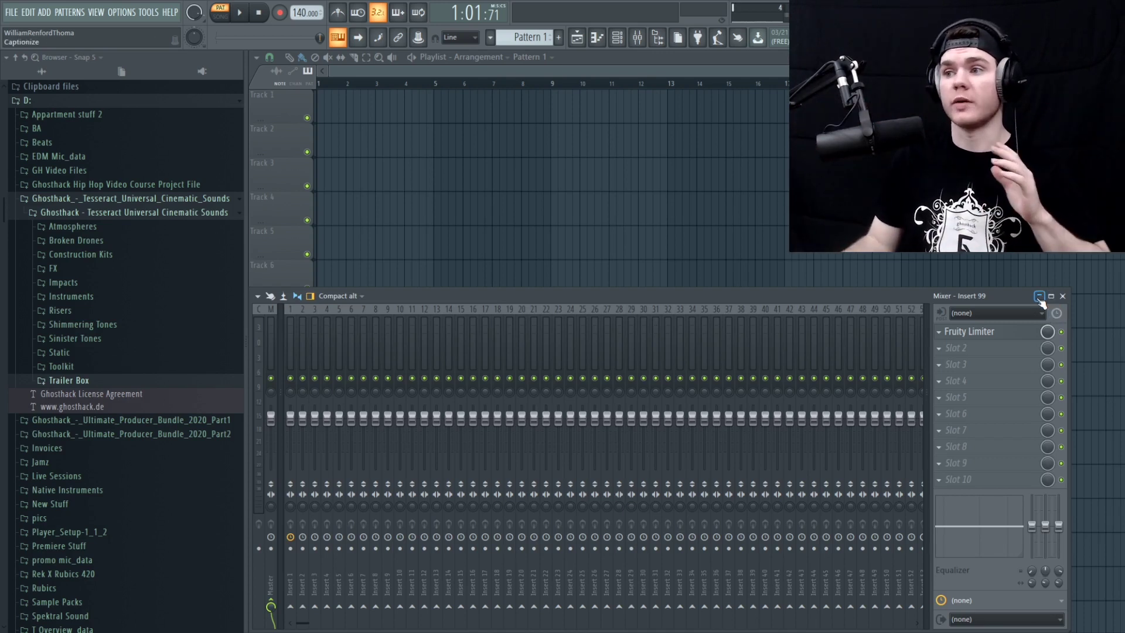
# Step: Close the mixer window to clear the playlist area
pyautogui.click(1039, 297)
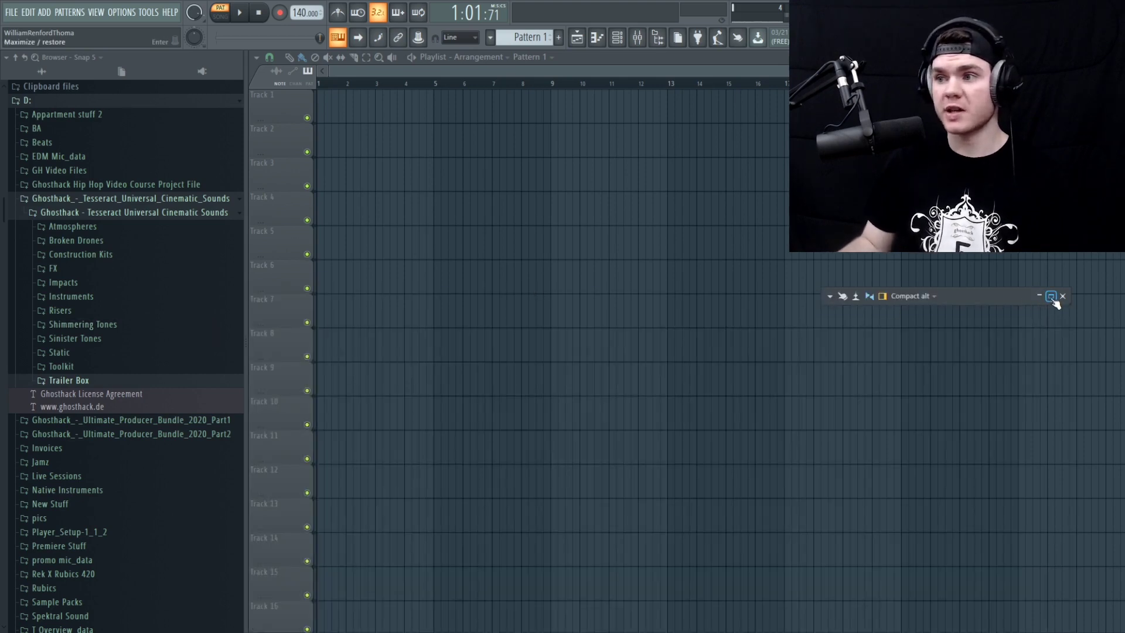
pyautogui.click(1051, 297)
pyautogui.press('F9')
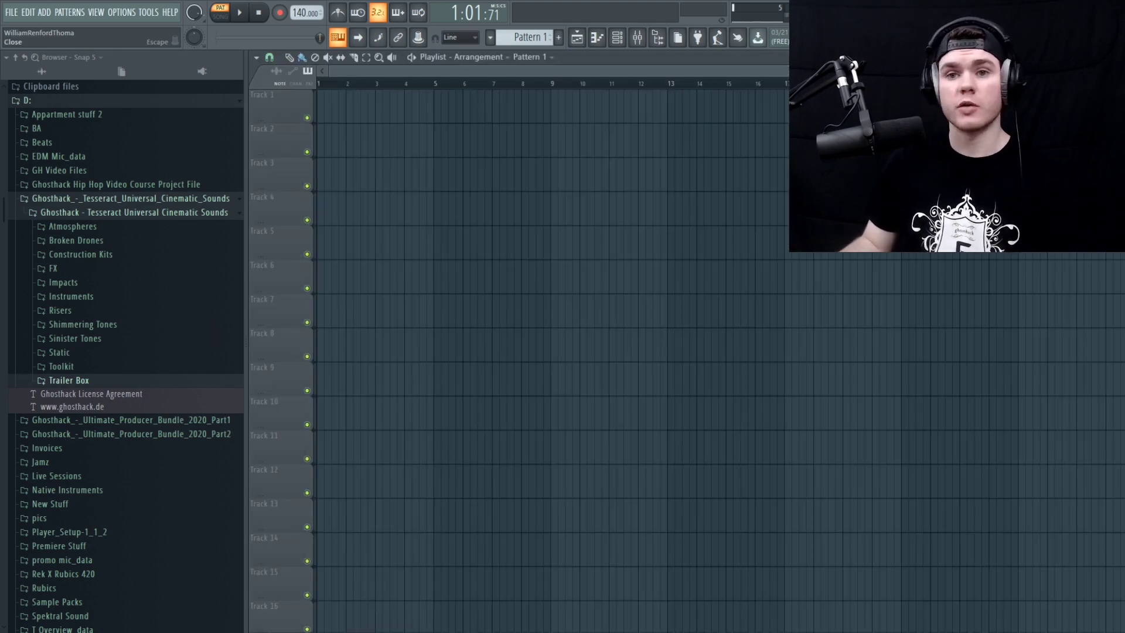
# Step: Expand the Construction Kits folder of the Tesseract Universal Cinematic Sounds library and look through its kits
pyautogui.click(112, 255)
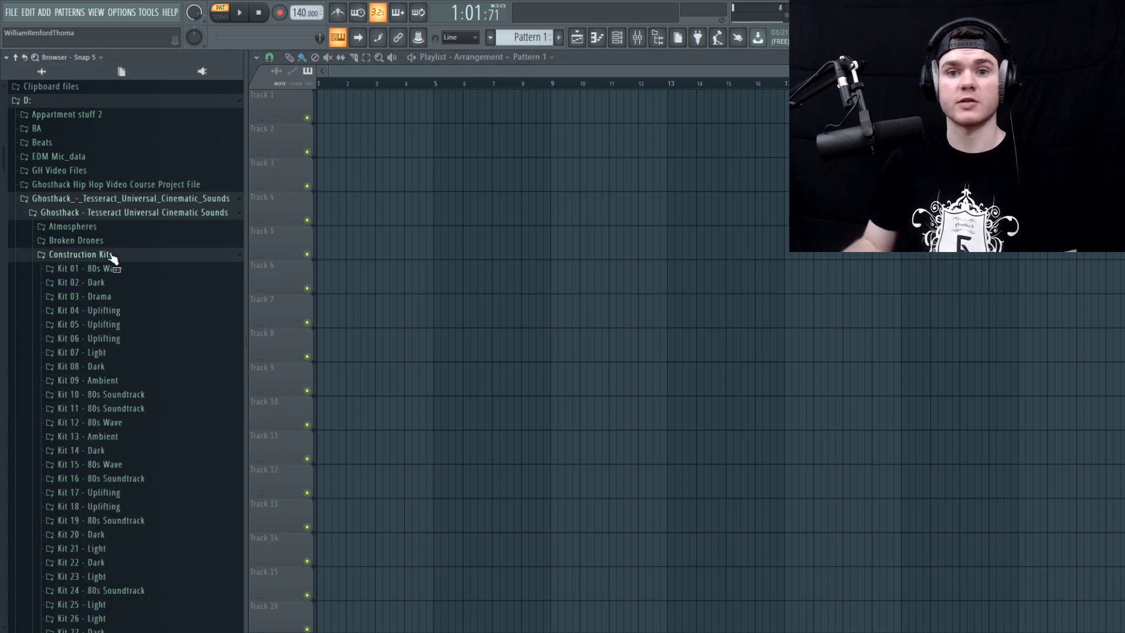
pyautogui.scroll(-4, 218, 286)
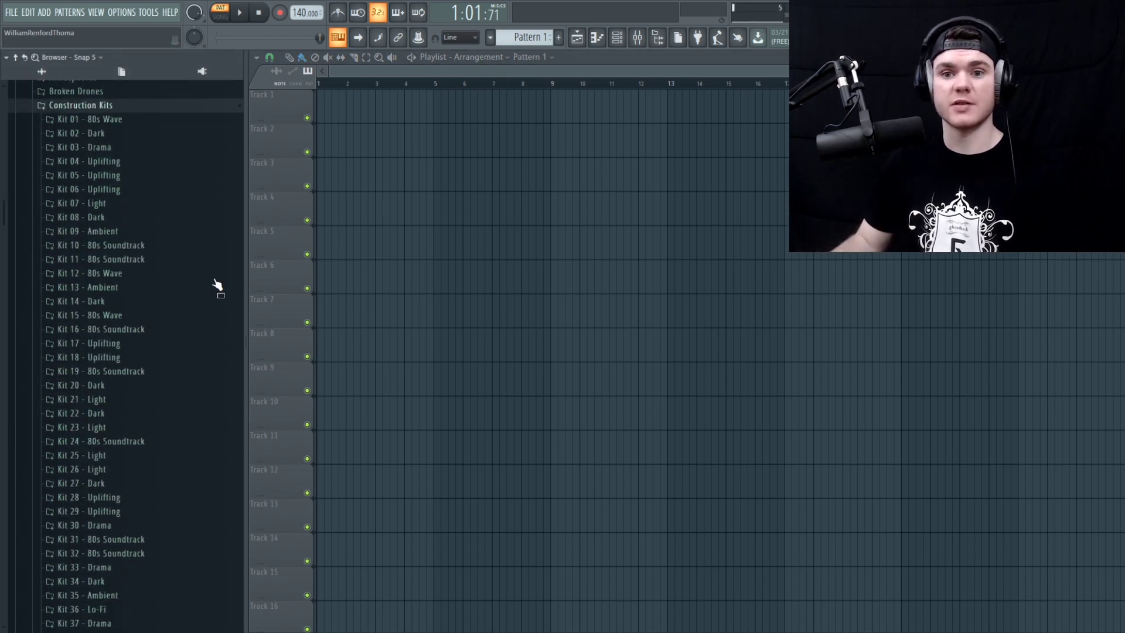
pyautogui.scroll(-4, 174, 304)
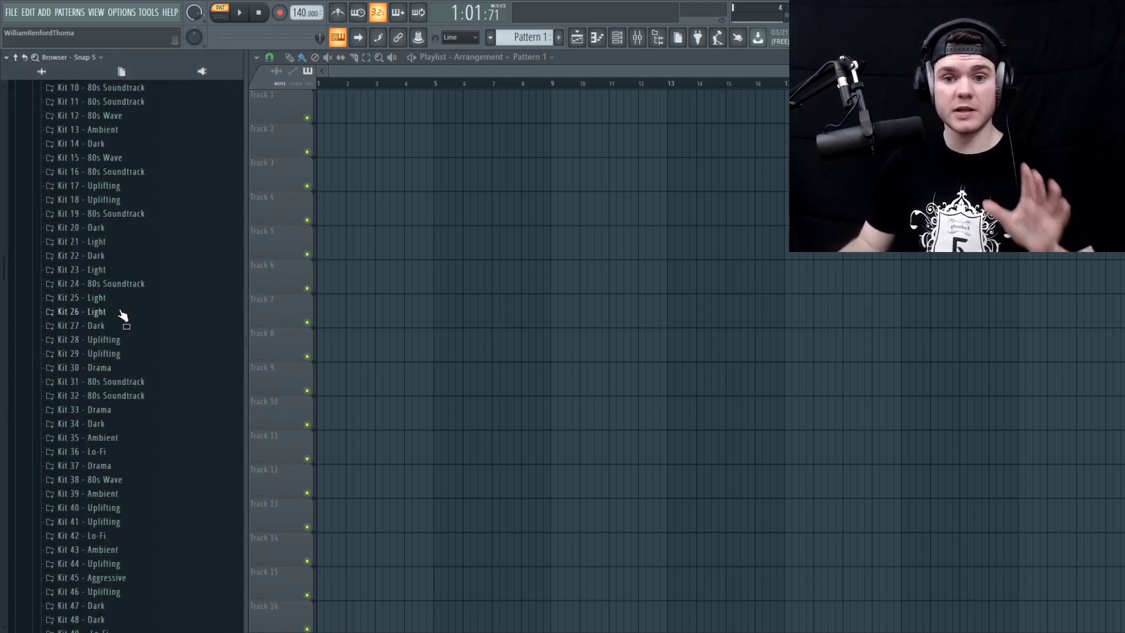
pyautogui.scroll(-2, 121, 343)
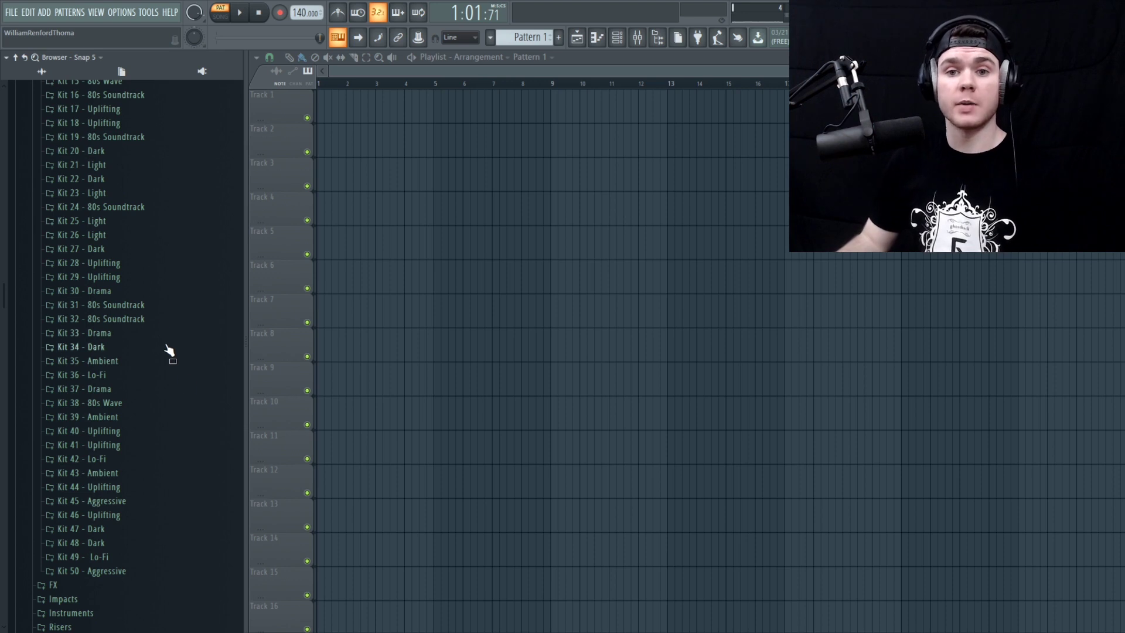
pyautogui.scroll(4, 182, 413)
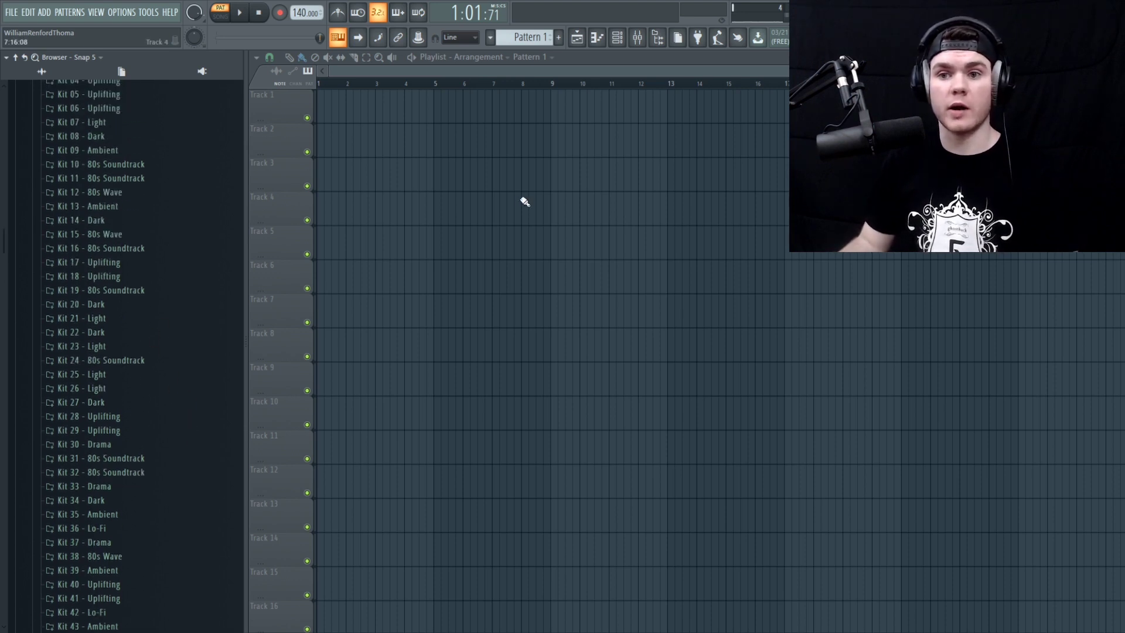
# Step: Narrow the sample browser and expand the Kit 30 - Drama folder
pyautogui.moveTo(248, 127); pyautogui.dragTo(201, 131)
pyautogui.scroll(-2, 117, 372)
pyautogui.scroll(-4, 130, 369)
pyautogui.scroll(2, 130, 370)
pyautogui.click(129, 367)
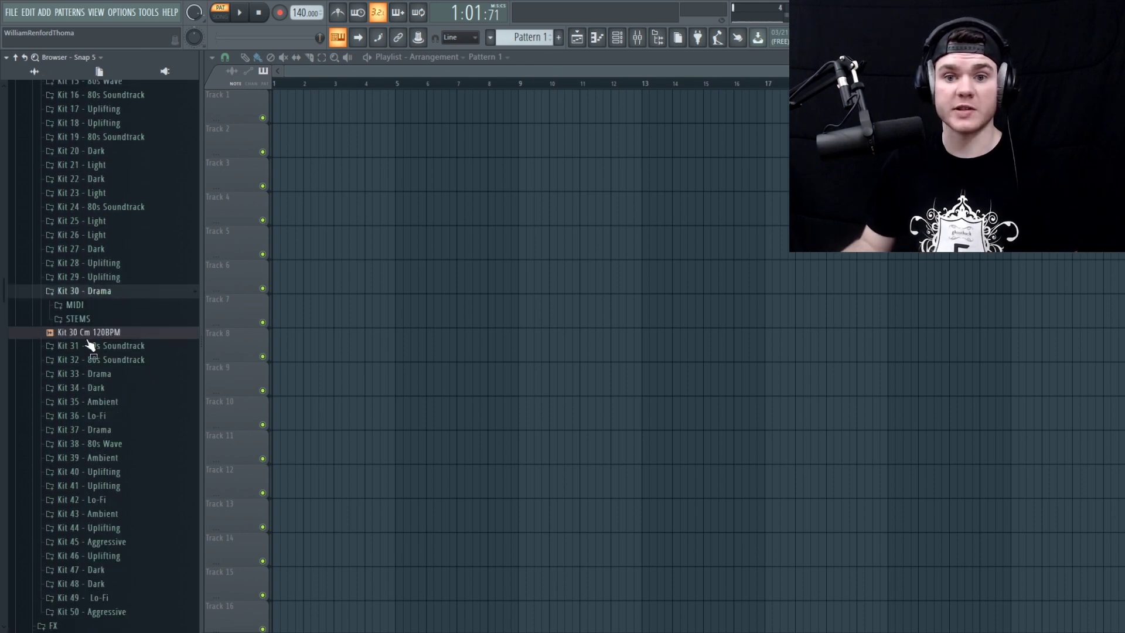
# Step: Place the Kit 30 Cm 120BPM full mix at the start of Track 9 and play it
pyautogui.moveTo(352, 217); pyautogui.dragTo(329, 368)
pyautogui.scroll(-2, 307, 86)
pyautogui.press('space')
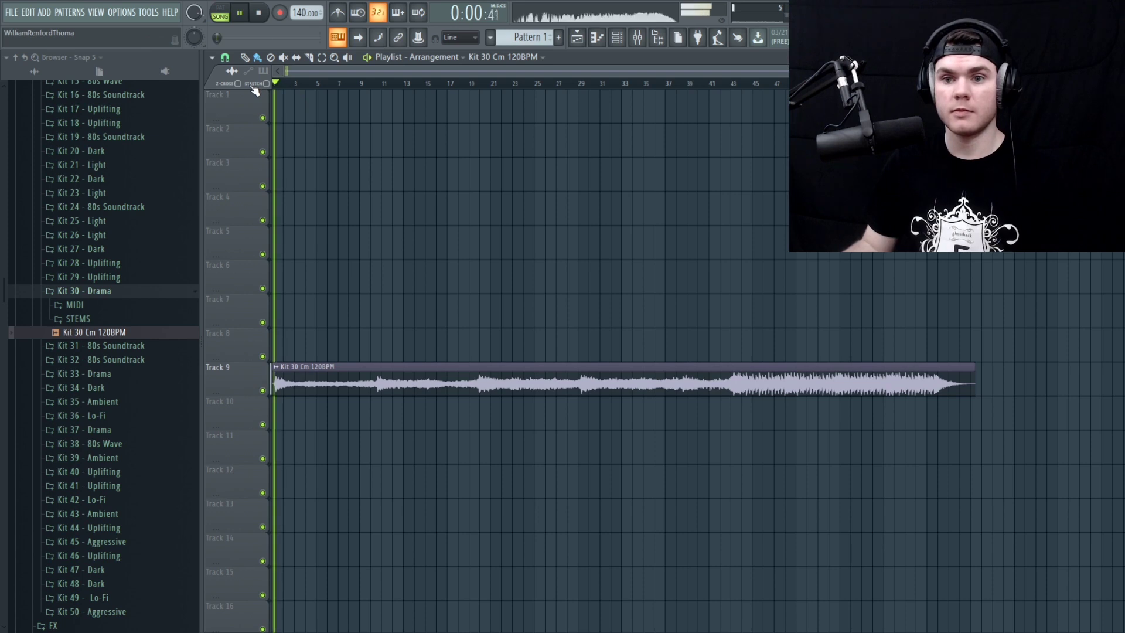
# Step: Audition the Kit 30 mix from about bars 10, 19 and 41, and delete its clip from the playlist
pyautogui.click(379, 86)
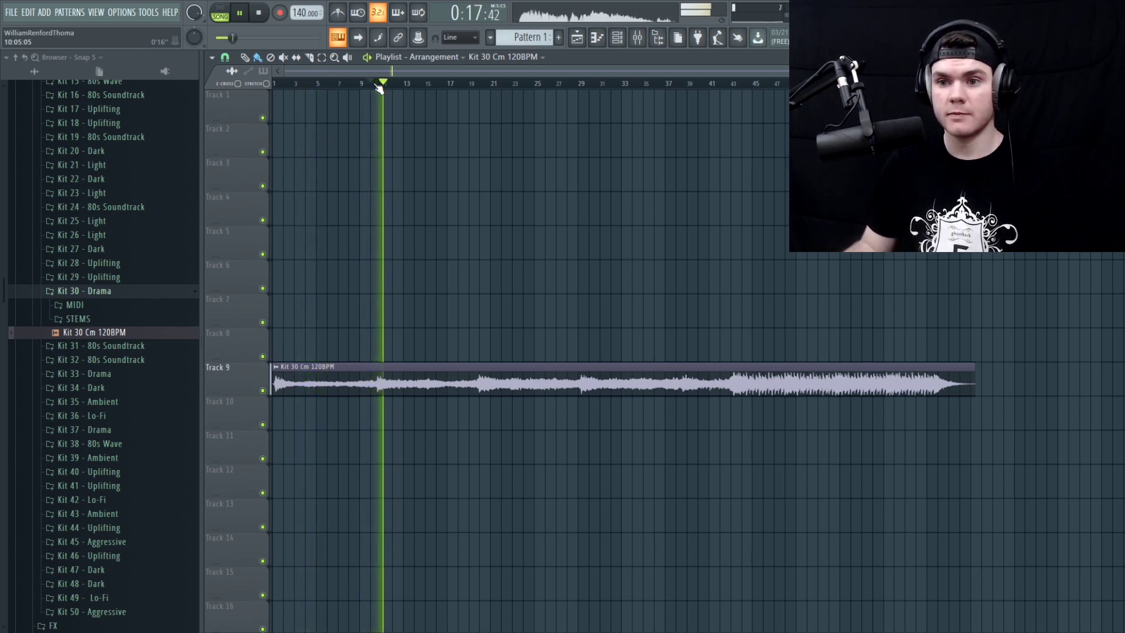
pyautogui.click(472, 84)
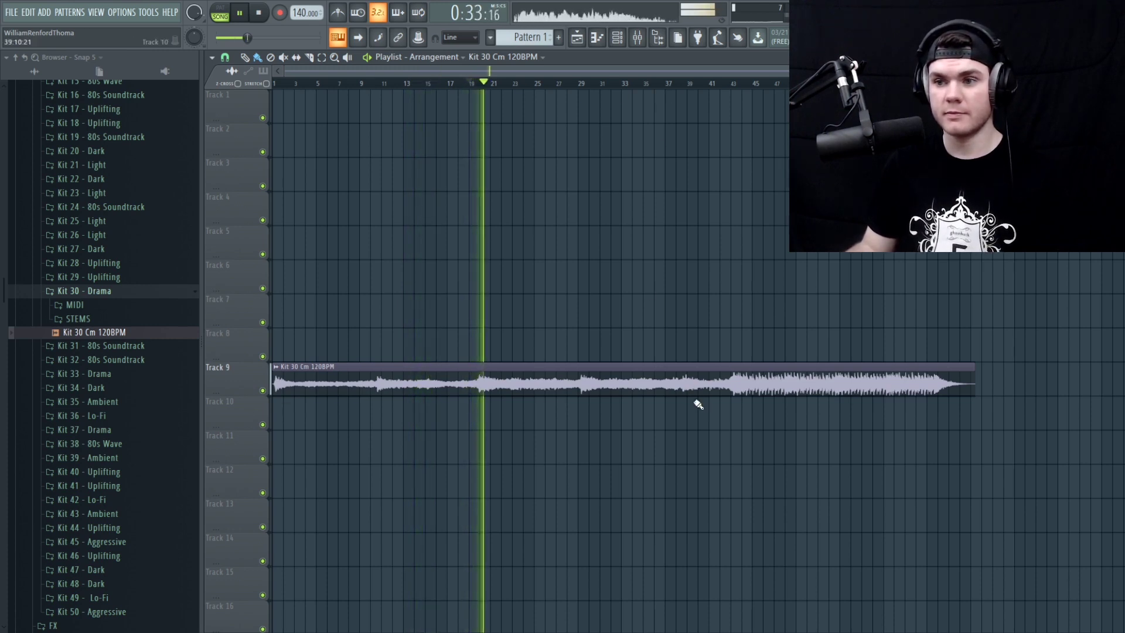
pyautogui.moveTo(675, 389); pyautogui.dragTo(676, 423)
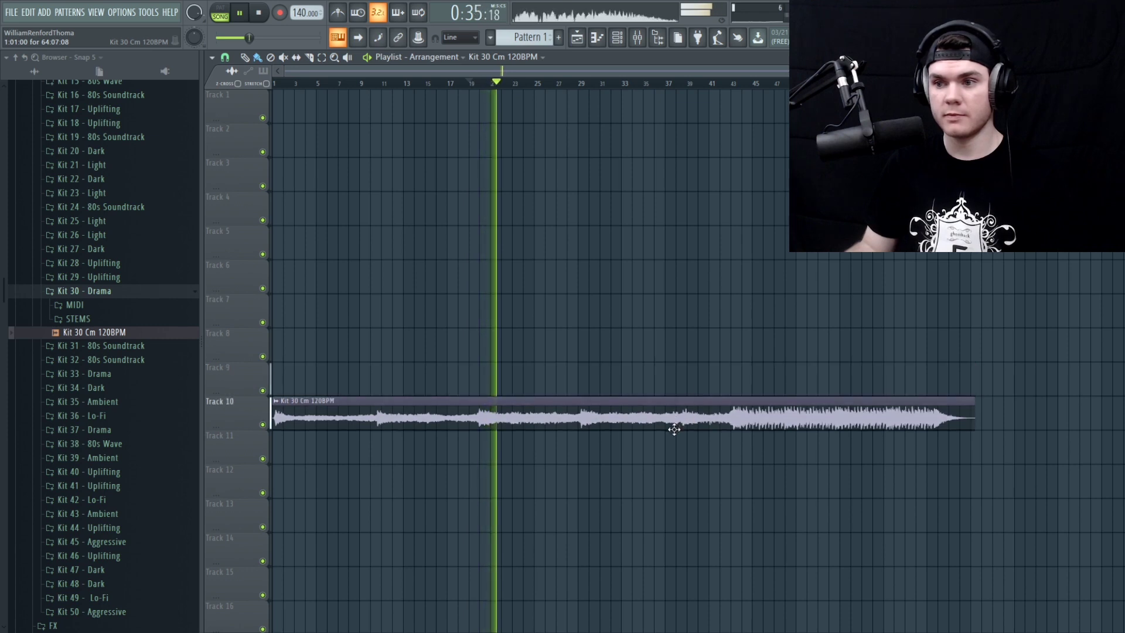
pyautogui.click(712, 86)
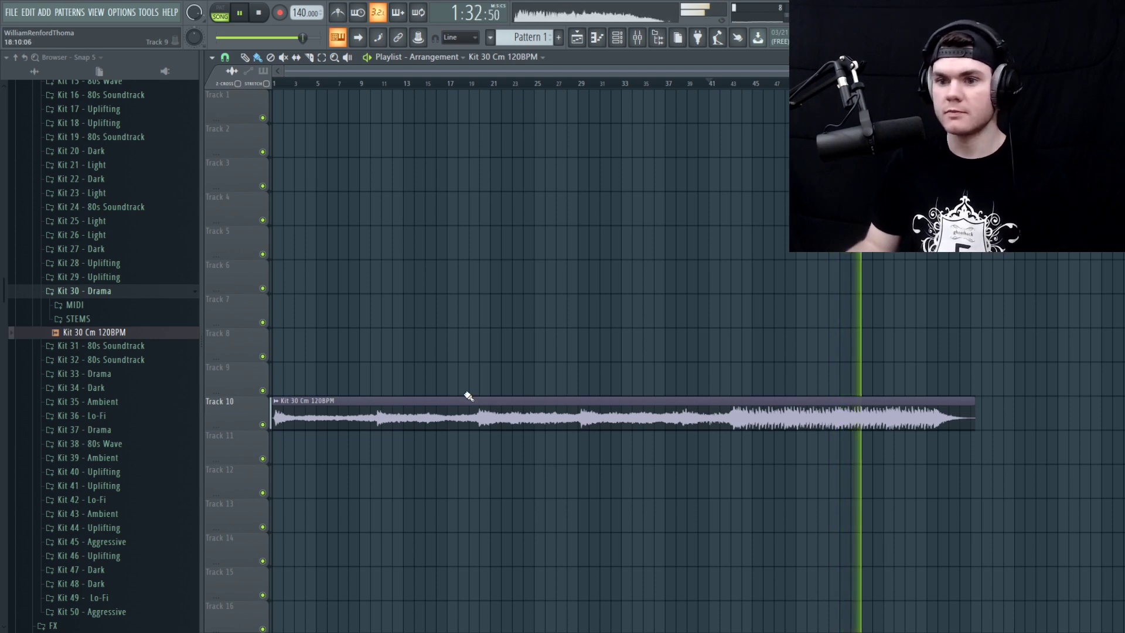
pyautogui.press('space')
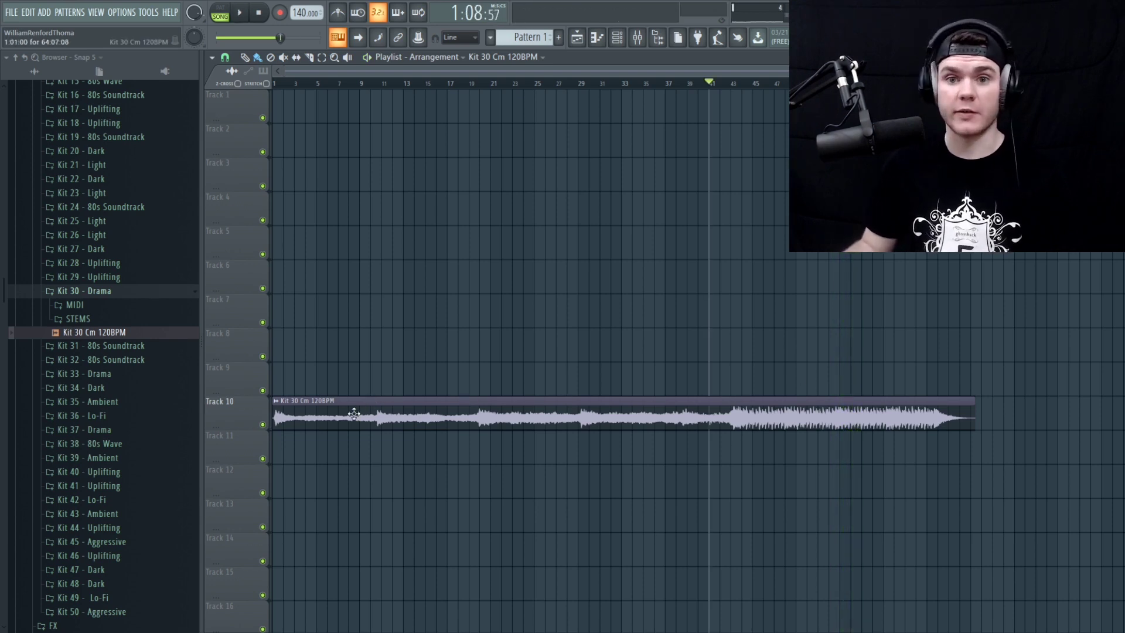
pyautogui.rightClick(354, 415)
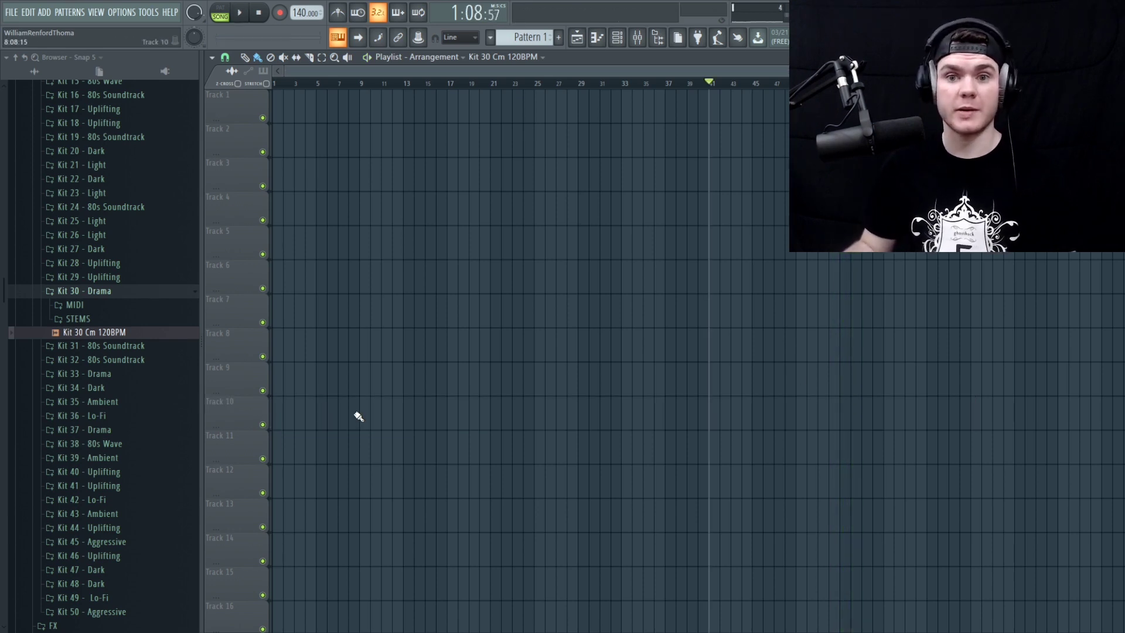
# Step: Open Kit 30's STEMS folder in File Explorer and widen the Name column to show the full file names
pyautogui.click(98, 322)
pyautogui.scroll(-4, 126, 326)
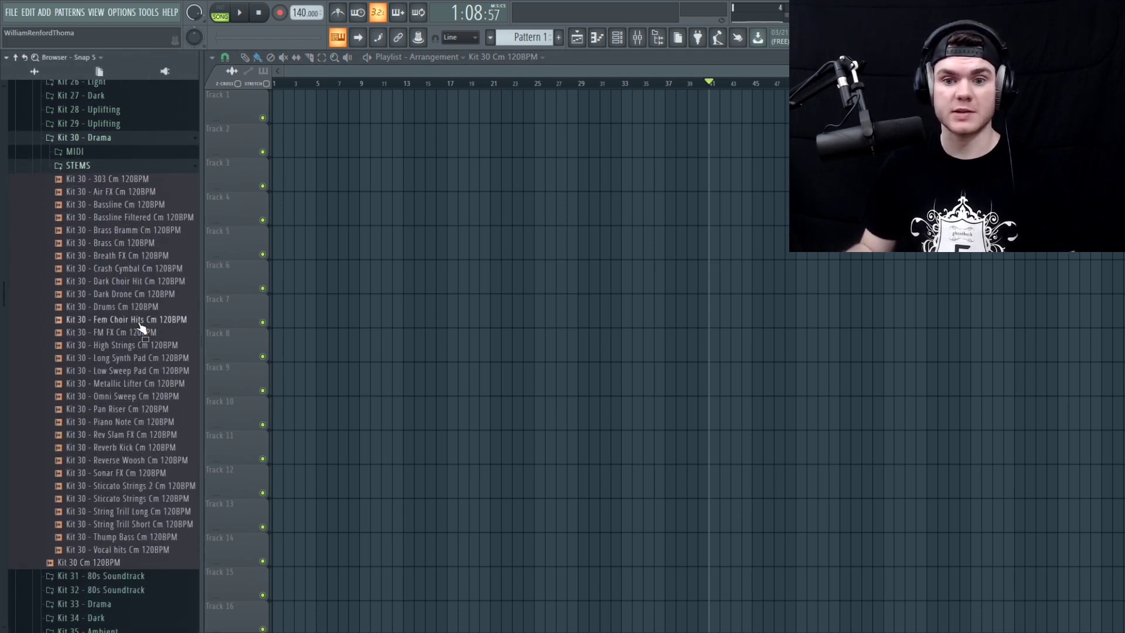
pyautogui.scroll(1, 141, 327)
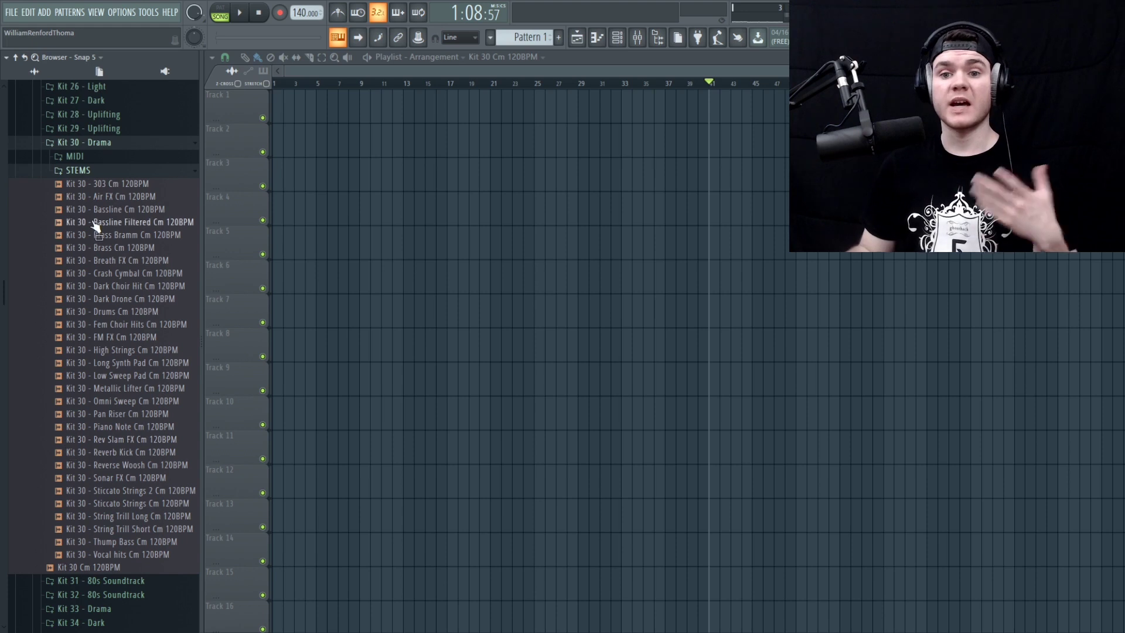
pyautogui.rightClick(76, 172)
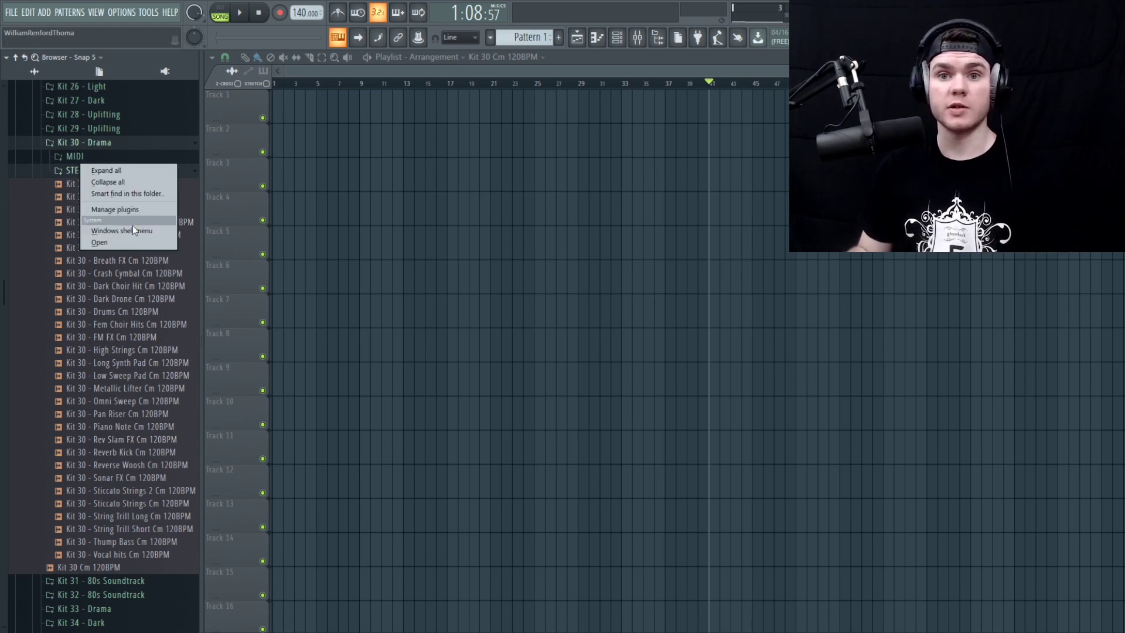
pyautogui.click(112, 242)
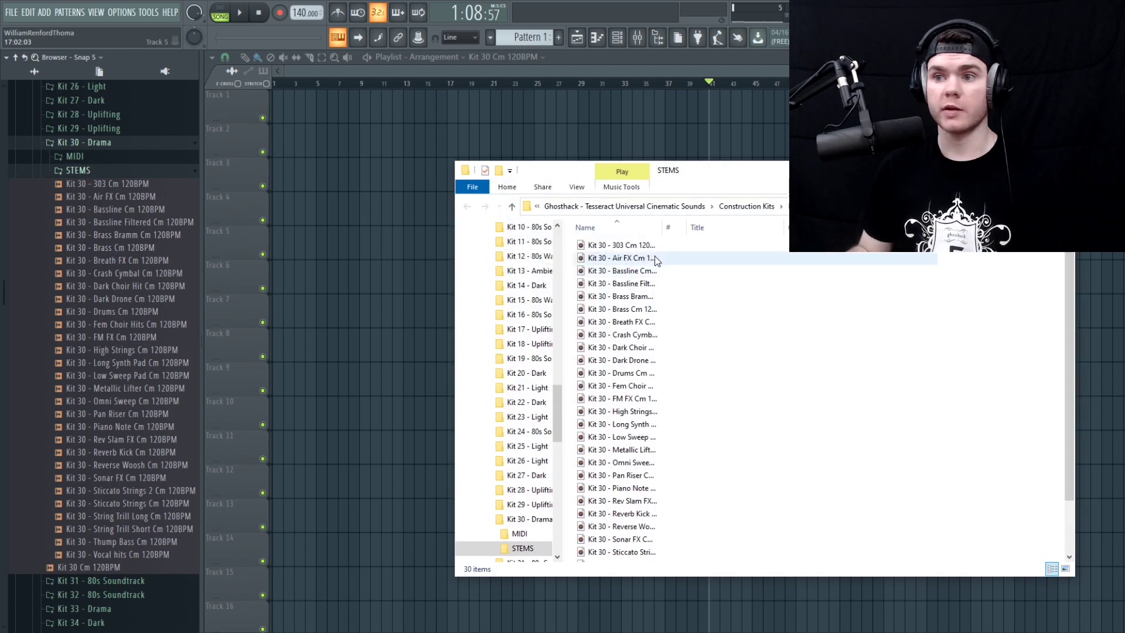
pyautogui.moveTo(664, 232); pyautogui.dragTo(784, 241)
pyautogui.scroll(-2, 756, 328)
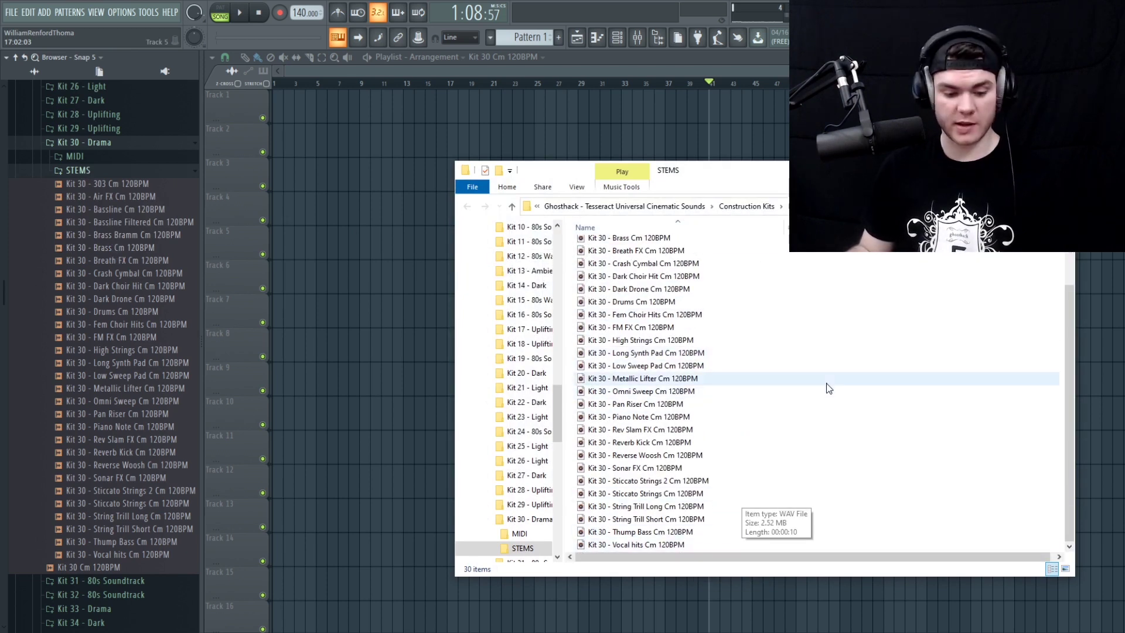
# Step: Add all the Kit 30 stem files to the playlist on separate tracks at bar 1, starting from Track 1
pyautogui.hotkey('ctrl', 'a')
pyautogui.moveTo(556, 306); pyautogui.dragTo(341, 174)
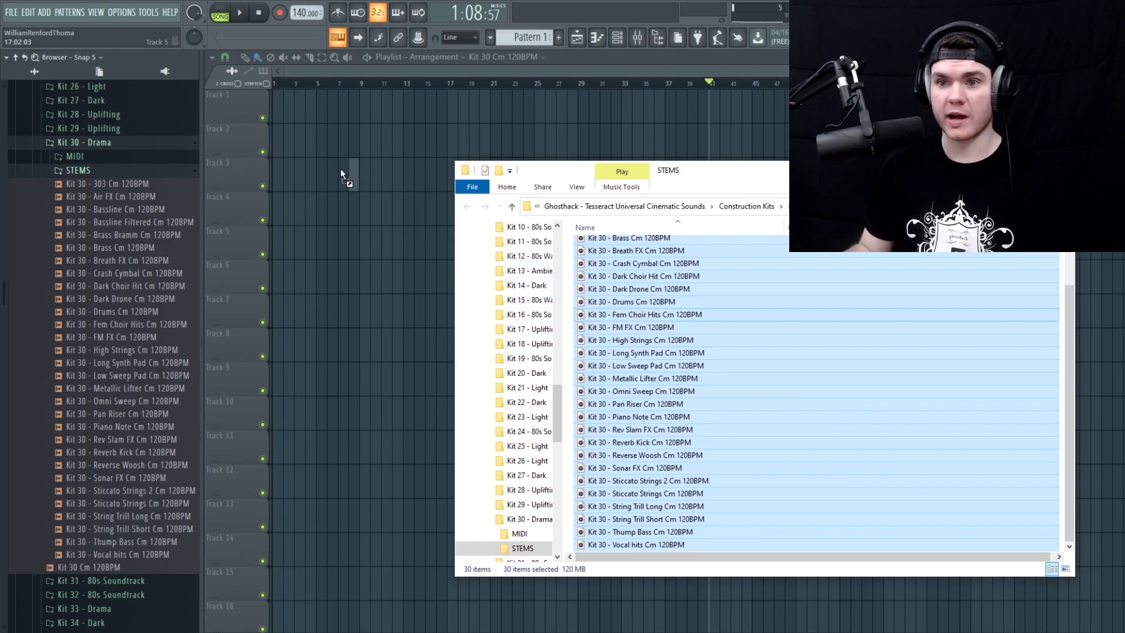
pyautogui.moveTo(279, 105); pyautogui.dragTo(277, 101)
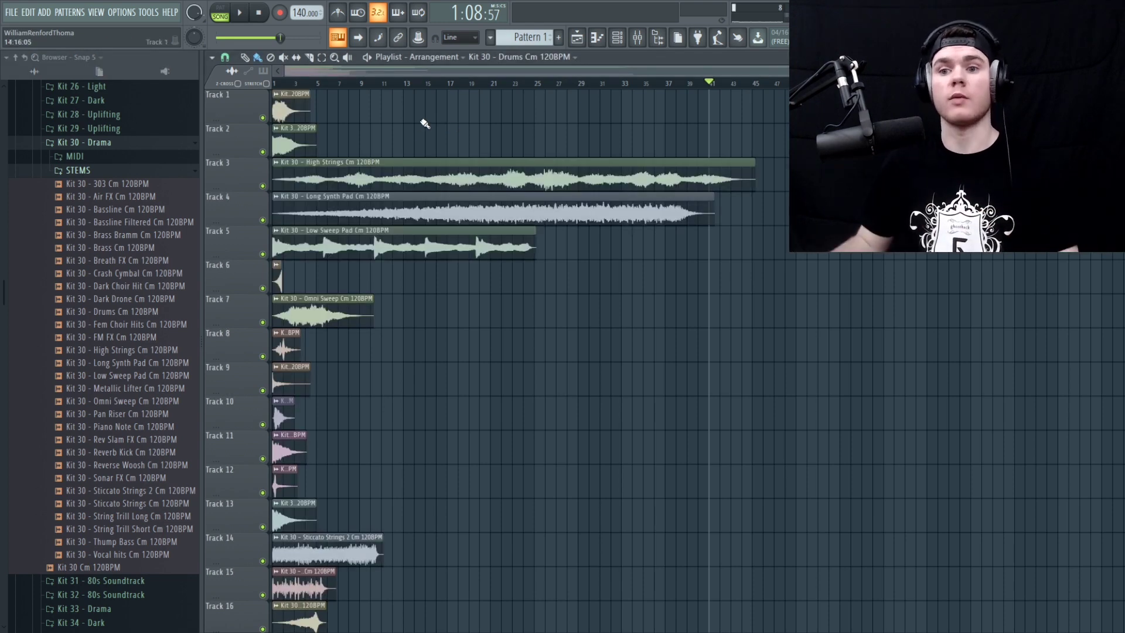
pyautogui.scroll(-6, 499, 234)
pyautogui.scroll(6, 430, 446)
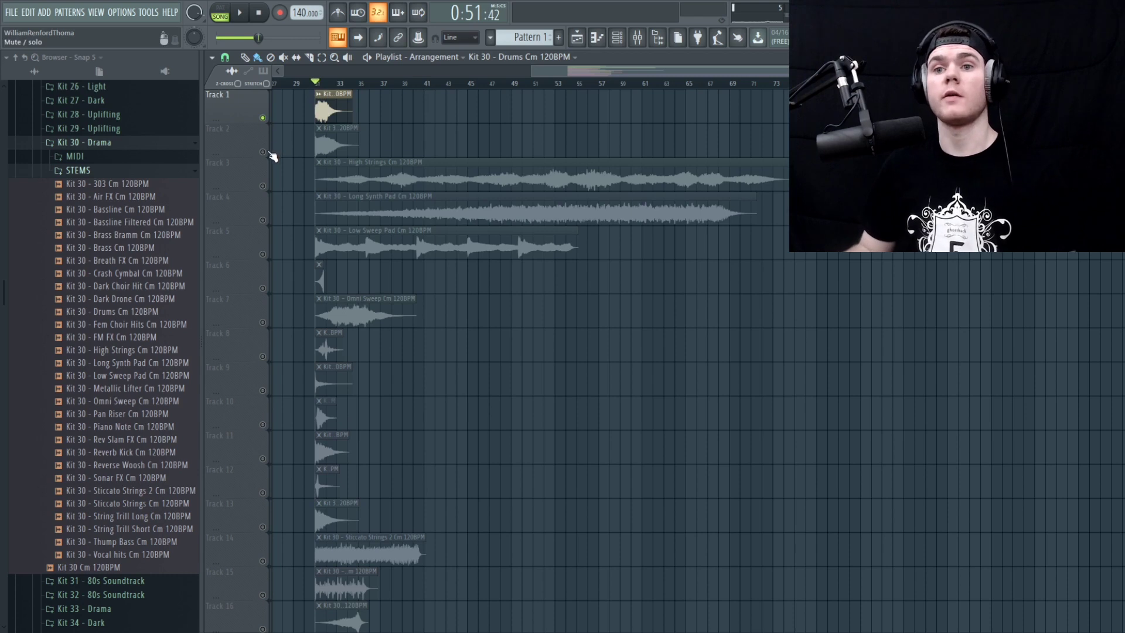
# Step: Audition individual stems by soloing tracks such as 2, 6, 8 and 18, ending on the drums stem on Track 30
pyautogui.press('space')
pyautogui.rightClick(264, 153)
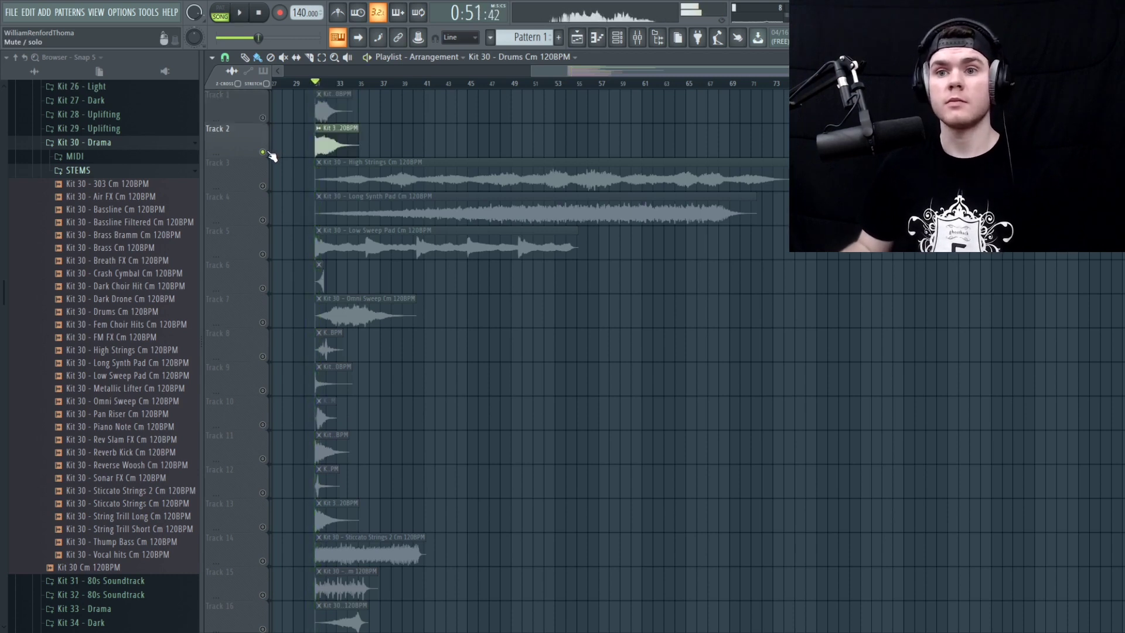
pyautogui.rightClick(263, 288)
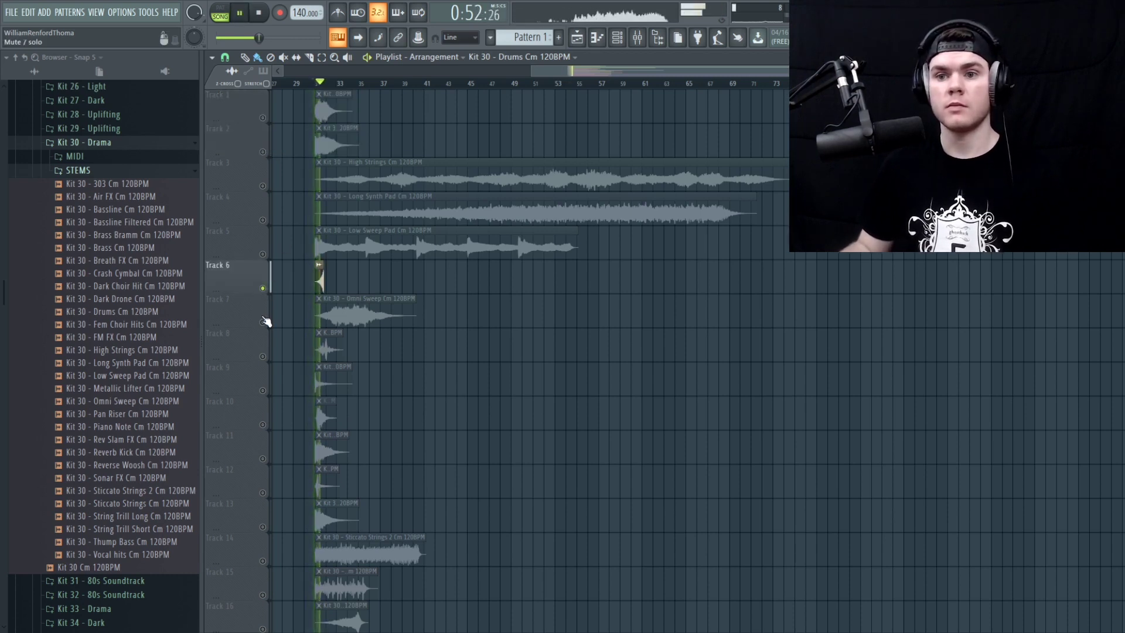
pyautogui.rightClick(263, 357)
pyautogui.scroll(-5, 477, 402)
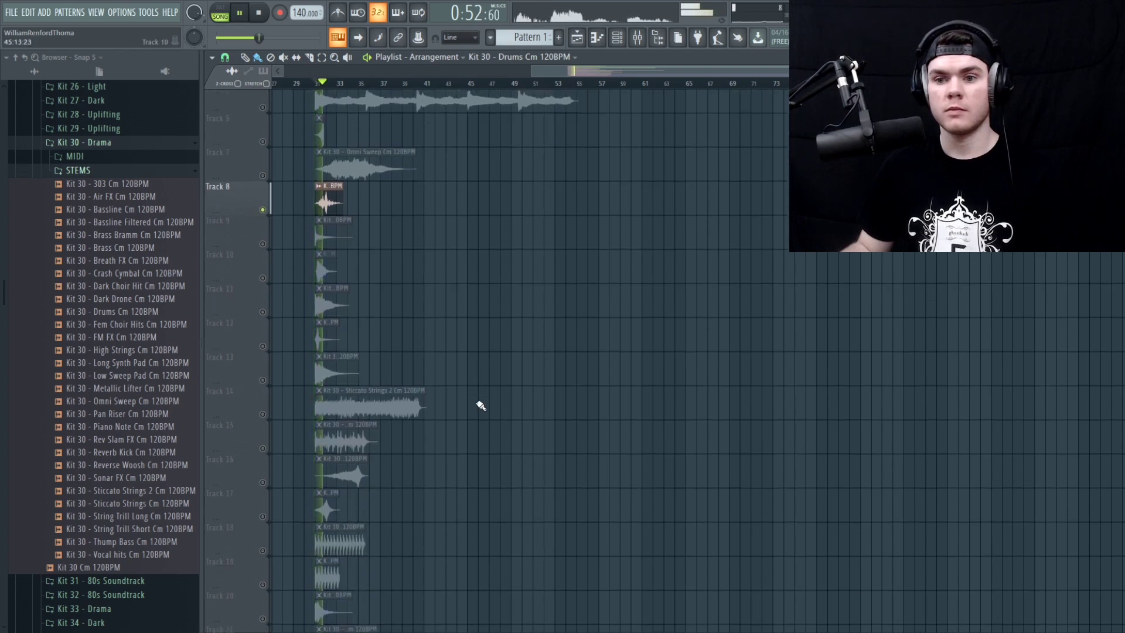
pyautogui.rightClick(263, 391)
pyautogui.scroll(-2, 365, 364)
pyautogui.rightClick(262, 459)
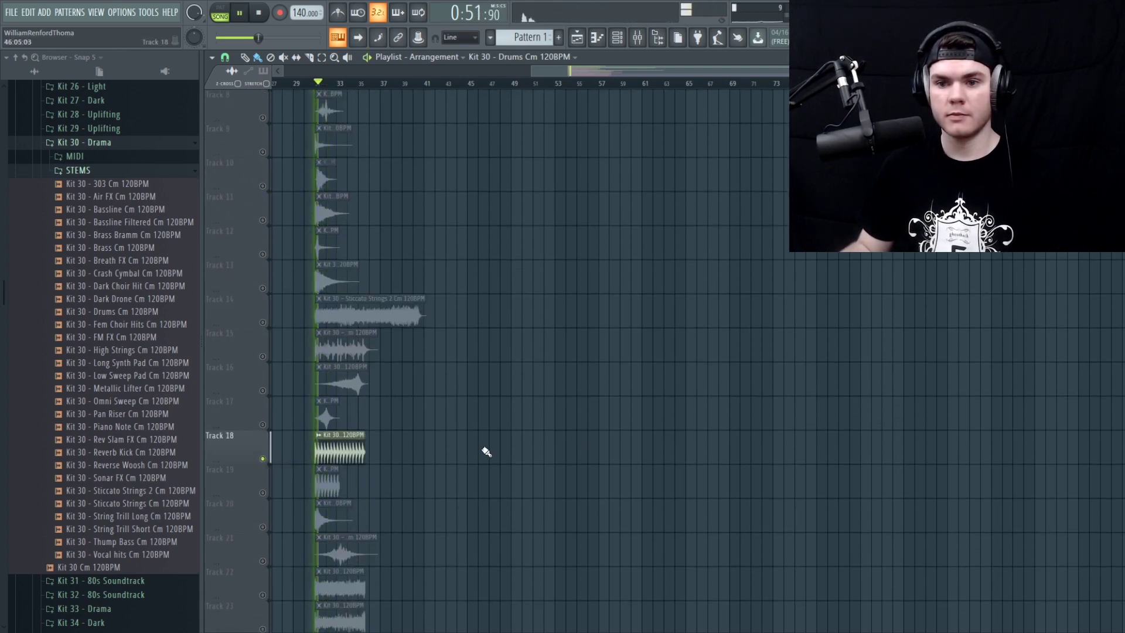
pyautogui.scroll(-5, 484, 452)
pyautogui.rightClick(263, 425)
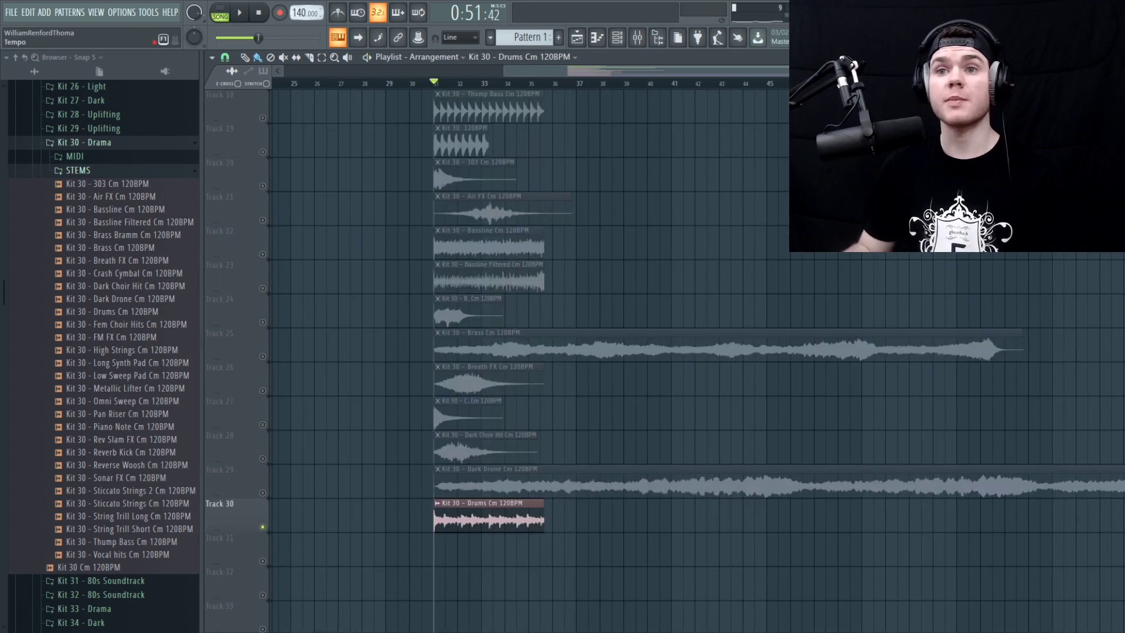
# Step: Set the project tempo to 120 BPM
pyautogui.moveTo(306, 12); pyautogui.dragTo(306, 37)
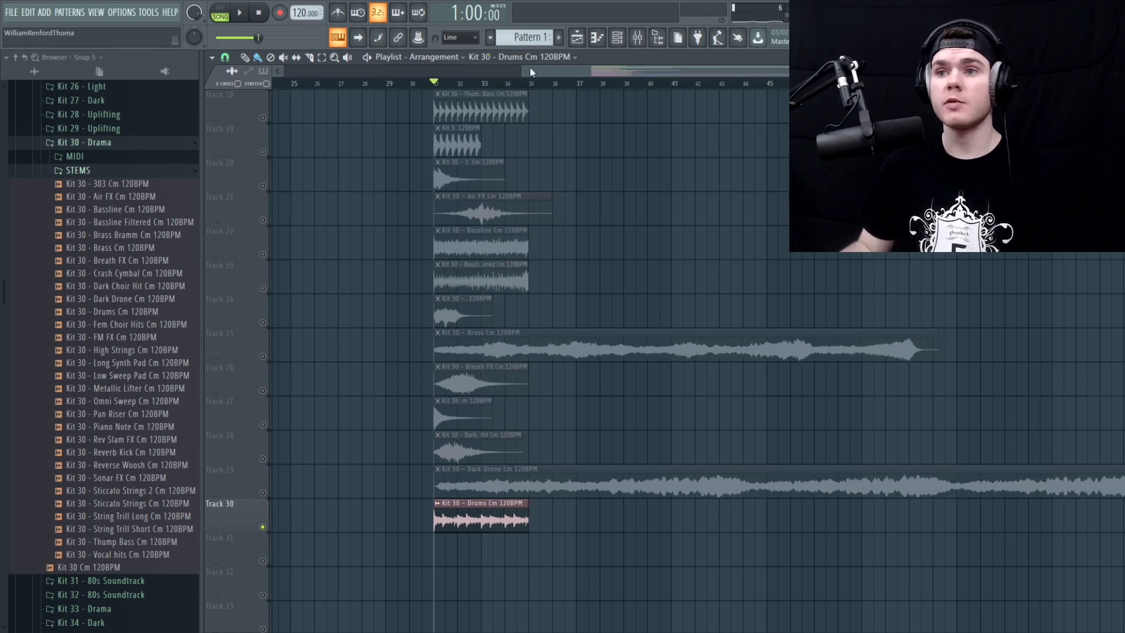
pyautogui.moveTo(519, 72); pyautogui.dragTo(592, 73)
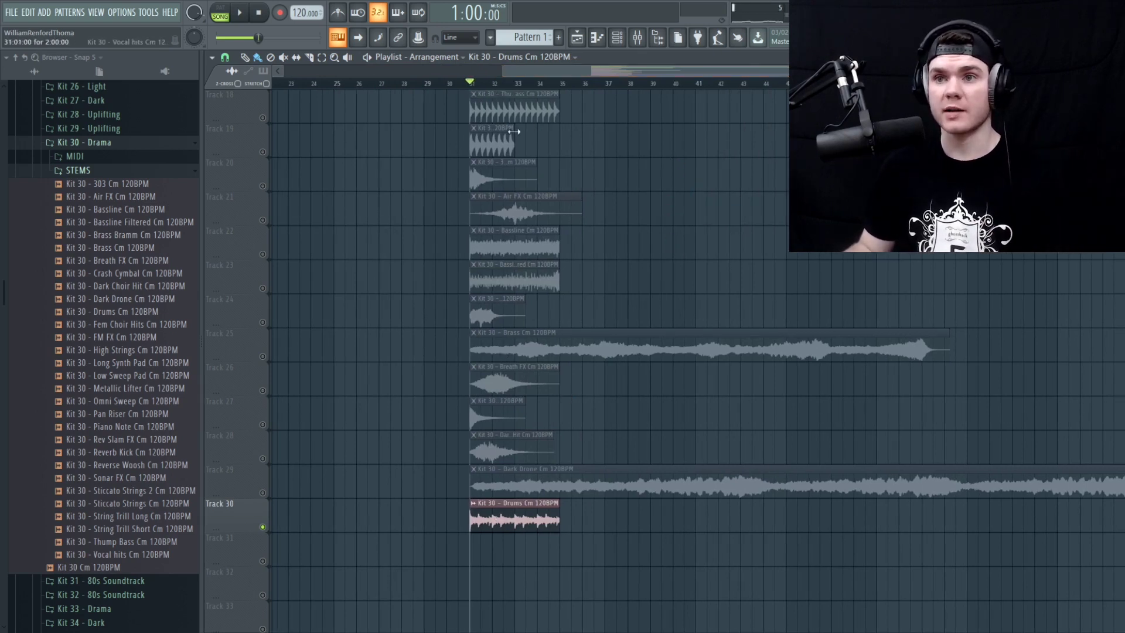
# Step: Place a copy of the drums stem at the start of Track 1 and play it with all tracks unmuted
pyautogui.moveTo(503, 67); pyautogui.dragTo(160, 111)
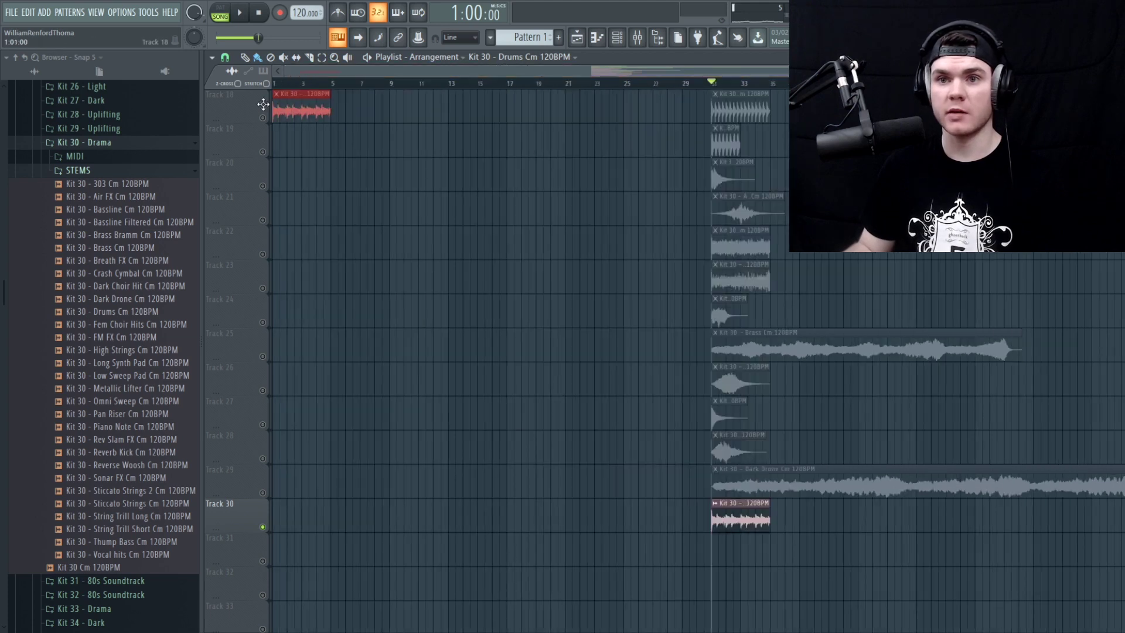
pyautogui.click(263, 118)
pyautogui.press('space')
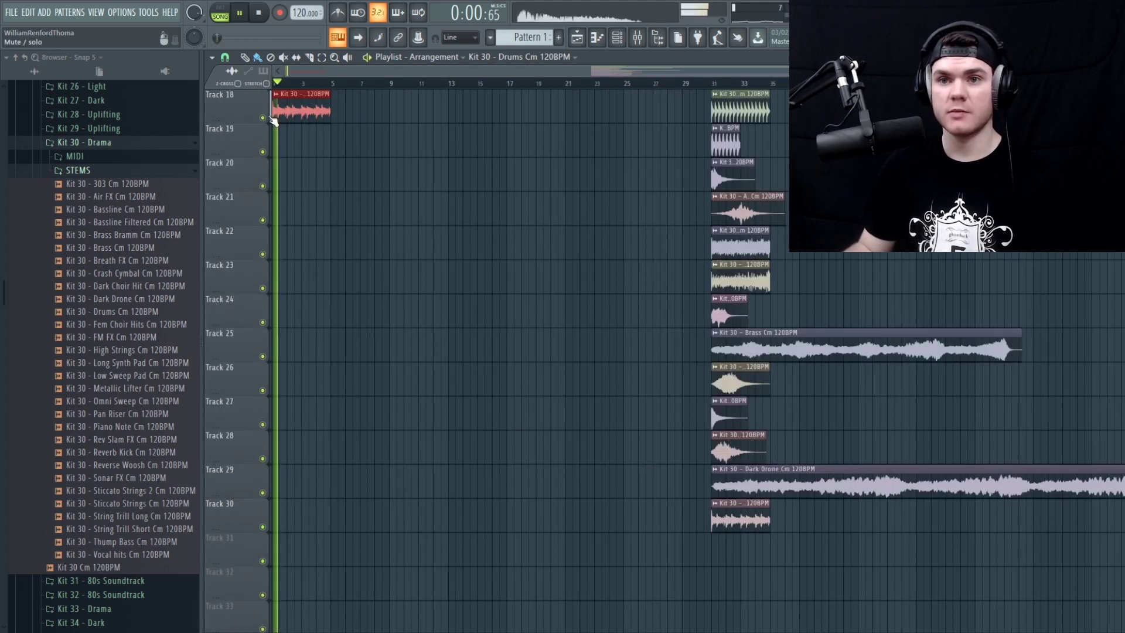
pyautogui.scroll(8, 412, 217)
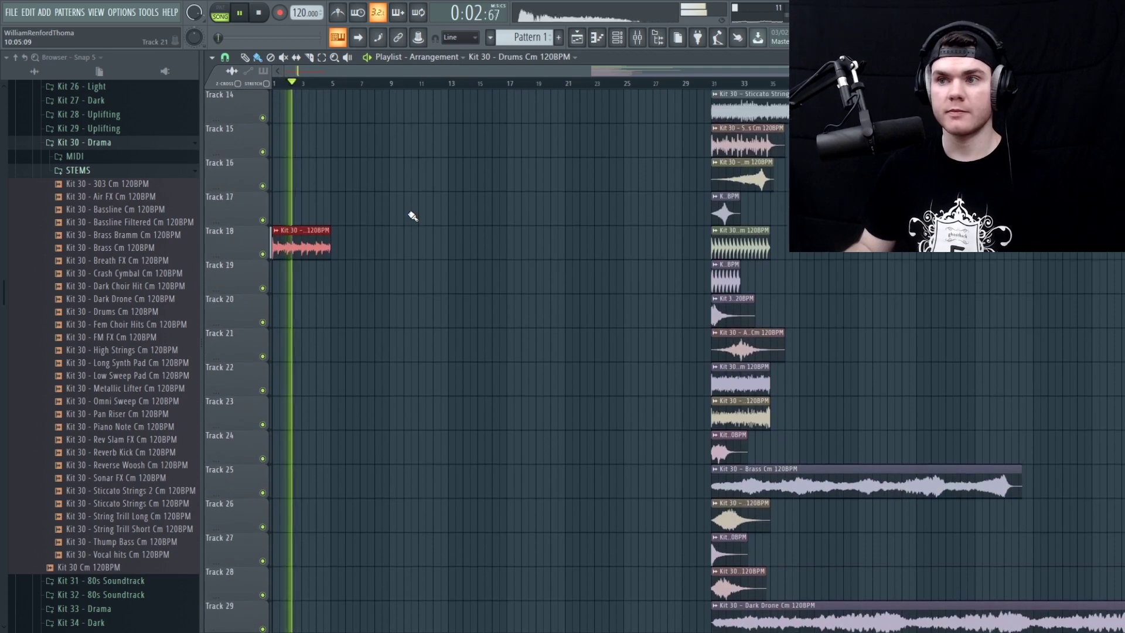
pyautogui.scroll(9, 412, 216)
pyautogui.press('space')
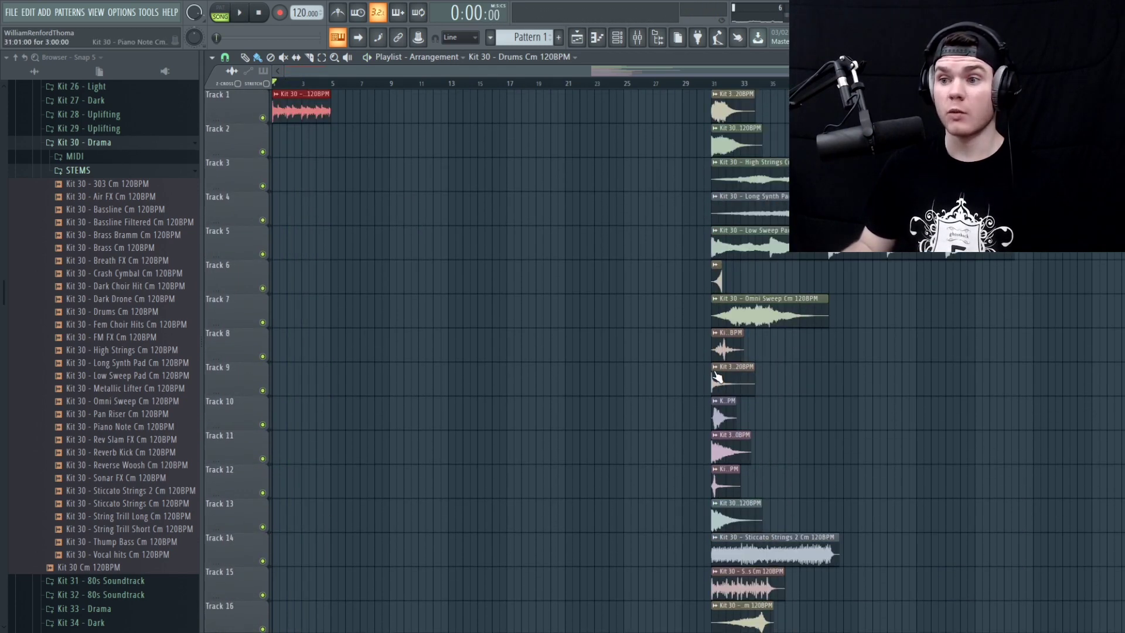
# Step: Place a copy of the Piano Note stem from Track 9 at the start of Track 2 and play it with the drums
pyautogui.click(715, 368)
pyautogui.click(740, 385)
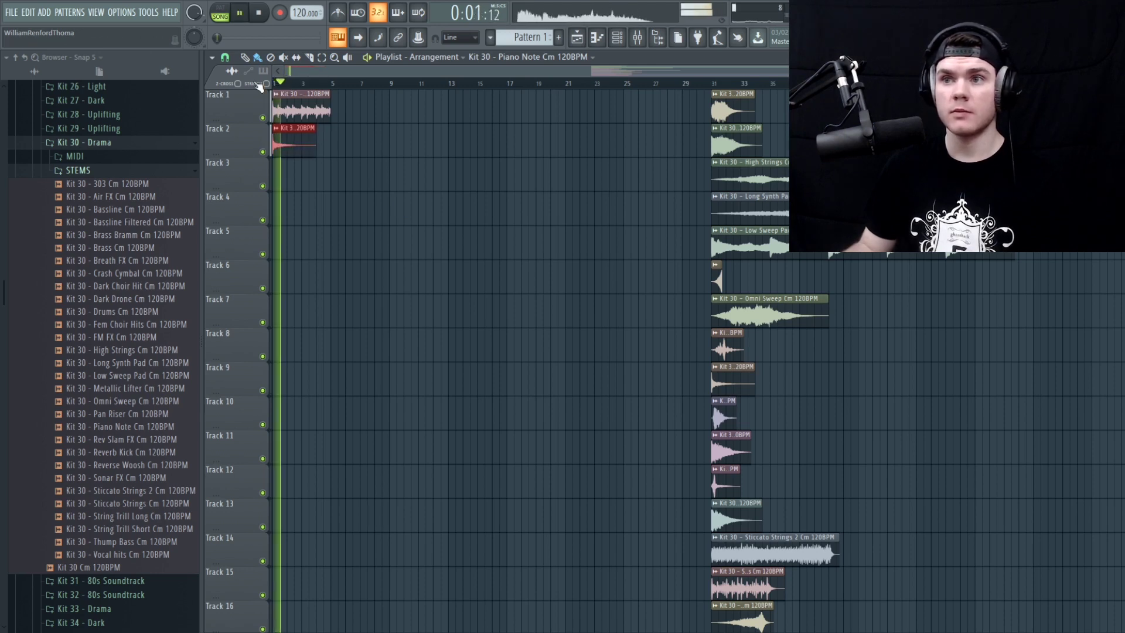
# Step: Place a copy of the Sonar FX stem from Track 13 at bar 2 on Track 3 and play it with the drums
pyautogui.press('space')
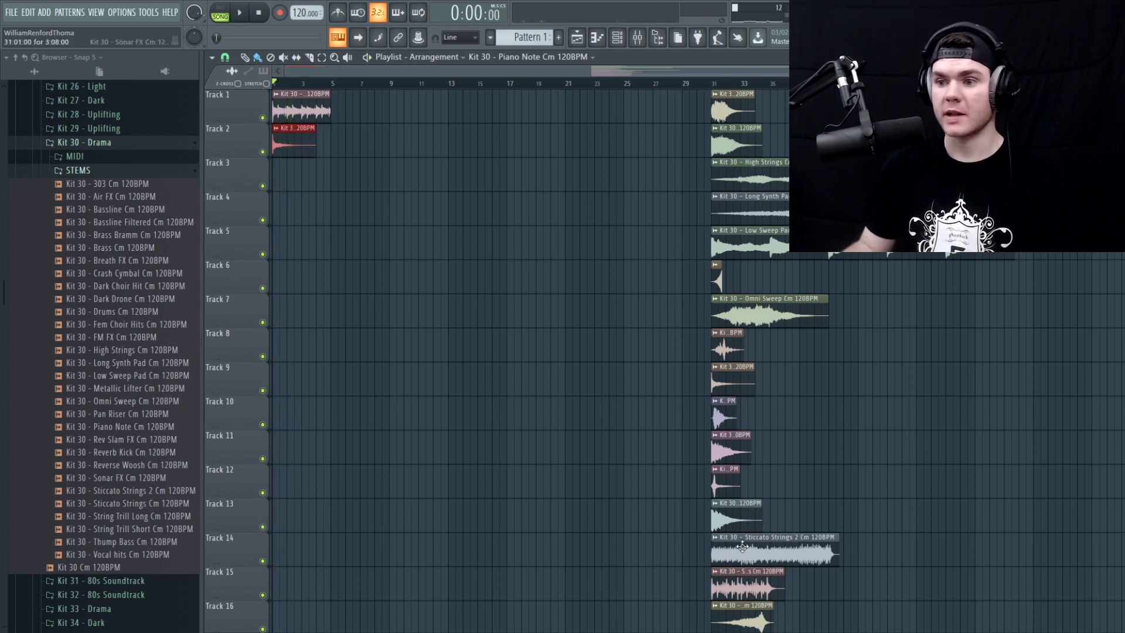
pyautogui.click(717, 505)
pyautogui.click(728, 486)
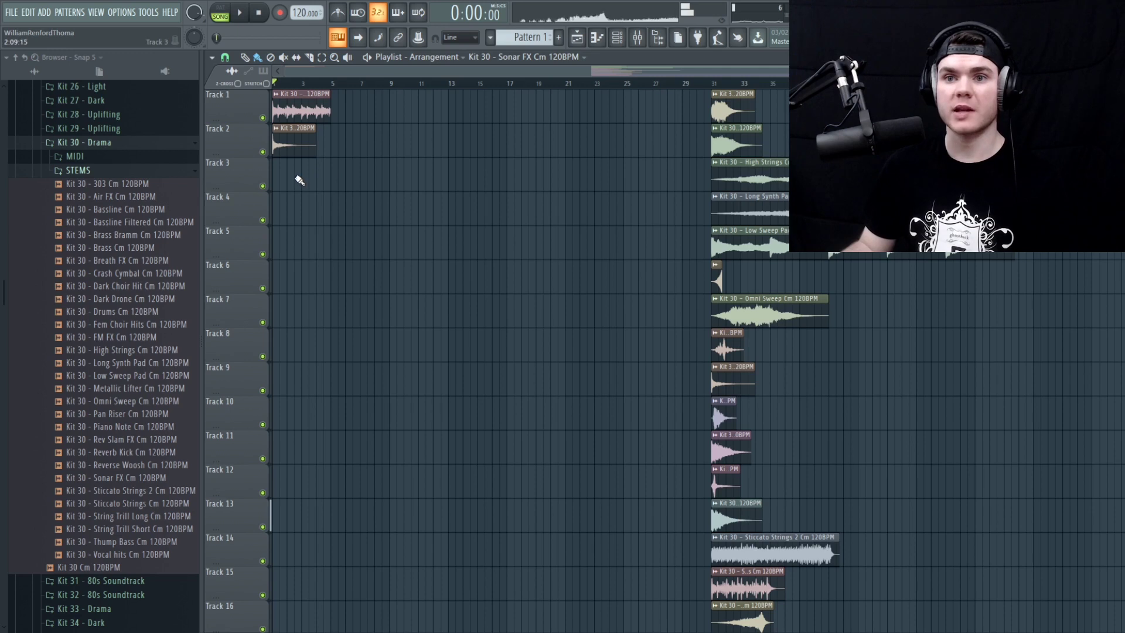
pyautogui.moveTo(311, 176); pyautogui.dragTo(350, 174)
pyautogui.scroll(5, 315, 173)
pyautogui.press('space')
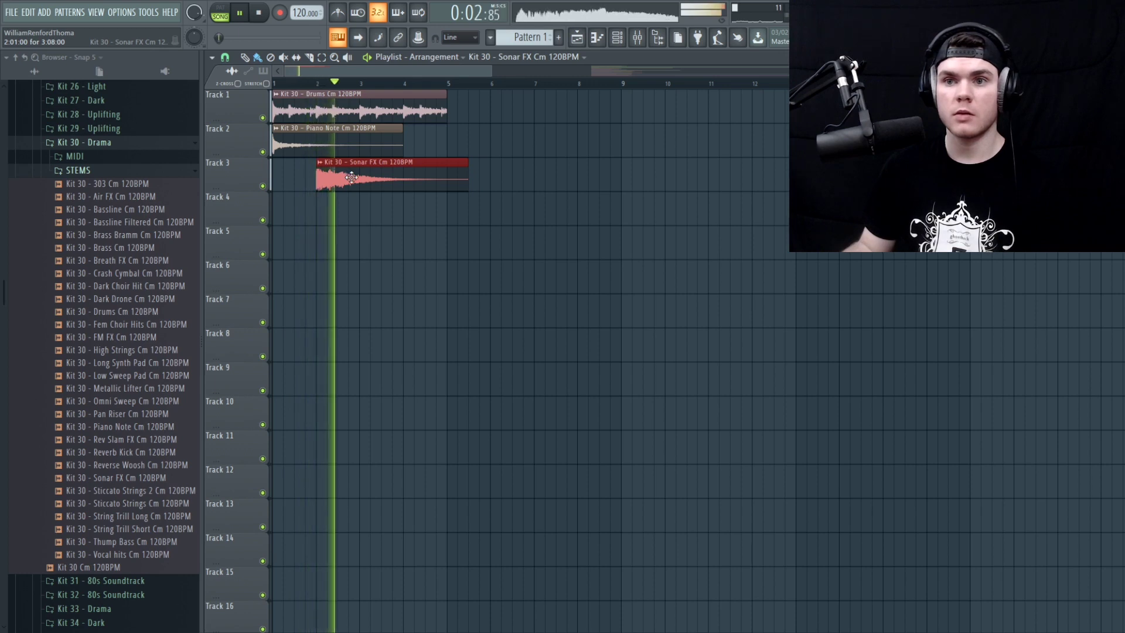
# Step: Check the Sonar FX clip's channel settings during playback and stop the arrangement
pyautogui.doubleClick(351, 178)
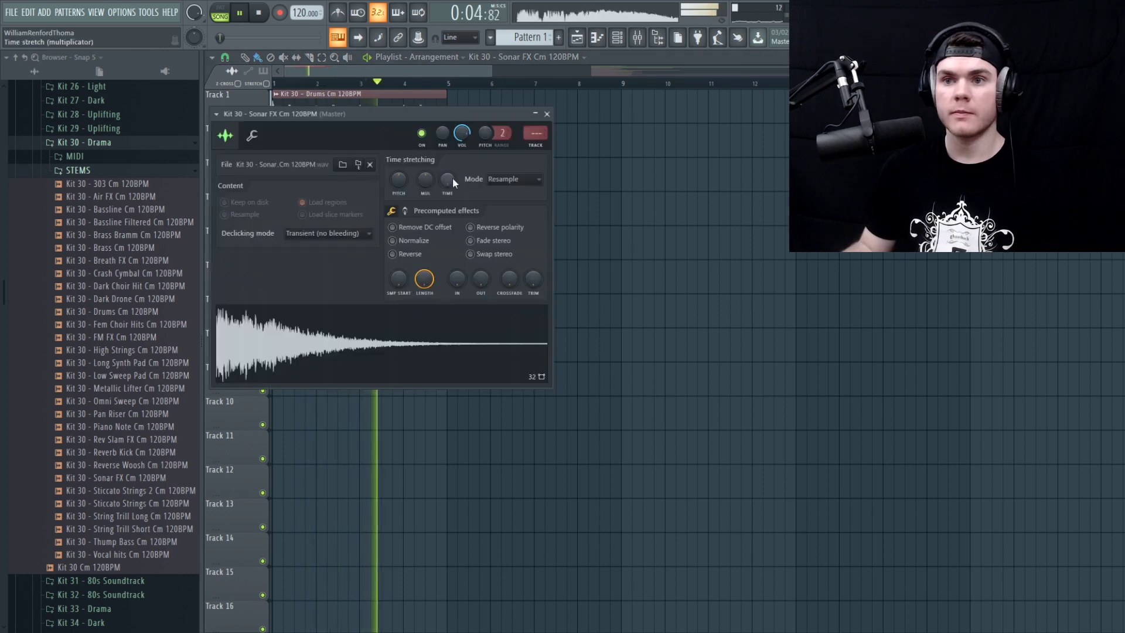
pyautogui.click(546, 113)
pyautogui.press('space')
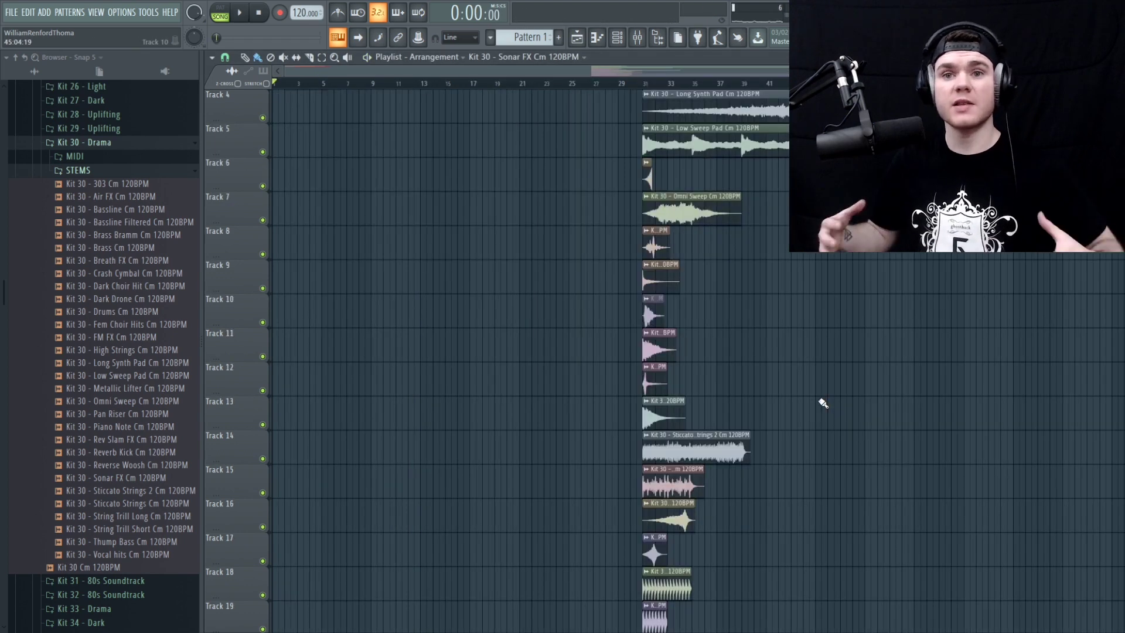
# Step: Preview the stems on Track 18 and Track 19, including Vocal hits
pyautogui.scroll(-3, 820, 399)
pyautogui.scroll(-2, 820, 394)
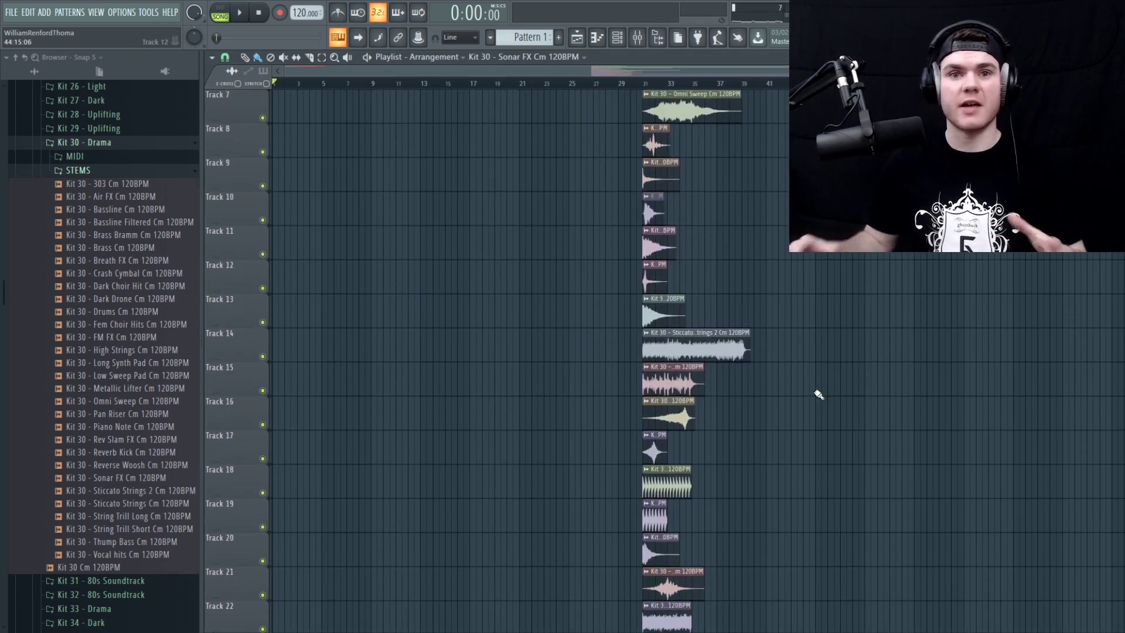
pyautogui.scroll(-2, 819, 395)
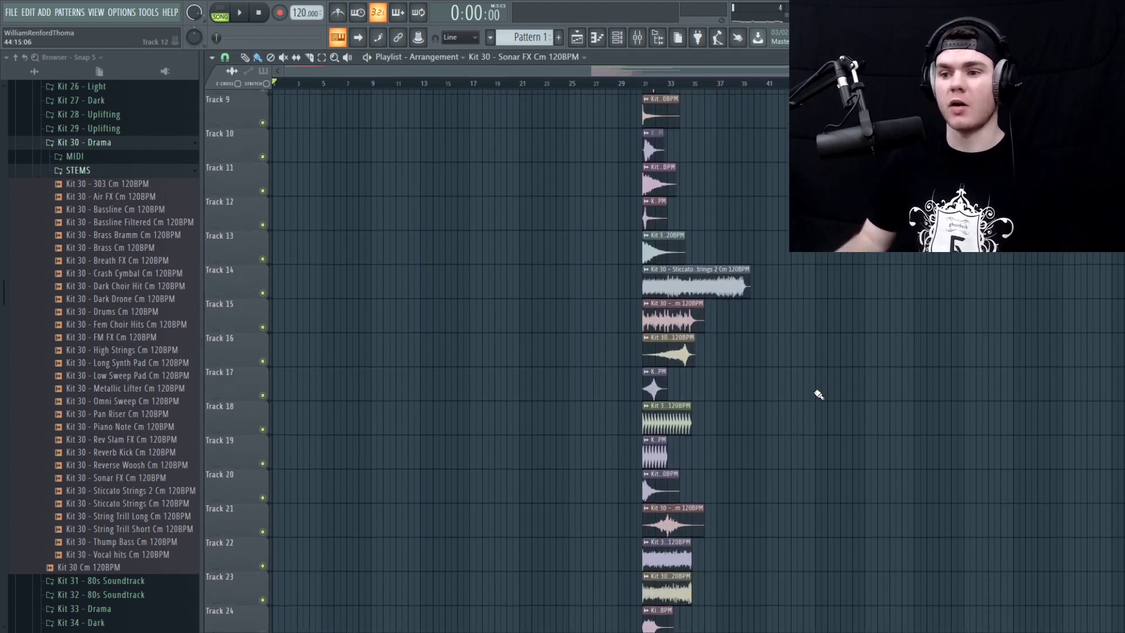
pyautogui.rightClick(654, 408)
pyautogui.click(674, 423)
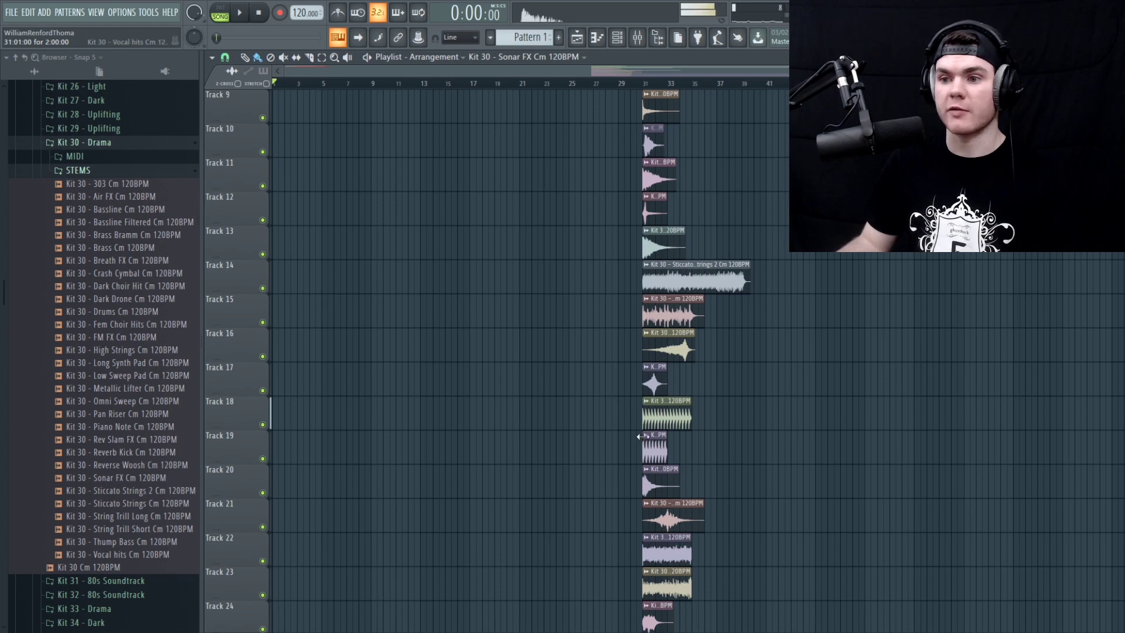
pyautogui.rightClick(646, 439)
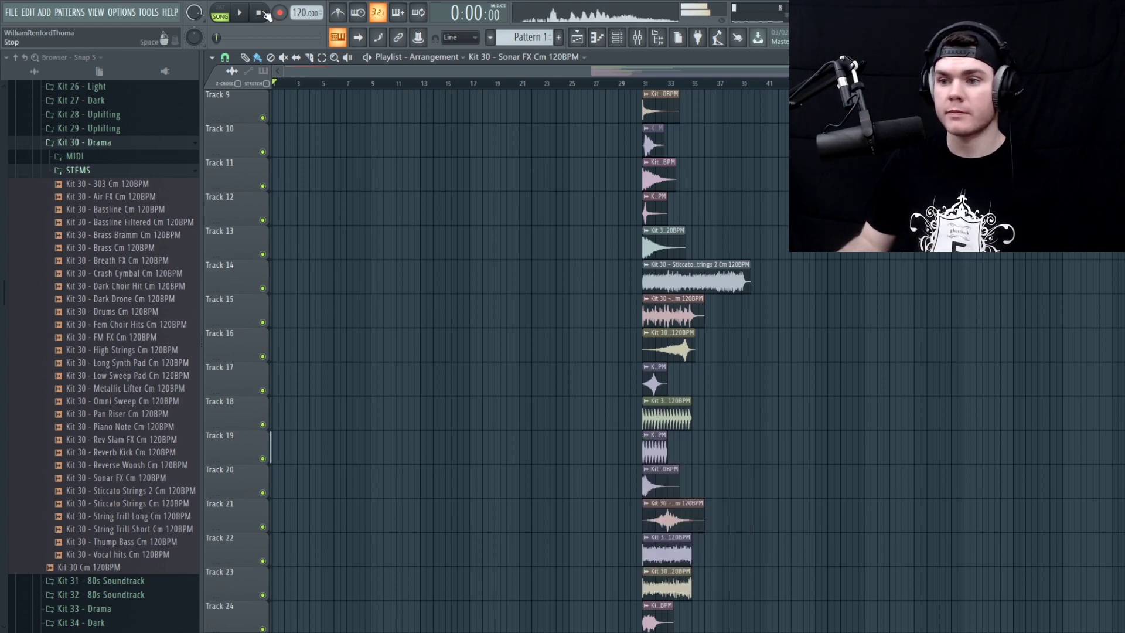
# Step: Place a copy of the Crash Cymbal stem from Track 27 at the start of Track 4 and check its channel volume
pyautogui.scroll(-4, 808, 410)
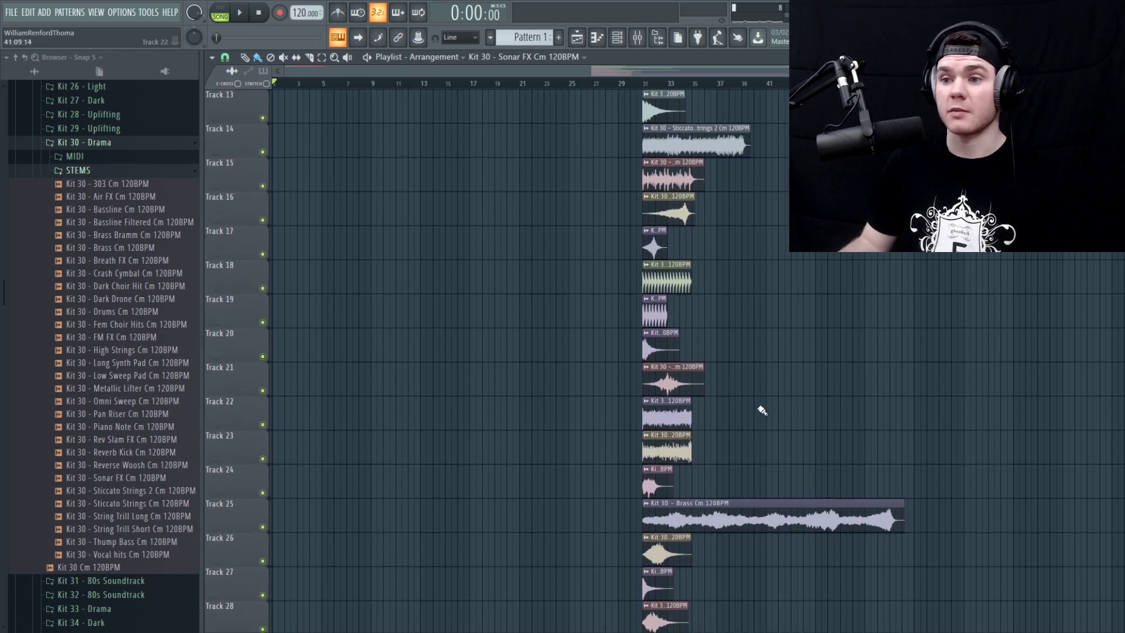
pyautogui.scroll(-4, 652, 410)
pyautogui.click(648, 438)
pyautogui.click(673, 456)
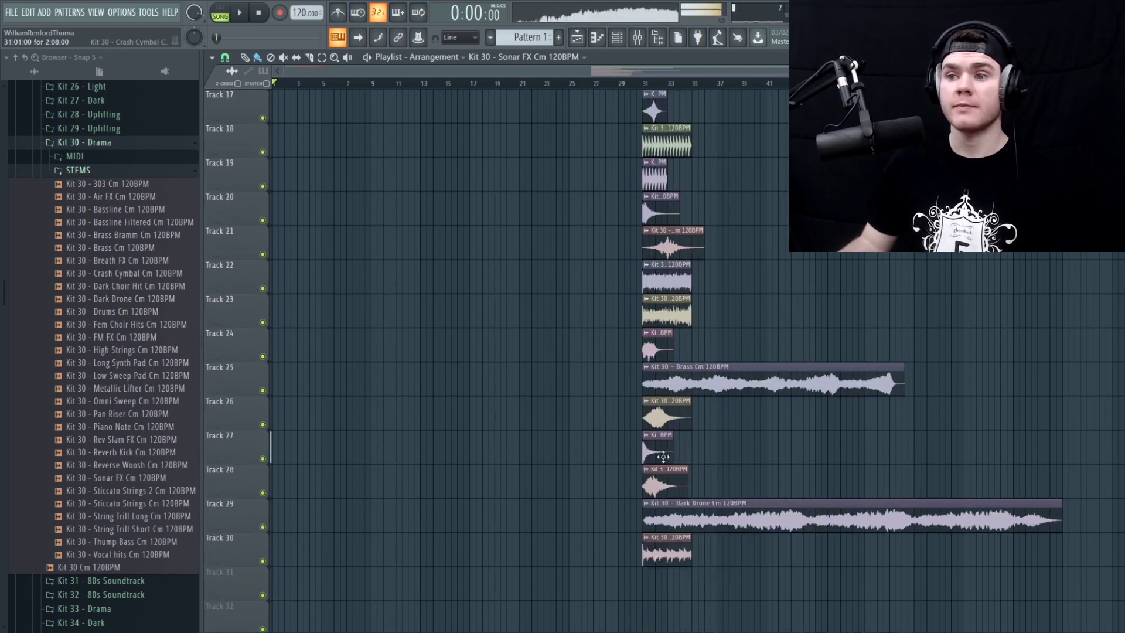
pyautogui.scroll(16, 458, 433)
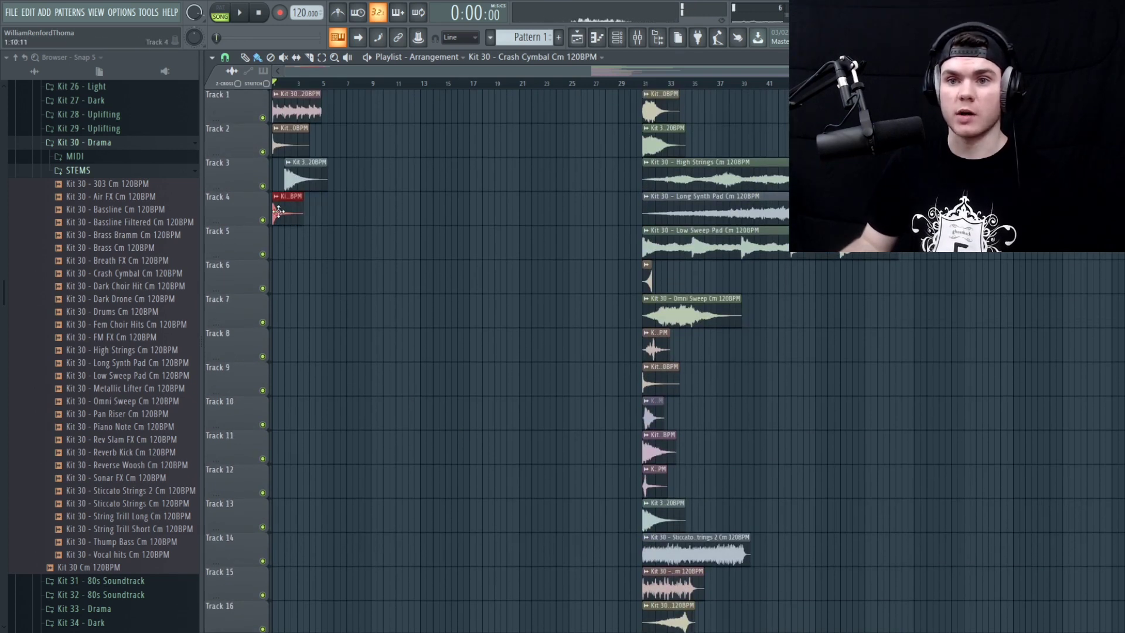
pyautogui.doubleClick(279, 211)
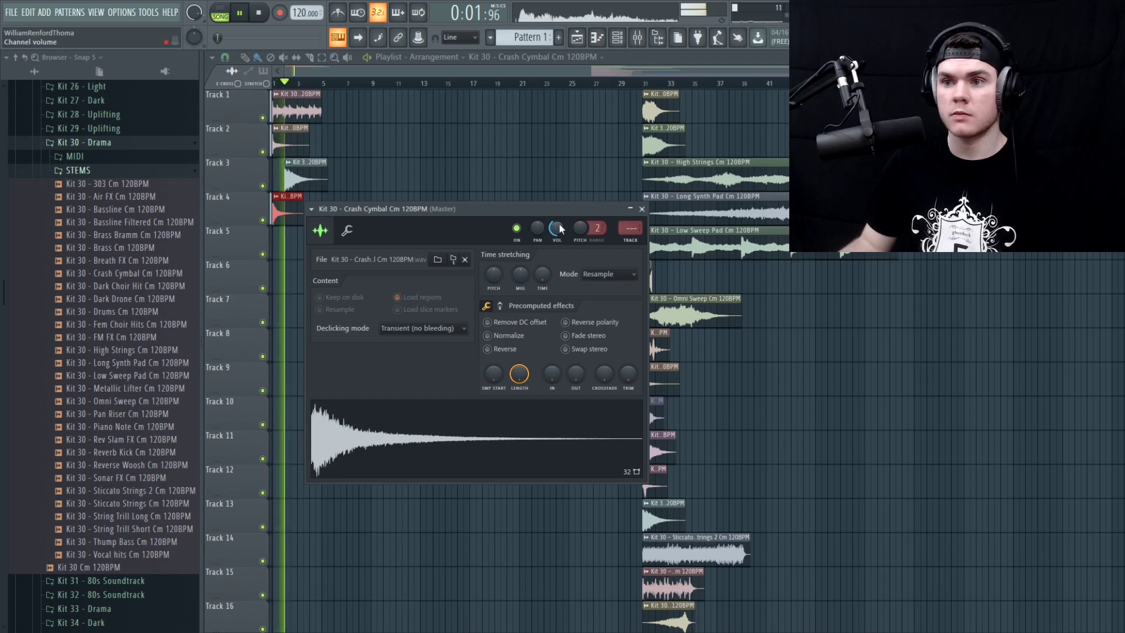
pyautogui.click(642, 209)
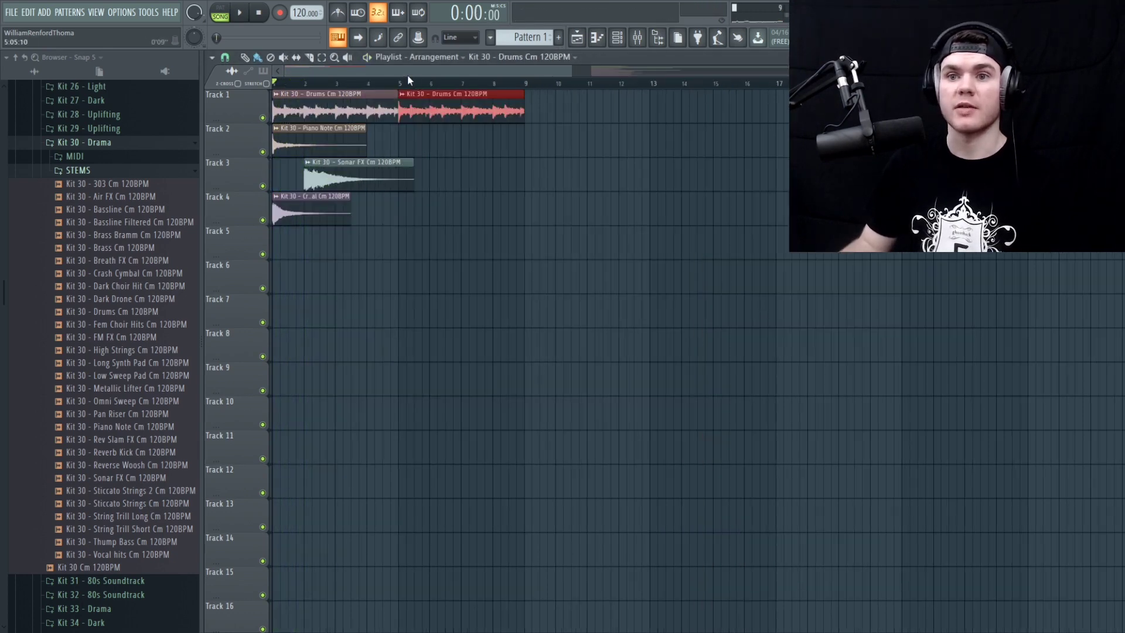
# Step: Place copies of the Piano Note at bar 5 on Track 2 and the Sonar FX at bar 6 on Track 3 during playback
pyautogui.click(333, 144)
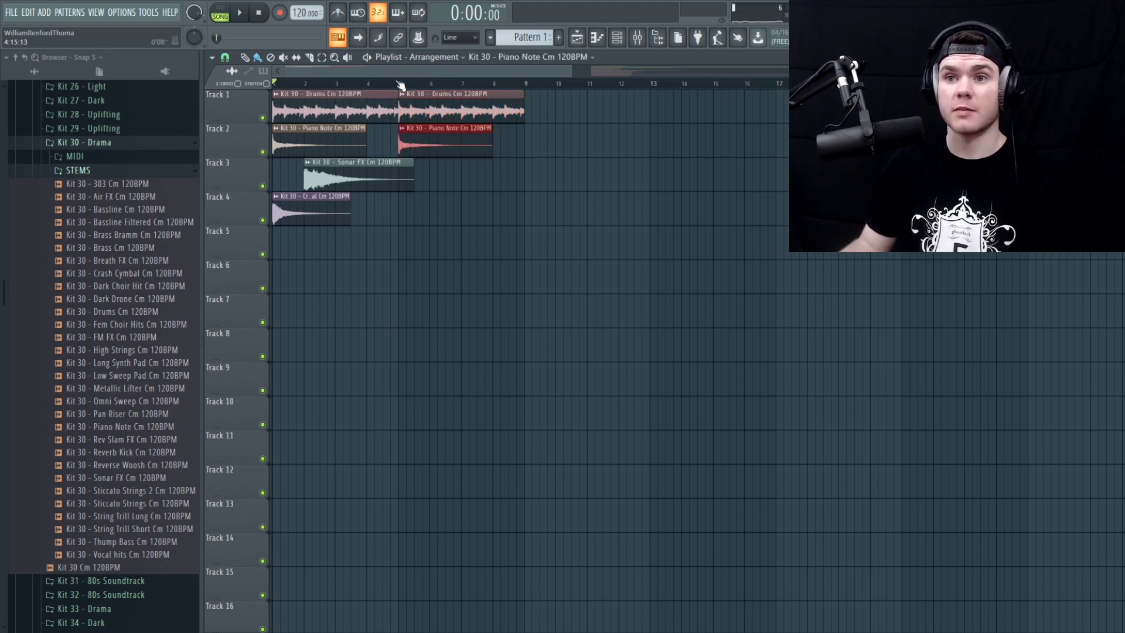
pyautogui.press('space')
pyautogui.click(375, 173)
pyautogui.click(439, 175)
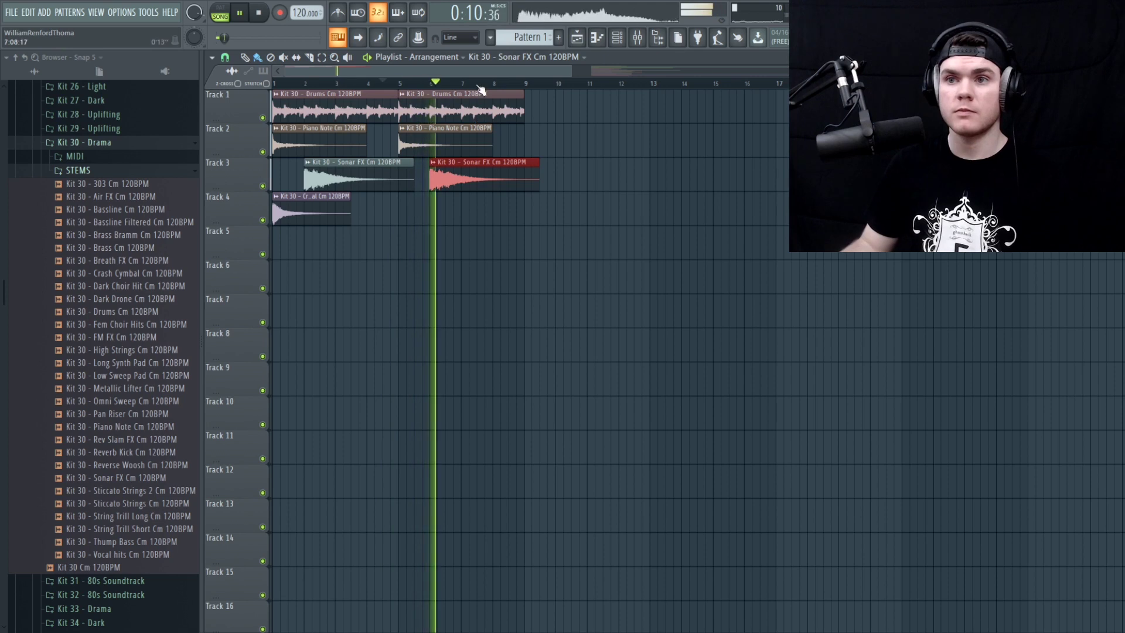
pyautogui.press('space')
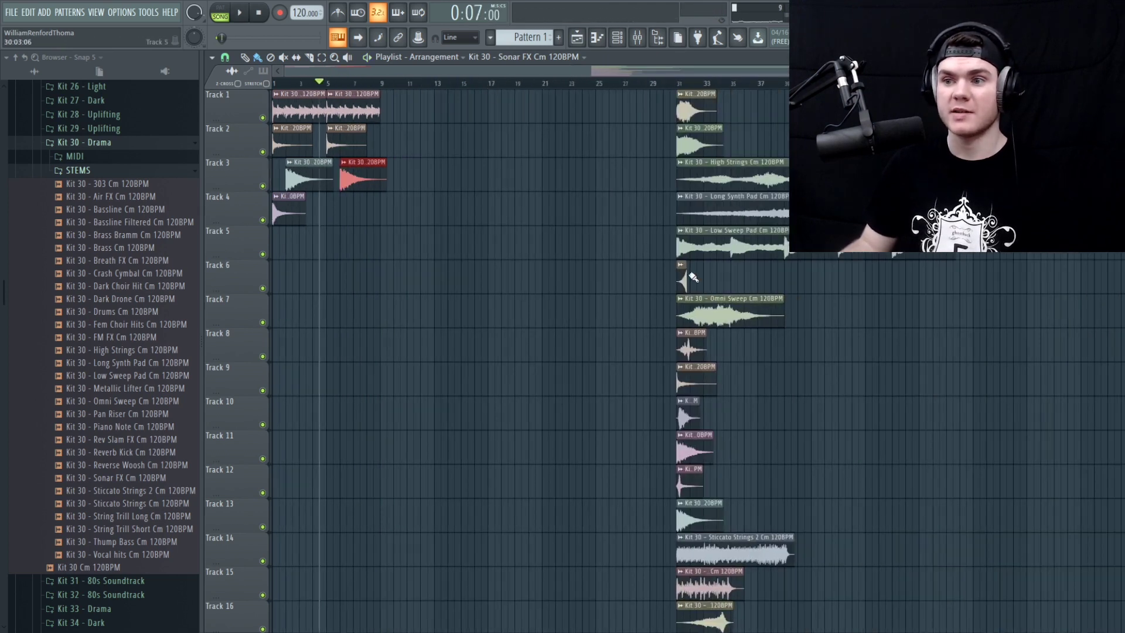
# Step: Preview the Reverse Woosh stem on Track 12 and the Metallic Lifter stem on Track 6
pyautogui.scroll(-1, 694, 277)
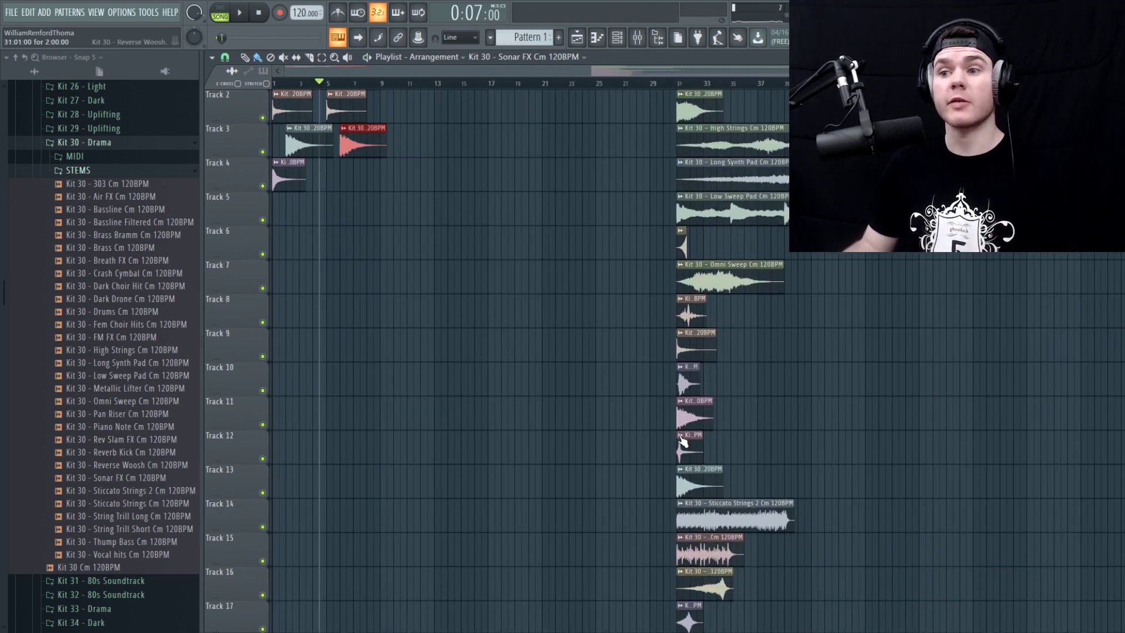
pyautogui.rightClick(683, 442)
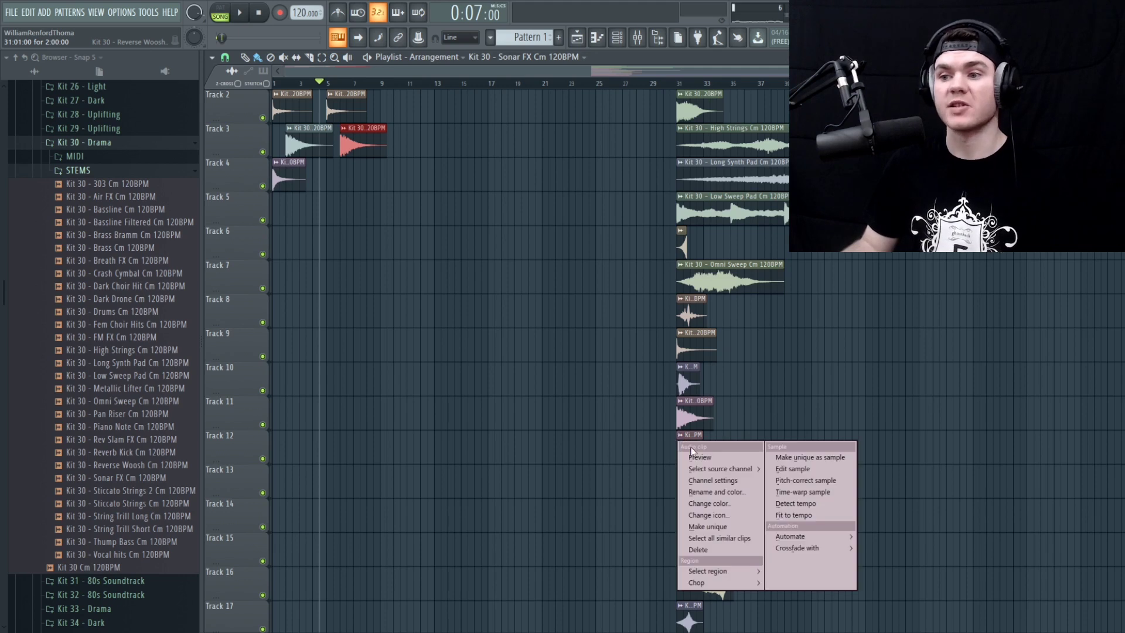
pyautogui.click(692, 457)
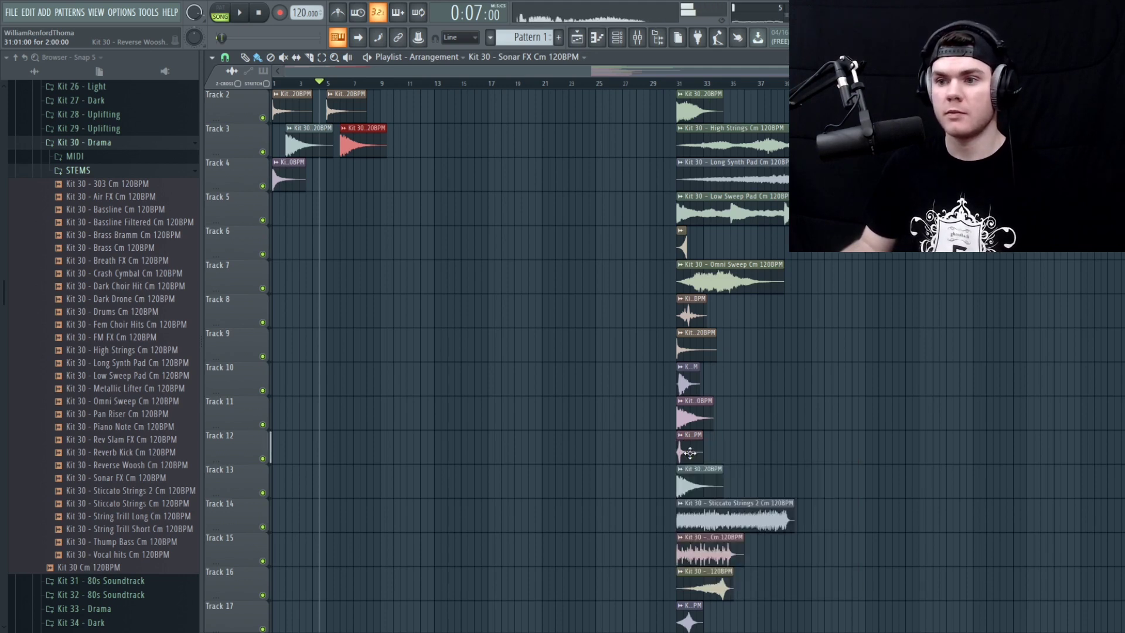
pyautogui.rightClick(684, 237)
pyautogui.click(695, 250)
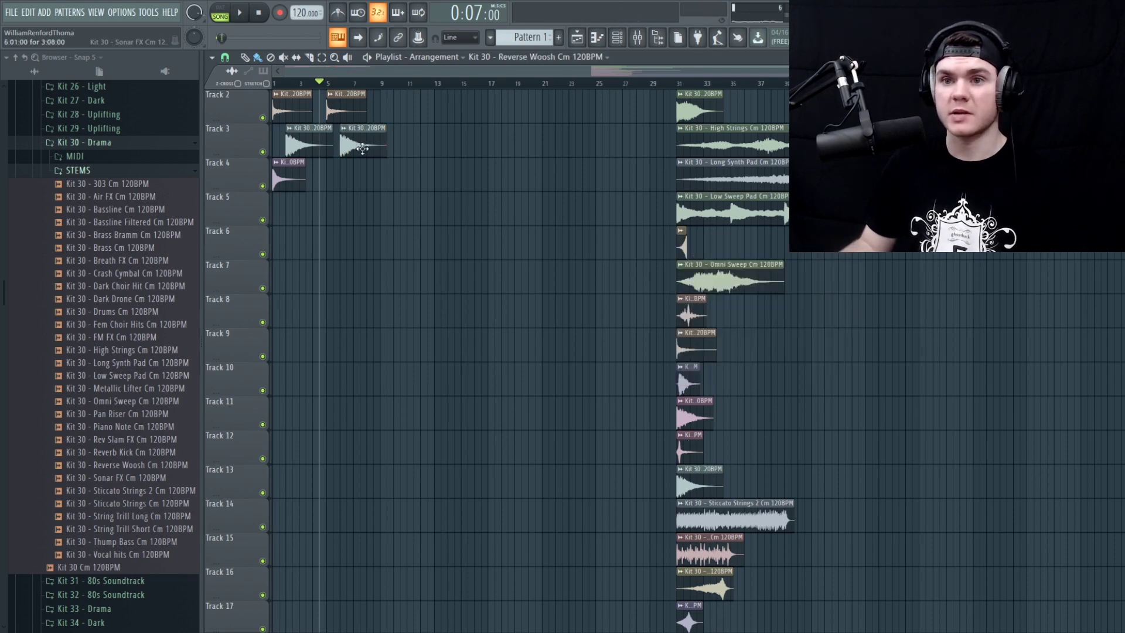
# Step: Place a copy of the Reverse Woosh stem on Track 4 with its peak landing on bar 5, and play it with its channel settings open
pyautogui.moveTo(337, 85); pyautogui.dragTo(456, 159)
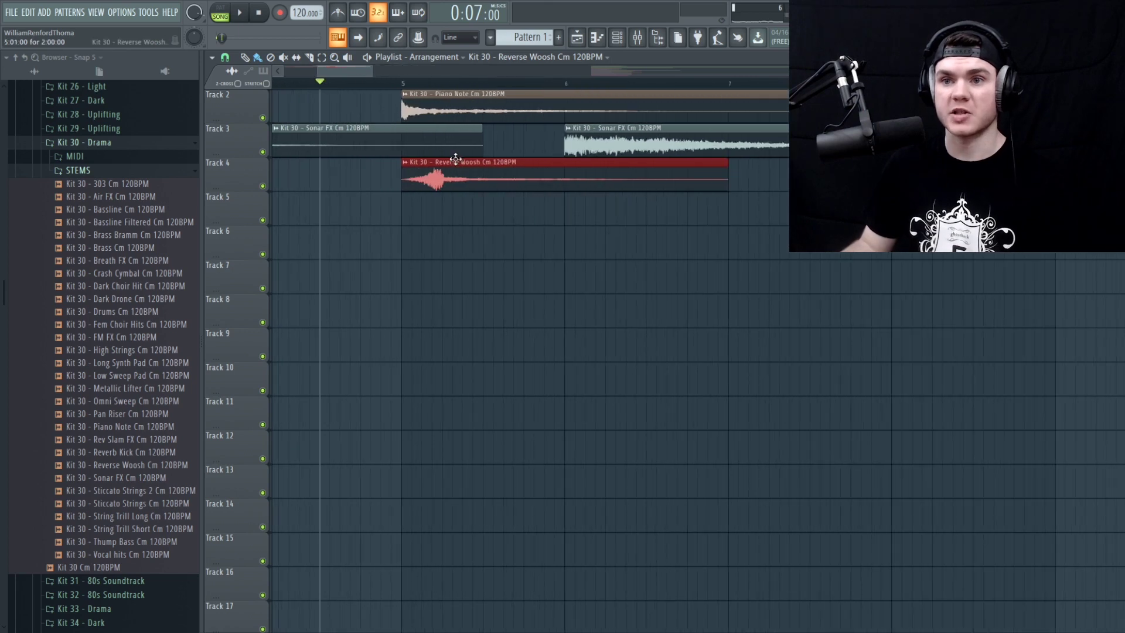
pyautogui.press('space')
pyautogui.doubleClick(421, 164)
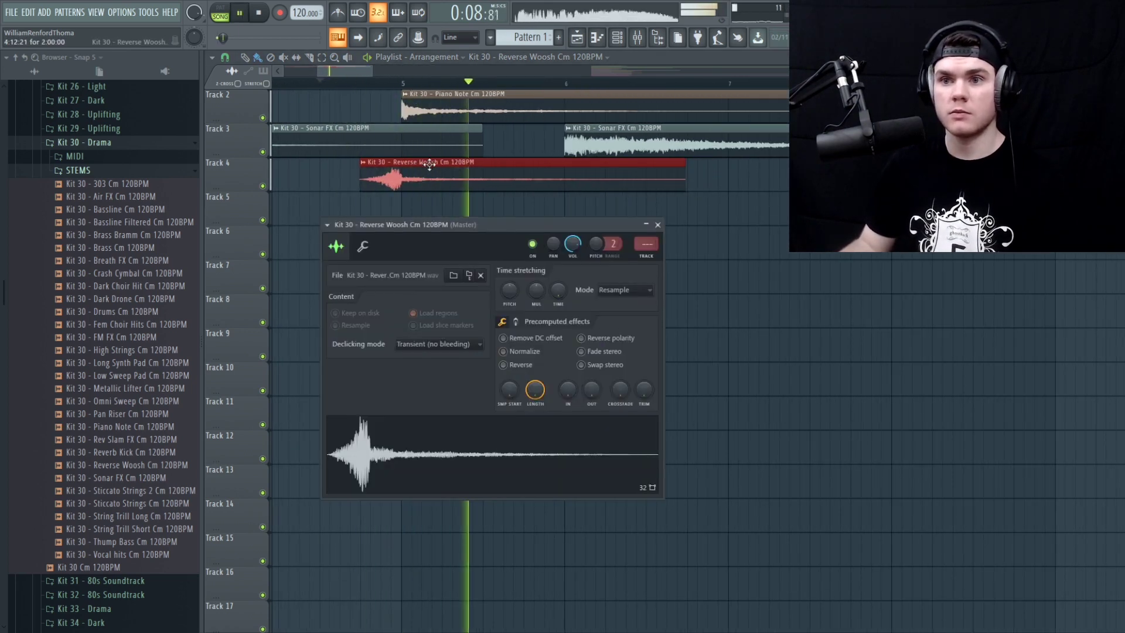
pyautogui.press('space')
pyautogui.click(657, 225)
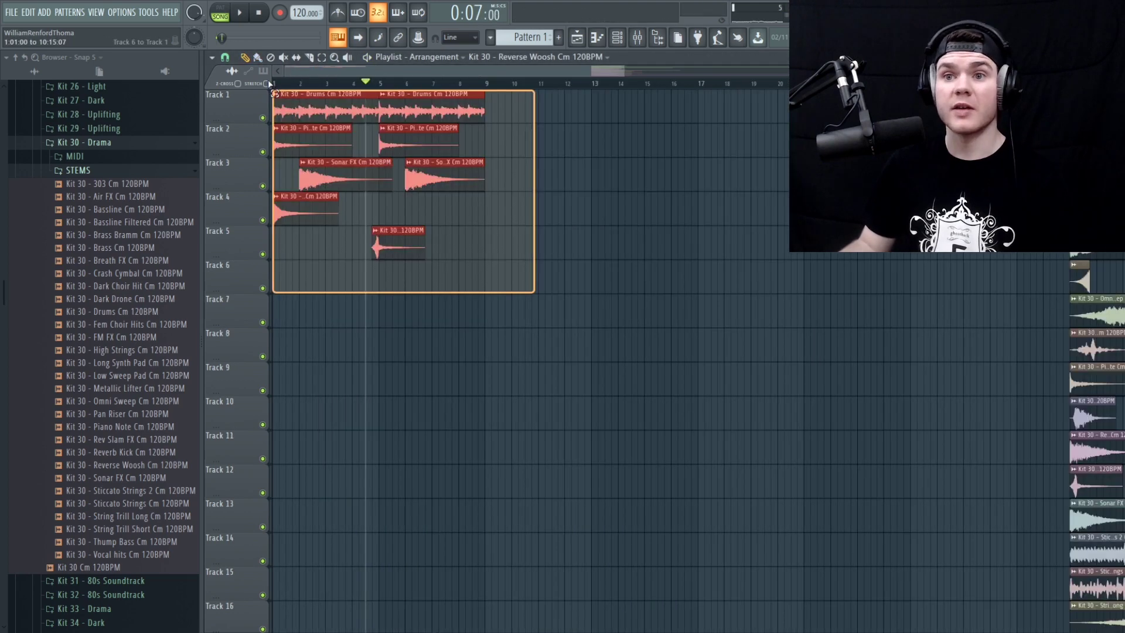
# Step: Duplicate the selected clips on Tracks 1 to 5 so that the eight-bar section repeats from bar 9
pyautogui.hotkey('ctrl', 'b')
pyautogui.hotkey('ctrl', 'b')
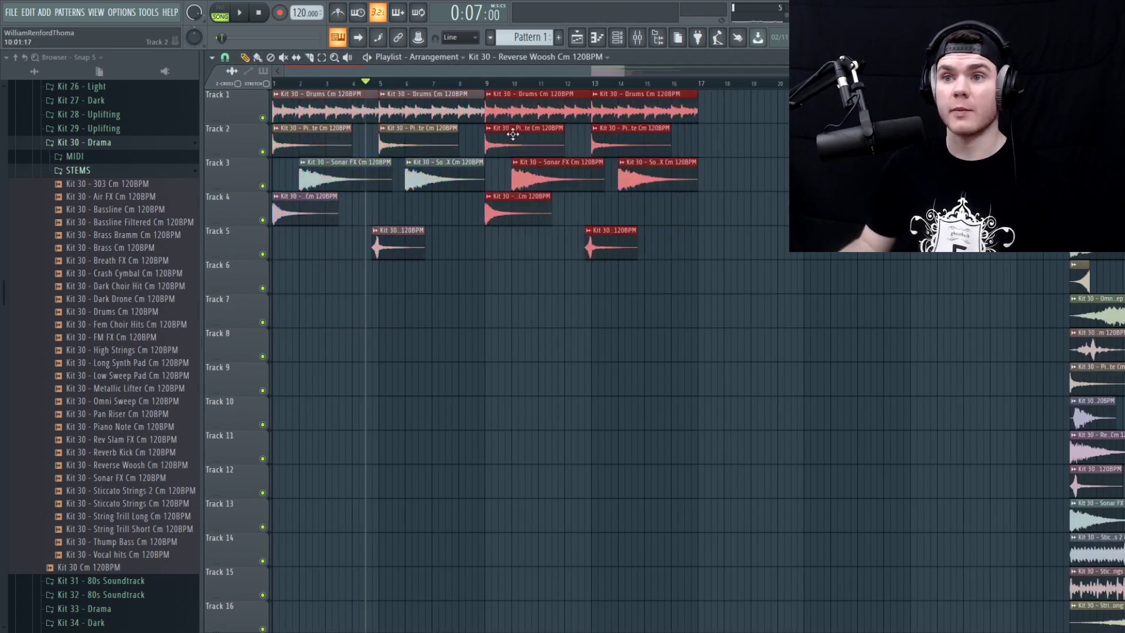
# Step: Place a copy of the Metallic Lifter stem on Track 6 so that it ends at bar 9, and play the transition
pyautogui.scroll(-2, 534, 85)
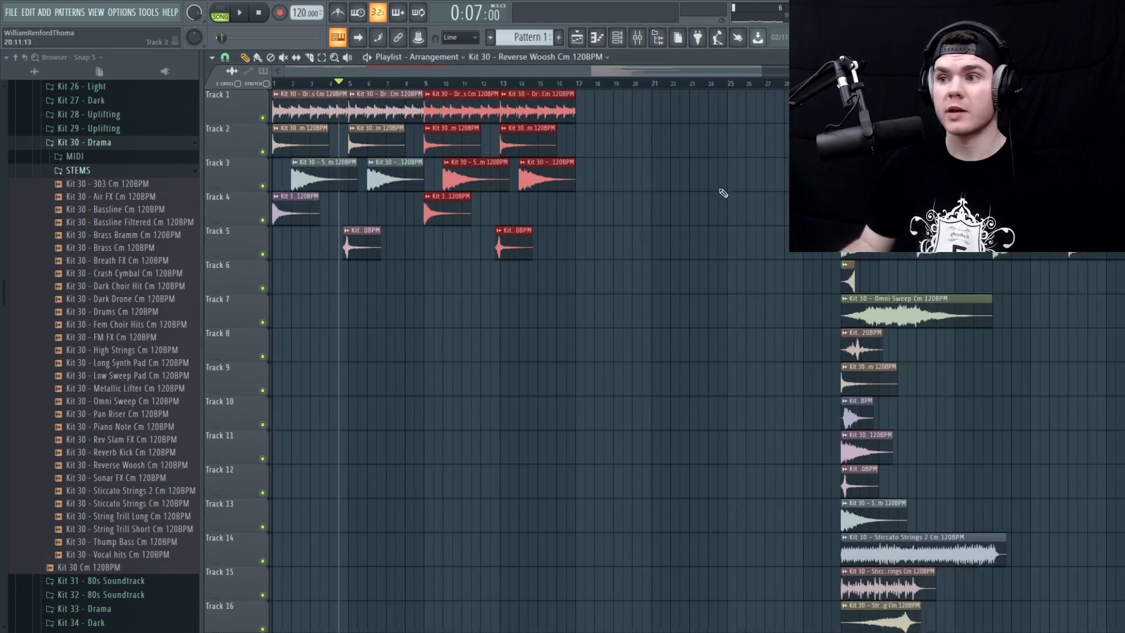
pyautogui.click(848, 275)
pyautogui.click(417, 273)
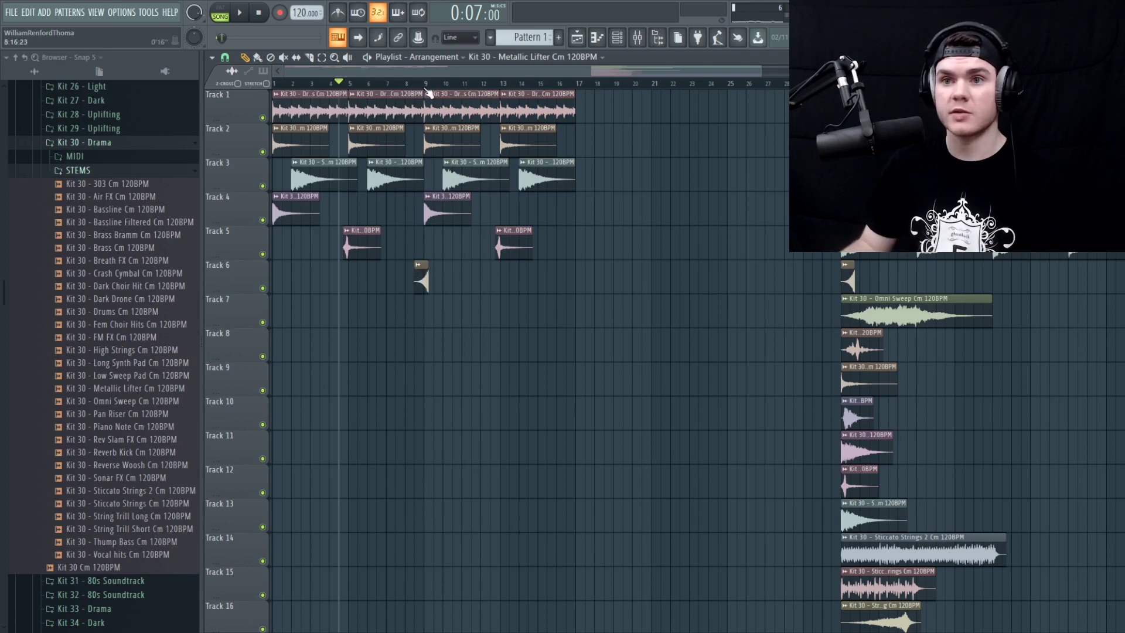
pyautogui.scroll(5, 427, 94)
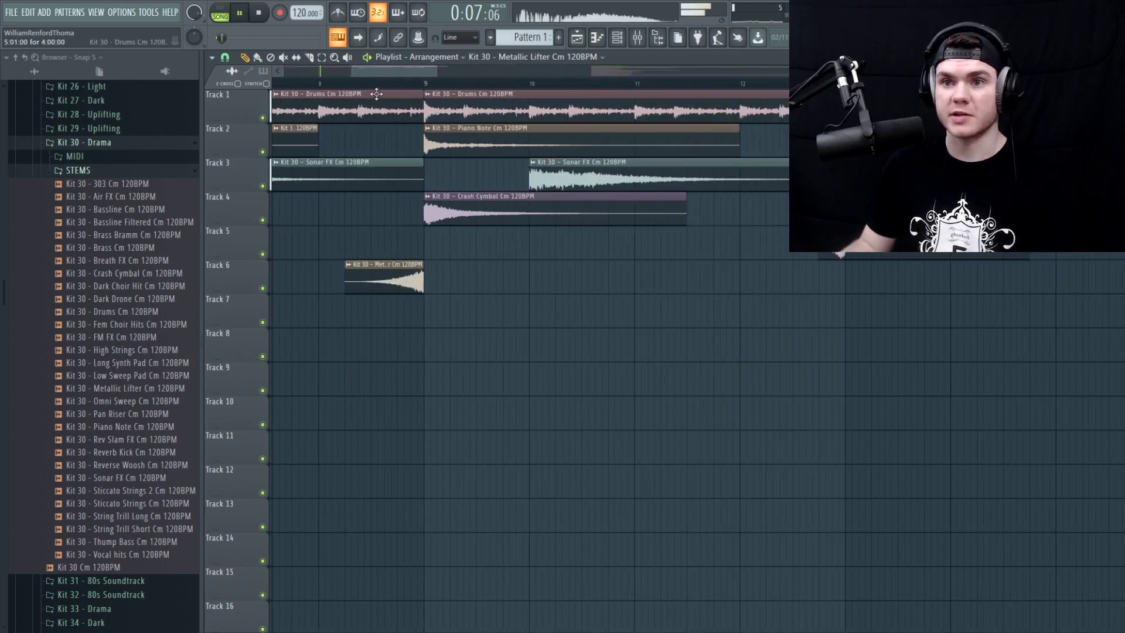
pyautogui.scroll(-5, 376, 93)
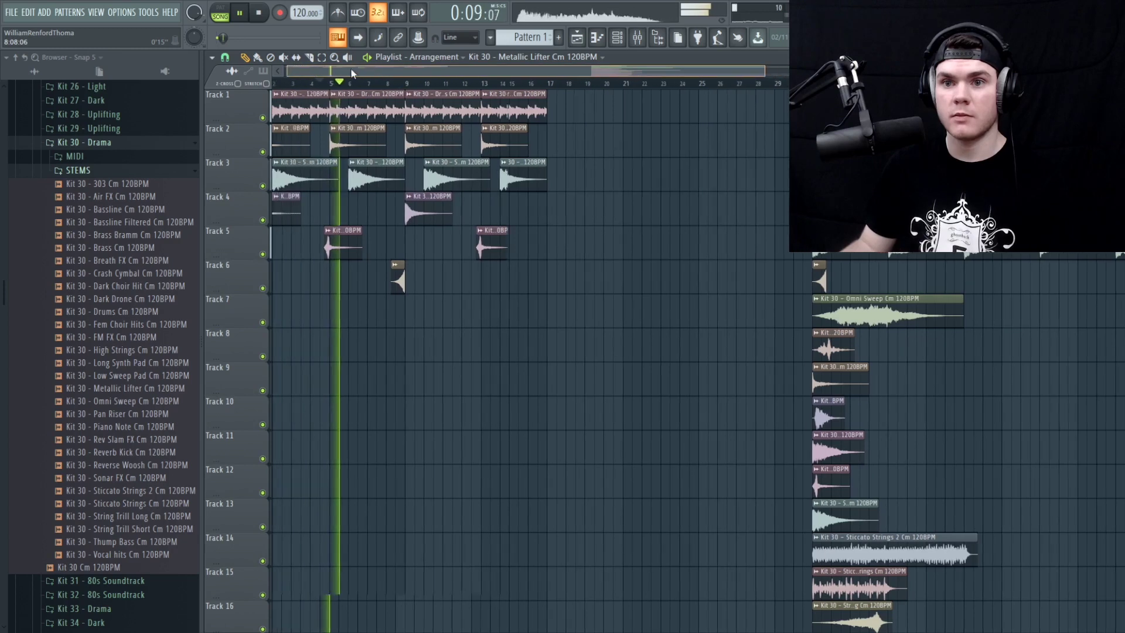
pyautogui.moveTo(353, 73); pyautogui.dragTo(320, 76)
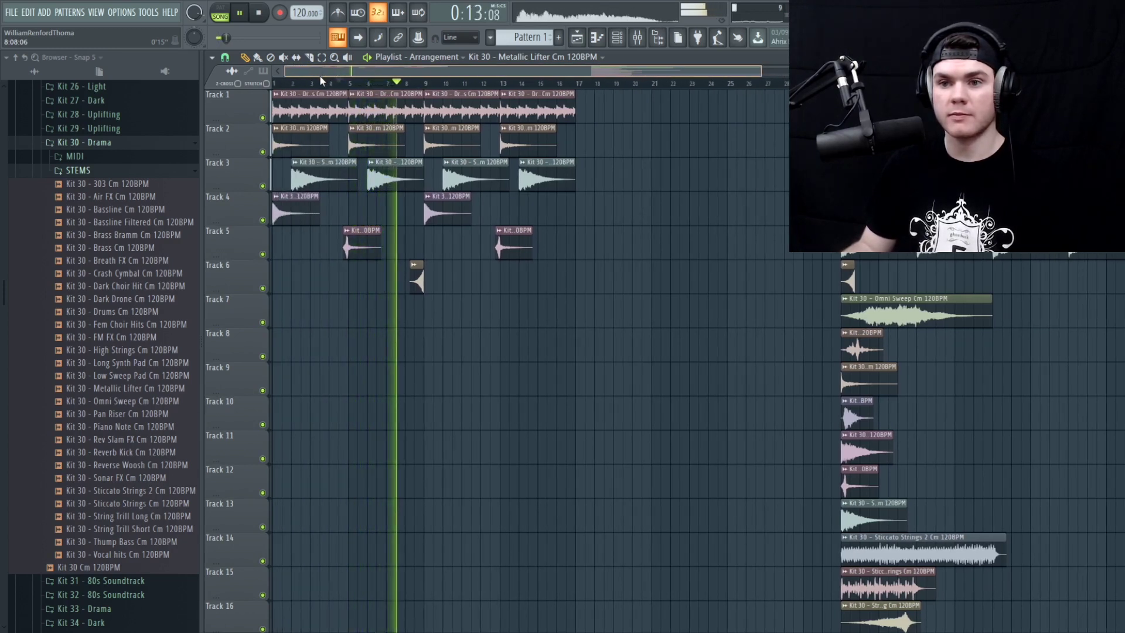
pyautogui.doubleClick(418, 281)
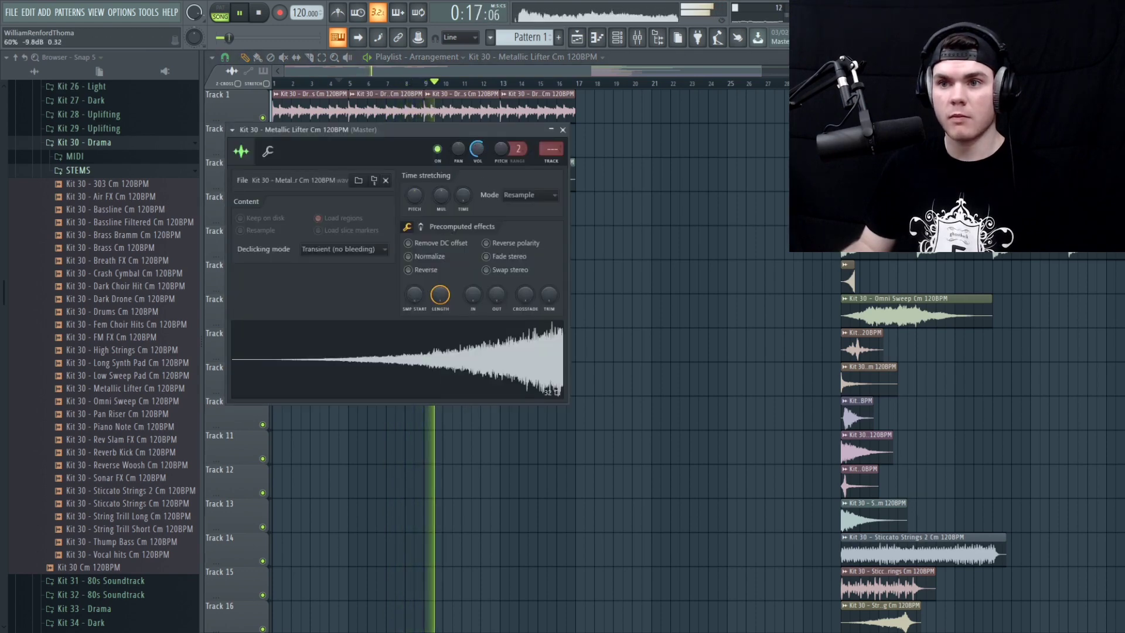
pyautogui.press('Escape')
pyautogui.press('space')
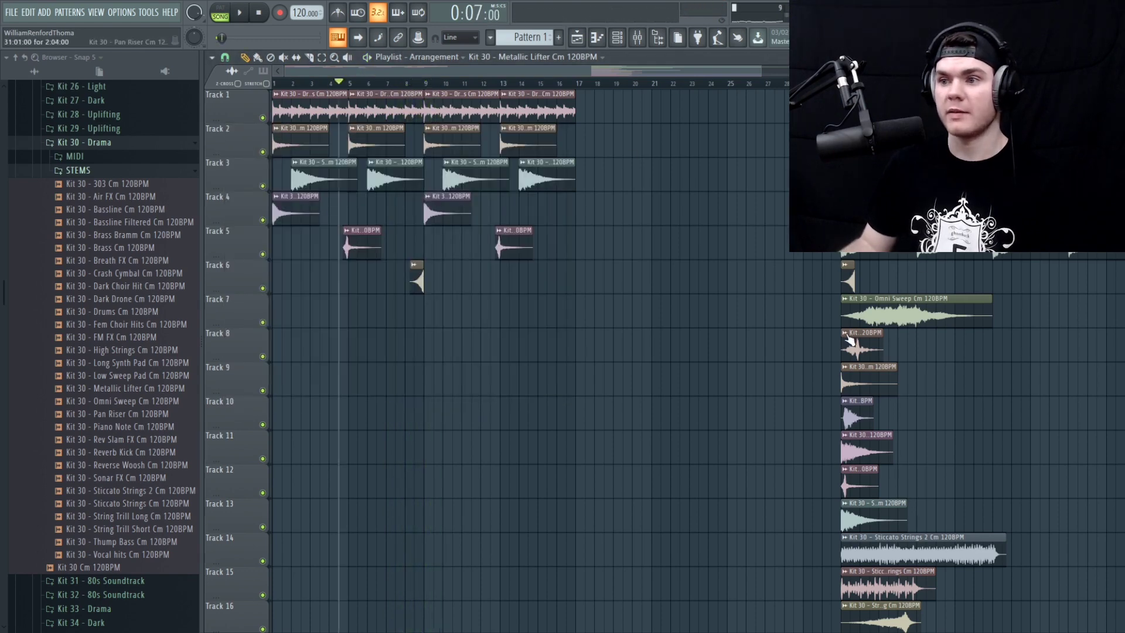
# Step: Preview the Fem Choir Hits stem at bar 31 on Track 1
pyautogui.rightClick(610, 94)
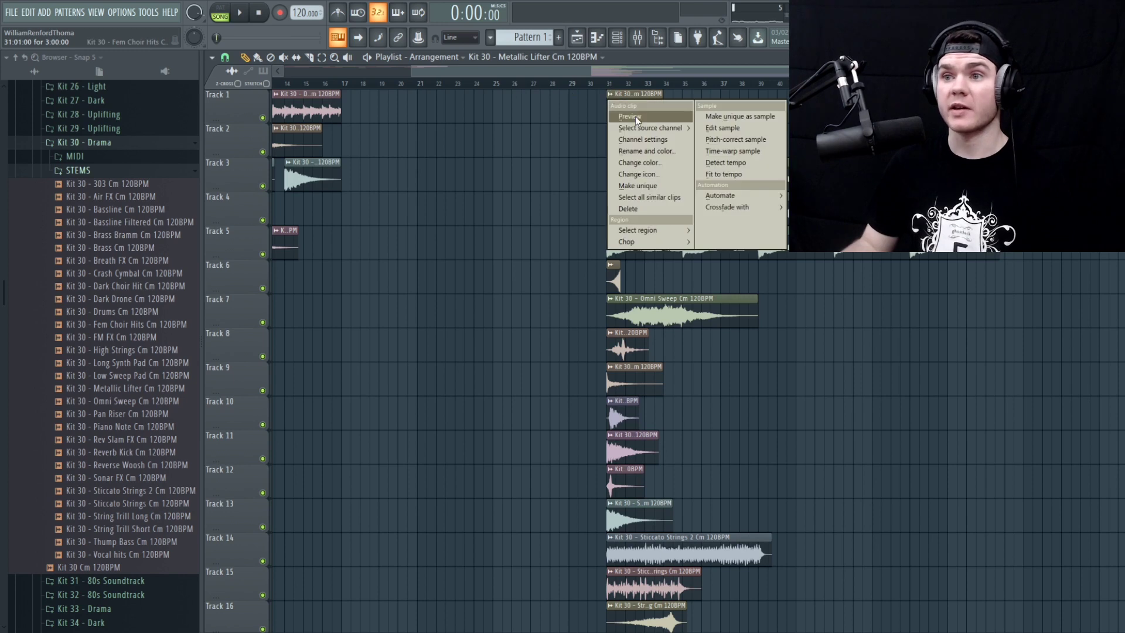
pyautogui.click(635, 116)
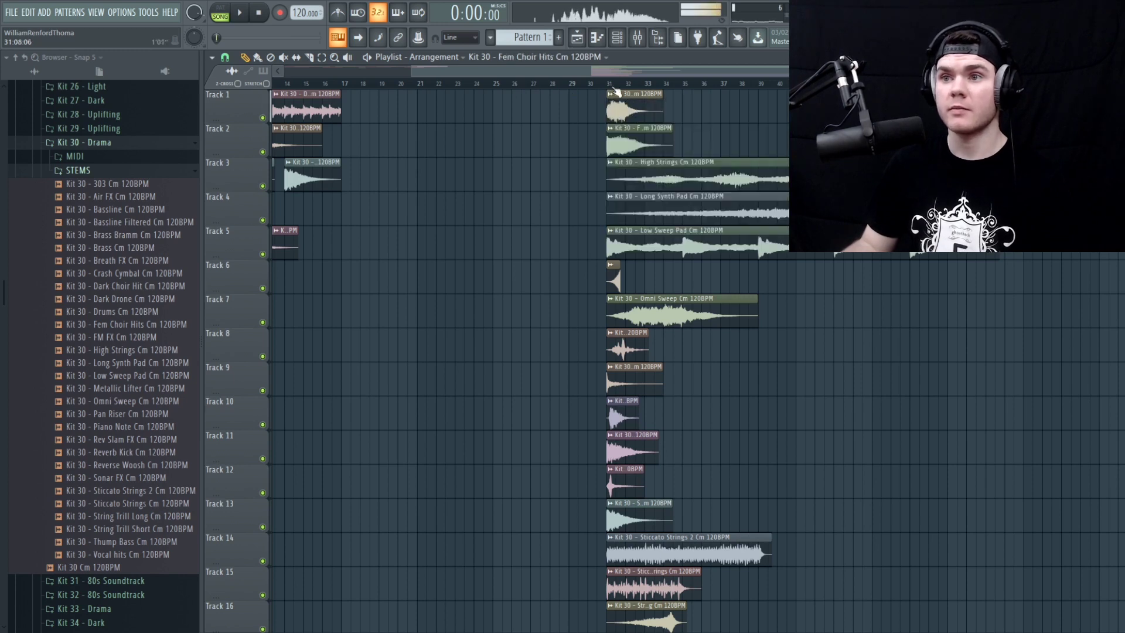
pyautogui.hscroll(-5, 577, 71)
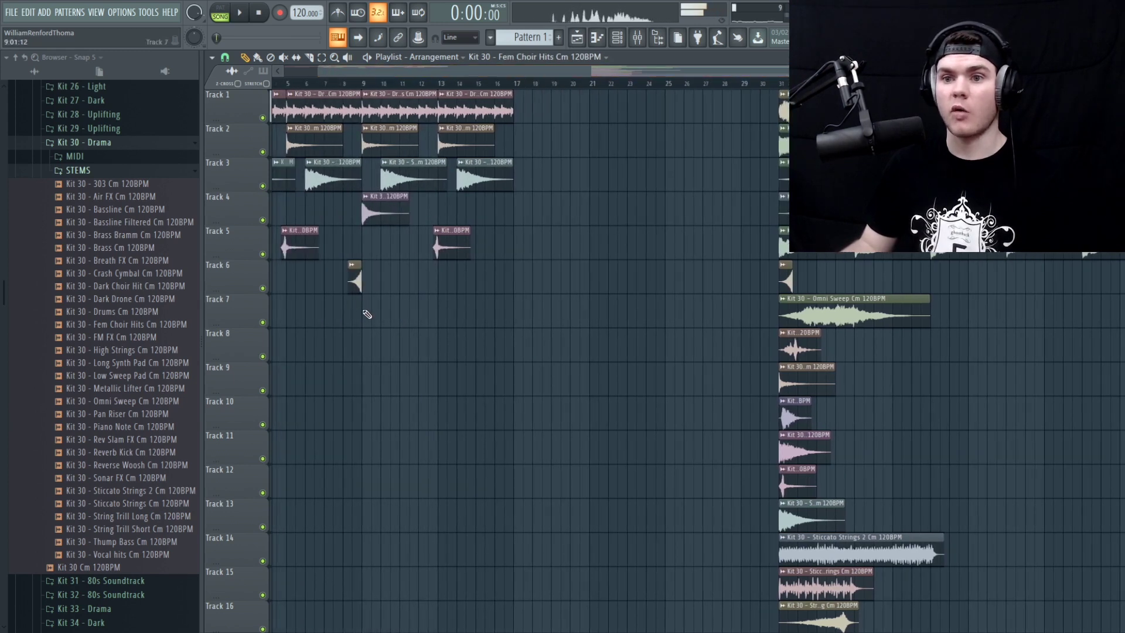
# Step: Place the Fem Choir Hits stem on Track 7 at bar 9, play the transition, and add a second copy at bar 13
pyautogui.hscroll(-3, 384, 93)
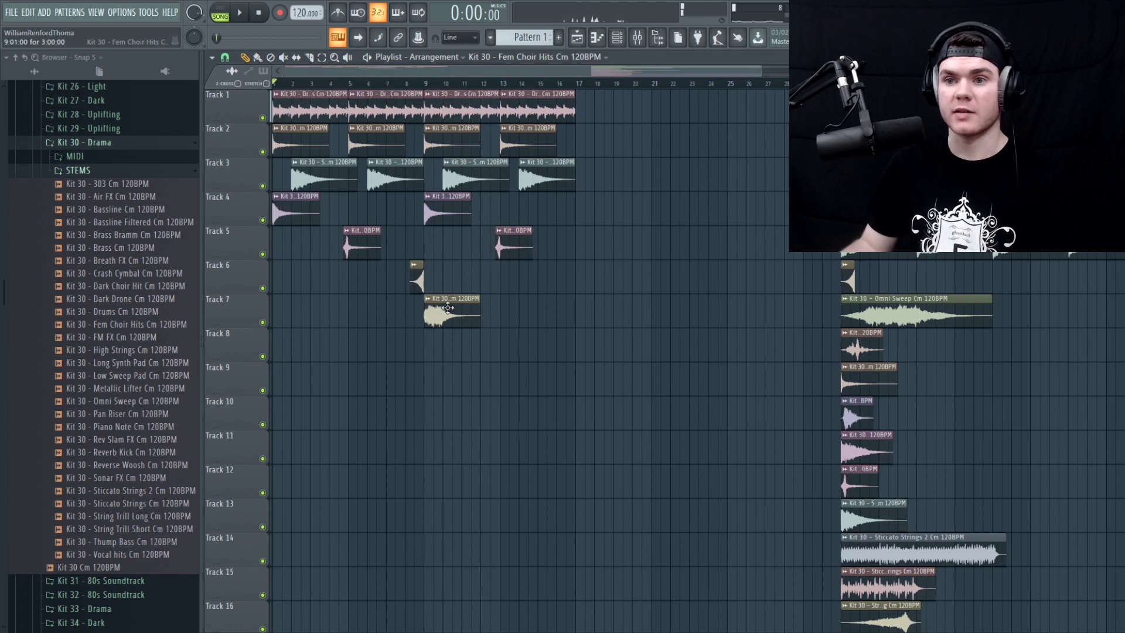
pyautogui.doubleClick(448, 308)
pyautogui.press('Escape')
pyautogui.click(406, 84)
pyautogui.press('space')
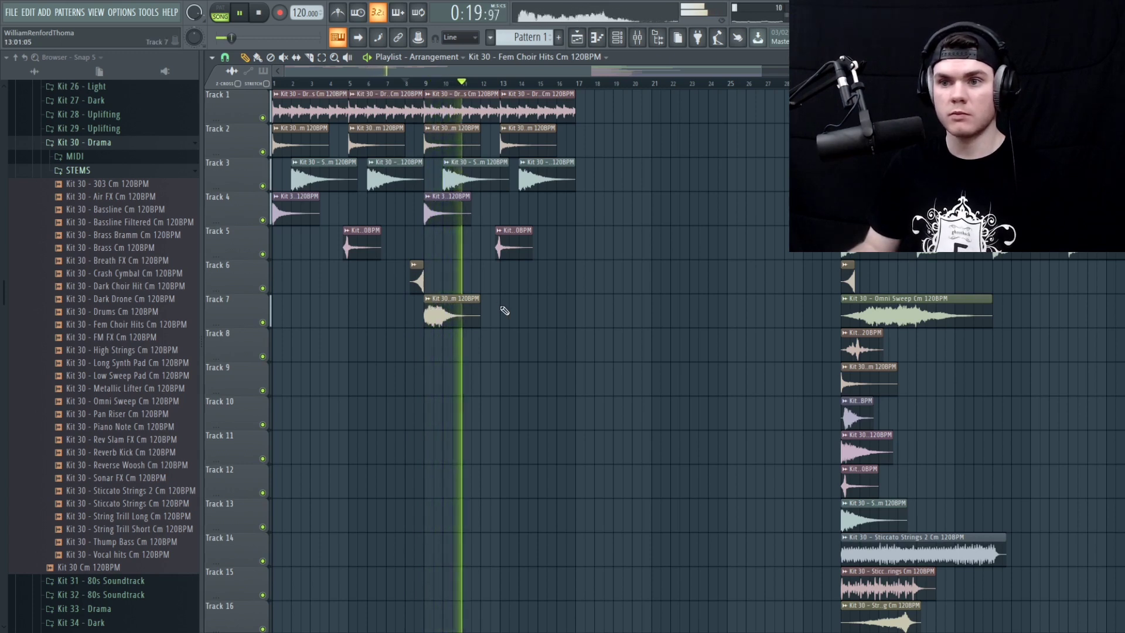
pyautogui.click(503, 310)
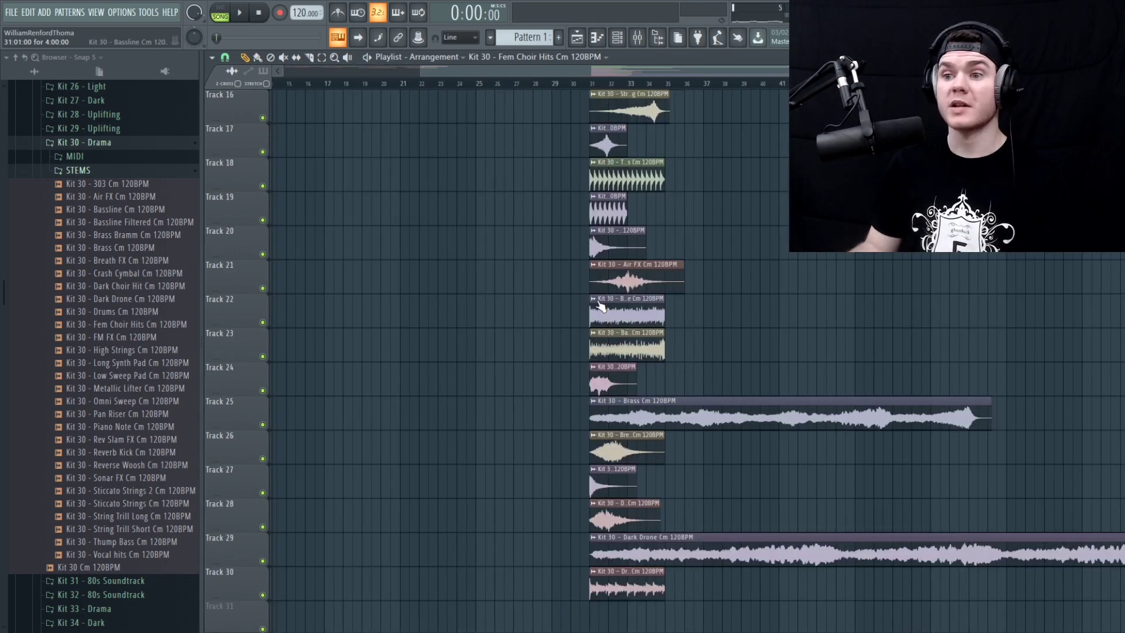
# Step: Preview the Bassline stem on Track 22 and the Bassline Filtered stem on Track 23 at bar 31
pyautogui.click(593, 299)
pyautogui.click(612, 318)
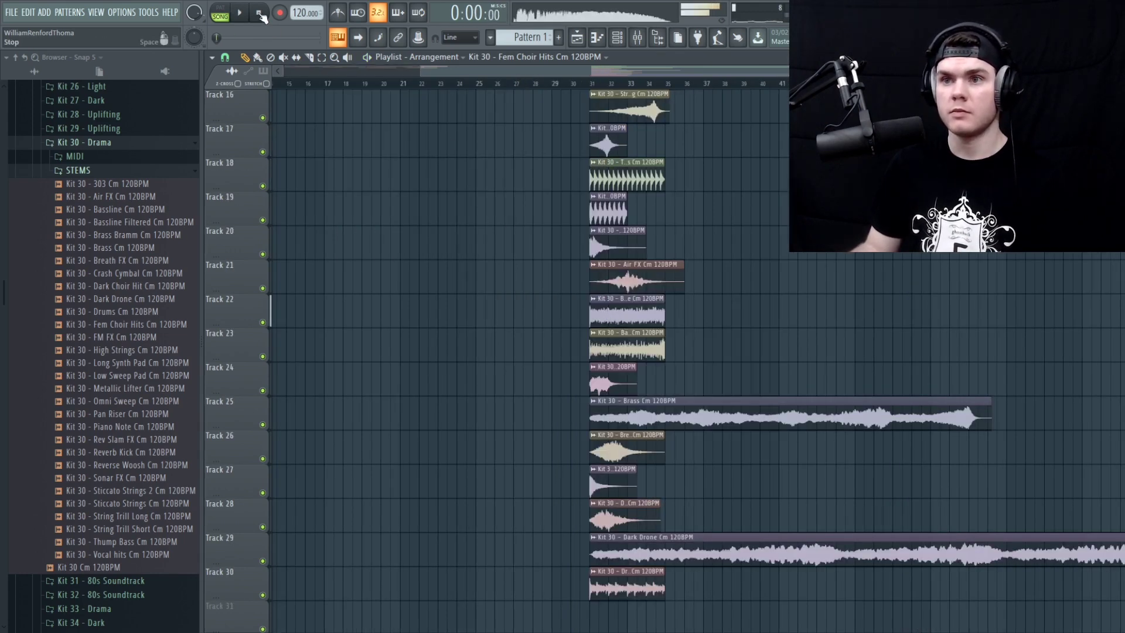
pyautogui.click(597, 334)
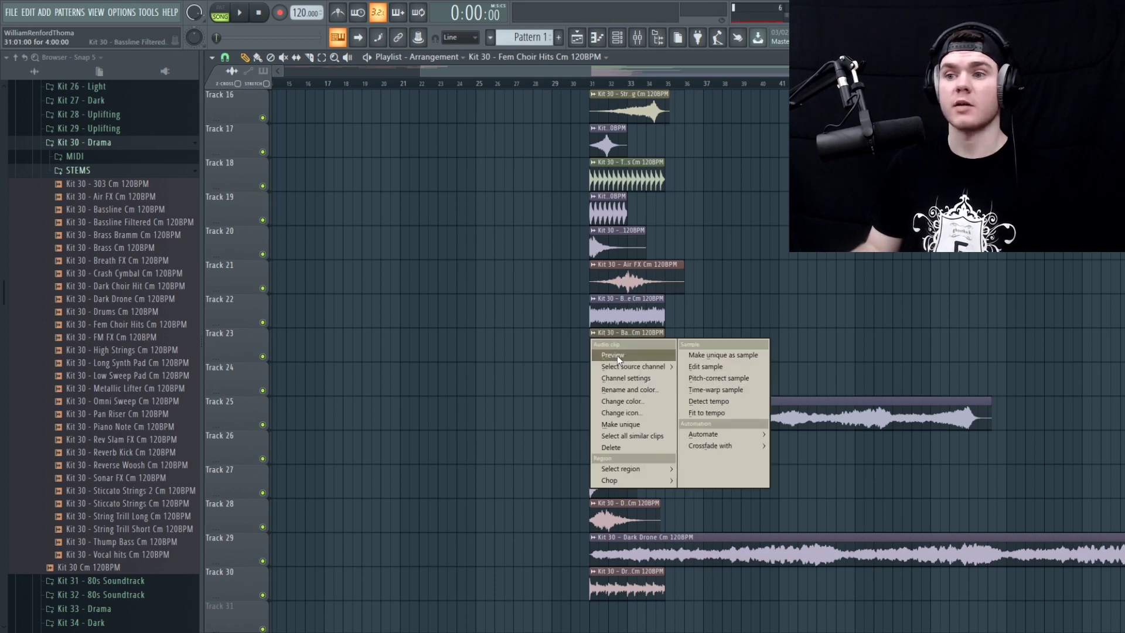
pyautogui.click(630, 355)
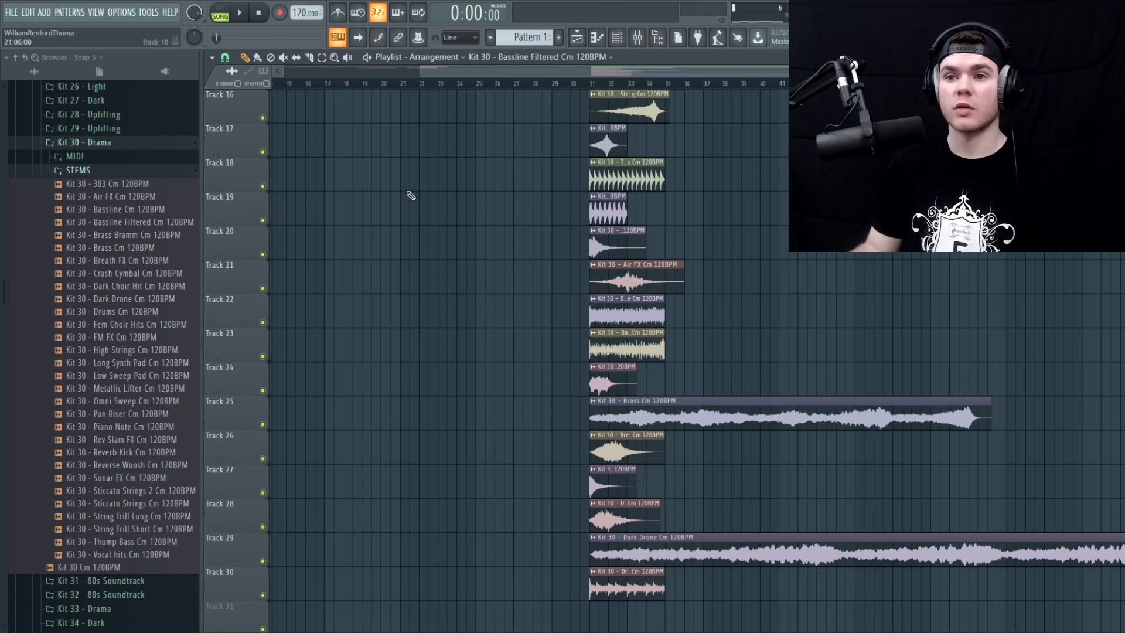
# Step: Place the Bassline Filtered stem at bar 9 and the Bassline stem at bar 13 on Track 8, and play the section
pyautogui.moveTo(439, 187); pyautogui.dragTo(457, 346)
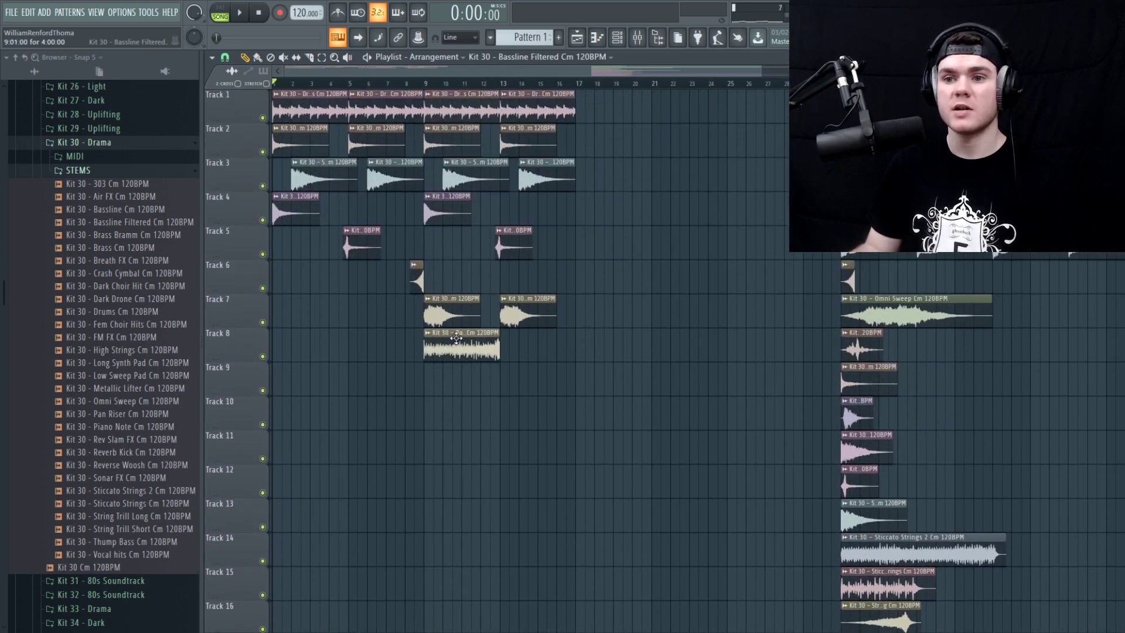
pyautogui.scroll(-5, 583, 376)
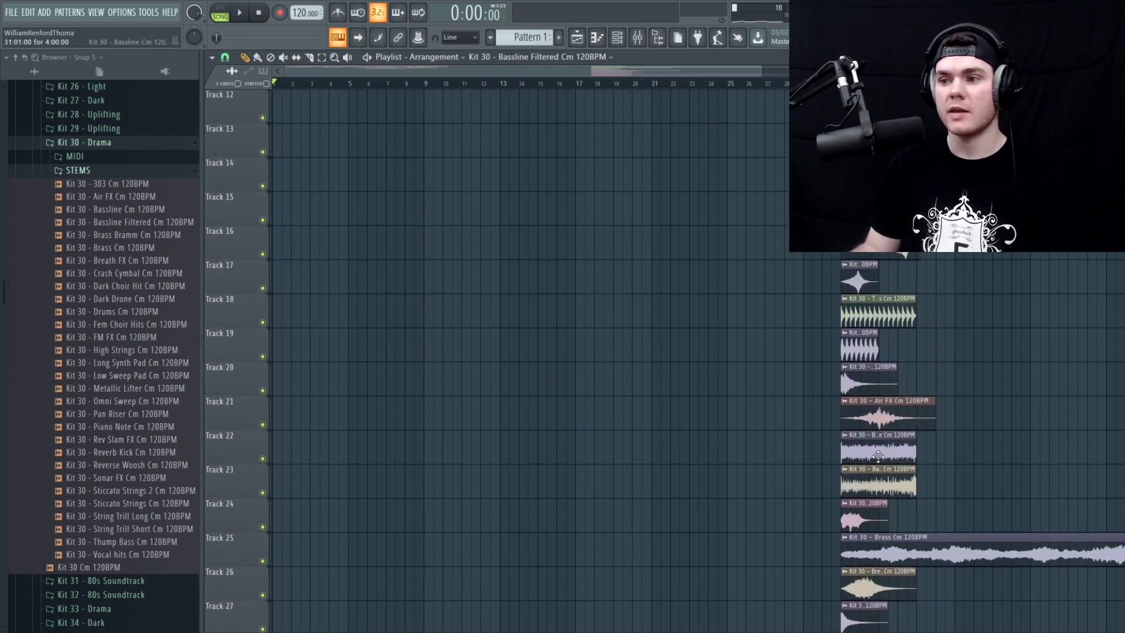
pyautogui.scroll(5, 567, 357)
pyautogui.click(528, 352)
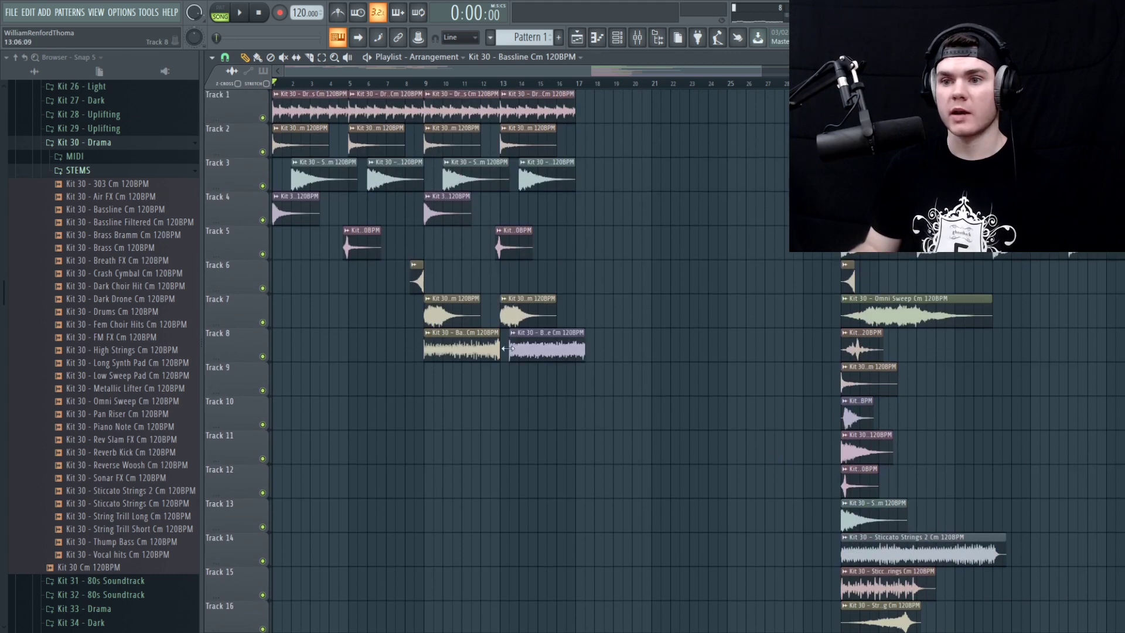
pyautogui.click(414, 83)
pyautogui.press('space')
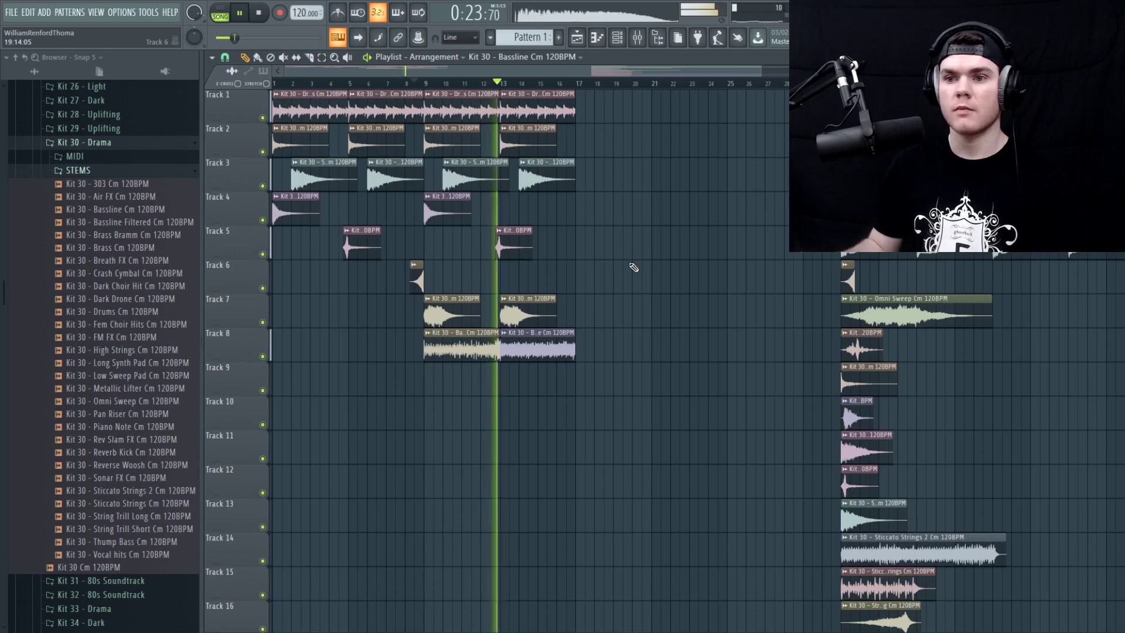
pyautogui.press('space')
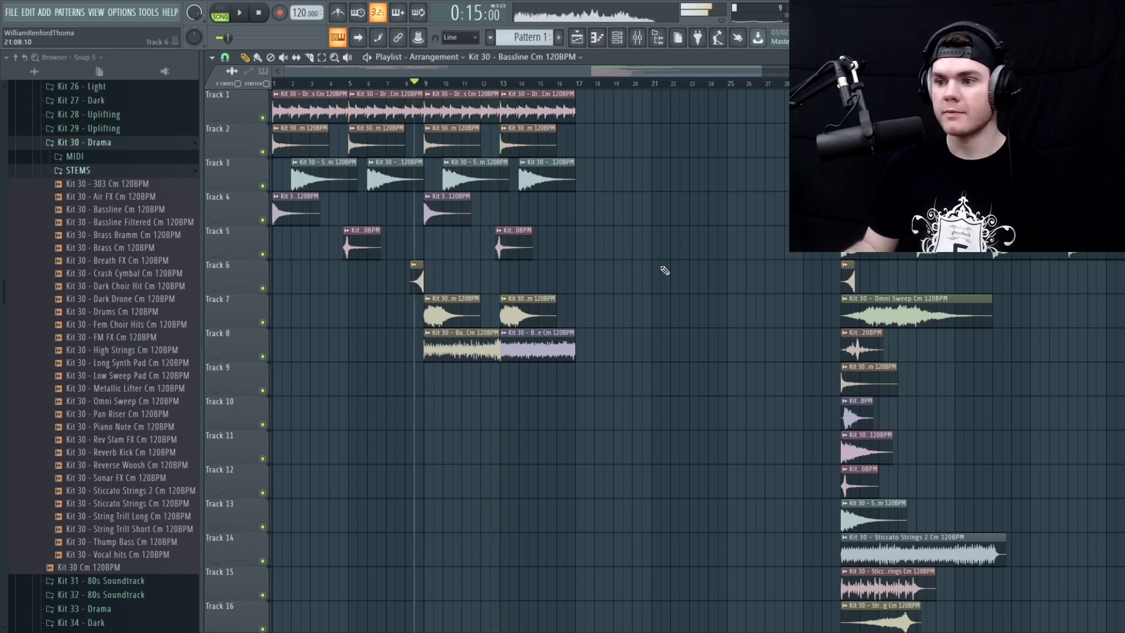
# Step: Preview the Thump Bass stem at bar 31 on Track 18
pyautogui.scroll(-3, 665, 270)
pyautogui.scroll(-5, 663, 269)
pyautogui.moveTo(610, 71); pyautogui.dragTo(768, 288)
pyautogui.scroll(1, 768, 288)
pyautogui.rightClick(626, 408)
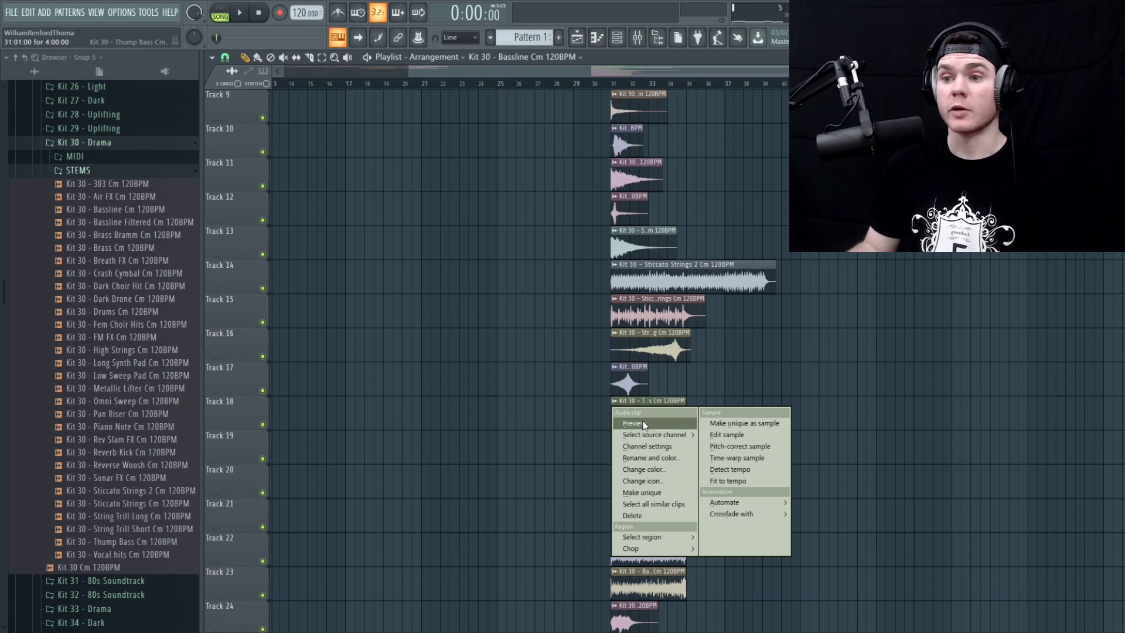
pyautogui.click(644, 424)
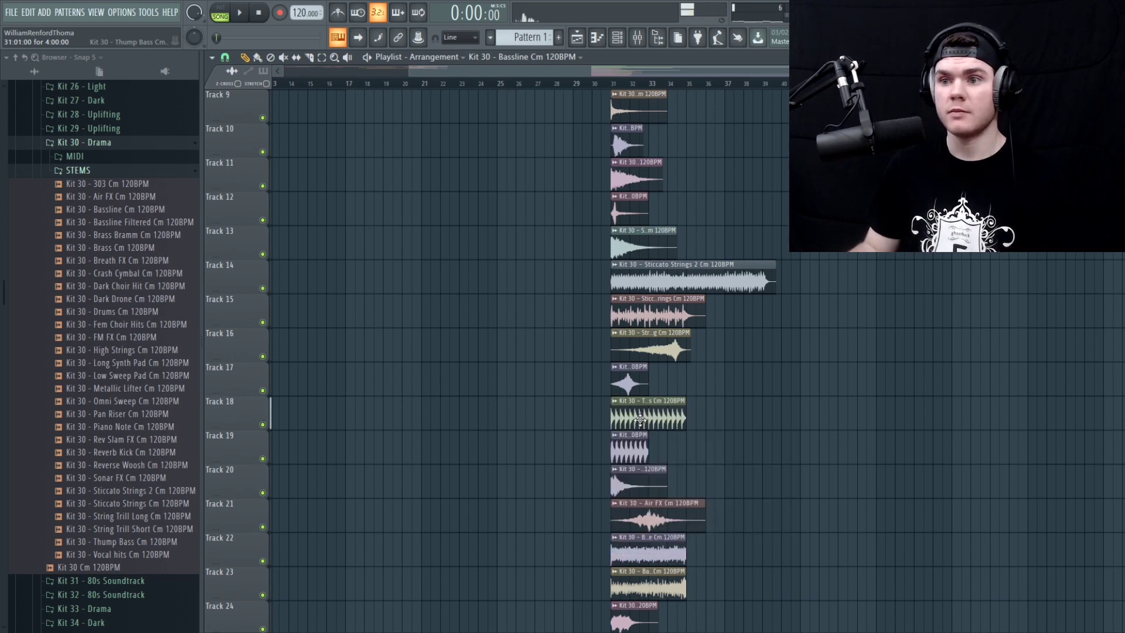
# Step: Place the Thump Bass stem on Track 9 at bars 9 and 13, and play from bar 8
pyautogui.scroll(8, 458, 389)
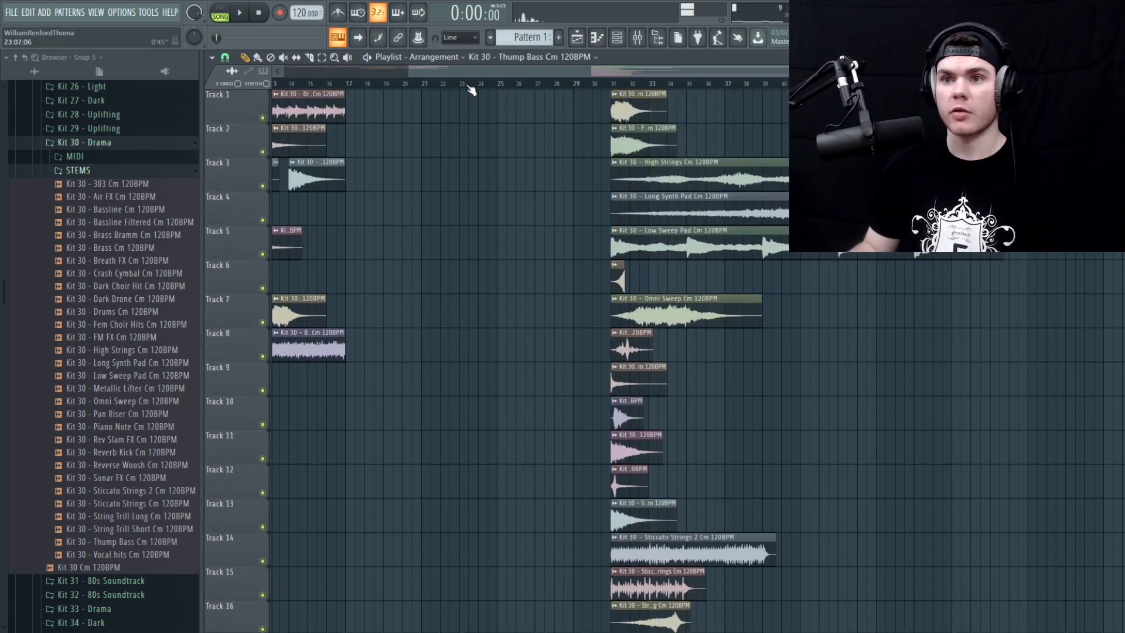
pyautogui.hscroll(-5, 401, 198)
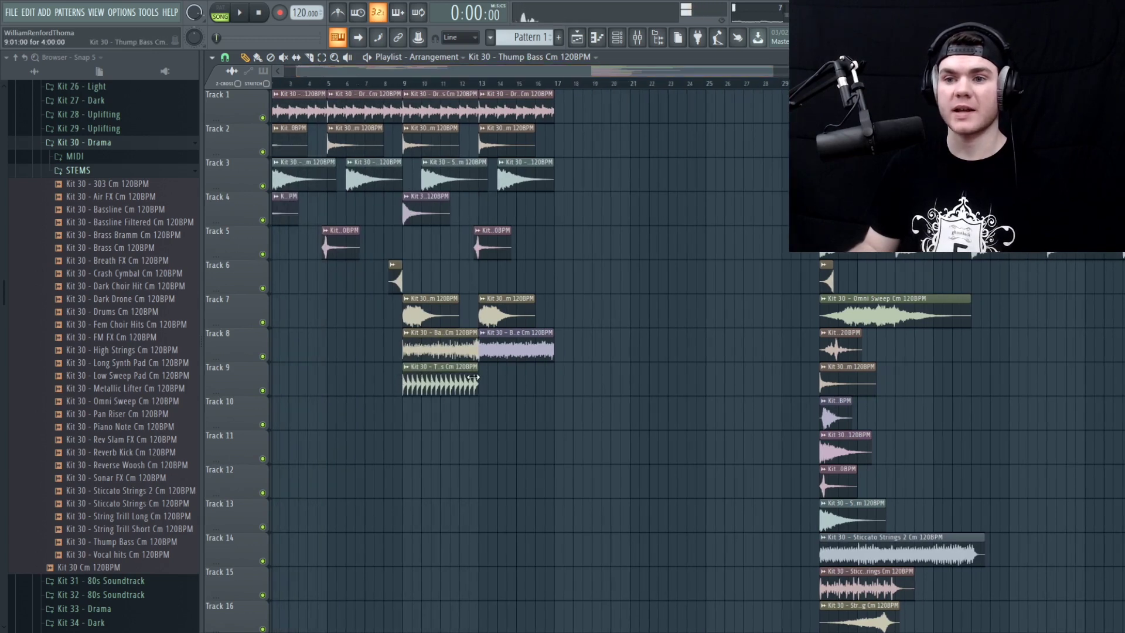
pyautogui.click(485, 385)
pyautogui.click(389, 84)
pyautogui.press('space')
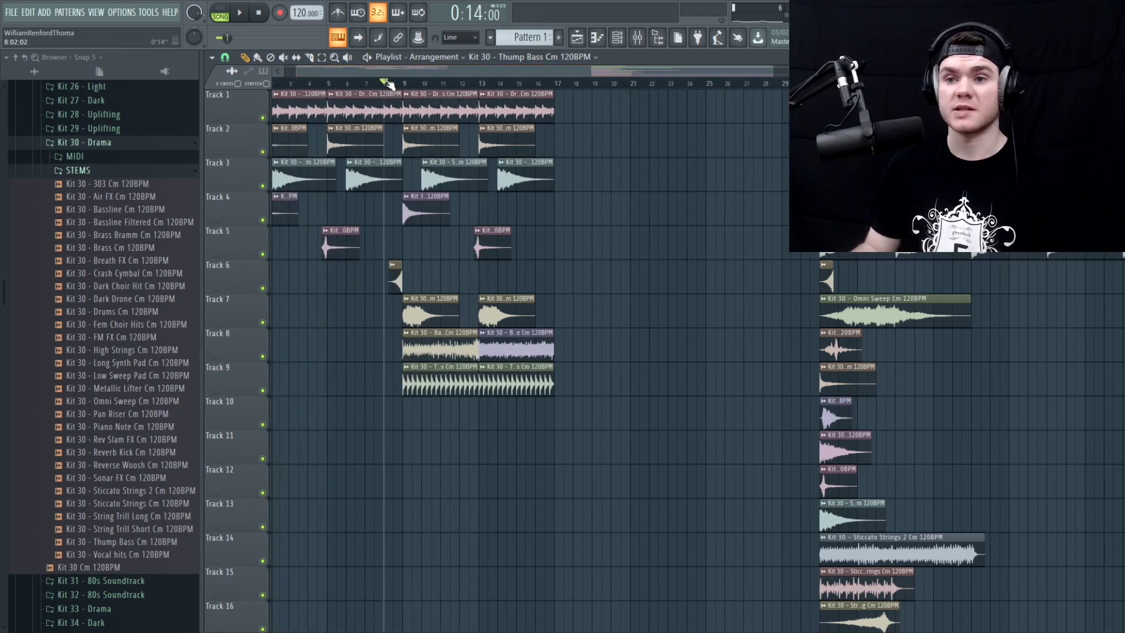
# Step: Set the Thump Bass channel volume to about 52% and stop playback
pyautogui.doubleClick(436, 377)
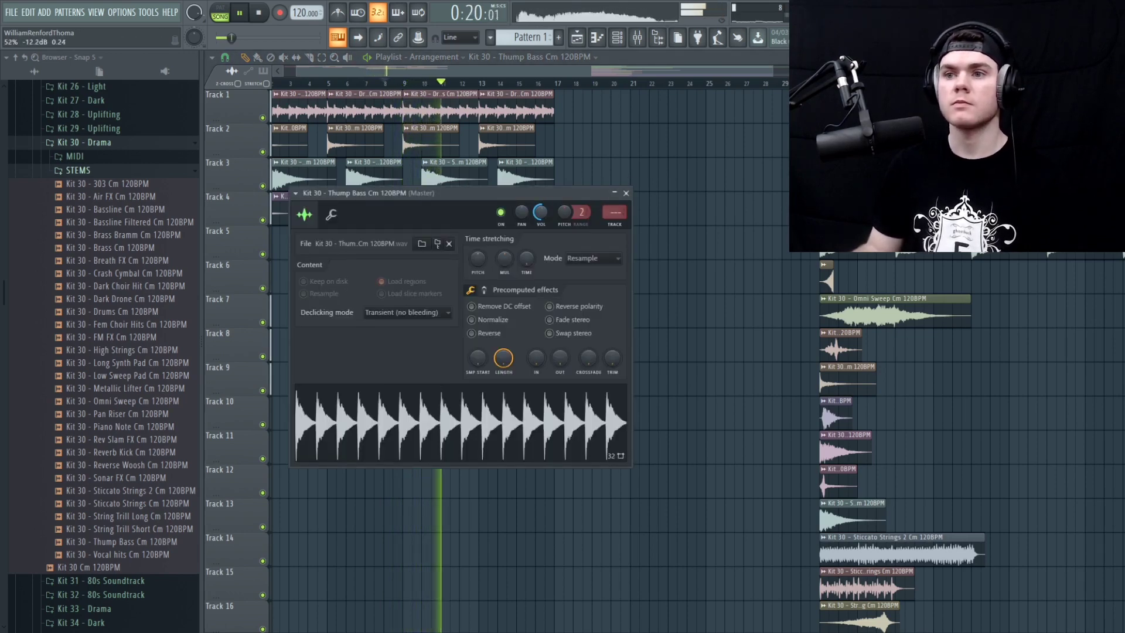
pyautogui.click(627, 194)
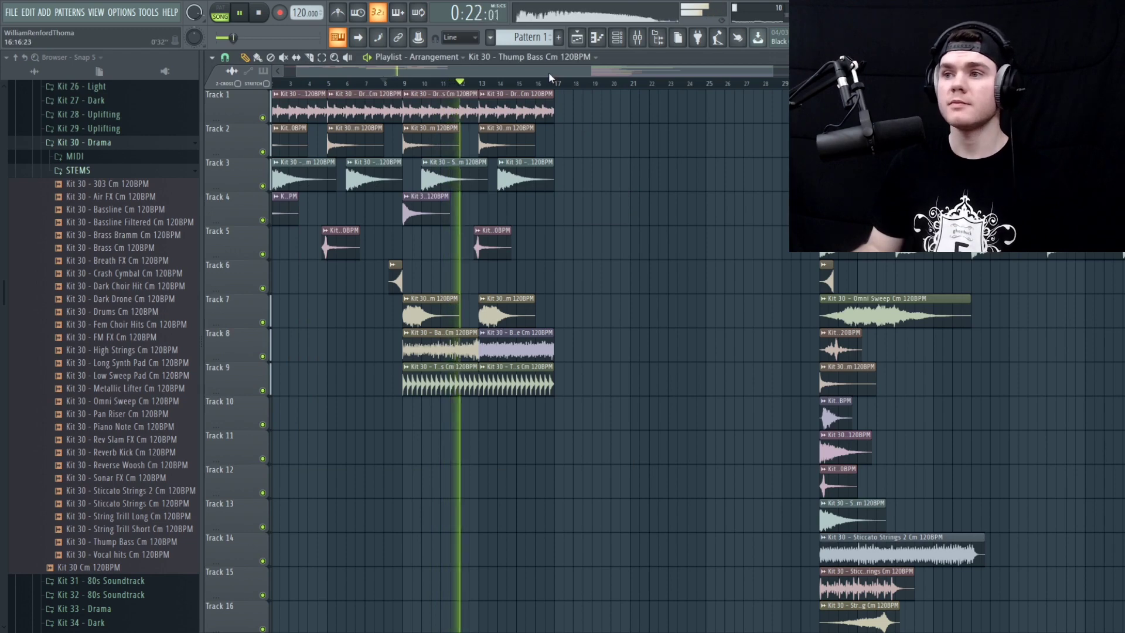
pyautogui.press('space')
# Step: Place a copy of the Low Sweep Pad stem on Track 10 at bar 9, and play from bar 8
pyautogui.moveTo(549, 71); pyautogui.dragTo(716, 101)
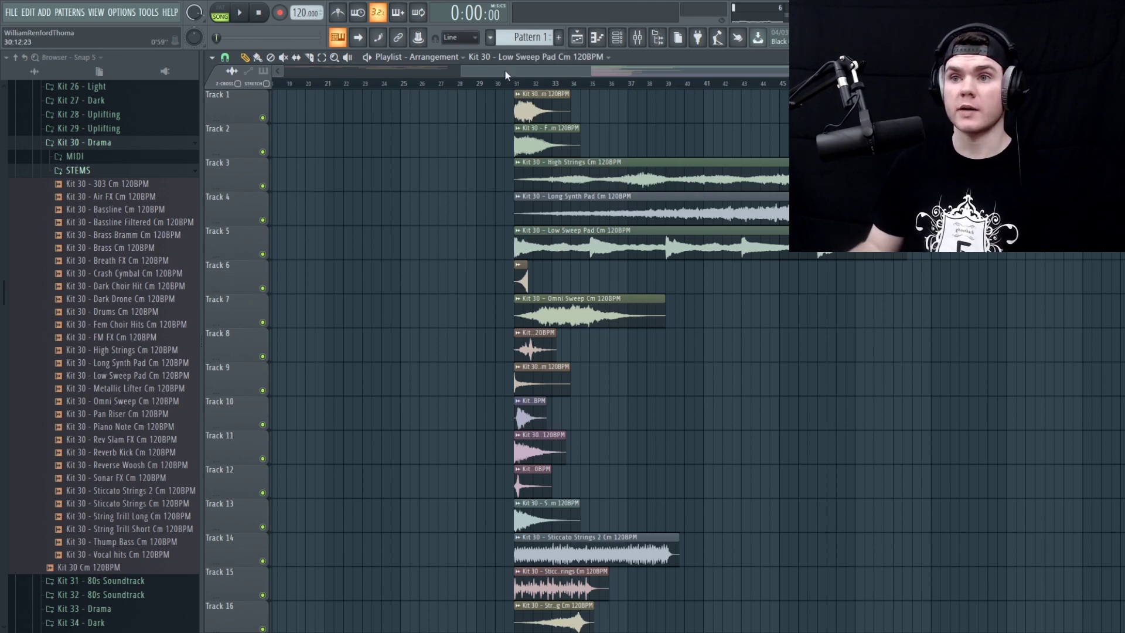
pyautogui.moveTo(505, 69); pyautogui.dragTo(328, 71)
pyautogui.click(426, 410)
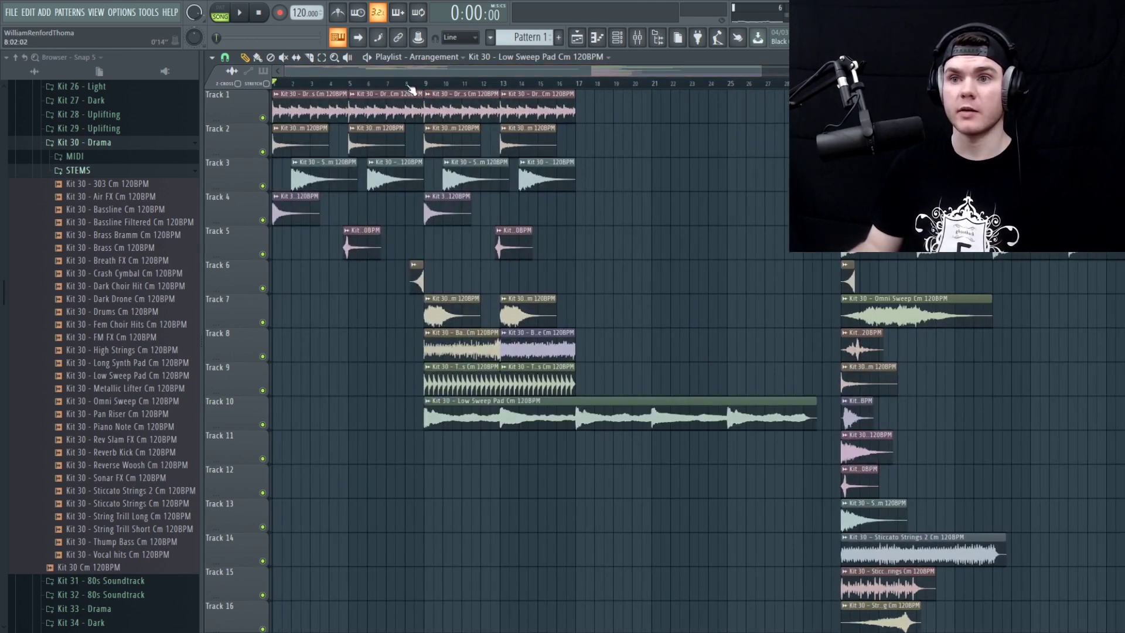
pyautogui.click(408, 85)
pyautogui.press('space')
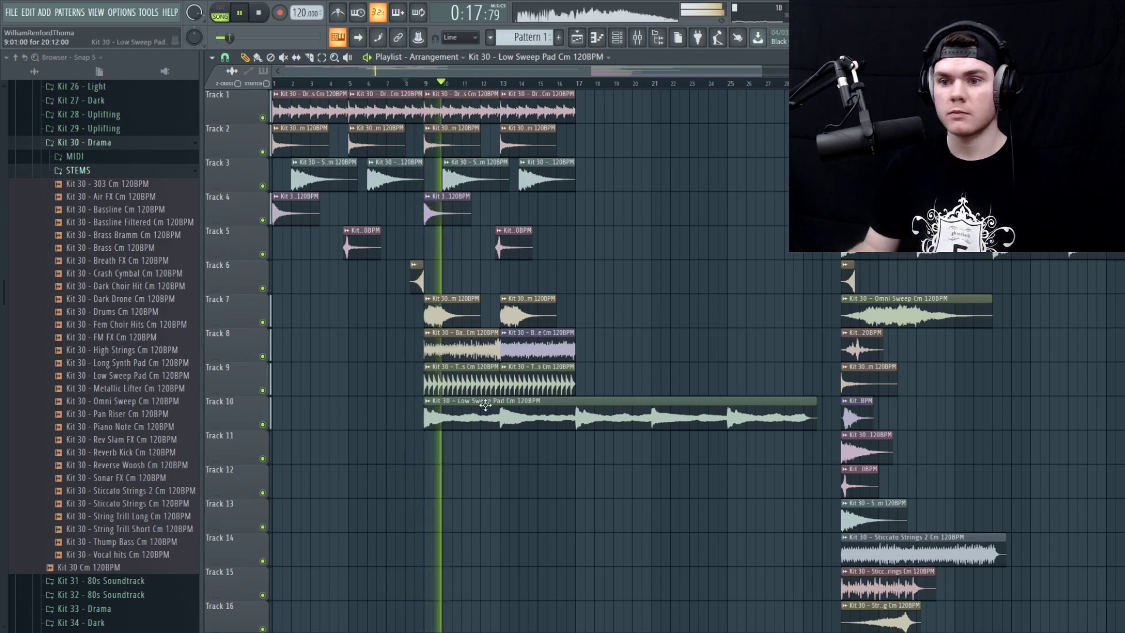
pyautogui.doubleClick(485, 405)
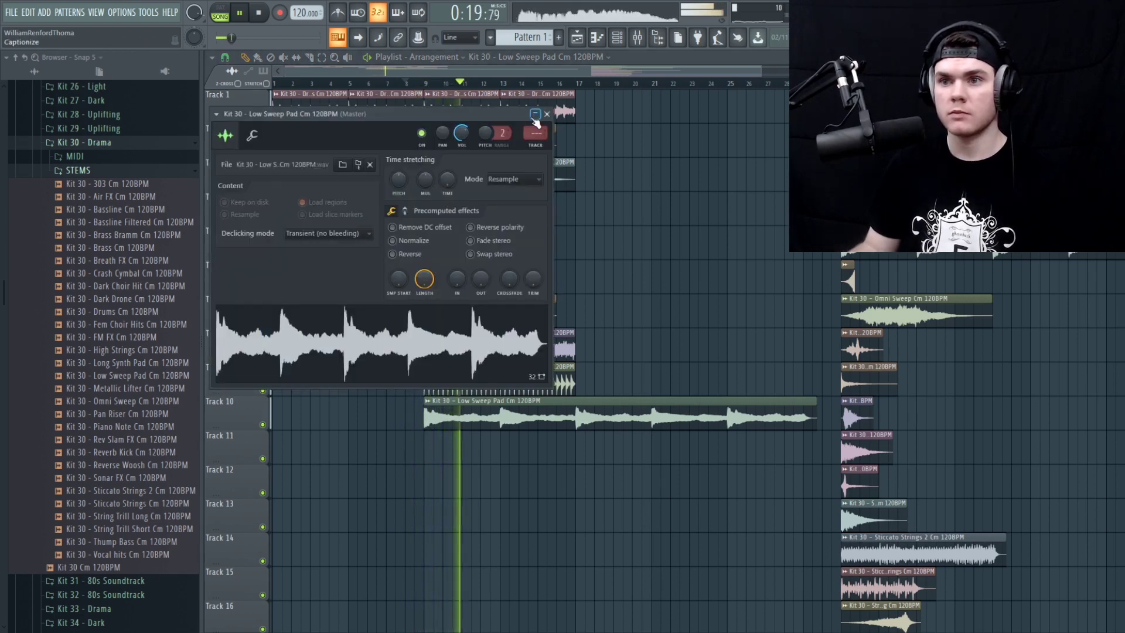
pyautogui.press('Escape')
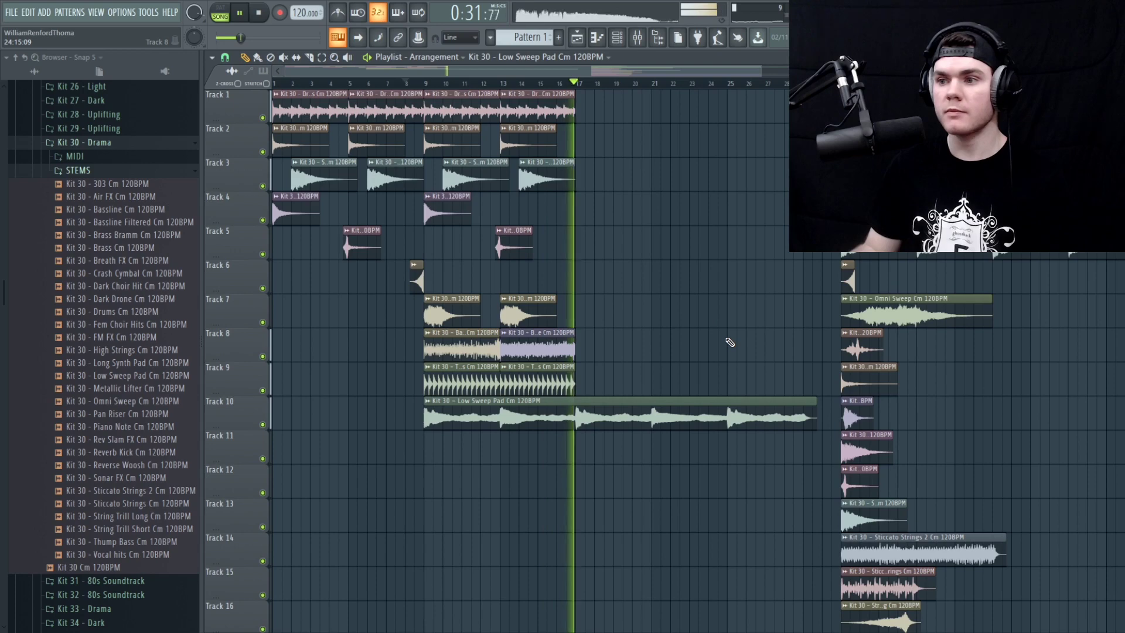
pyautogui.press('space')
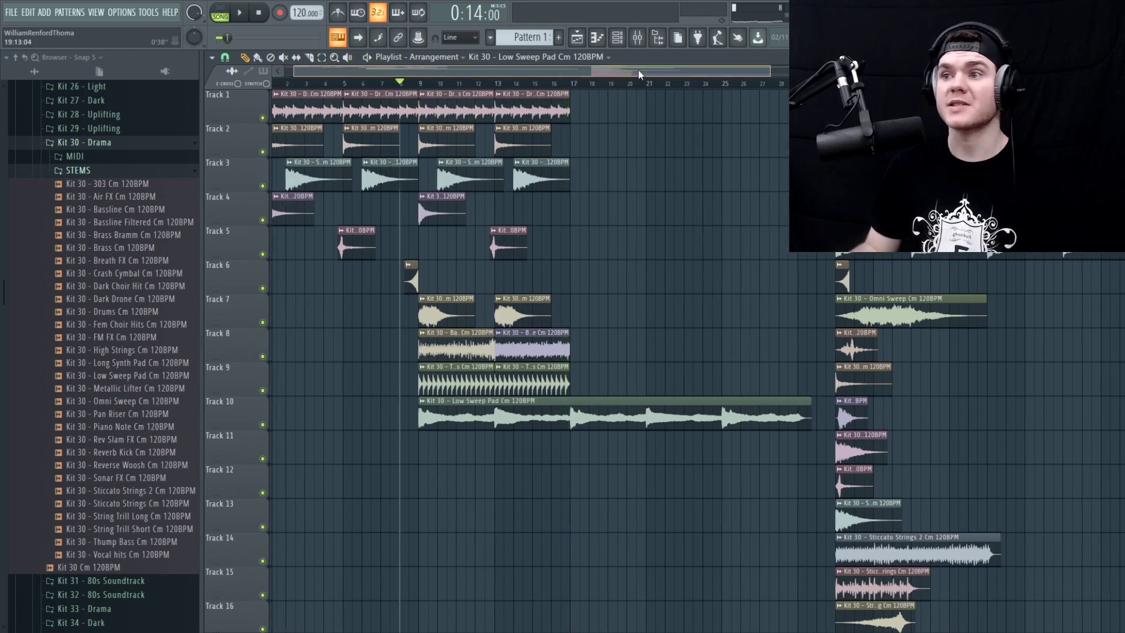
# Step: Preview the Omni Sweep stem at bar 31 on Track 7
pyautogui.hscroll(5, 639, 69)
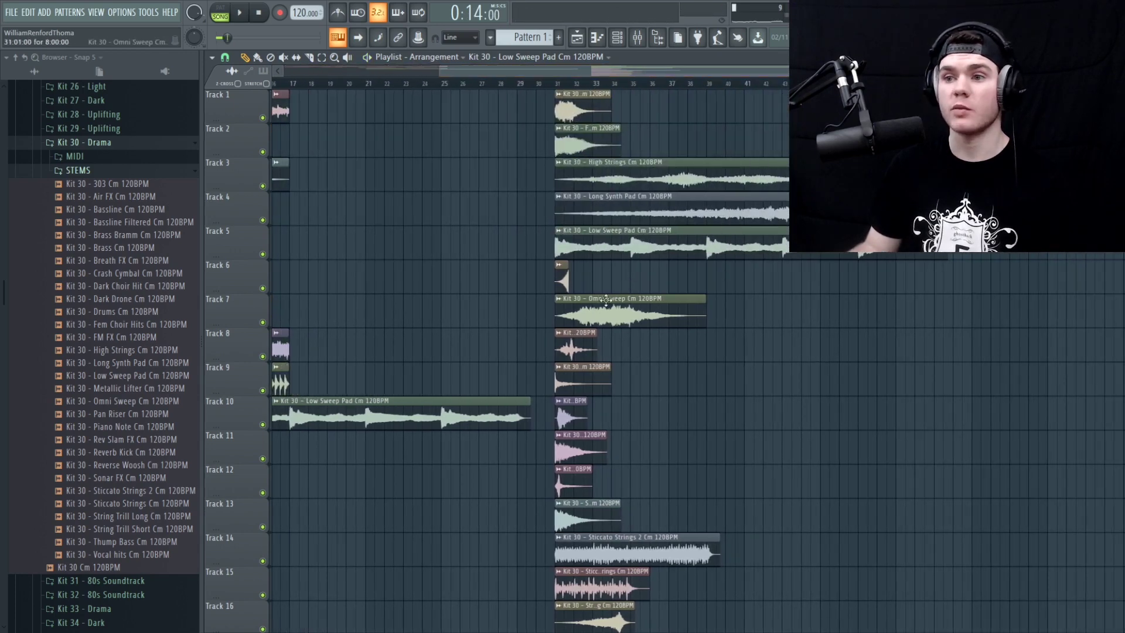
pyautogui.click(562, 299)
pyautogui.click(582, 320)
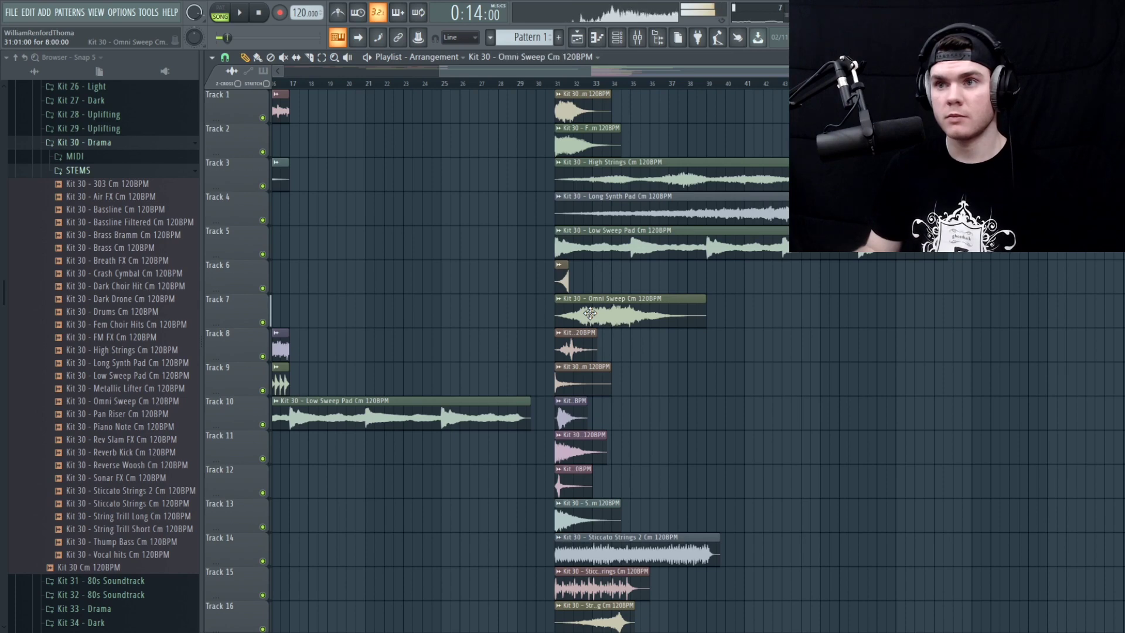
# Step: Place the Omni Sweep stem on Track 11 at bar 9, adjust its channel volume, and play the section
pyautogui.moveTo(520, 71); pyautogui.dragTo(373, 72)
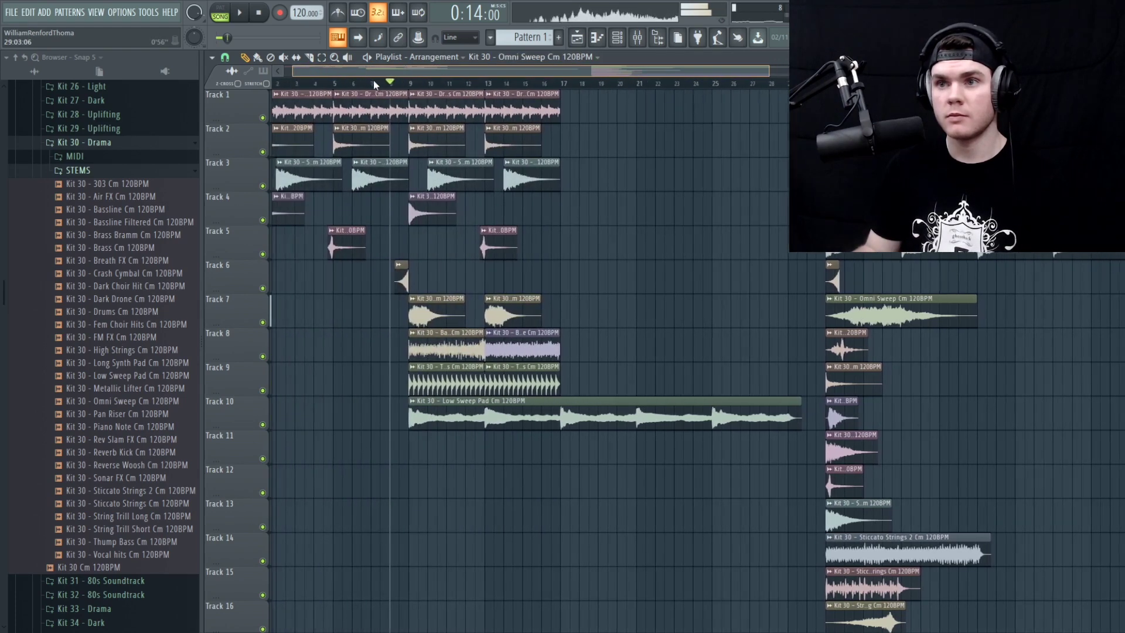
pyautogui.click(410, 450)
pyautogui.doubleClick(468, 448)
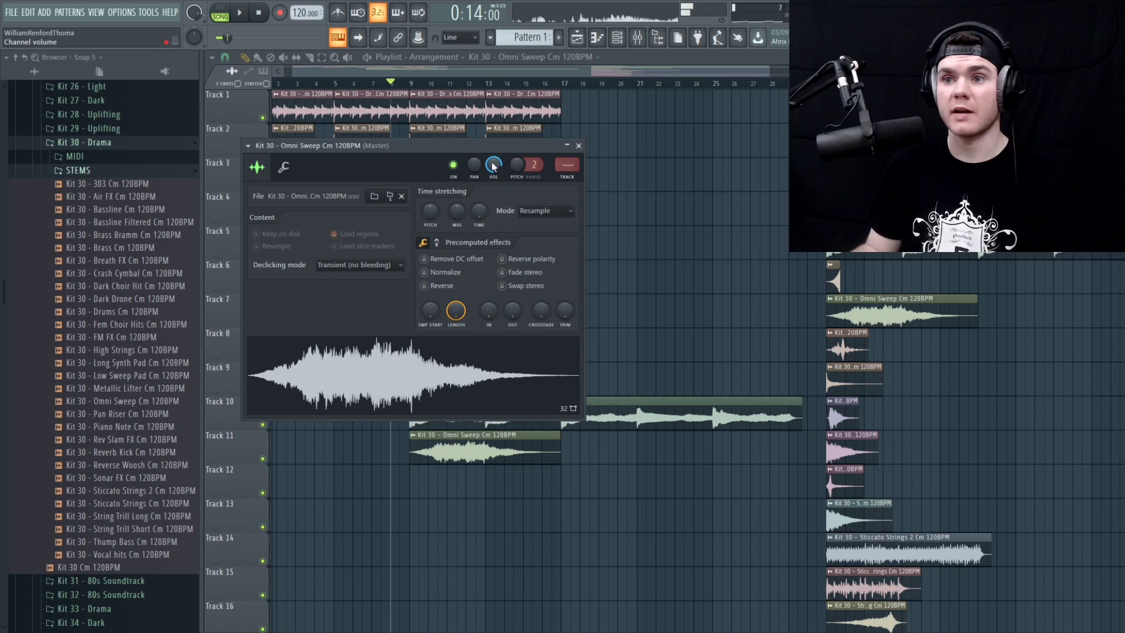
pyautogui.press('space')
pyautogui.click(579, 146)
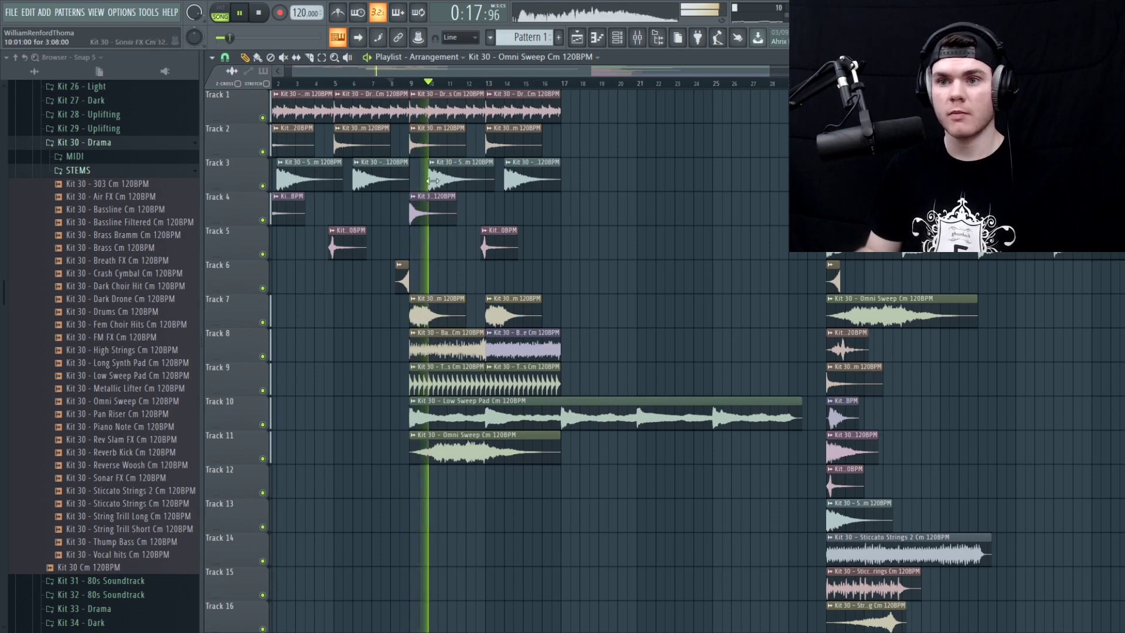
pyautogui.scroll(2, 449, 87)
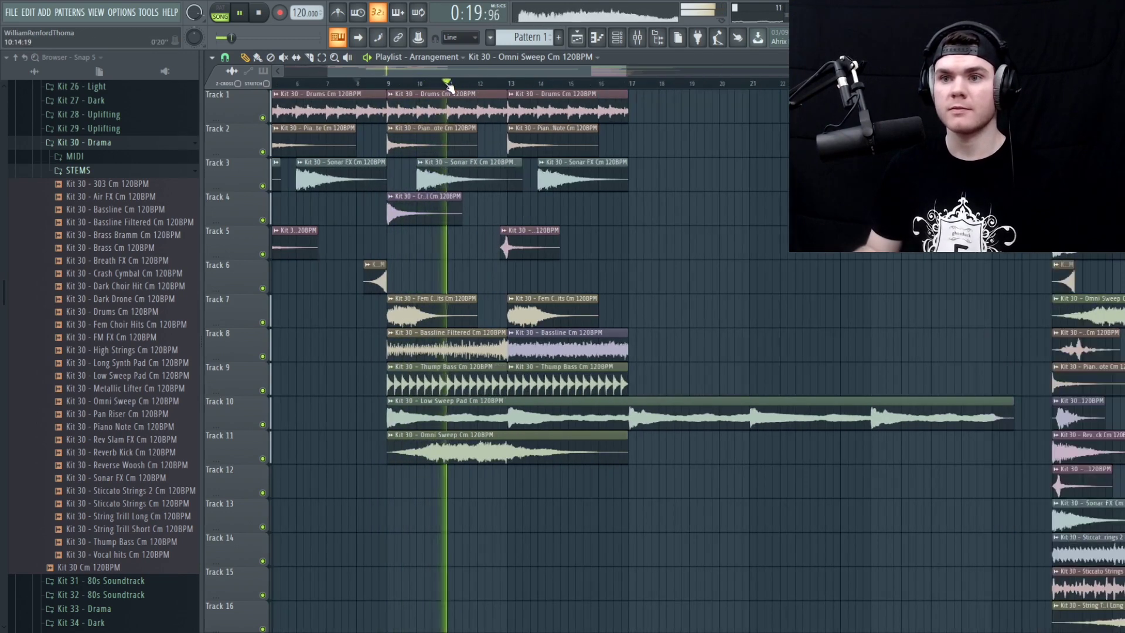
pyautogui.moveTo(449, 69); pyautogui.dragTo(442, 70)
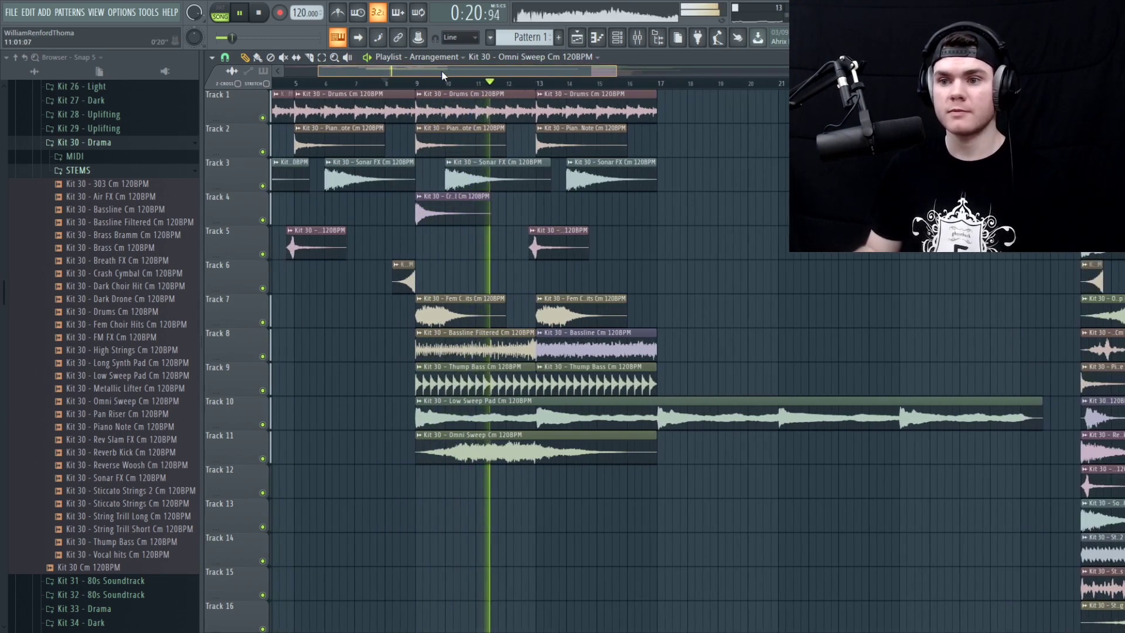
pyautogui.doubleClick(539, 444)
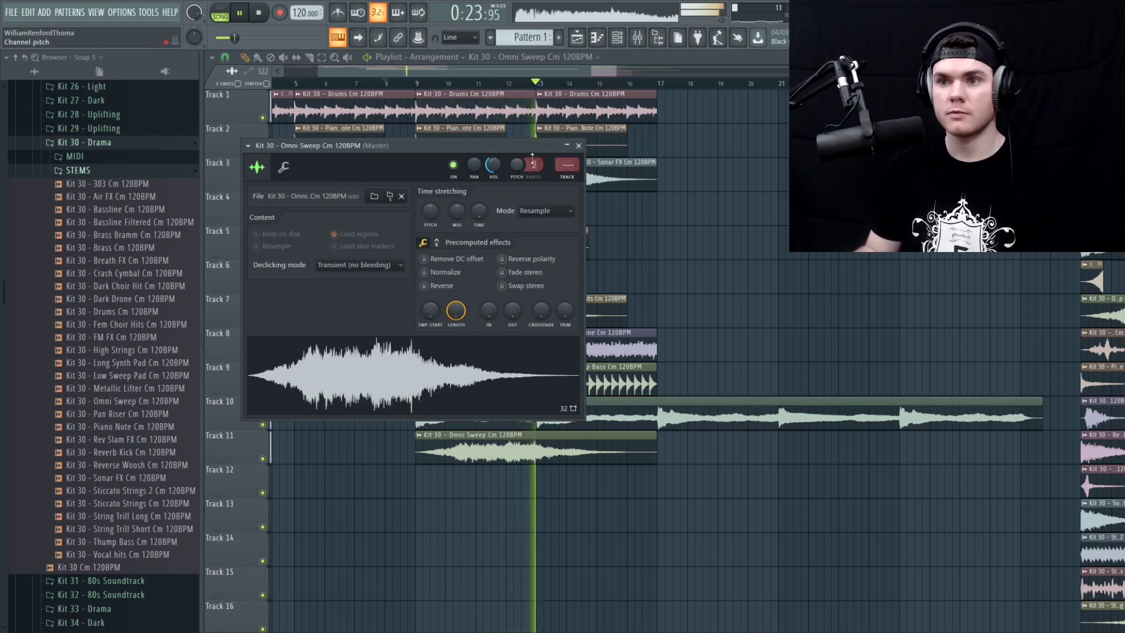
pyautogui.click(578, 145)
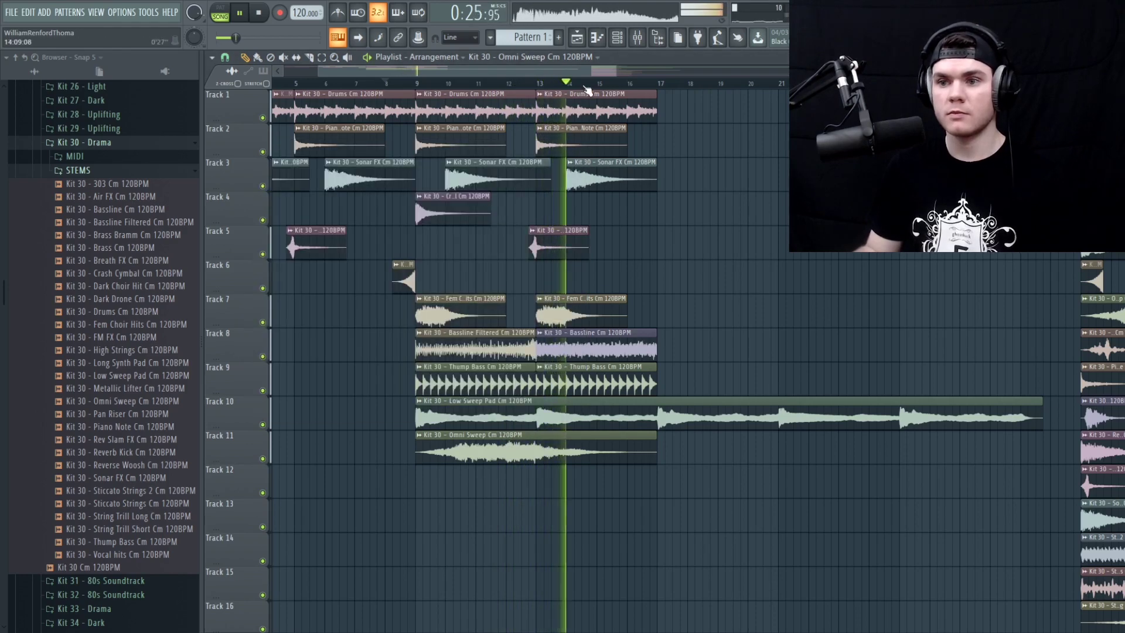
pyautogui.scroll(-1, 587, 89)
pyautogui.scroll(-1, 586, 89)
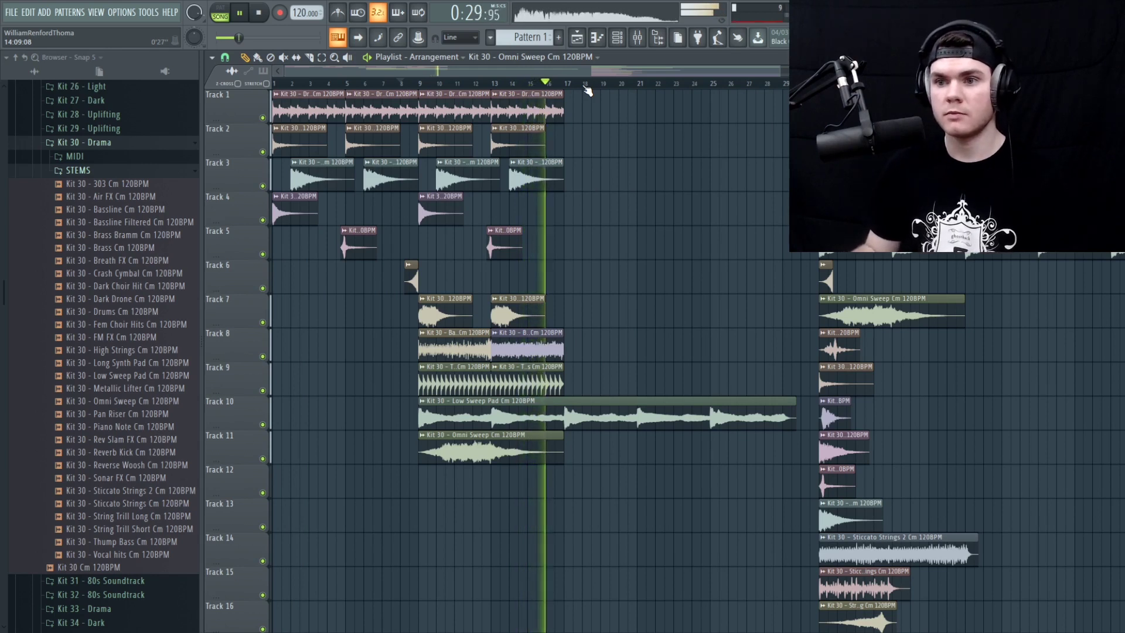
pyautogui.press('space')
# Step: Place a copy of the Metallic Lifter stem on Track 6 so that it ends at bar 17
pyautogui.click(412, 282)
pyautogui.click(555, 275)
# Step: Repeat the bar 9–17 section of Tracks 1 to 9 from bar 17, and place a second Omni Sweep on Track 11 at bar 17
pyautogui.scroll(-1, 641, 228)
pyautogui.scroll(-4, 640, 228)
pyautogui.scroll(5, 641, 228)
pyautogui.scroll(-1, 527, 83)
pyautogui.moveTo(536, 394); pyautogui.dragTo(527, 100)
pyautogui.moveTo(425, 451); pyautogui.dragTo(551, 450)
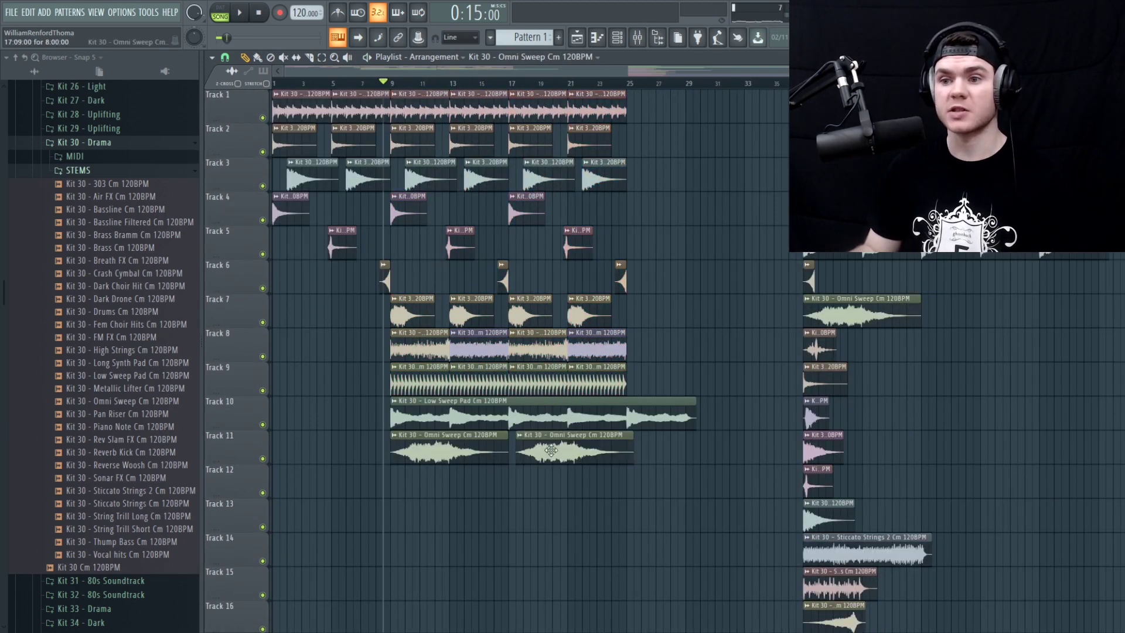
# Step: Preview the Sticcato Strings 2 stem, place it on Track 12 at bar 17, and set its channel volume to about 65%
pyautogui.scroll(-3, 783, 432)
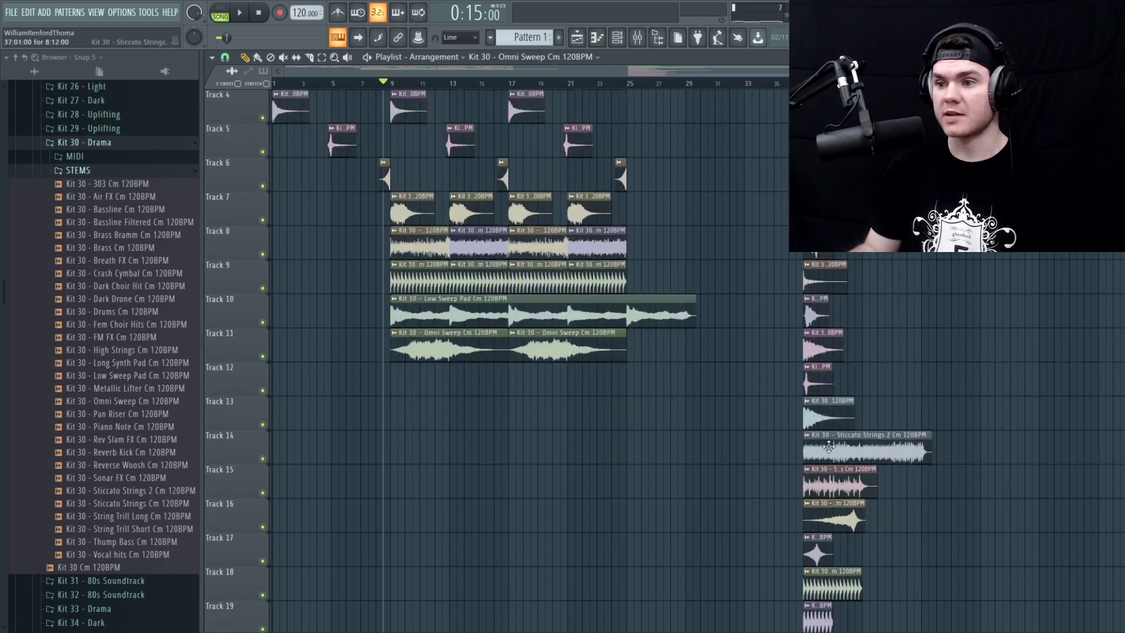
pyautogui.rightClick(810, 442)
pyautogui.click(826, 454)
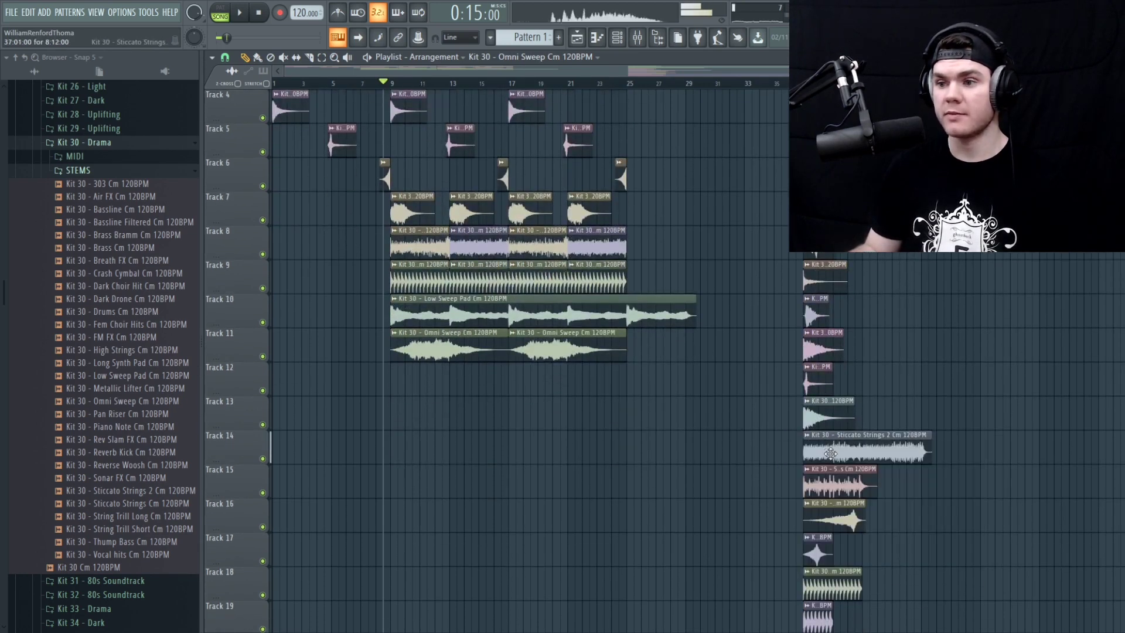
pyautogui.moveTo(529, 369); pyautogui.dragTo(546, 383)
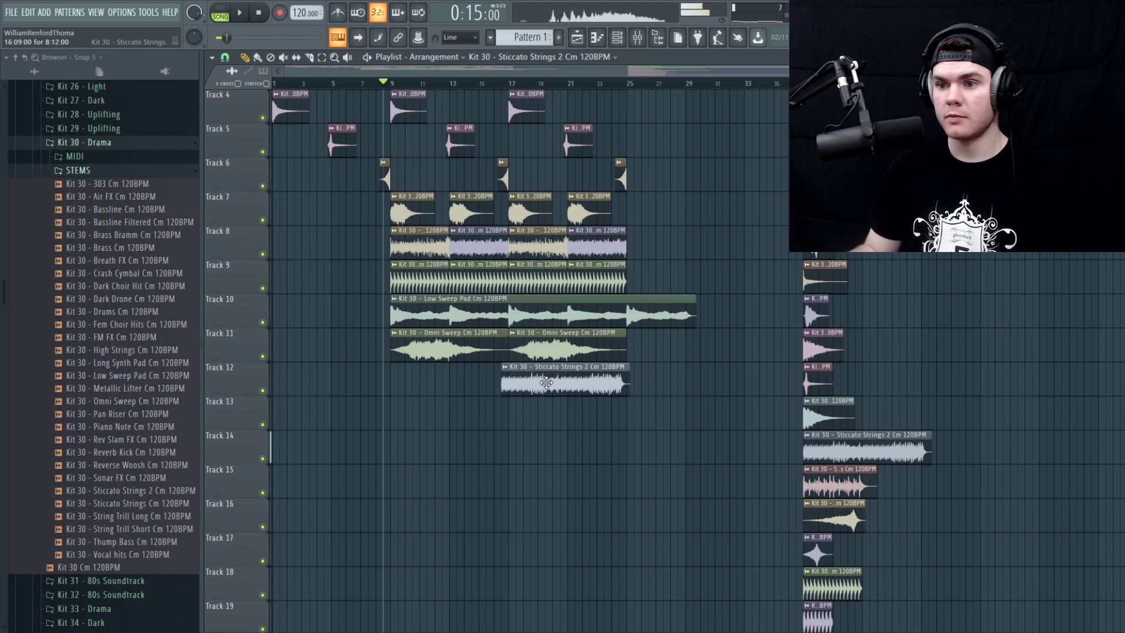
pyautogui.doubleClick(555, 382)
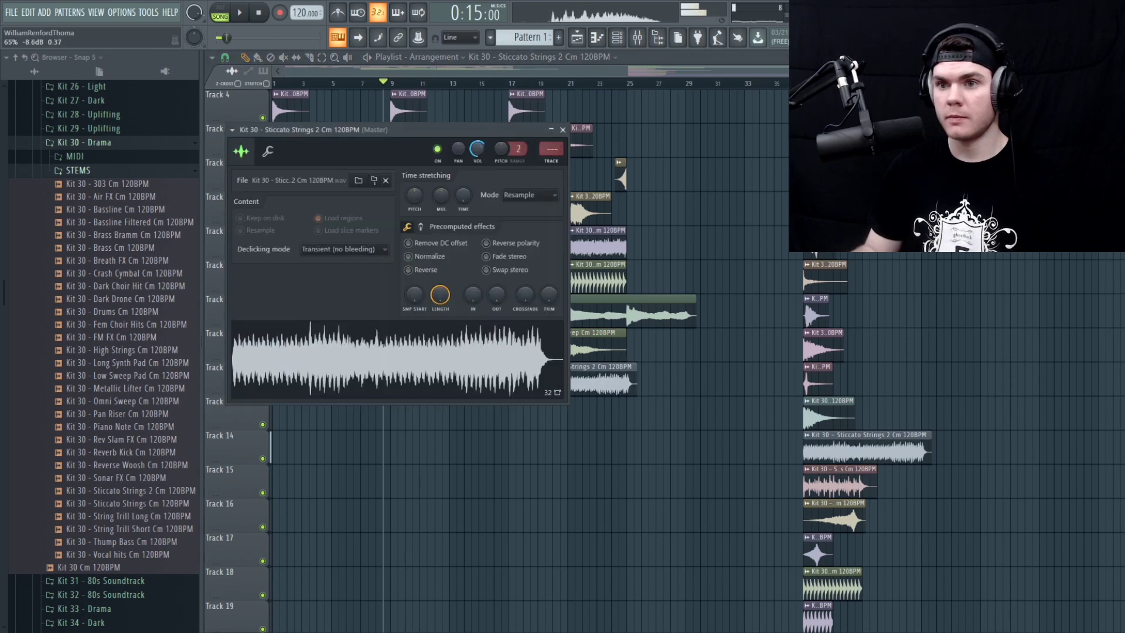
pyautogui.click(563, 129)
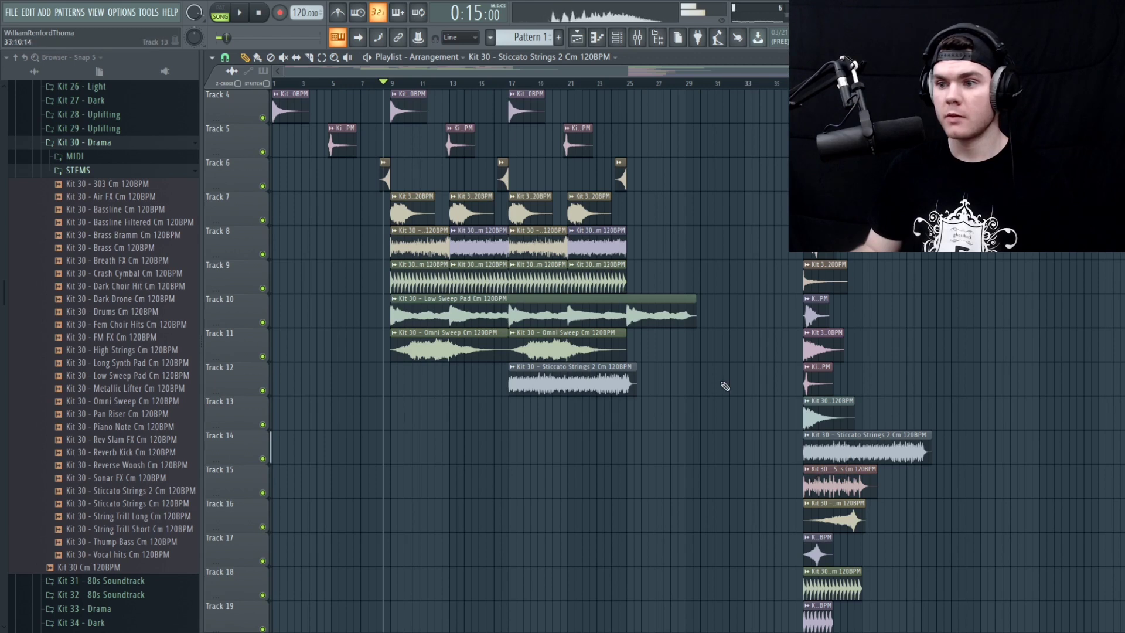
# Step: Preview the Sticcato Strings stem, place it on Track 13 at bar 21, and set its channel volume to about 64% while playing the section
pyautogui.click(258, 14)
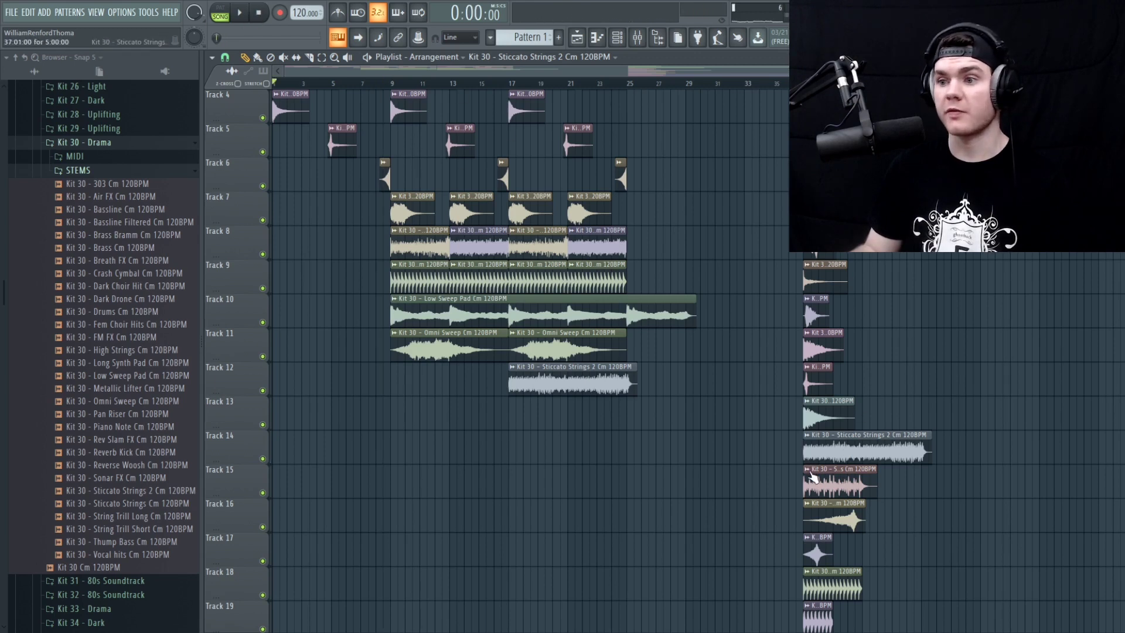
pyautogui.rightClick(809, 474)
pyautogui.click(835, 491)
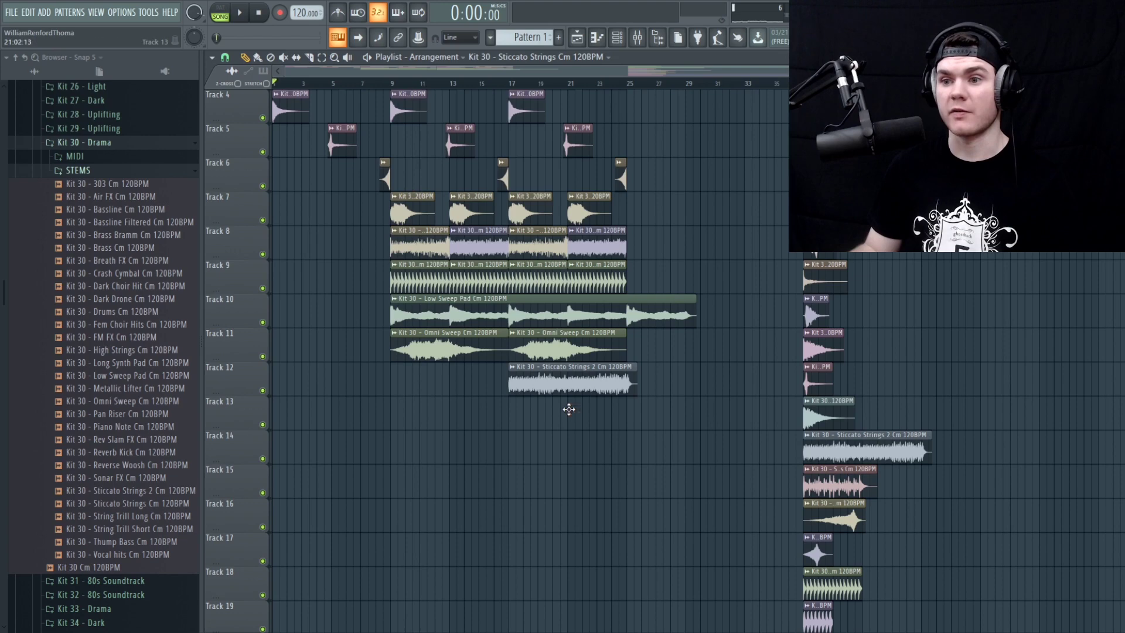
pyautogui.click(569, 409)
pyautogui.press('space')
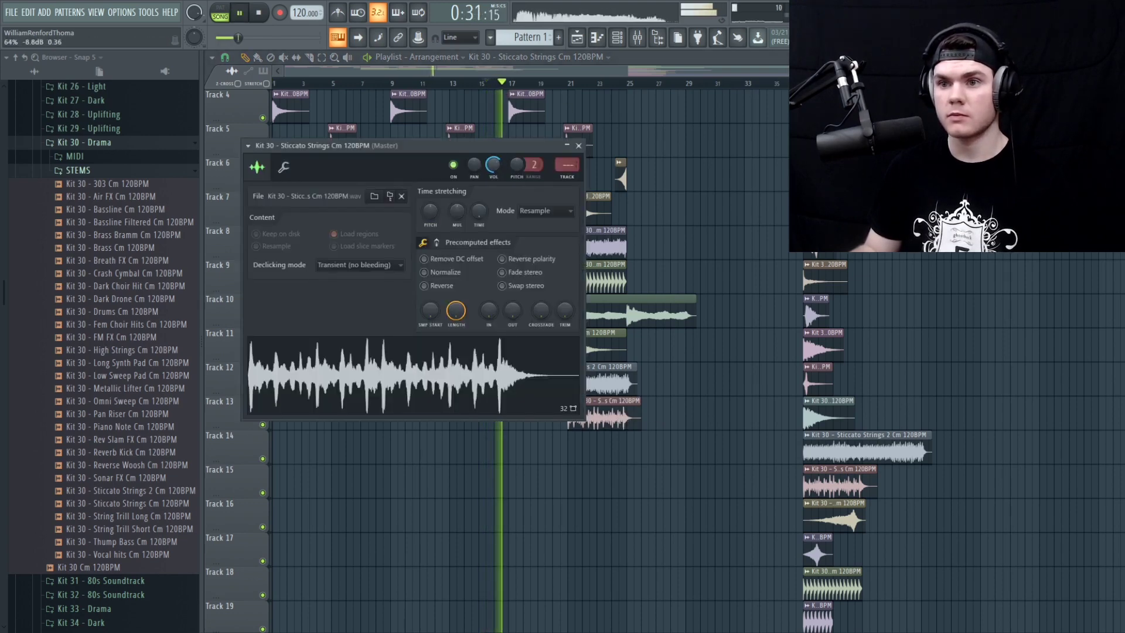
pyautogui.click(579, 145)
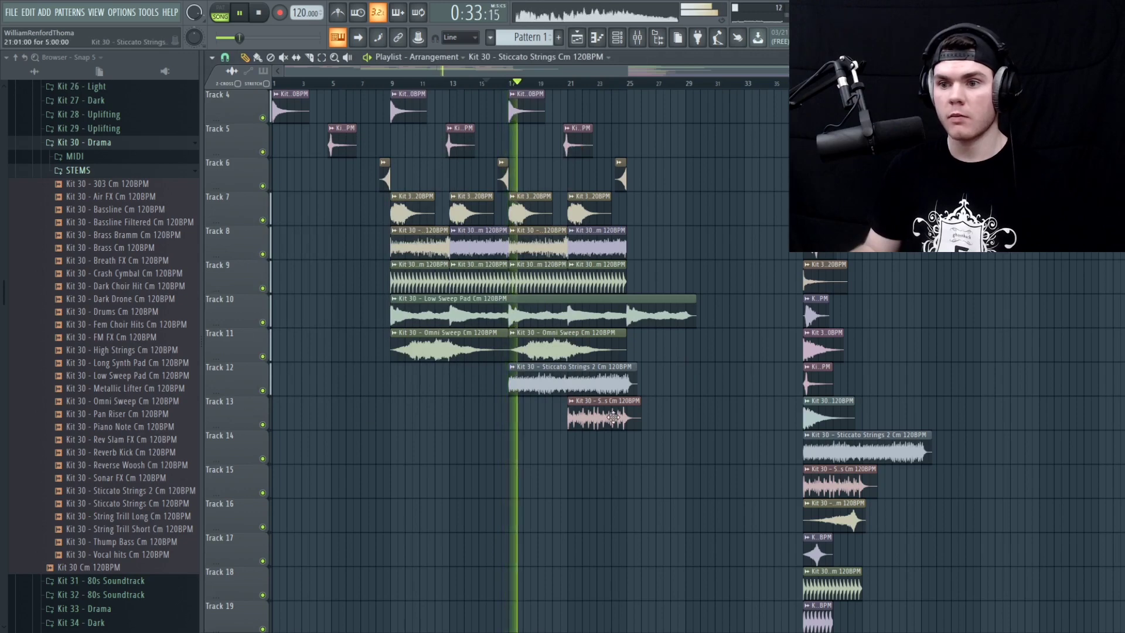
pyautogui.scroll(1, 726, 427)
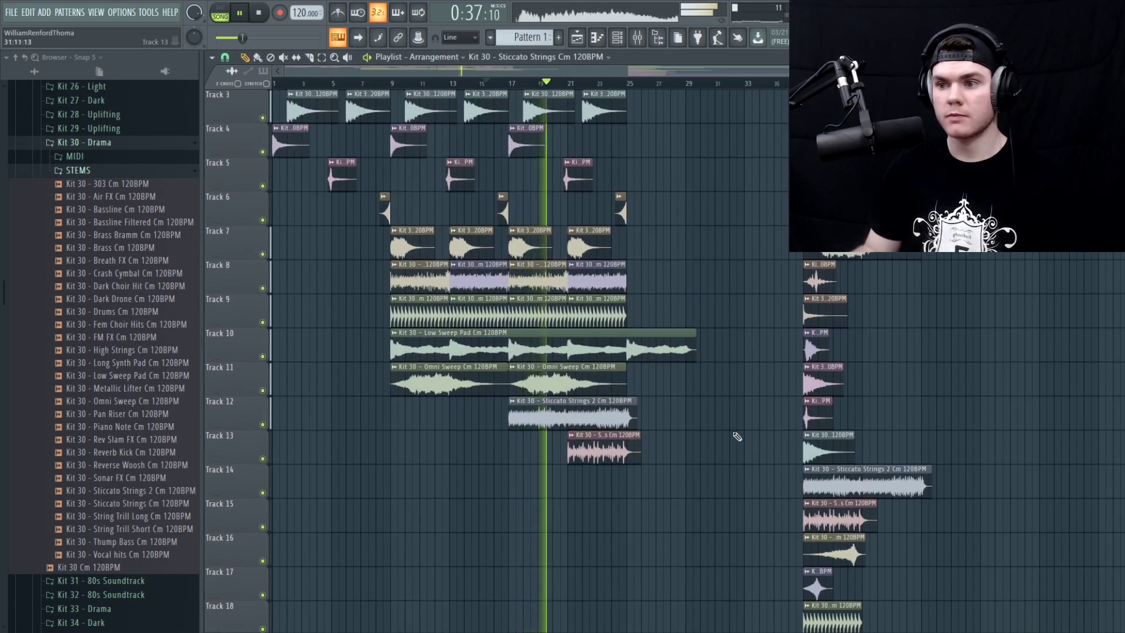
pyautogui.press('space')
# Step: Preview the Sonar FX and FM FX stems at bar 37
pyautogui.rightClick(809, 440)
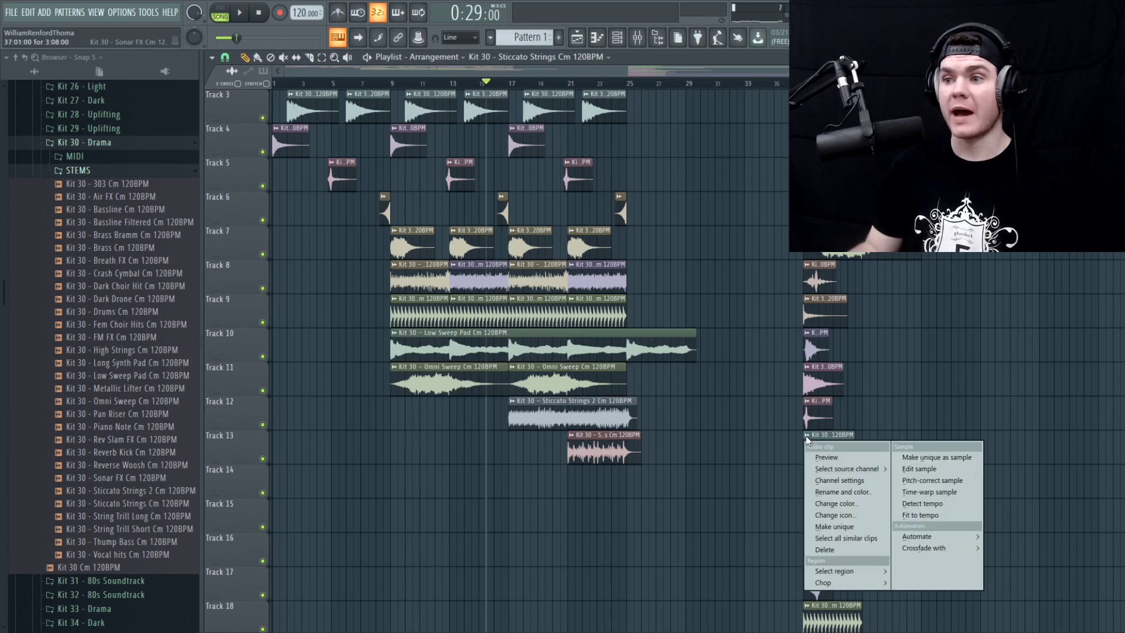
pyautogui.click(832, 458)
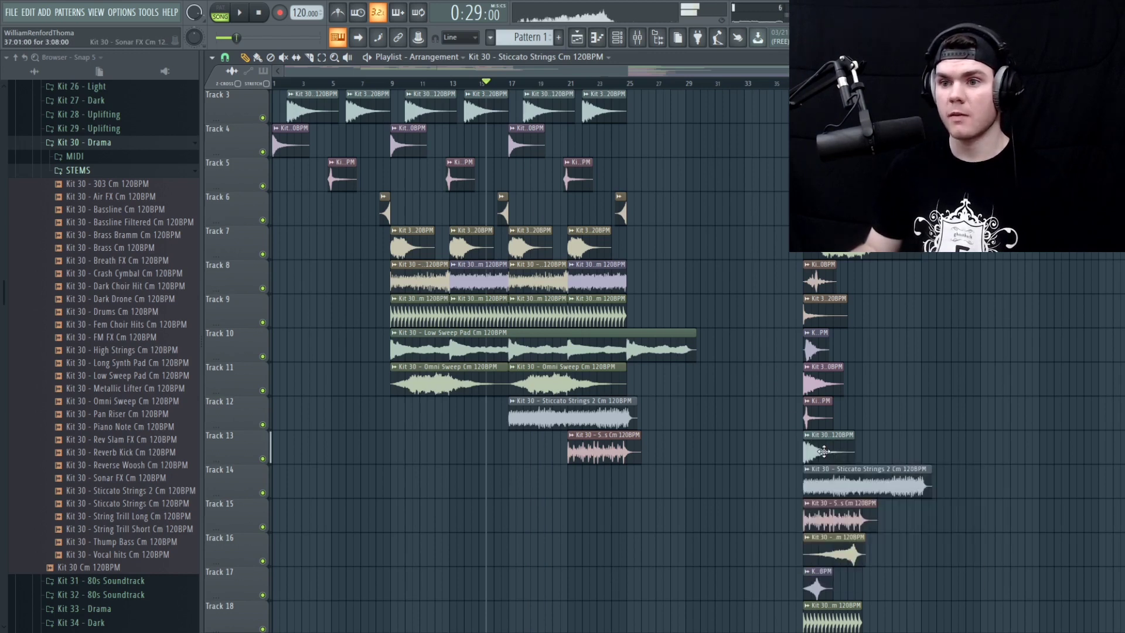
pyautogui.scroll(2, 522, 155)
pyautogui.hscroll(5, 668, 94)
pyautogui.rightClick(680, 130)
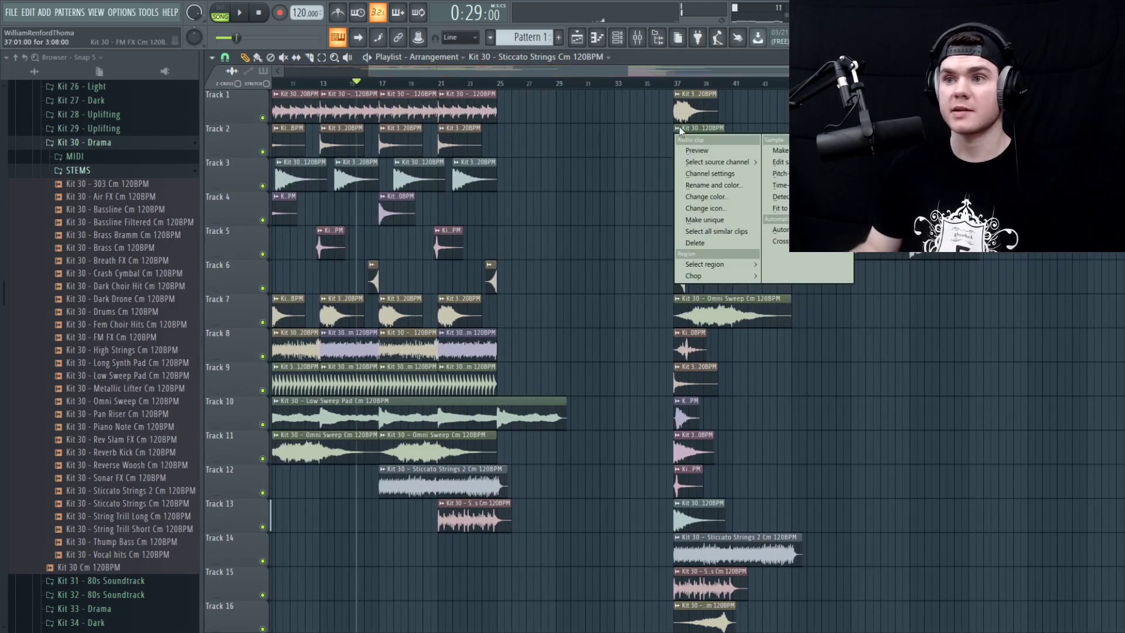
pyautogui.click(685, 145)
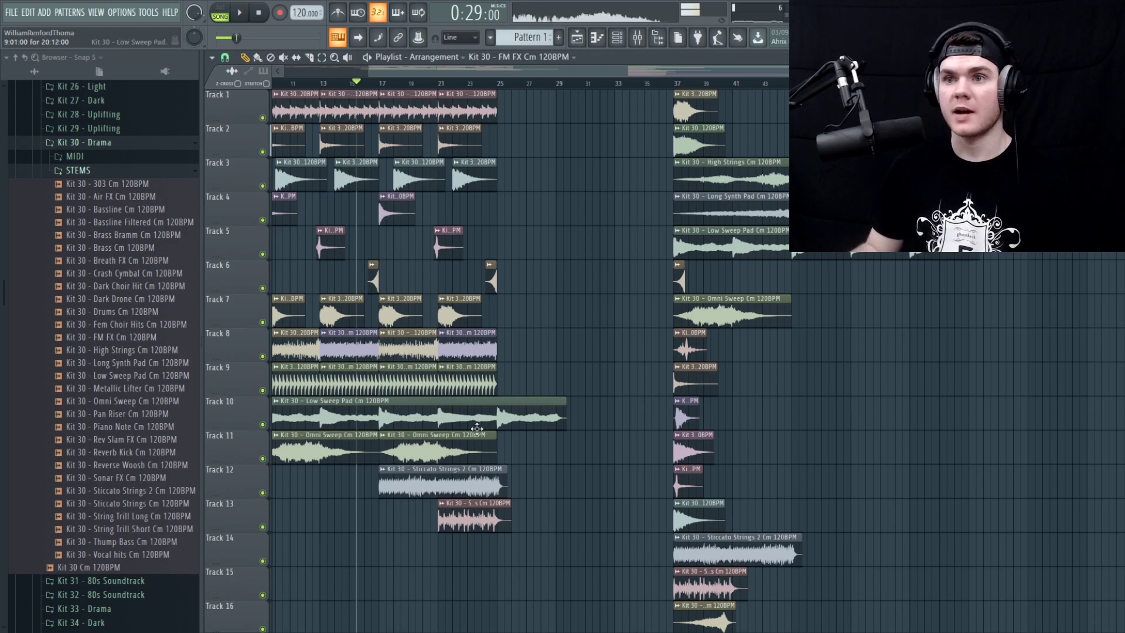
# Step: Place the FM FX stem on Track 14 at bar 17 and set its channel volume to about 59% while playing the section
pyautogui.click(382, 550)
pyautogui.doubleClick(400, 554)
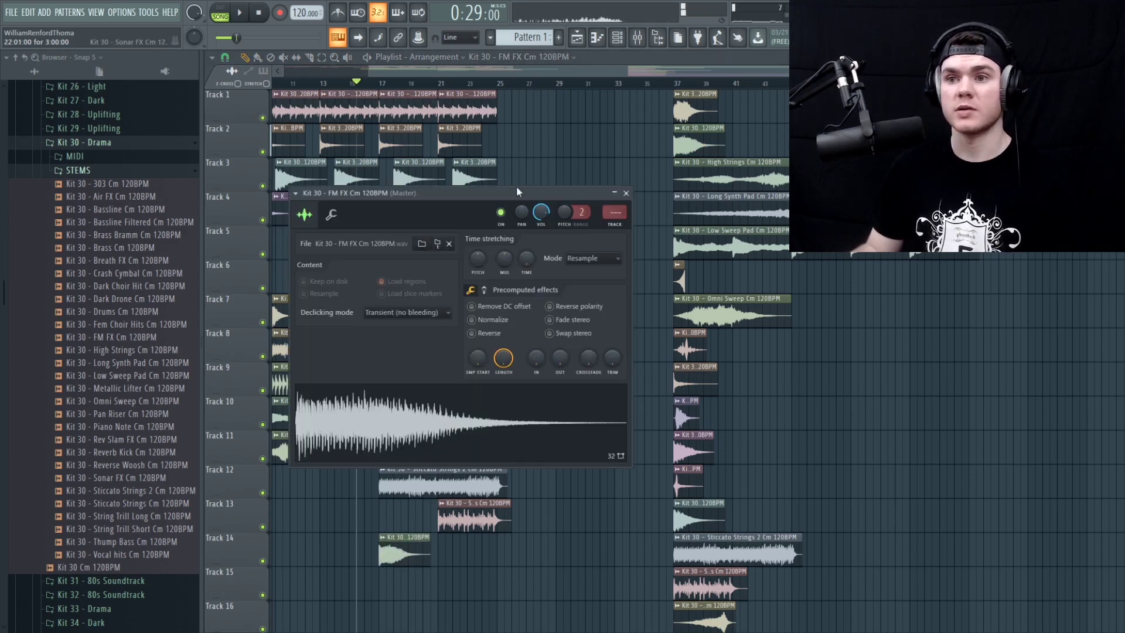
pyautogui.press('space')
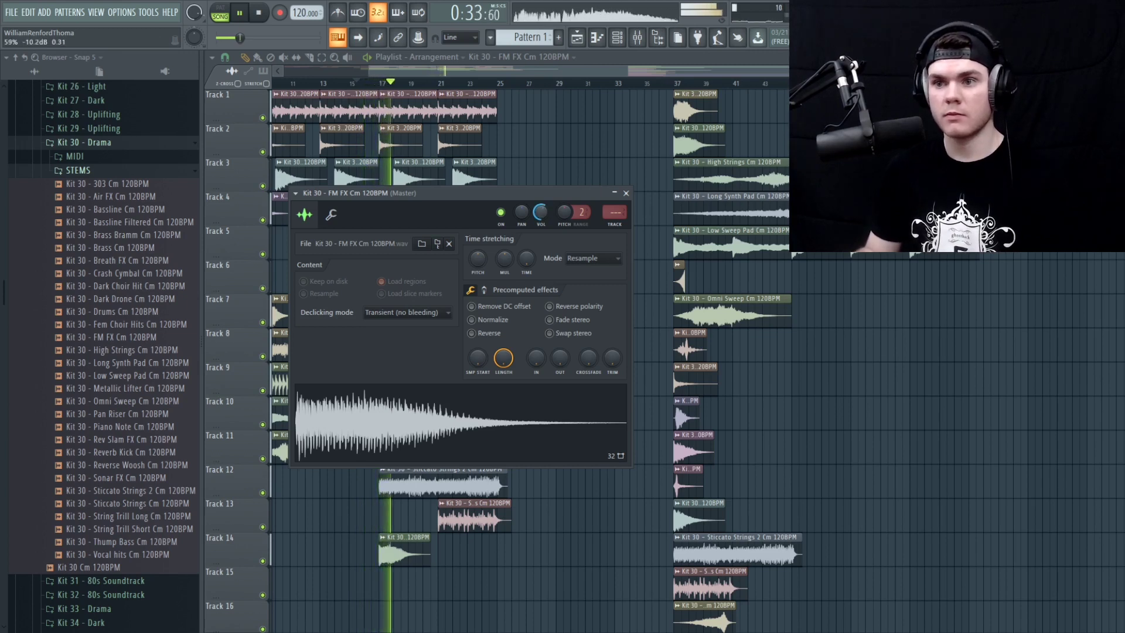
pyautogui.click(626, 193)
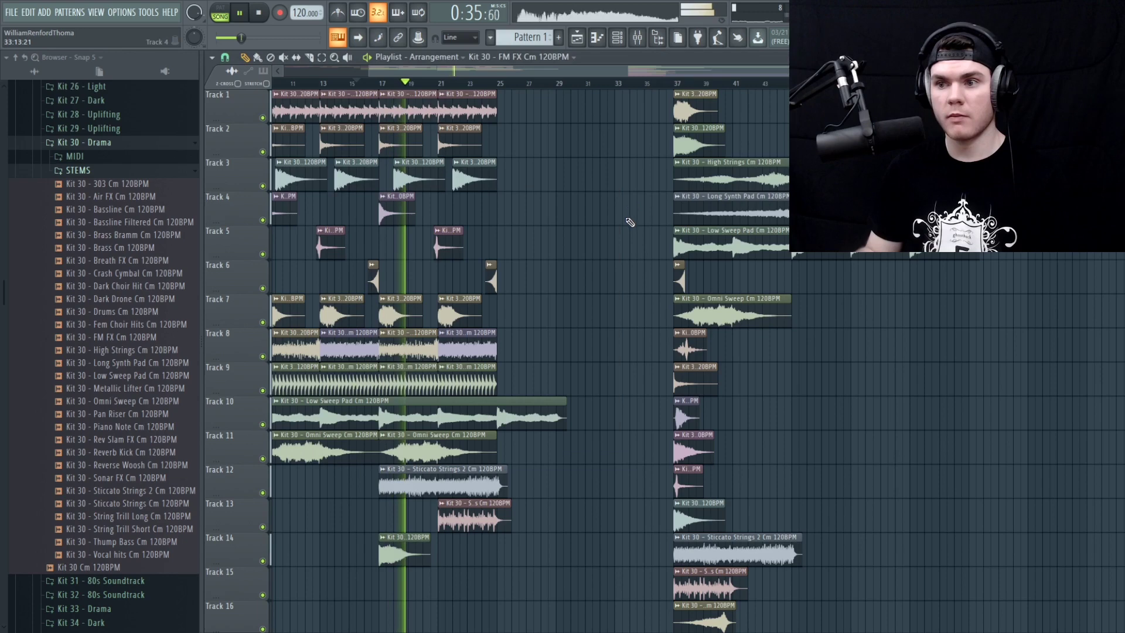
pyautogui.scroll(-4, 836, 378)
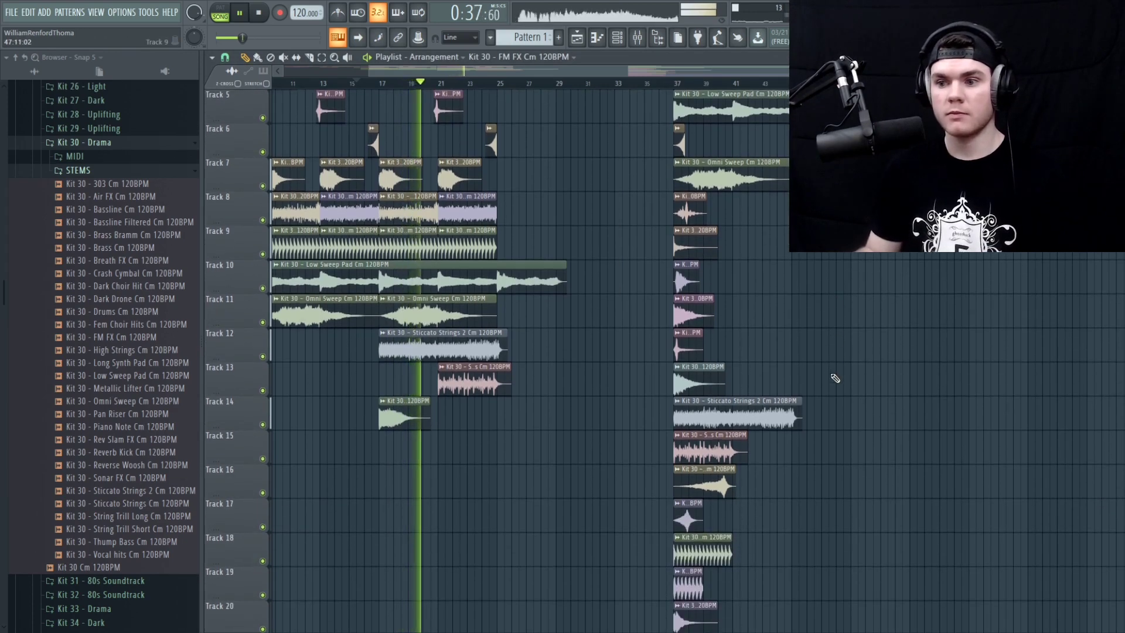
pyautogui.press('space')
# Step: Place the Breath FX stem on Track 16 at bar 17 and the Dark Choir Hit stem on Track 18 at bar 19
pyautogui.scroll(-8, 835, 378)
pyautogui.scroll(-3, 835, 378)
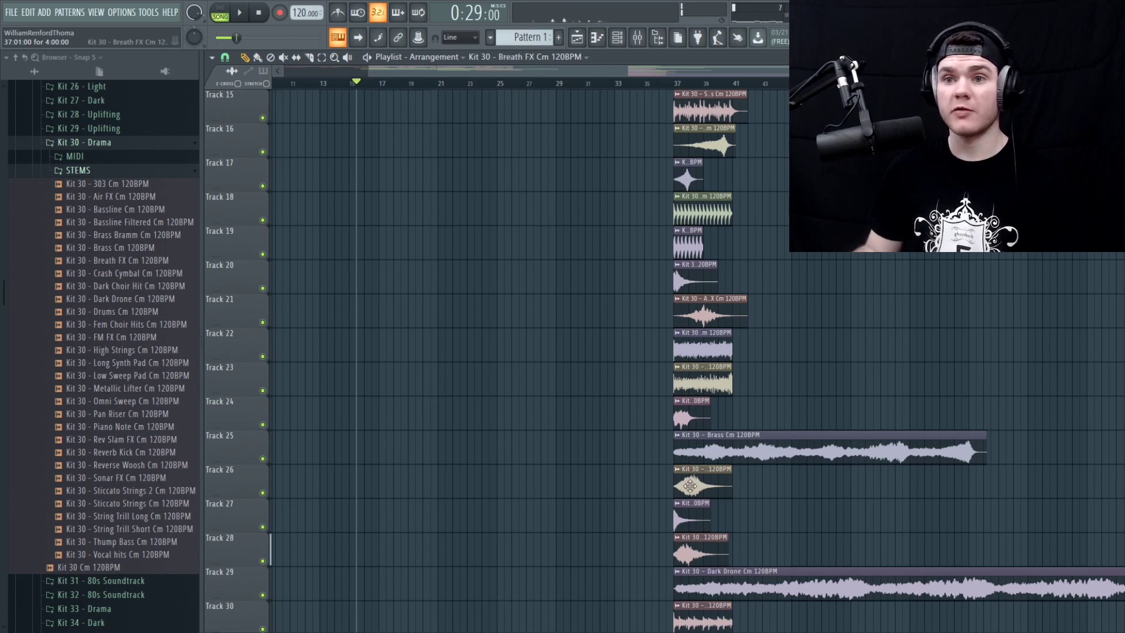
pyautogui.moveTo(695, 482); pyautogui.dragTo(379, 142)
pyautogui.click(391, 208)
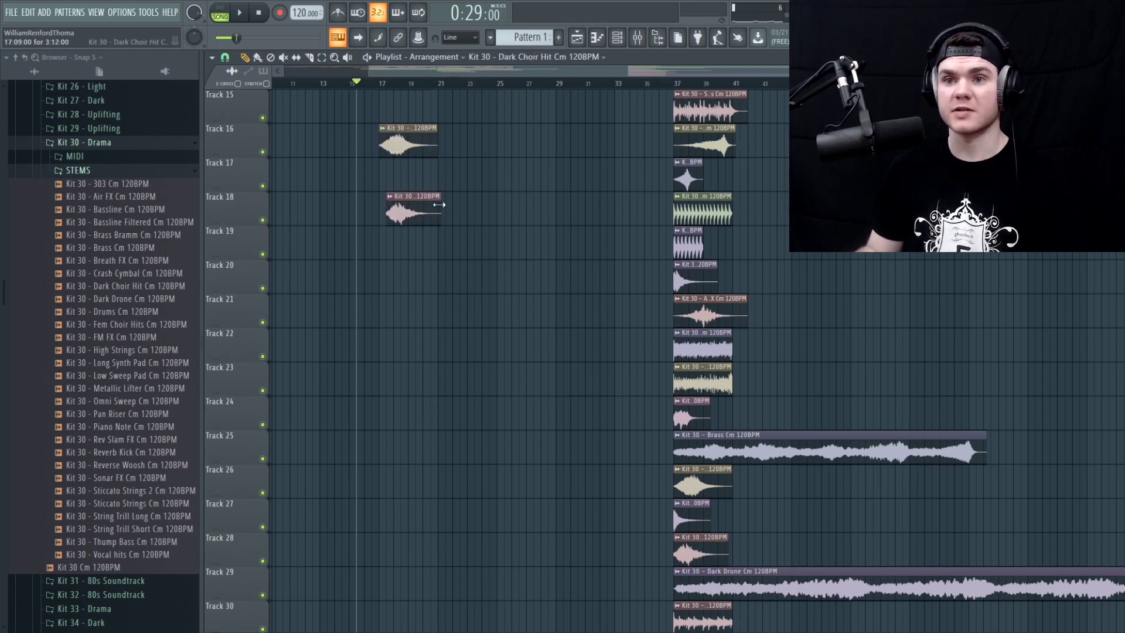
pyautogui.scroll(9, 428, 352)
pyautogui.press('space')
pyautogui.moveTo(415, 514); pyautogui.dragTo(437, 514)
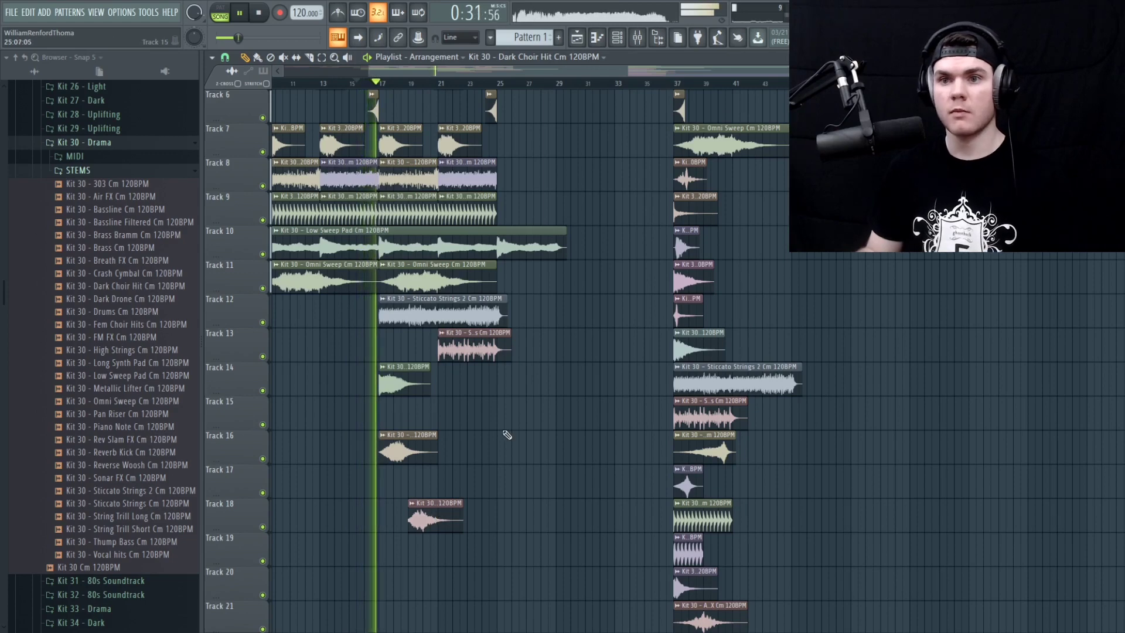
# Step: Adjust the Breath FX's channel volume while the section plays
pyautogui.scroll(2, 553, 439)
pyautogui.scroll(3, 554, 439)
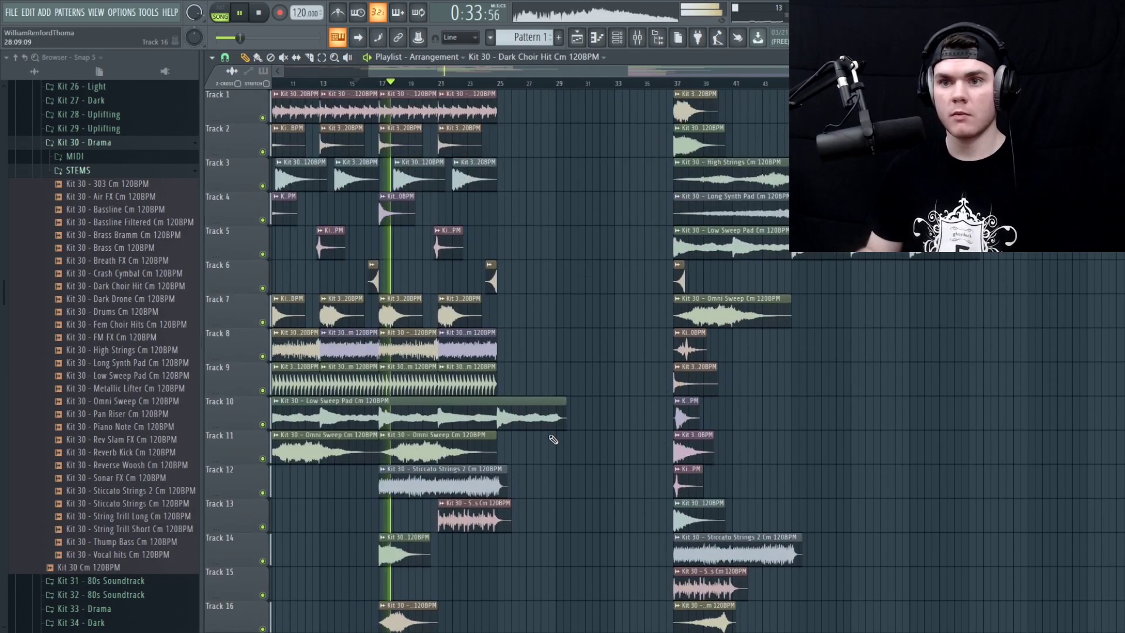
pyautogui.doubleClick(485, 162)
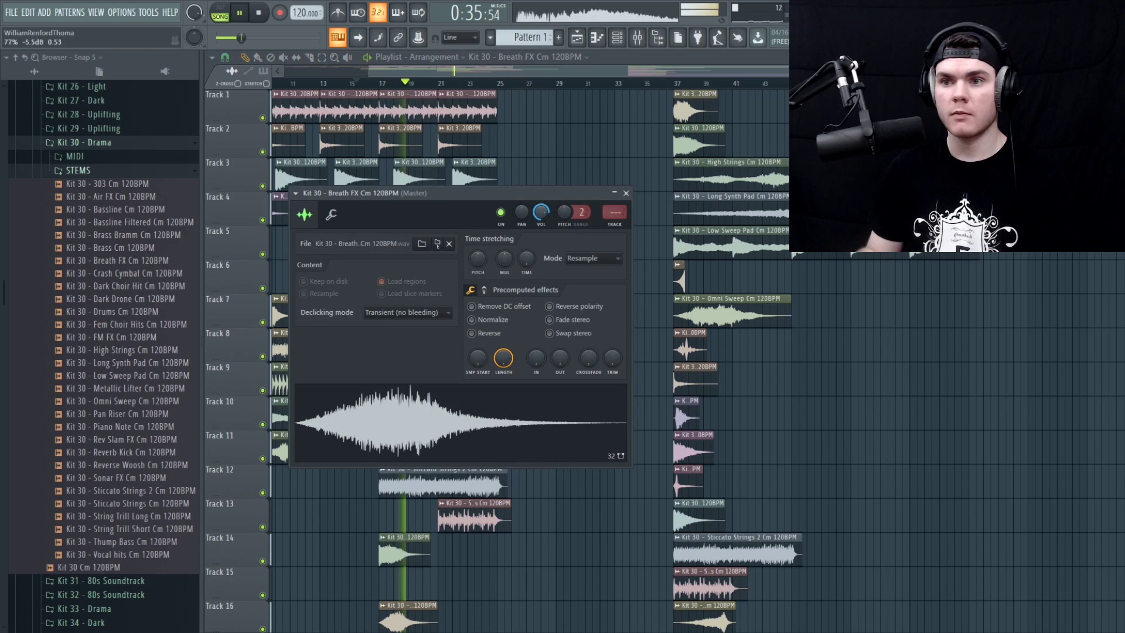
pyautogui.click(627, 194)
# Step: Duplicate the Breath FX and Dark Choir Hit clips four bars further on, at bars 21 and 23 of Tracks 16 and 18
pyautogui.scroll(-5, 608, 447)
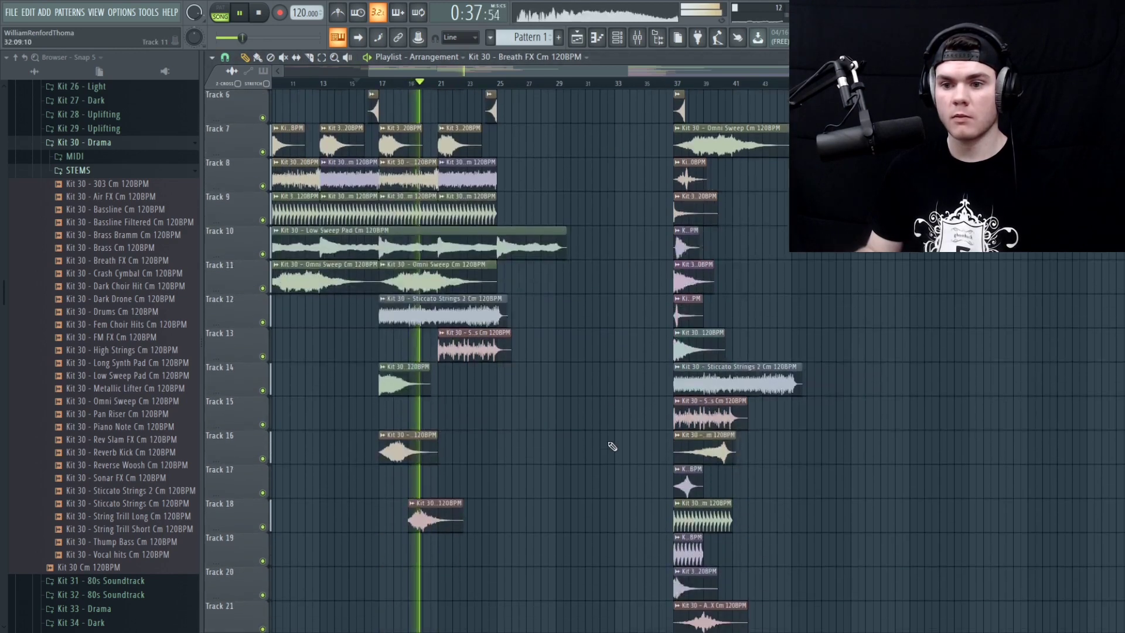
pyautogui.keyDown('ctrl'); pyautogui.moveTo(516, 549); pyautogui.dragTo(409, 453); pyautogui.keyUp('ctrl')
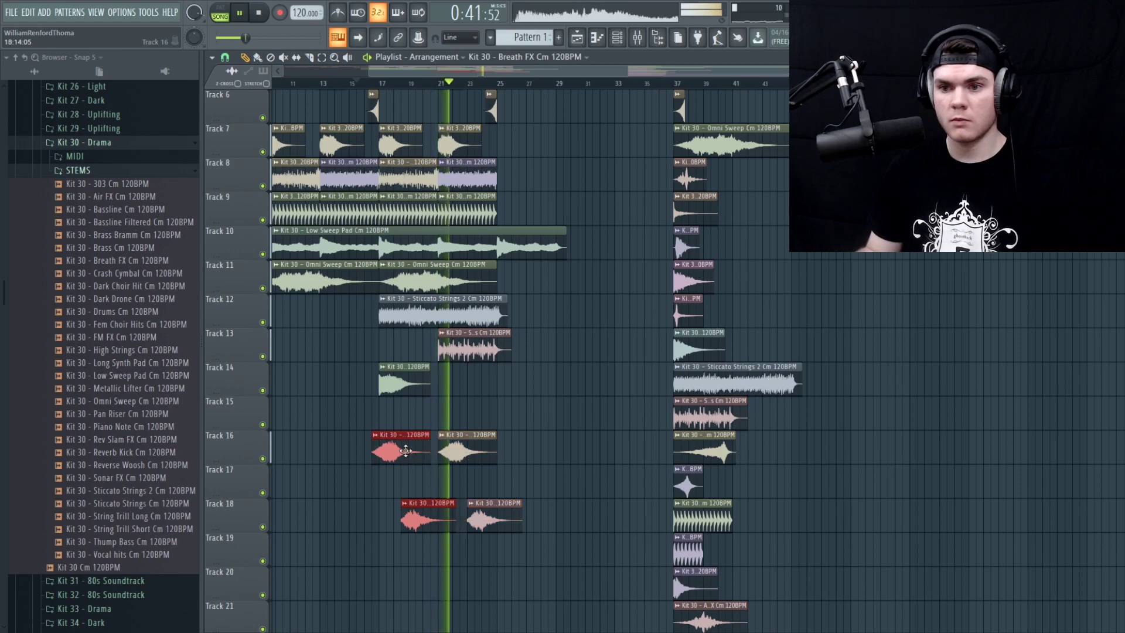
pyautogui.click(552, 431)
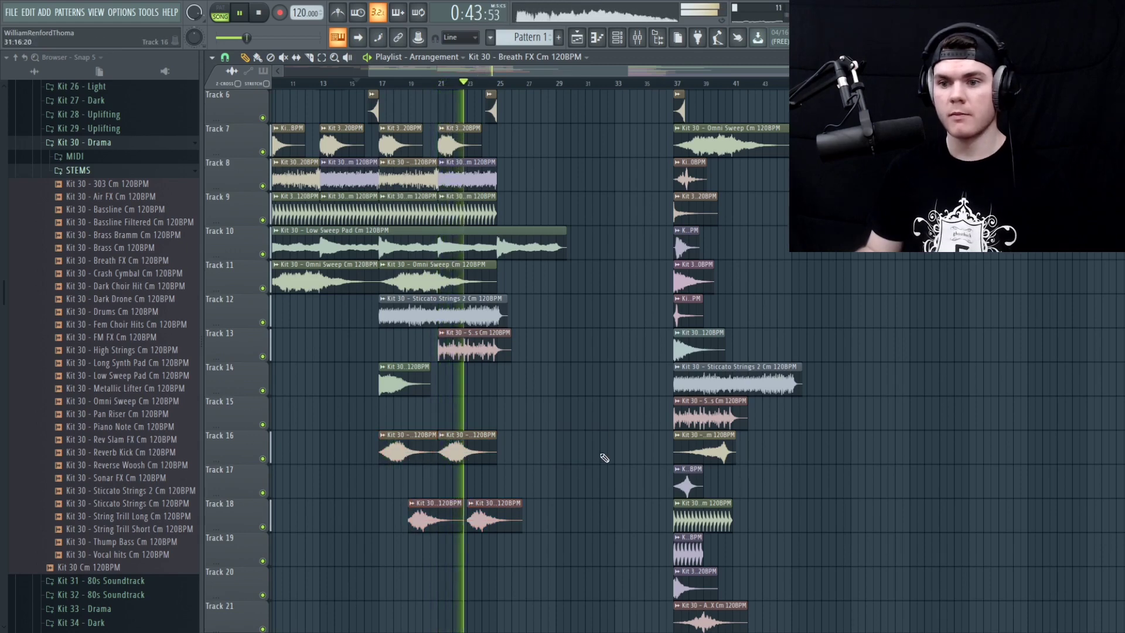
# Step: Adjust the Drums' channel volume during playback
pyautogui.scroll(5, 603, 458)
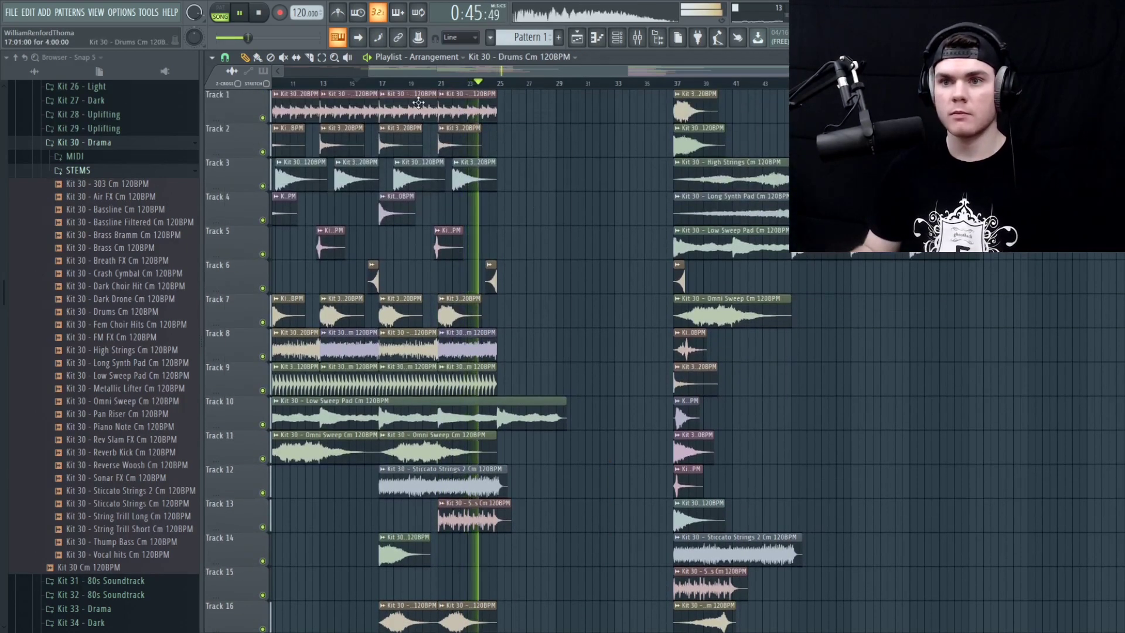
pyautogui.doubleClick(418, 103)
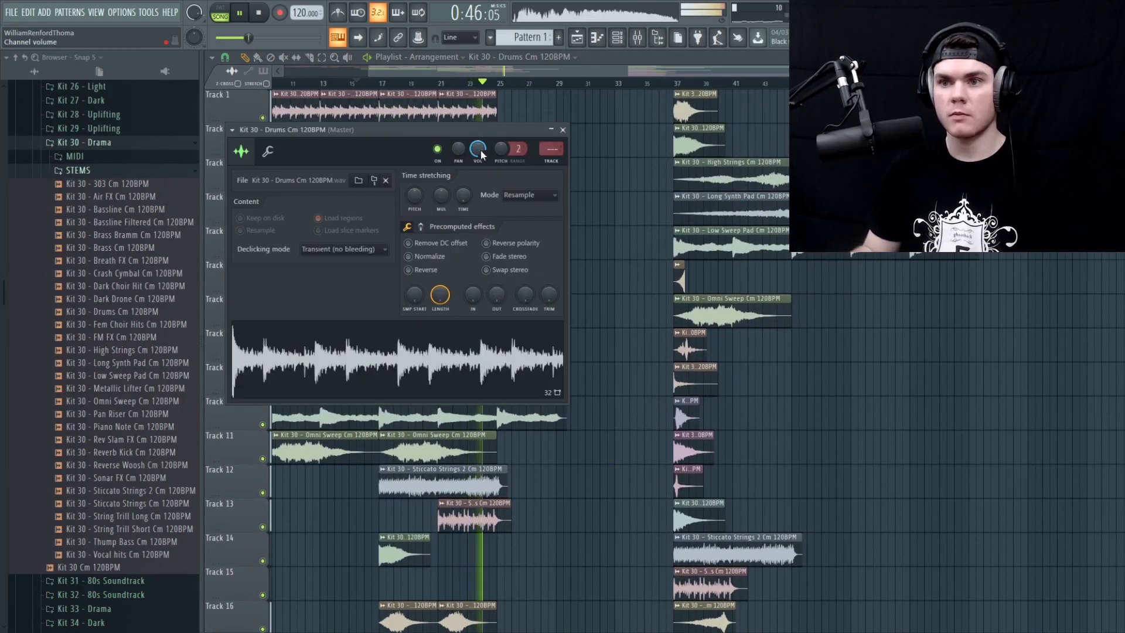
pyautogui.click(562, 131)
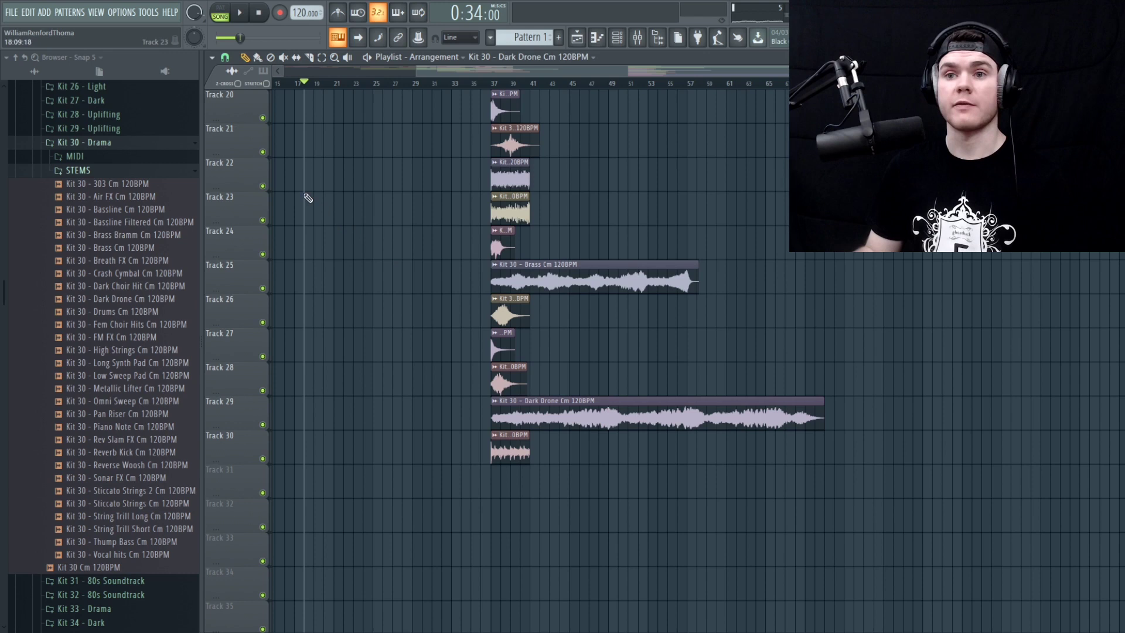
# Step: Place the Dark Drone stem on Track 19 and, listening to that track soloed, trim the clip's start to bar 17
pyautogui.moveTo(294, 284); pyautogui.dragTo(313, 270)
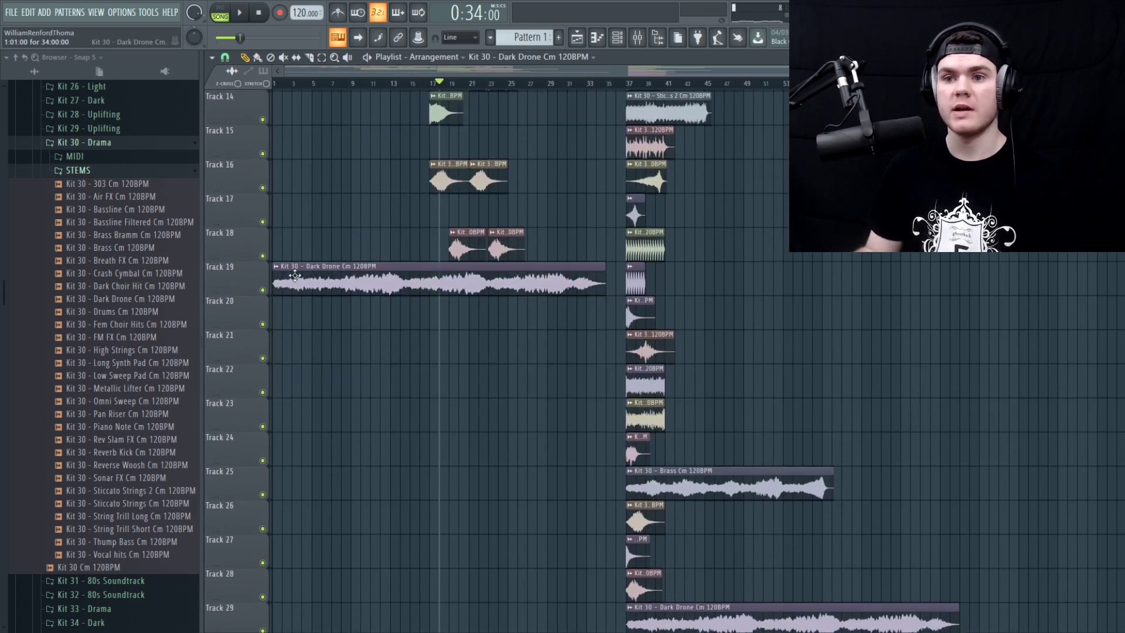
pyautogui.keyDown('ctrl'); pyautogui.click(263, 290); pyautogui.keyUp('ctrl')
pyautogui.press('space')
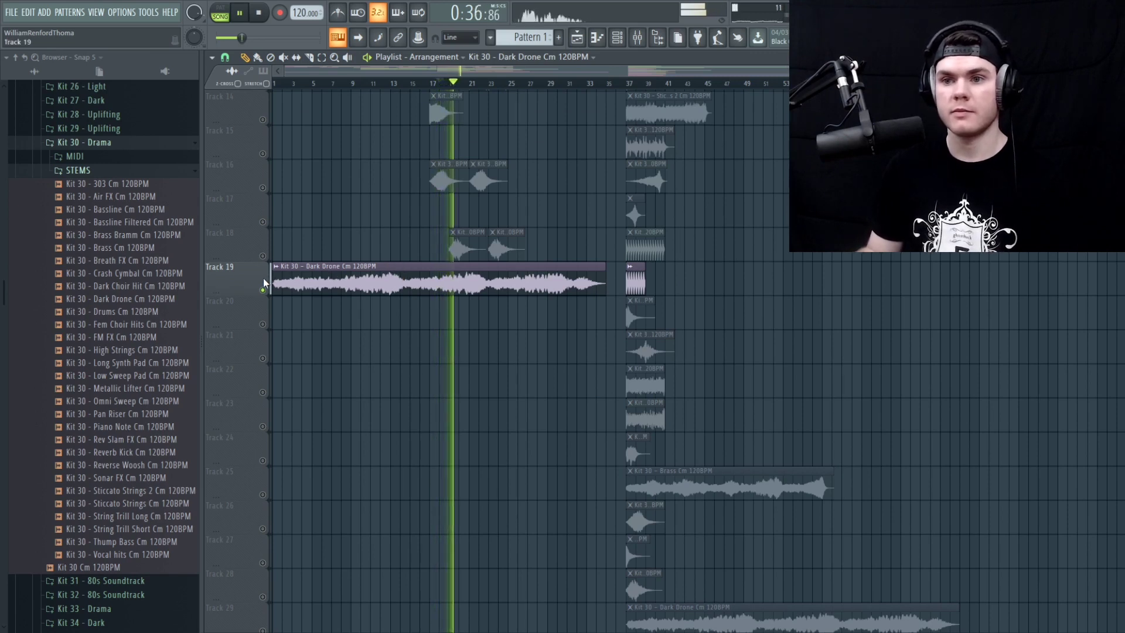
pyautogui.moveTo(269, 282); pyautogui.dragTo(430, 283)
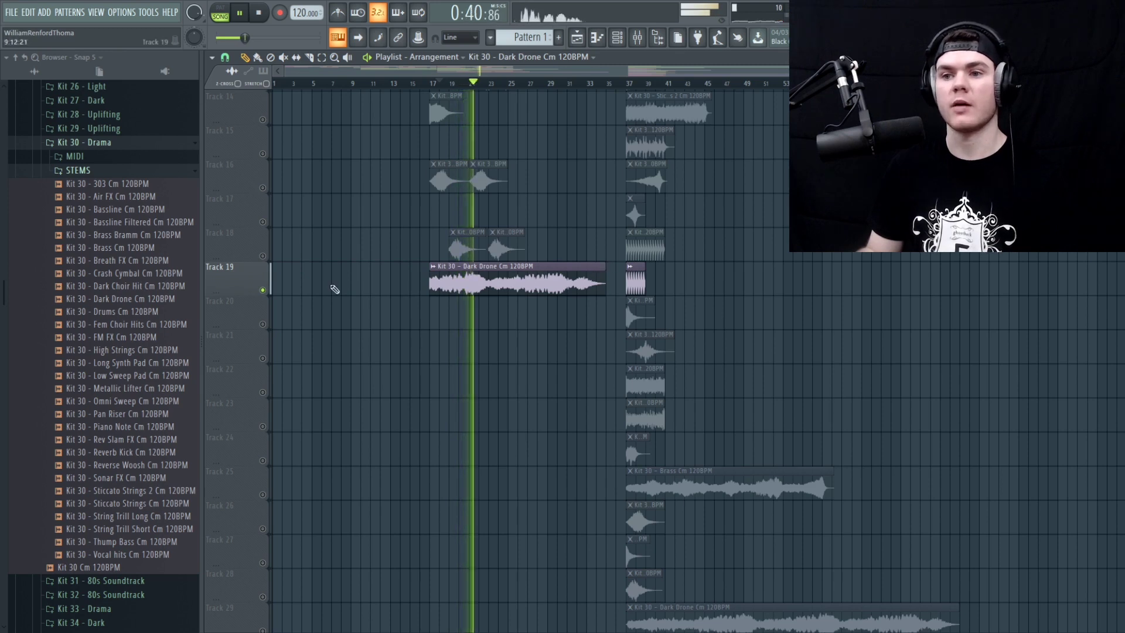
pyautogui.press('space')
pyautogui.keyDown('ctrl'); pyautogui.click(263, 290); pyautogui.keyUp('ctrl')
# Step: Move the playback position to bar 15
pyautogui.scroll(5, 410, 264)
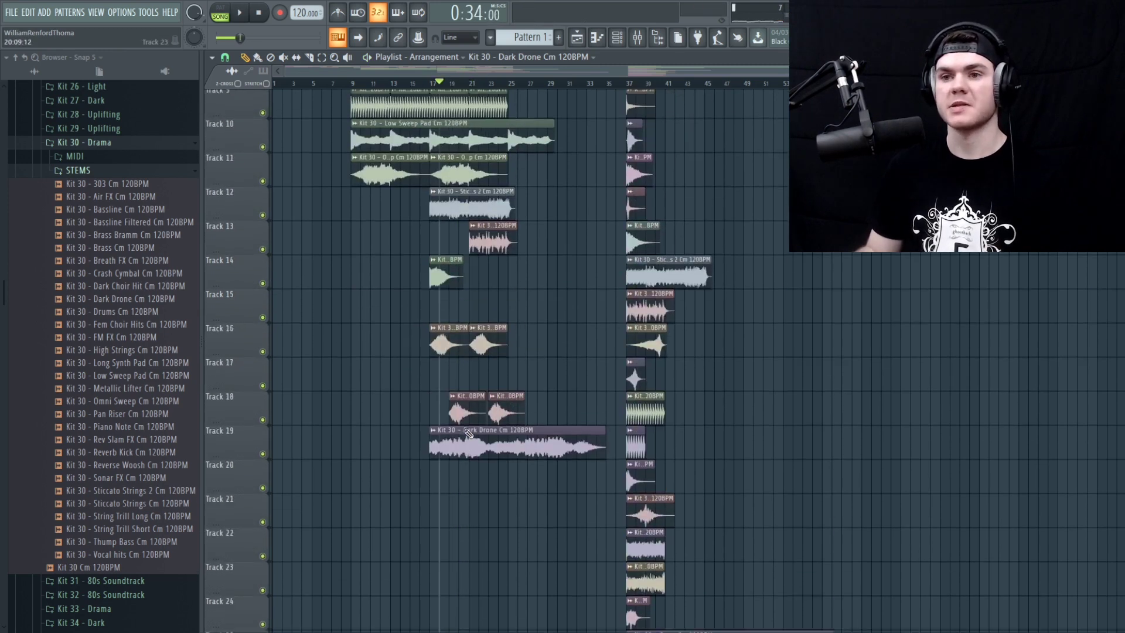
pyautogui.click(412, 83)
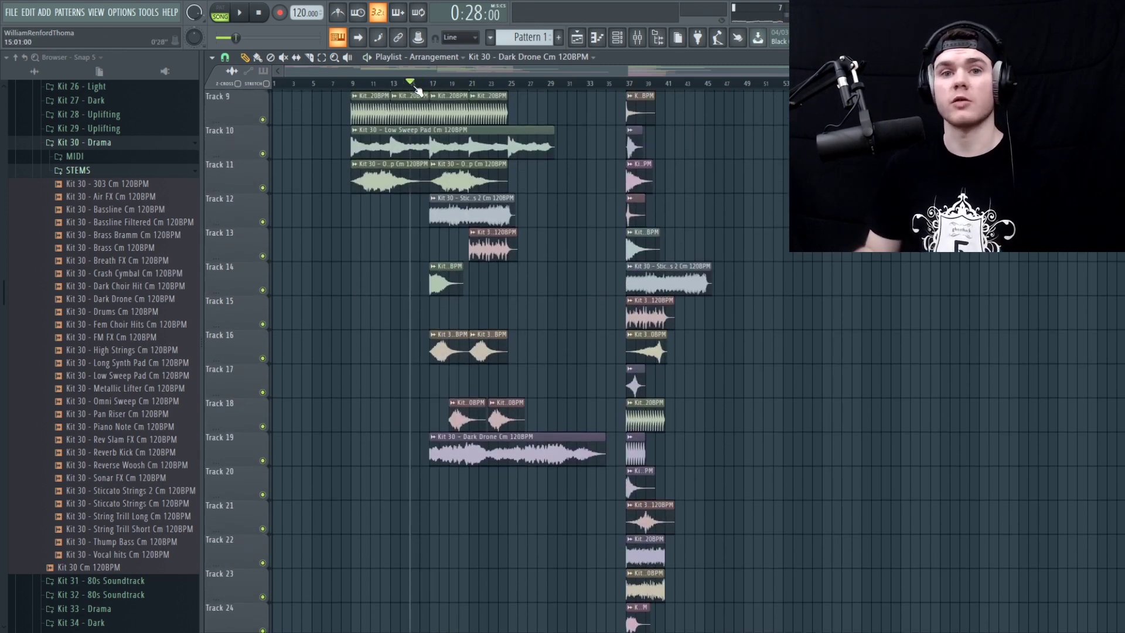
# Step: Play the arrangement from the start and shift the second, fourth and sixth Sonar FX clips on Track 3 about half a bar later
pyautogui.doubleClick(515, 436)
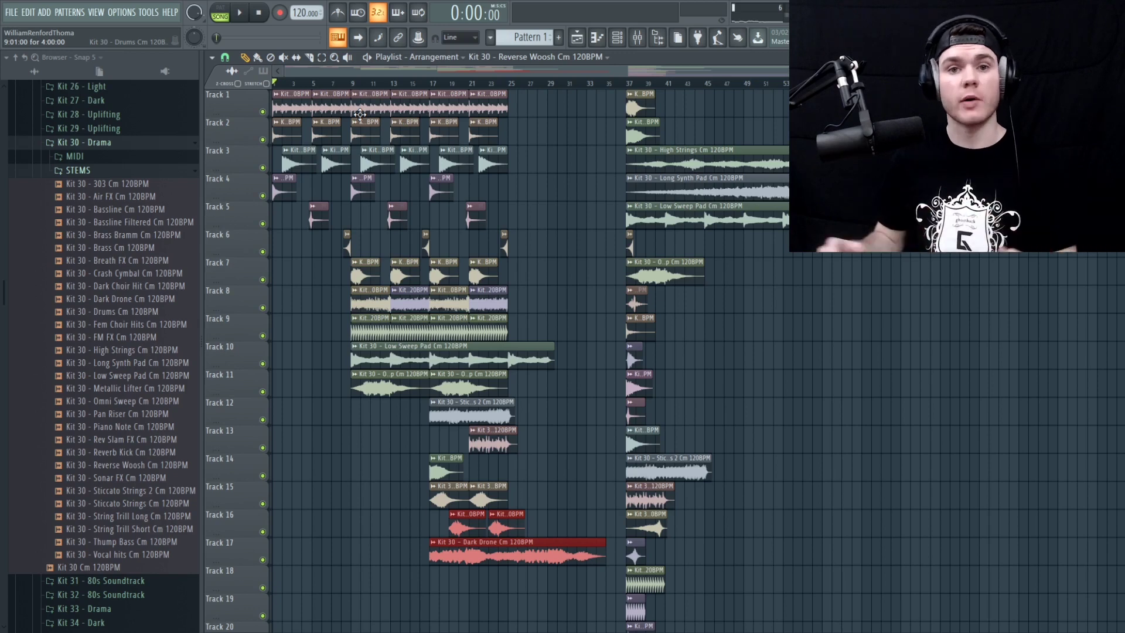
pyautogui.press('space')
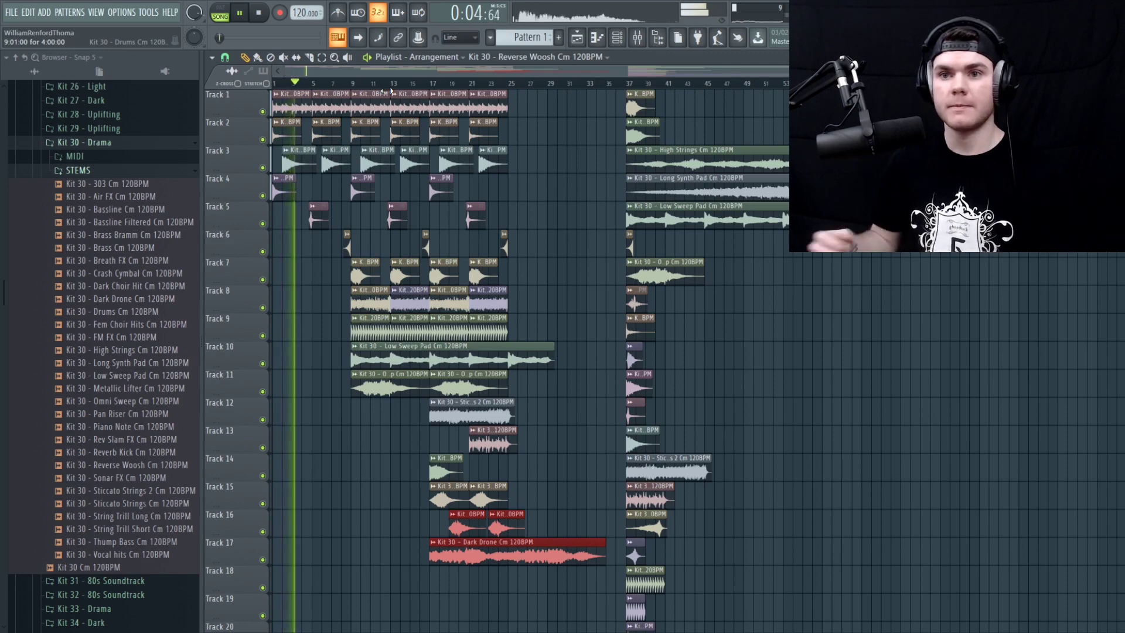
pyautogui.scroll(1, 304, 86)
pyautogui.scroll(2, 305, 87)
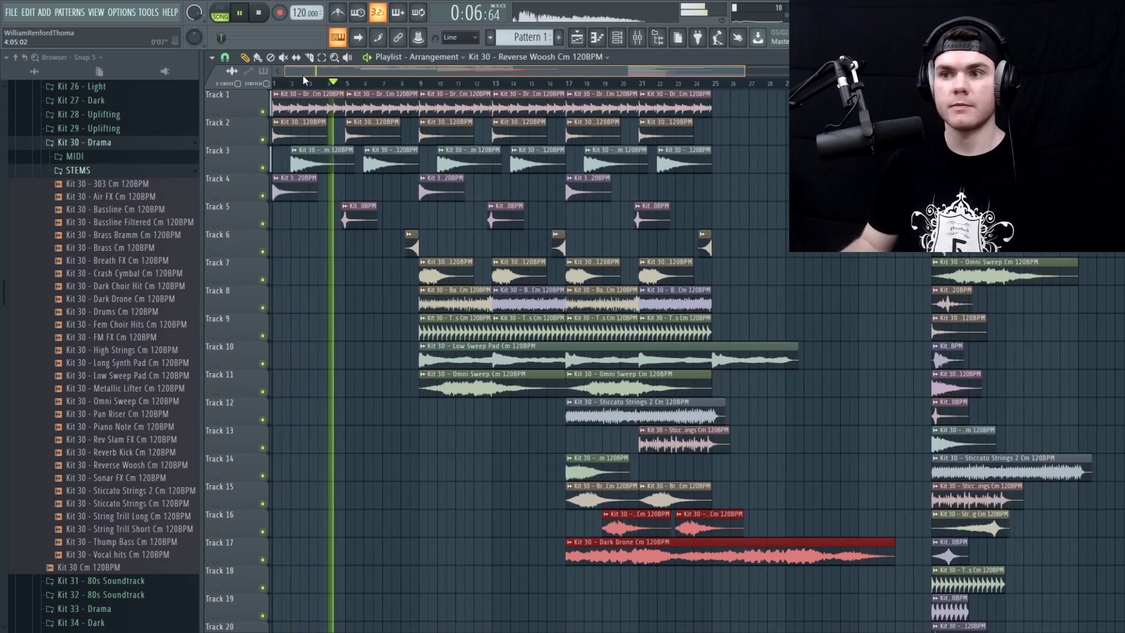
pyautogui.moveTo(383, 155); pyautogui.dragTo(393, 155)
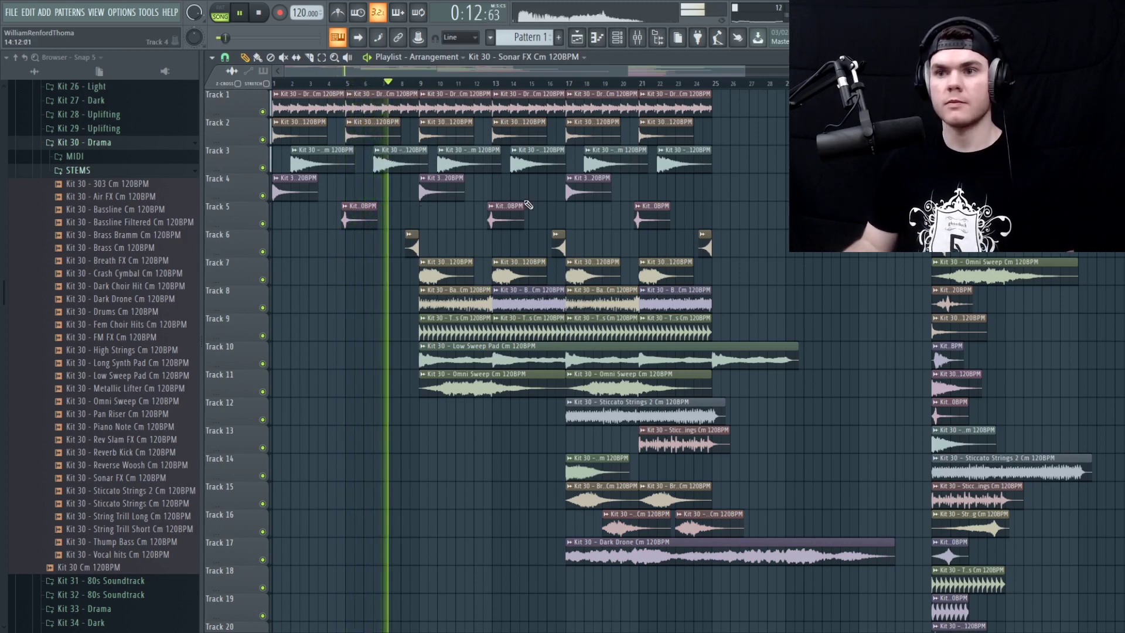
pyautogui.moveTo(530, 161); pyautogui.dragTo(539, 161)
pyautogui.moveTo(674, 162); pyautogui.dragTo(682, 161)
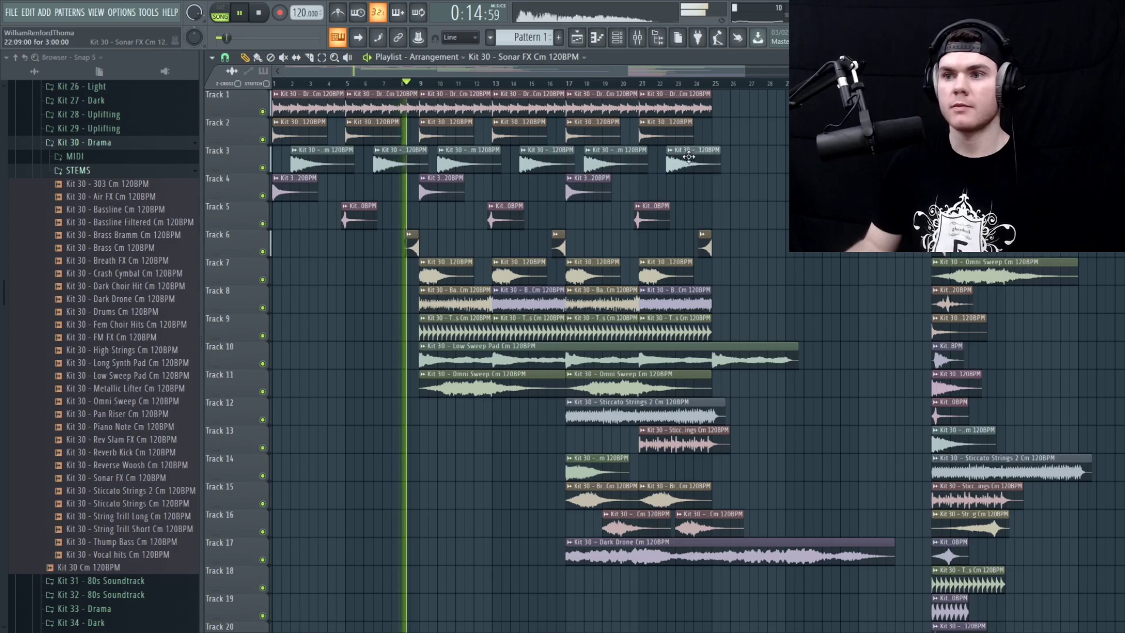
pyautogui.scroll(-1, 691, 87)
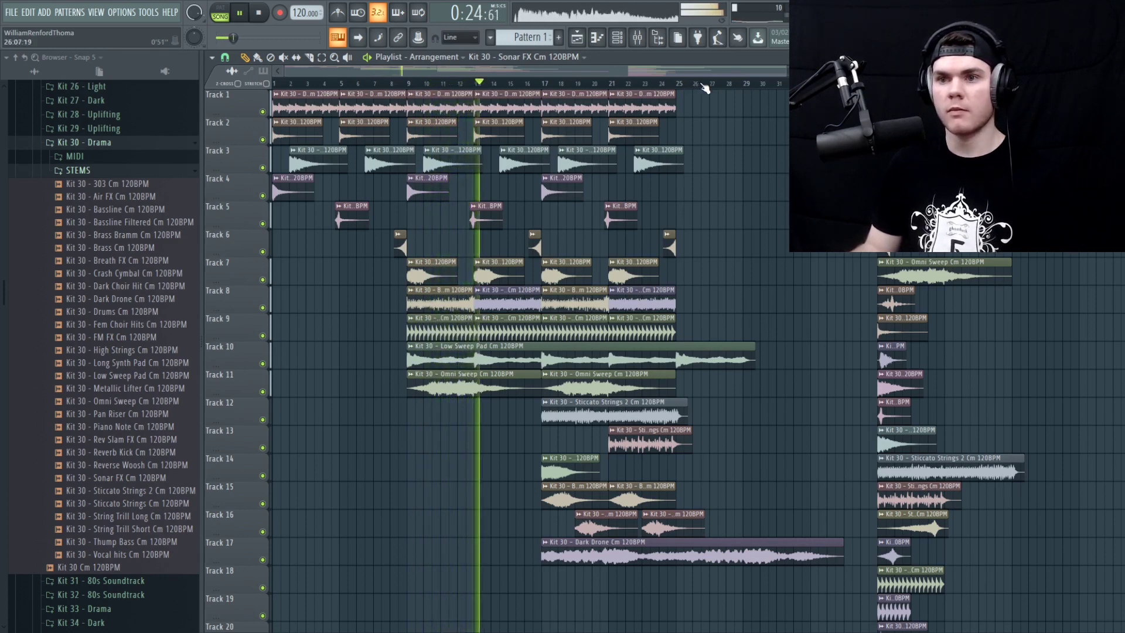
pyautogui.scroll(-3, 527, 352)
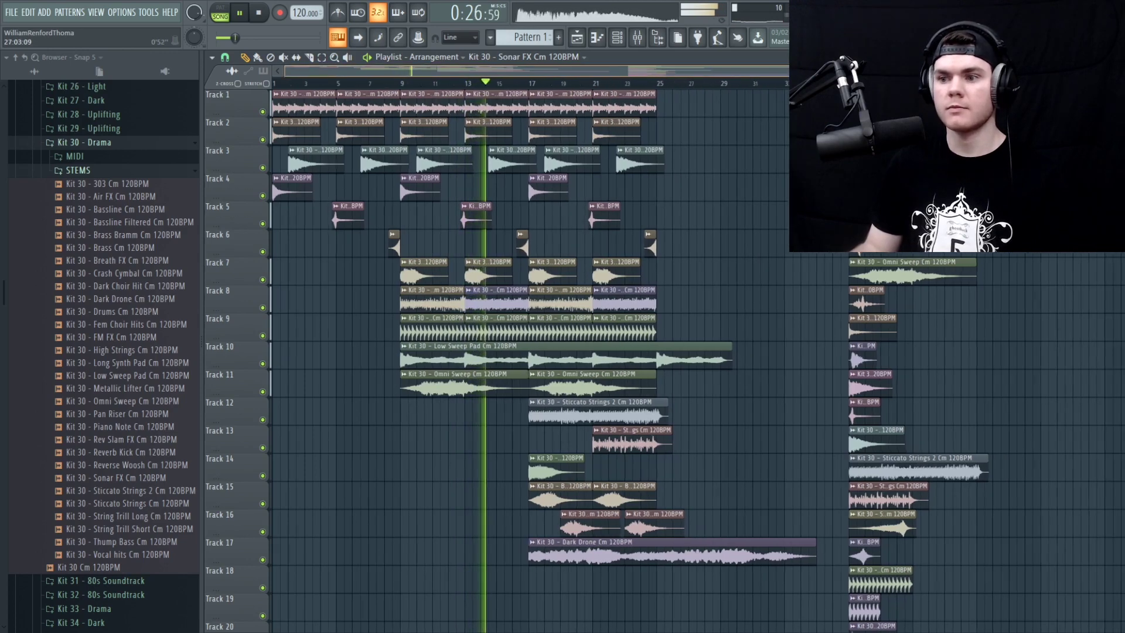
pyautogui.scroll(-2, 528, 351)
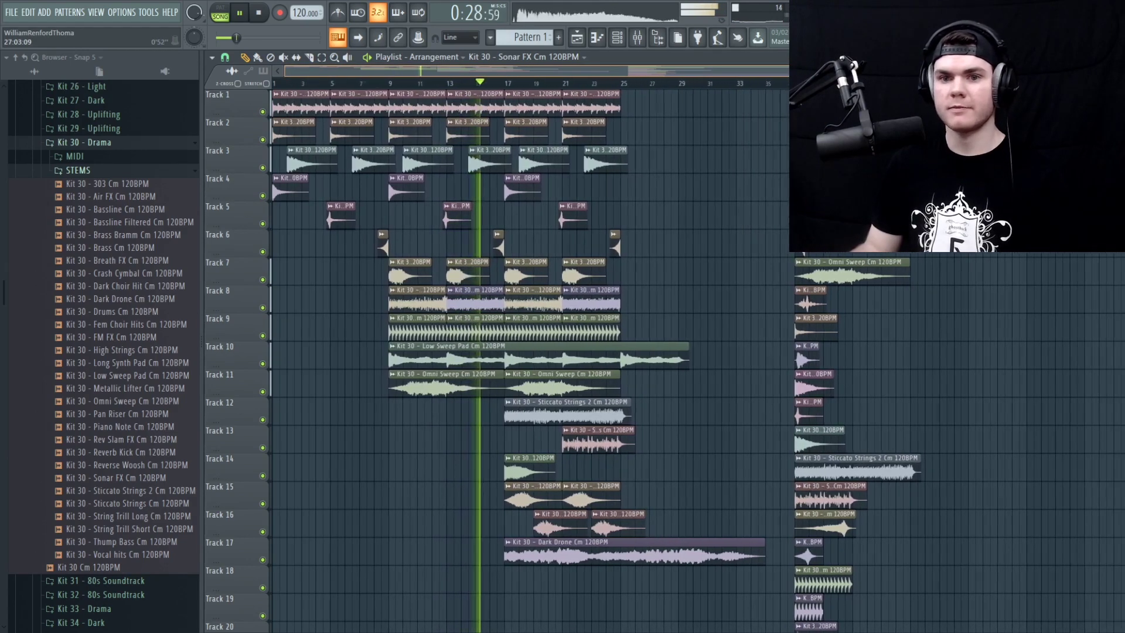
pyautogui.scroll(-1, 527, 351)
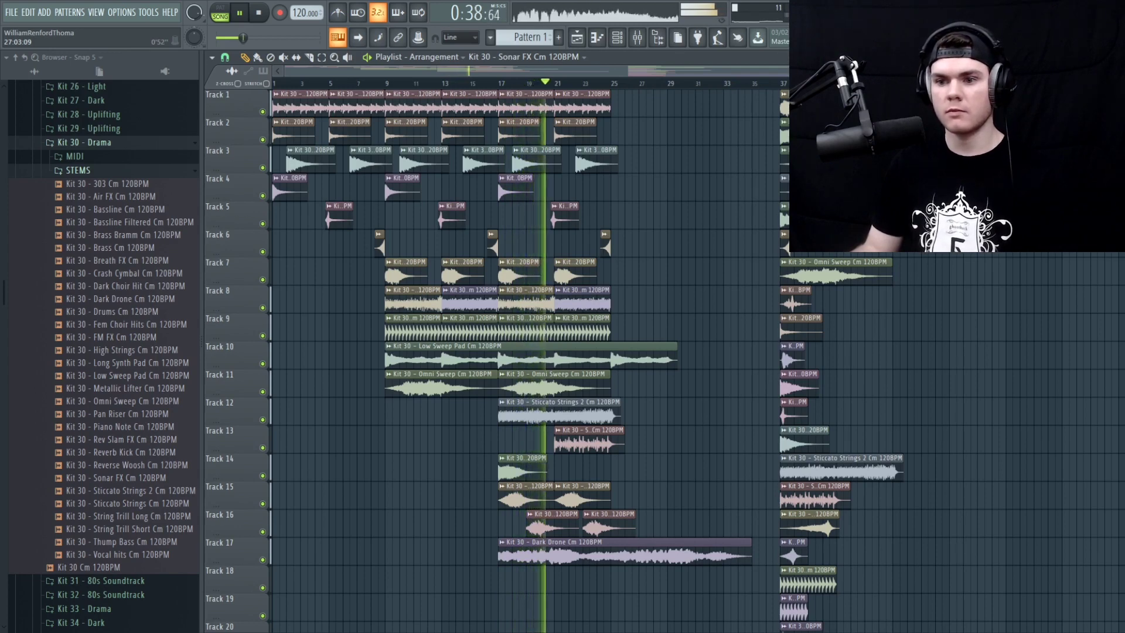
pyautogui.click(588, 514)
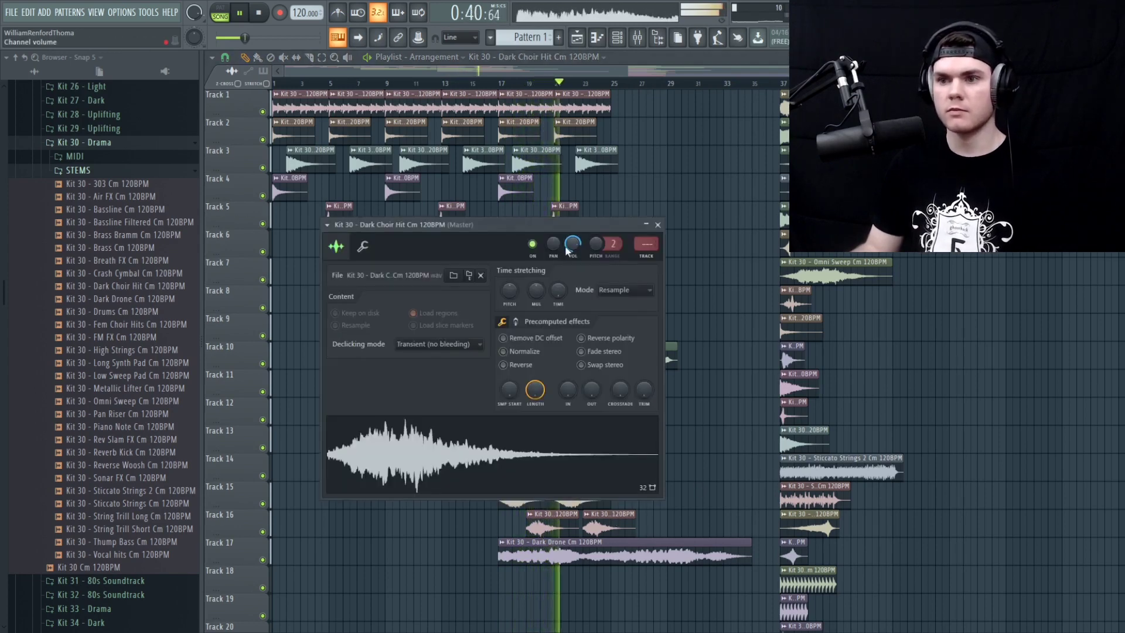
pyautogui.click(658, 225)
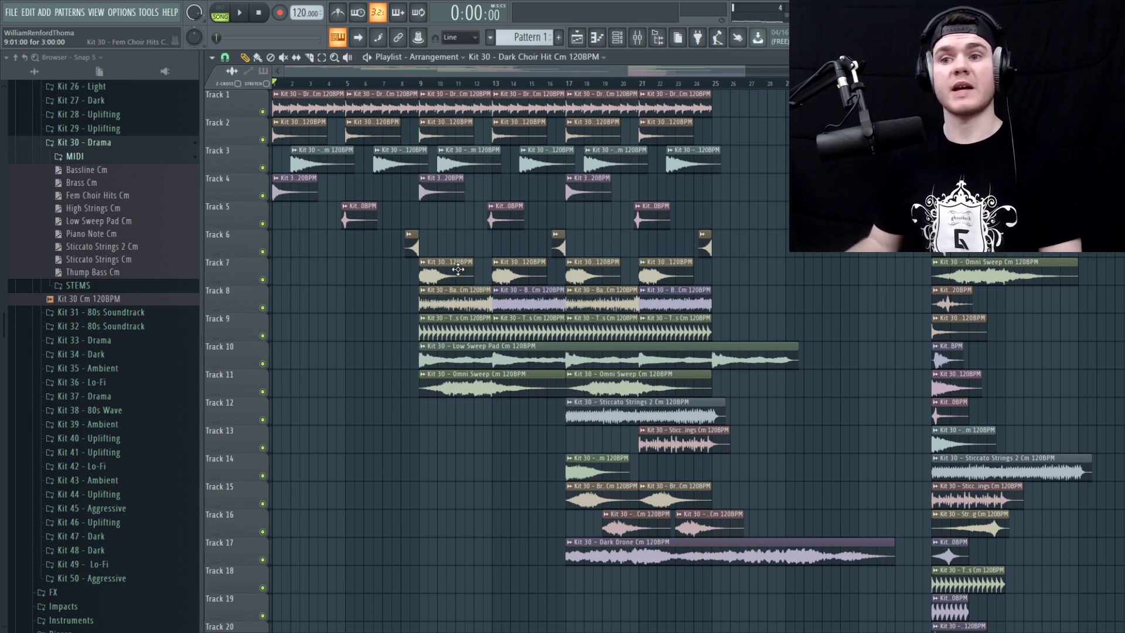
# Step: Preview the Fem Choir Hits clip at bar 9 of Track 7, and open the piano roll of the Addictive Keys channel
pyautogui.rightClick(426, 268)
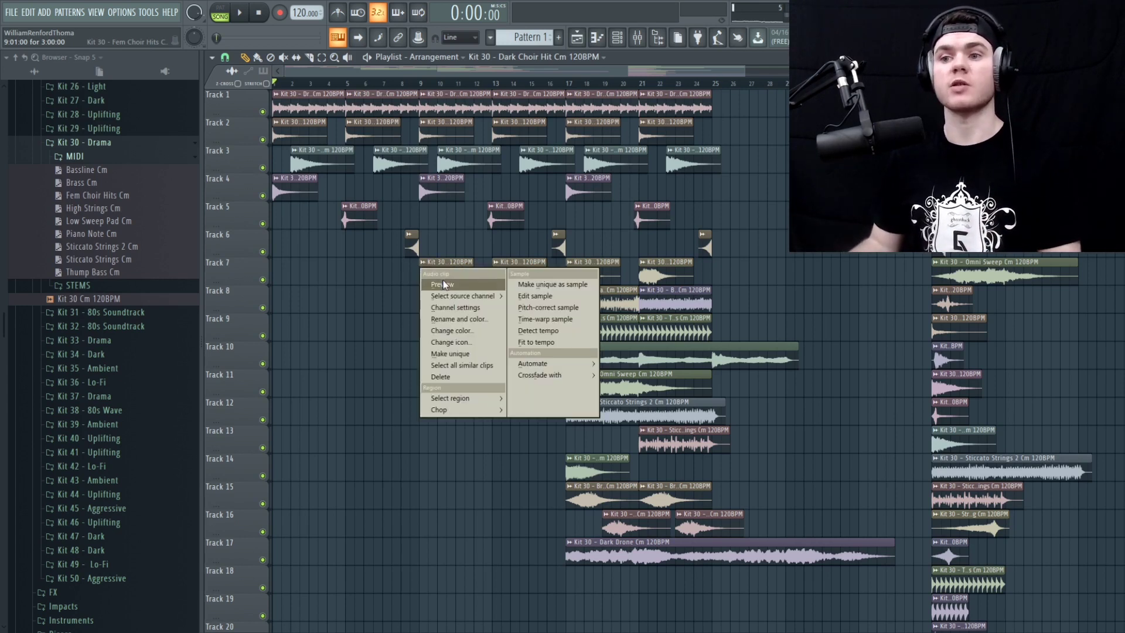
pyautogui.click(444, 285)
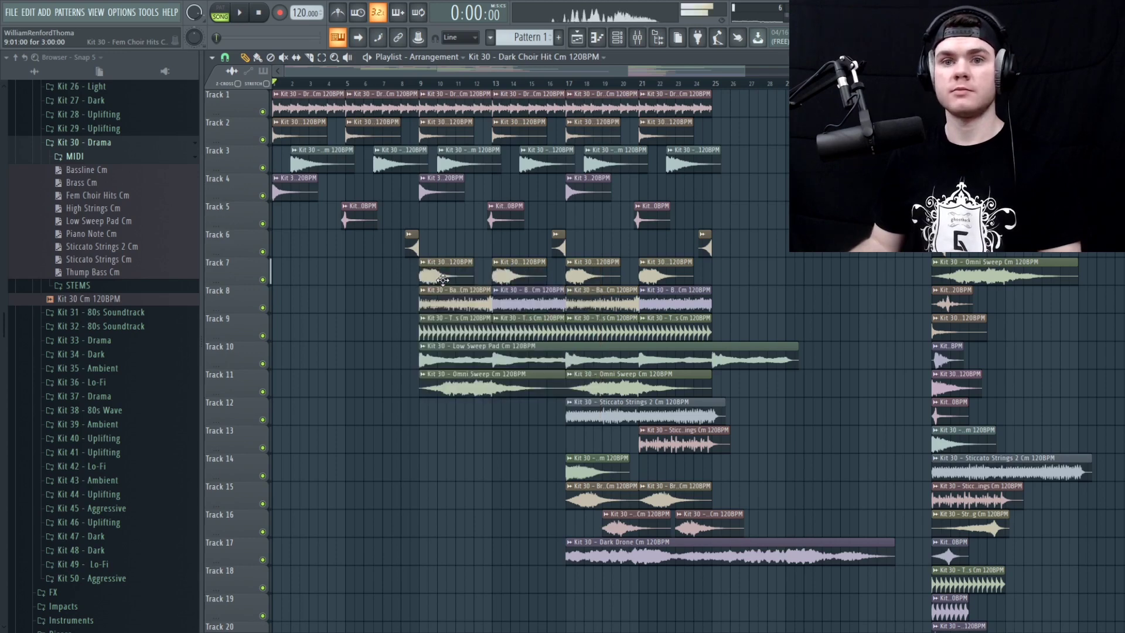
pyautogui.click(619, 38)
pyautogui.click(283, 61)
pyautogui.click(287, 97)
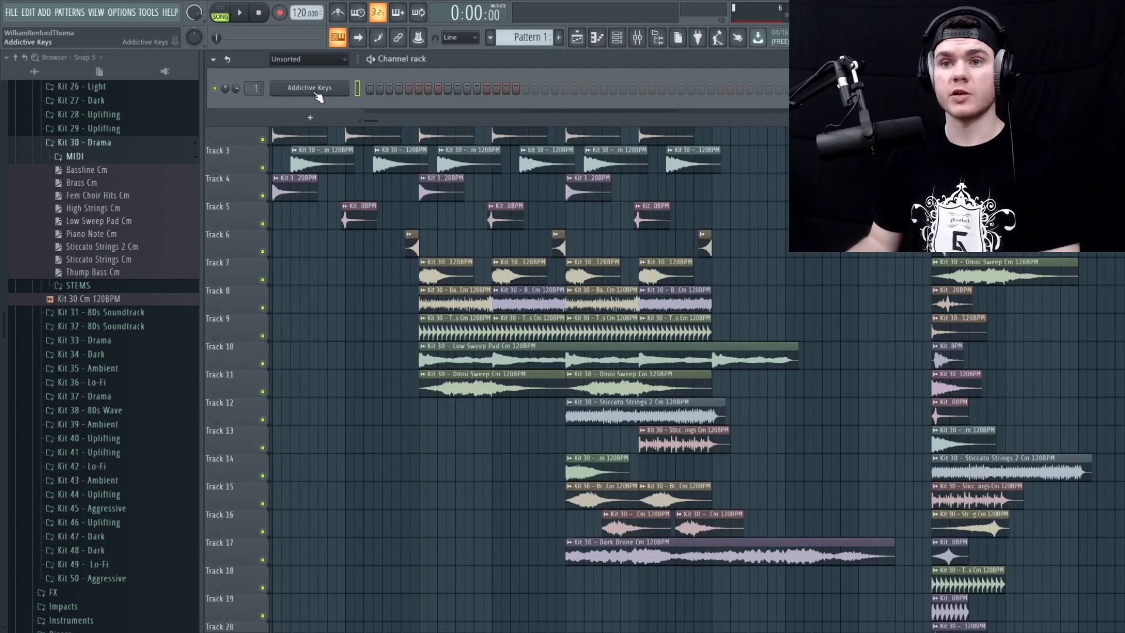
pyautogui.rightClick(330, 91)
pyautogui.click(375, 89)
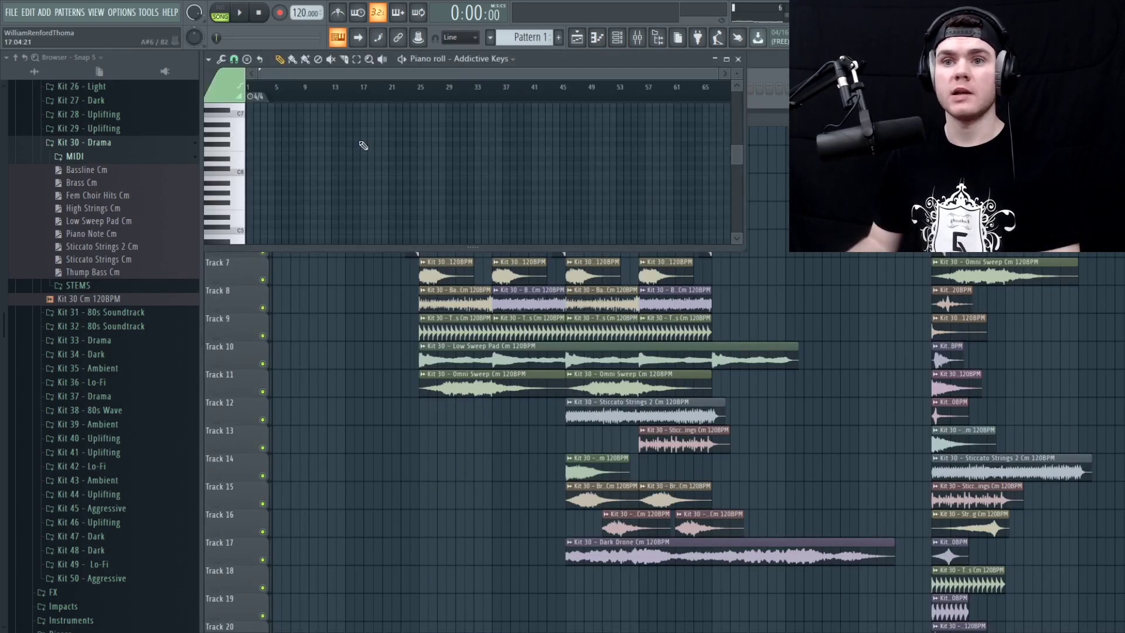
# Step: Load the Fem Choir Hits Cm MIDI file of Kit 30 - Drama into the Addictive Keys piano roll
pyautogui.click(77, 159)
pyautogui.click(83, 159)
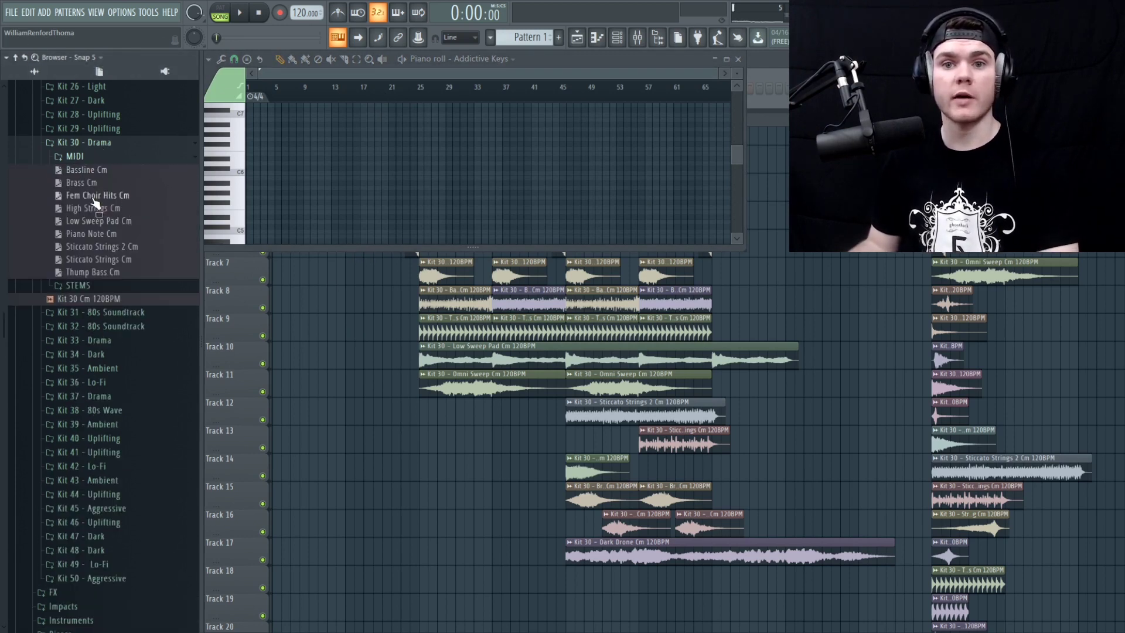
pyautogui.moveTo(94, 202); pyautogui.dragTo(341, 176)
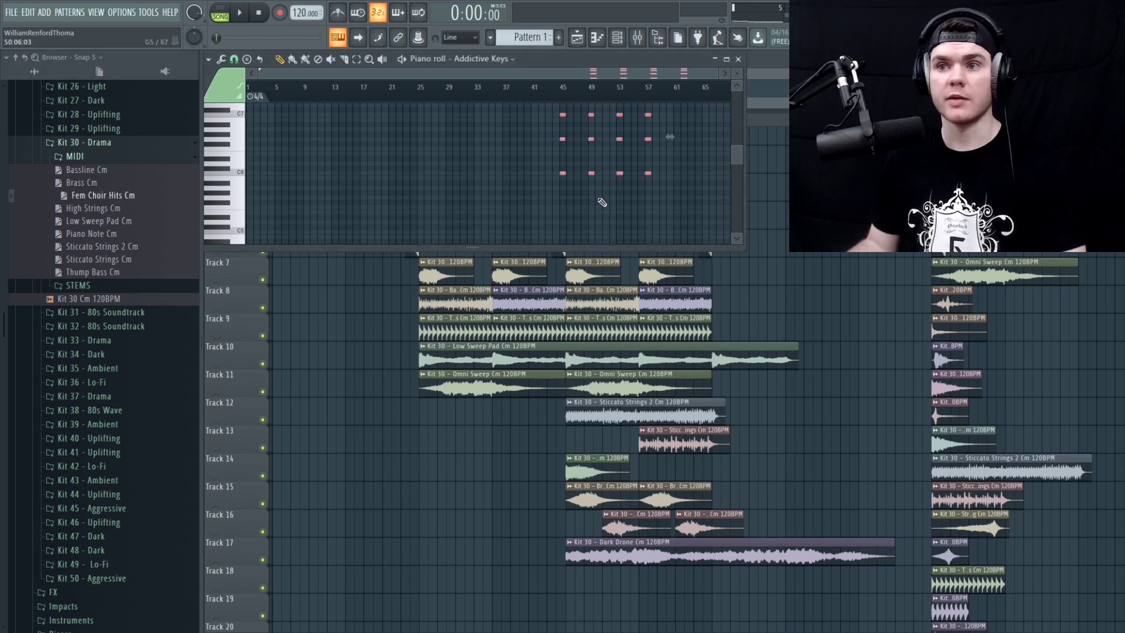
# Step: Listen to the imported chord notes from bars 45 and 57 in pattern mode, and close the piano roll
pyautogui.hscroll(3, 562, 100)
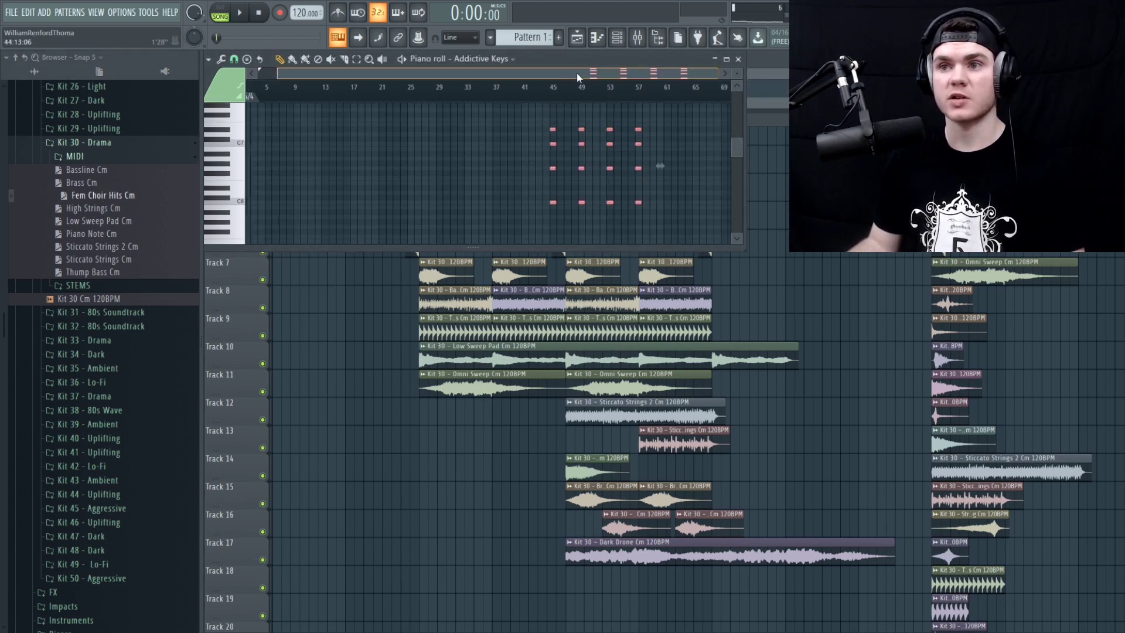
pyautogui.press('l')
pyautogui.click(495, 89)
pyautogui.press('space')
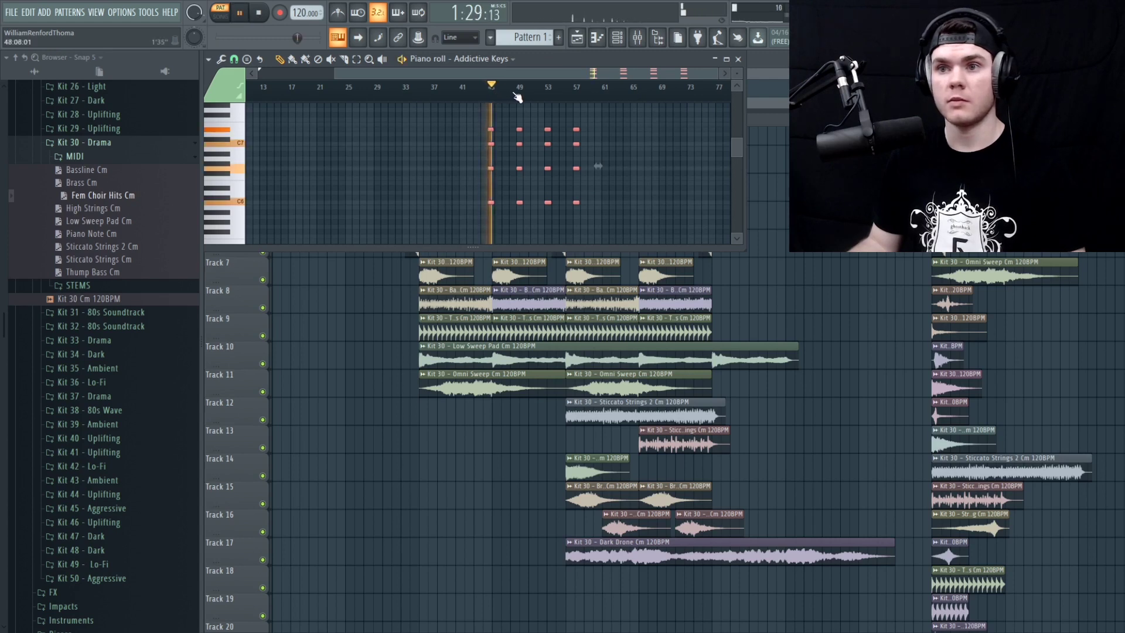
pyautogui.click(577, 97)
pyautogui.press('space')
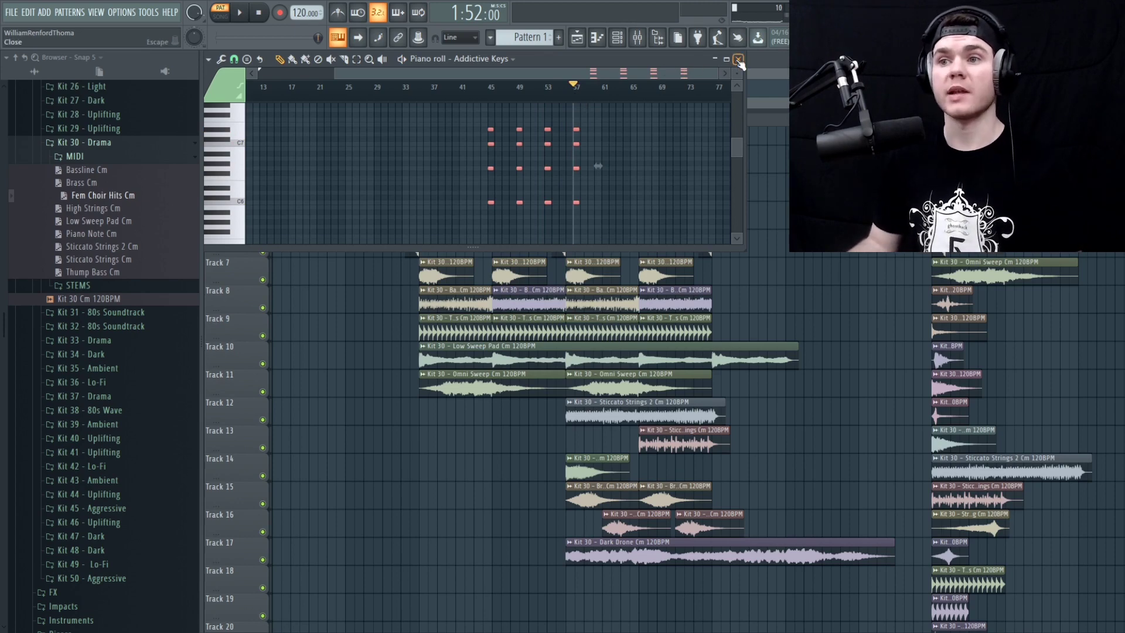
pyautogui.click(738, 59)
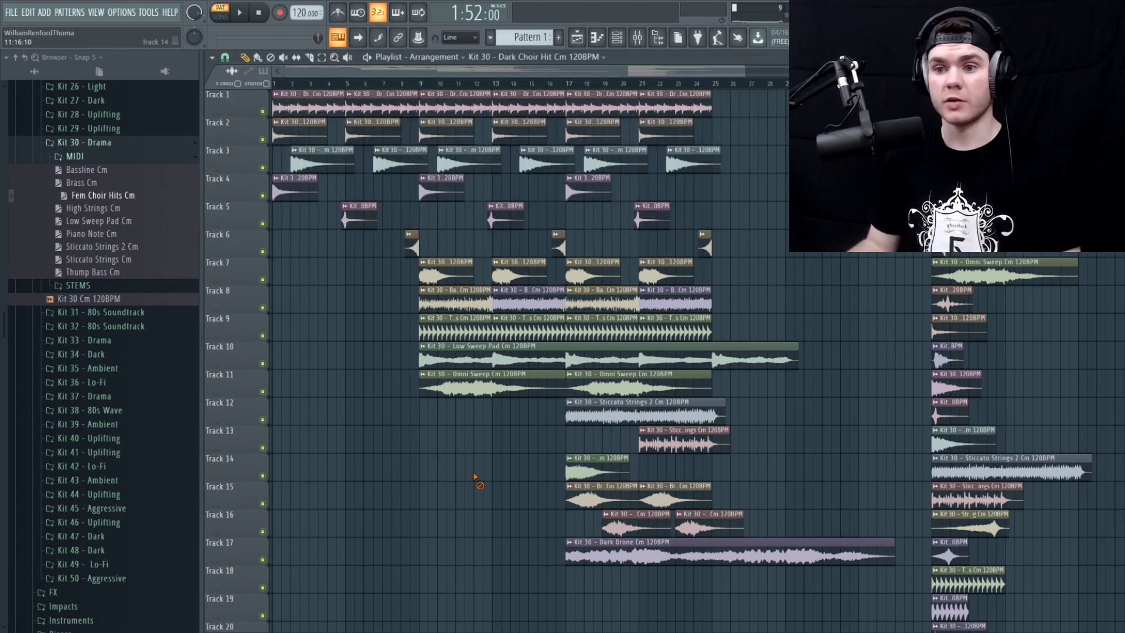
# Step: Choose Pattern 1 as the clip source and place it on Track 18 at bar 9
pyautogui.click(528, 57)
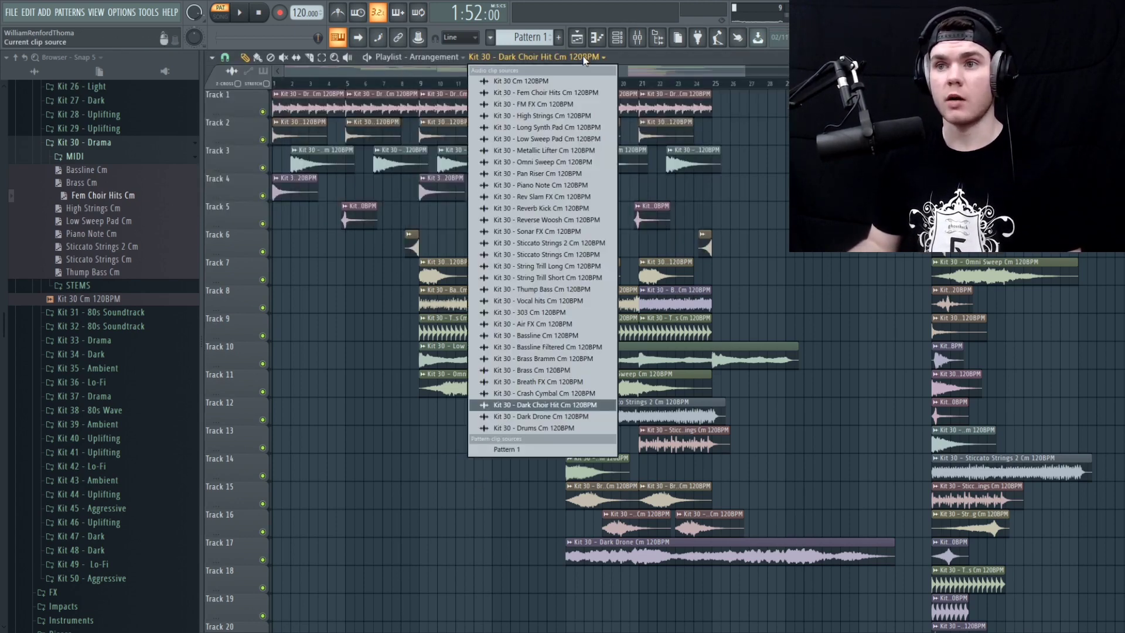
pyautogui.click(523, 446)
pyautogui.moveTo(422, 422)
pyautogui.mouseDown()
pyautogui.moveTo(390, 404)
pyautogui.moveTo(361, 425)
pyautogui.moveTo(448, 447)
pyautogui.moveTo(449, 578)
pyautogui.moveTo(454, 568)
pyautogui.mouseUp()
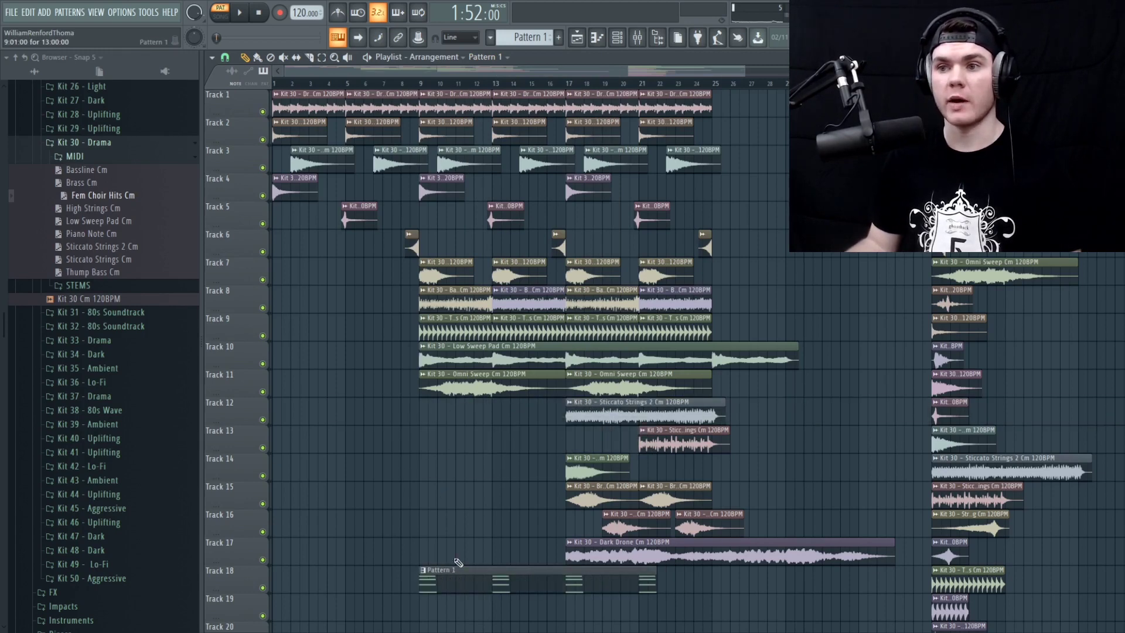
# Step: Solo Tracks 7 and 18 and listen to the choir stem together with Pattern 1 from bars 9 and 13
pyautogui.rightClick(262, 280)
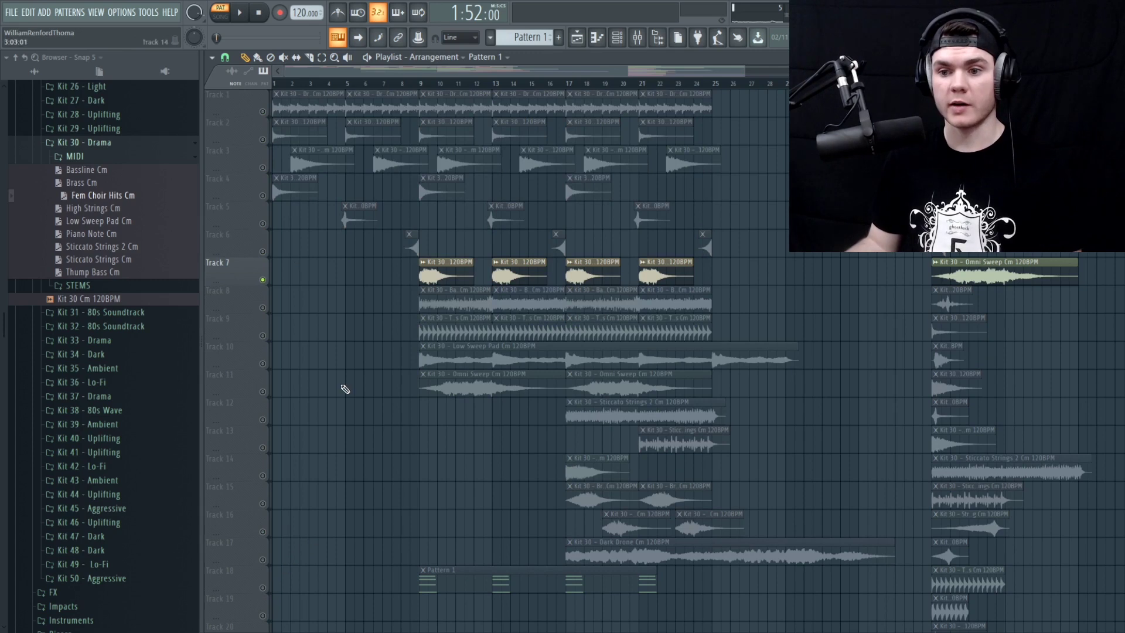
pyautogui.click(262, 588)
pyautogui.click(422, 84)
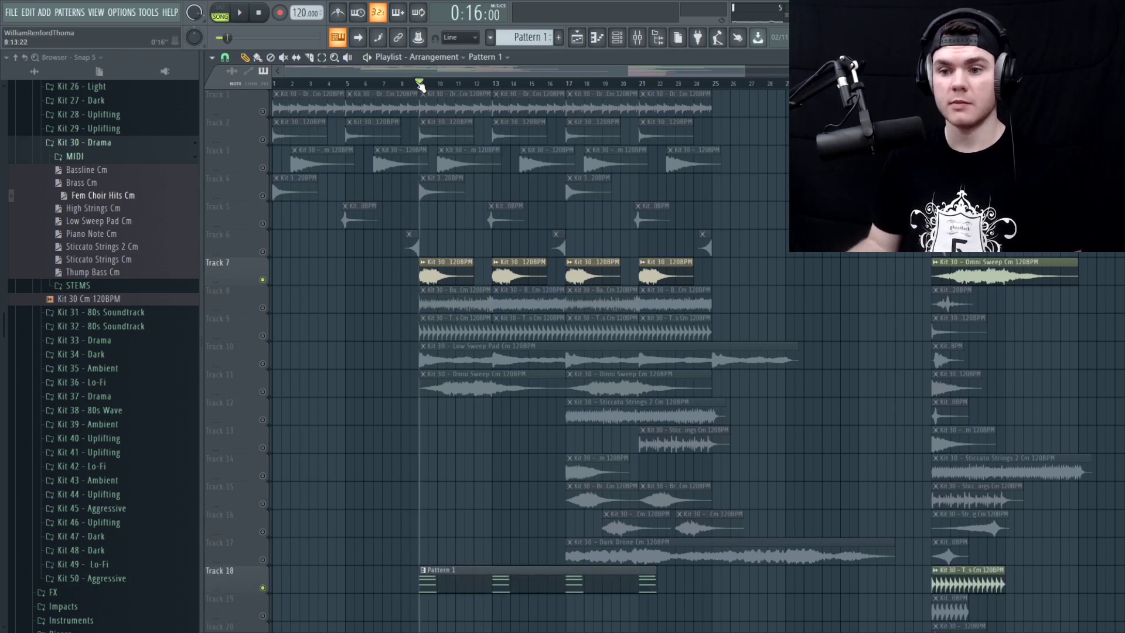
pyautogui.press('space')
pyautogui.click(495, 84)
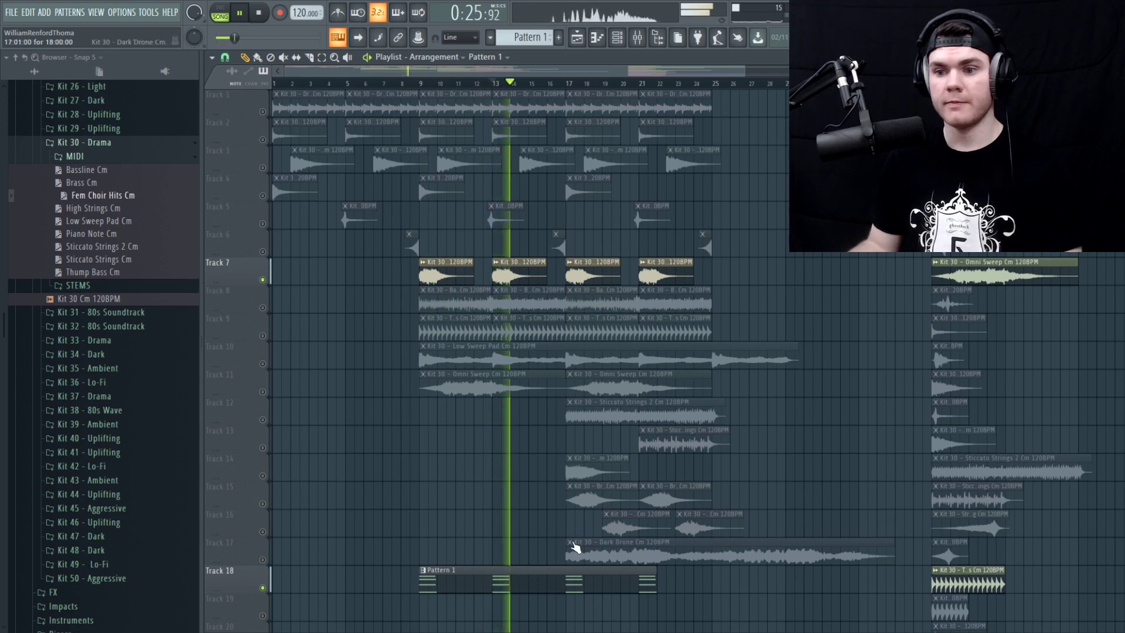
pyautogui.press('space')
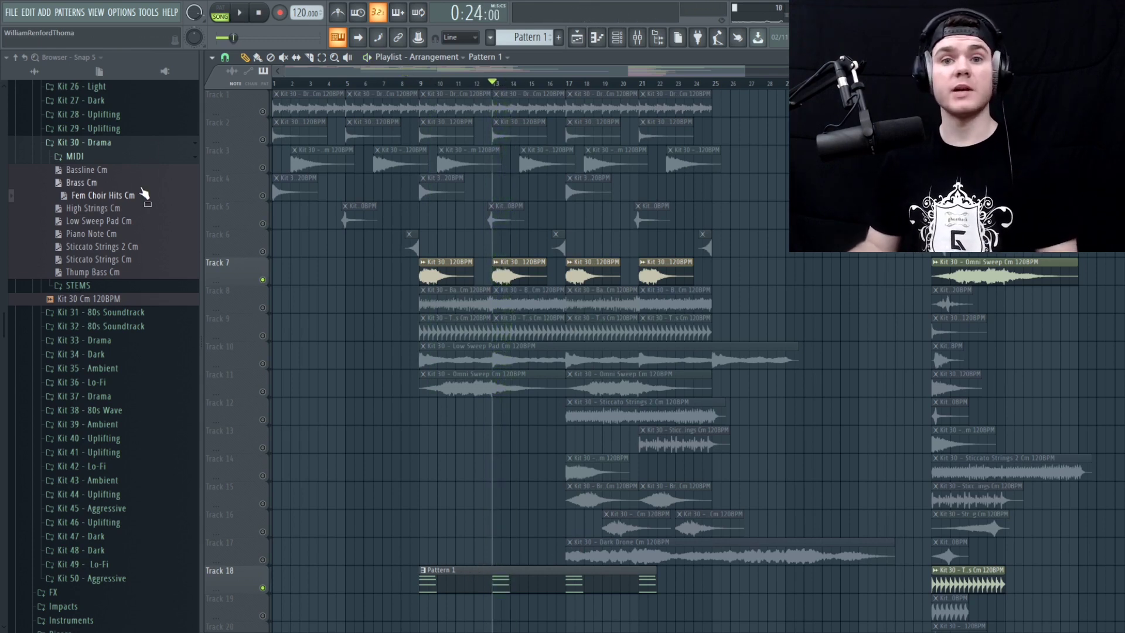
pyautogui.moveTo(105, 170); pyautogui.dragTo(117, 240)
pyautogui.scroll(5, 114, 258)
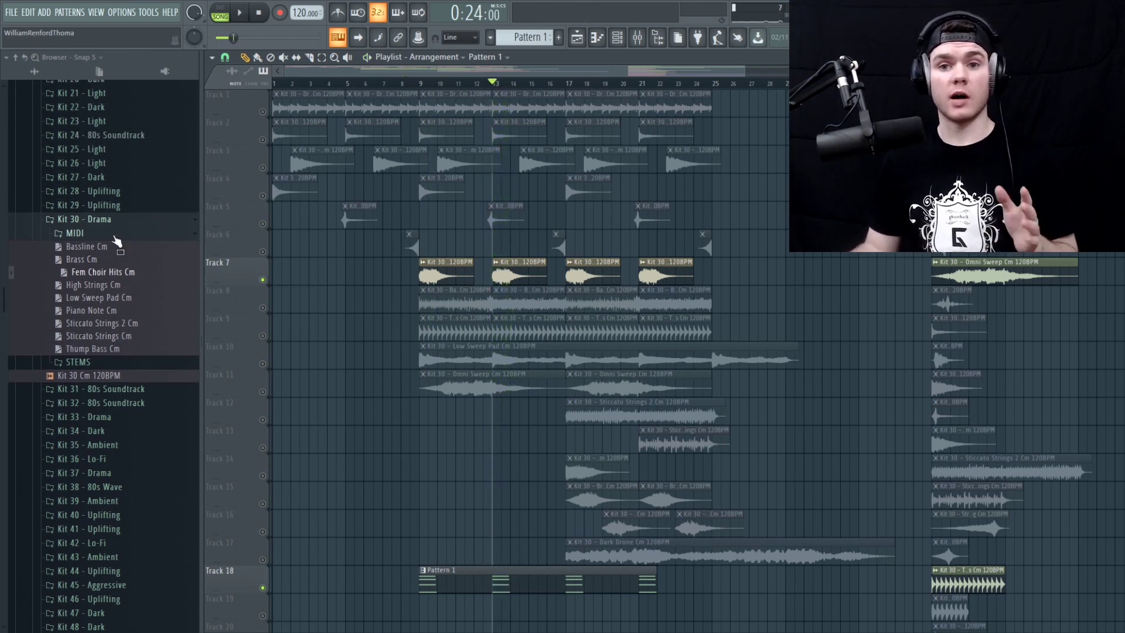
pyautogui.moveTo(130, 294); pyautogui.dragTo(130, 349)
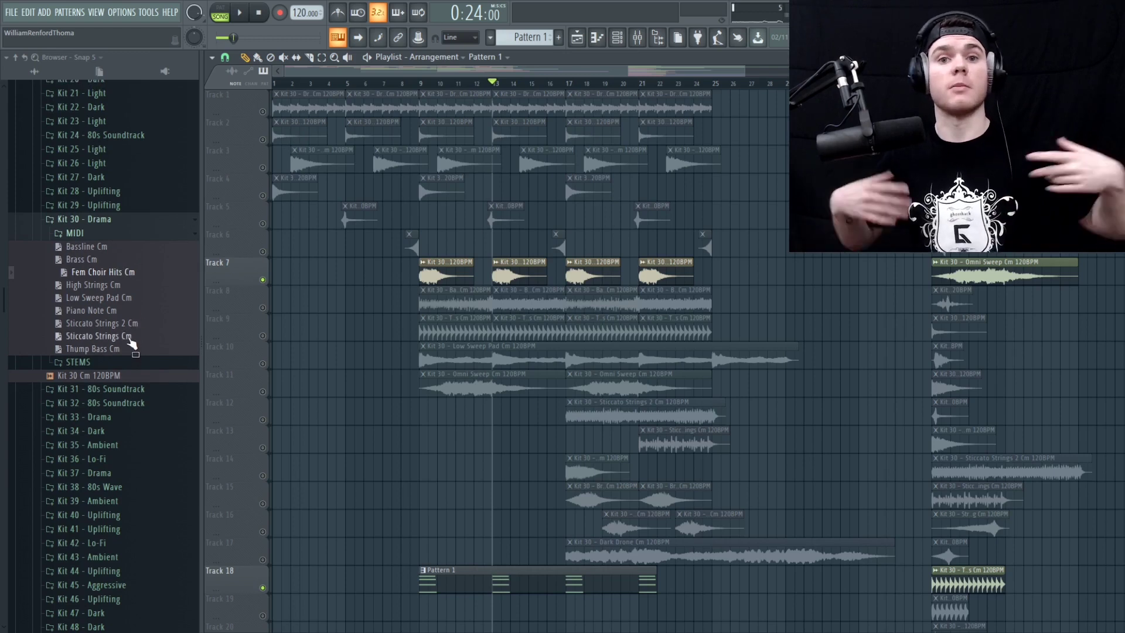
pyautogui.moveTo(129, 340); pyautogui.dragTo(116, 228)
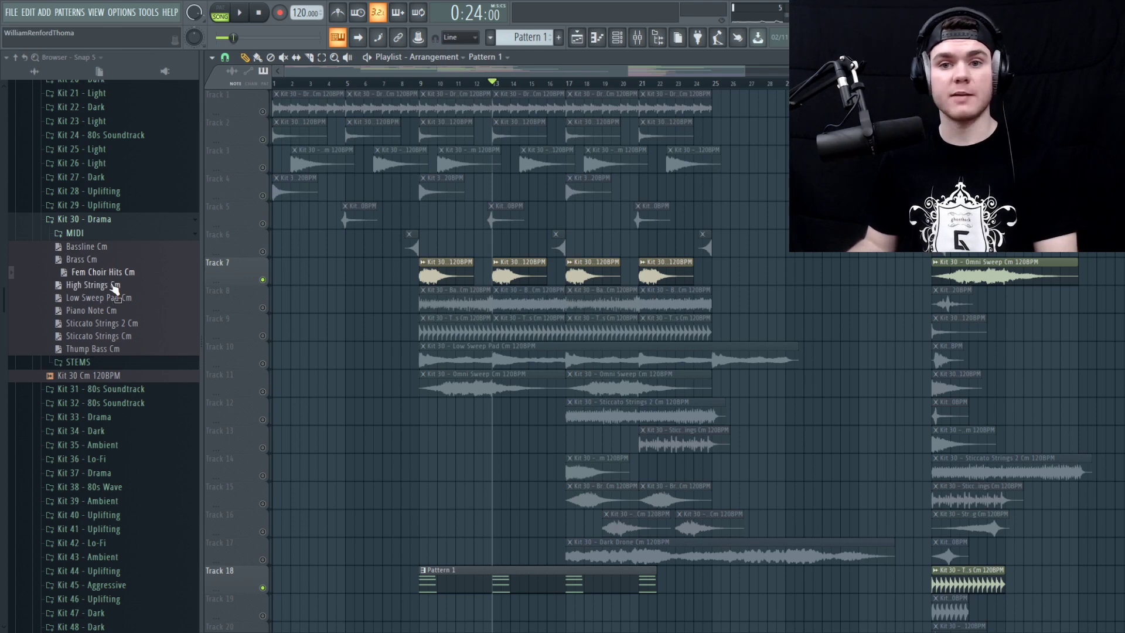
pyautogui.moveTo(121, 300); pyautogui.dragTo(103, 320)
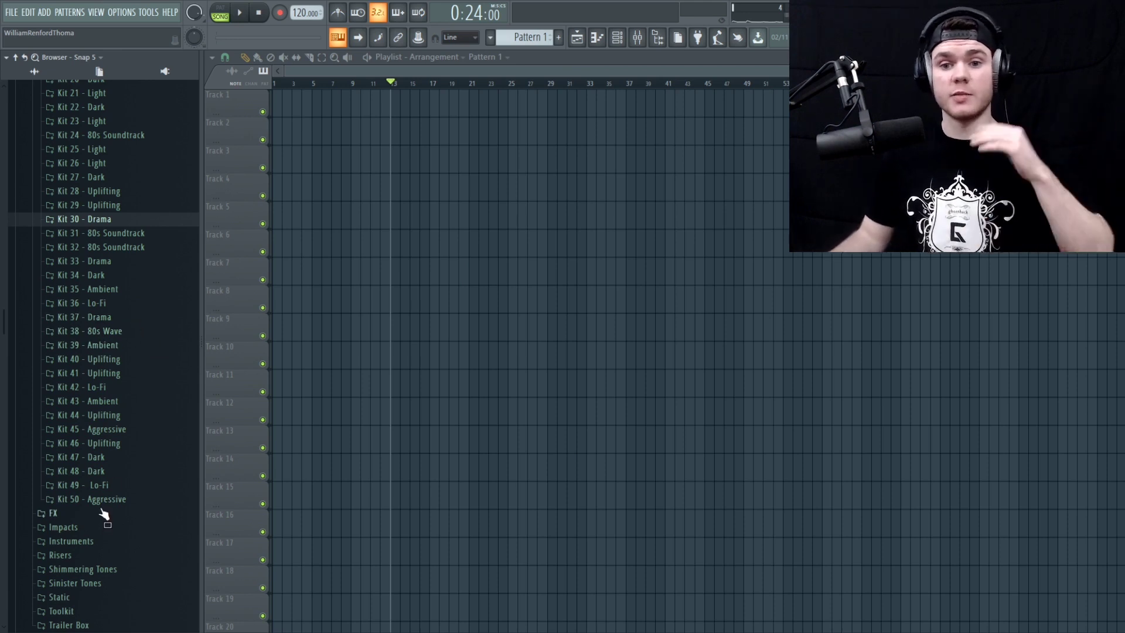
# Step: Collapse the Construction Kits folder to reveal the other sound category folders of the Tesseract cinematic library
pyautogui.scroll(8, 106, 498)
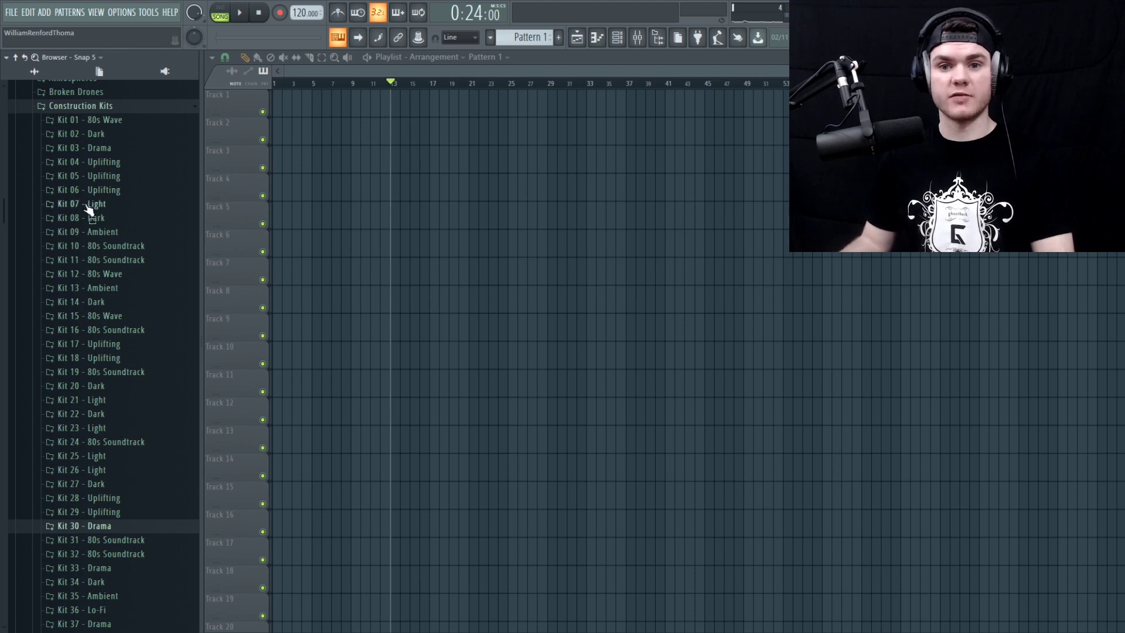
pyautogui.scroll(2, 122, 332)
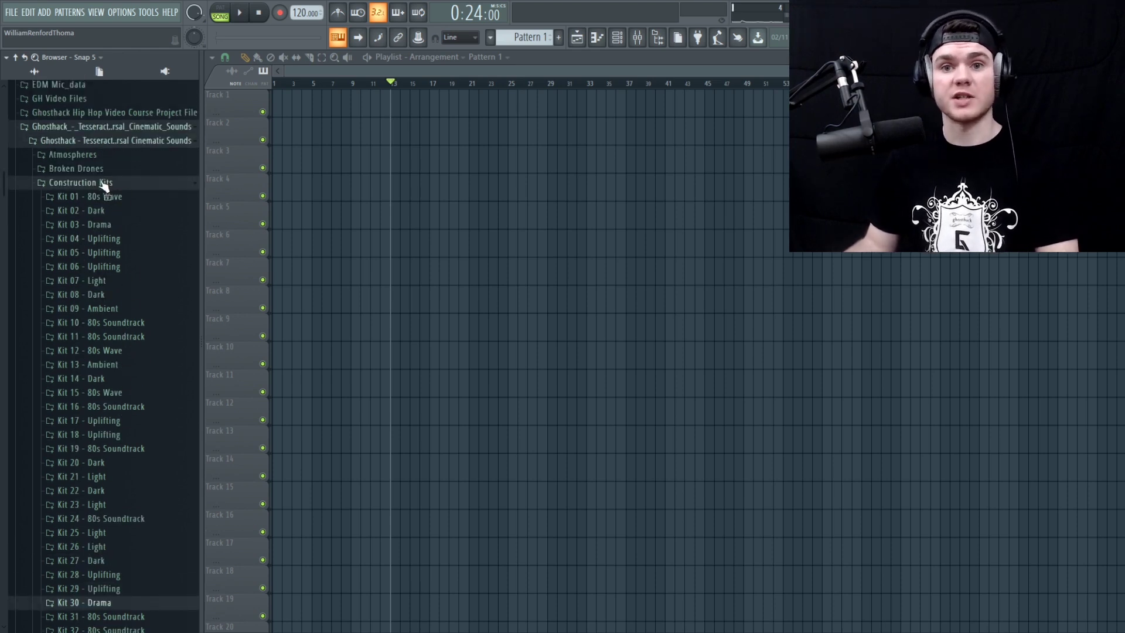
pyautogui.click(105, 183)
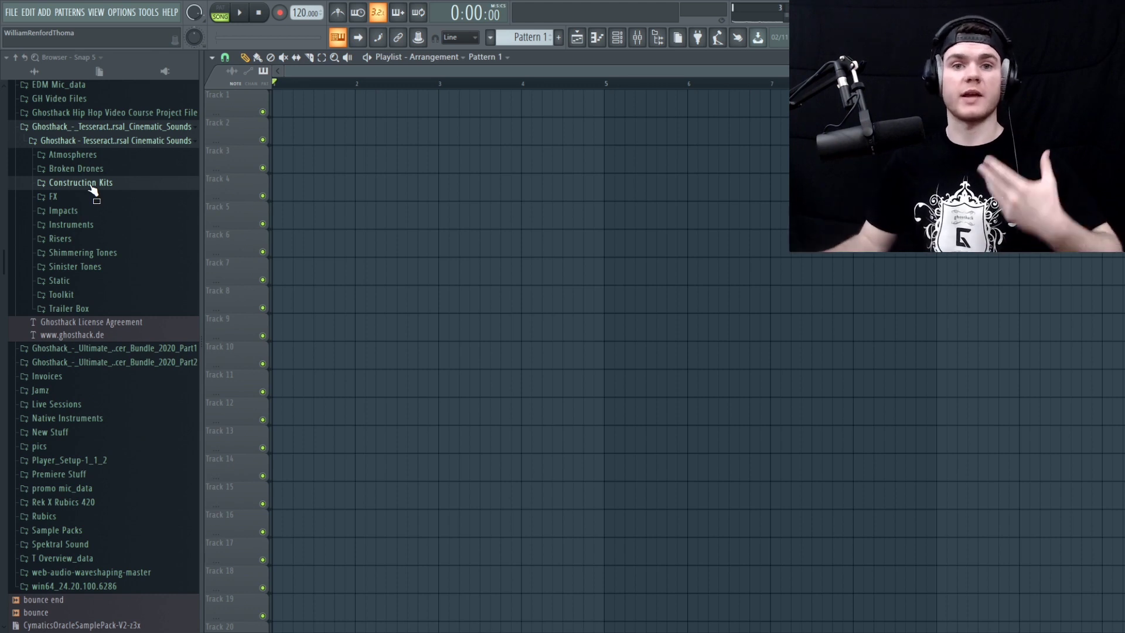
pyautogui.scroll(3, 94, 191)
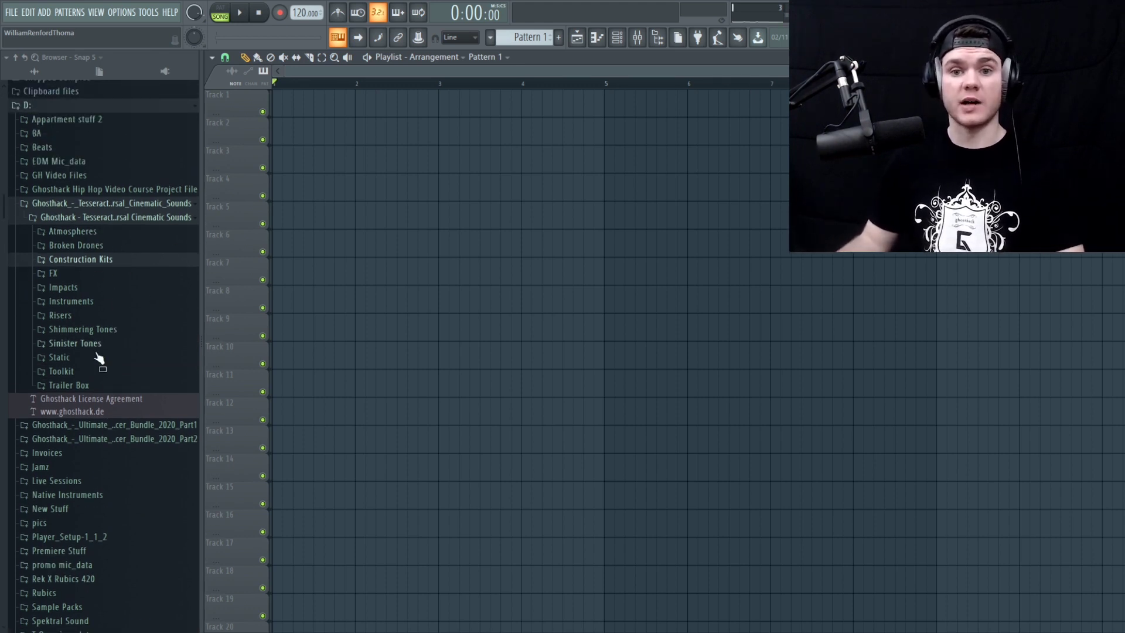
# Step: Open the Trailer Drums & Hits folder inside Trailer Box and audition trailer drum loops 03, 17, 19, 20, 21 and 22
pyautogui.click(93, 386)
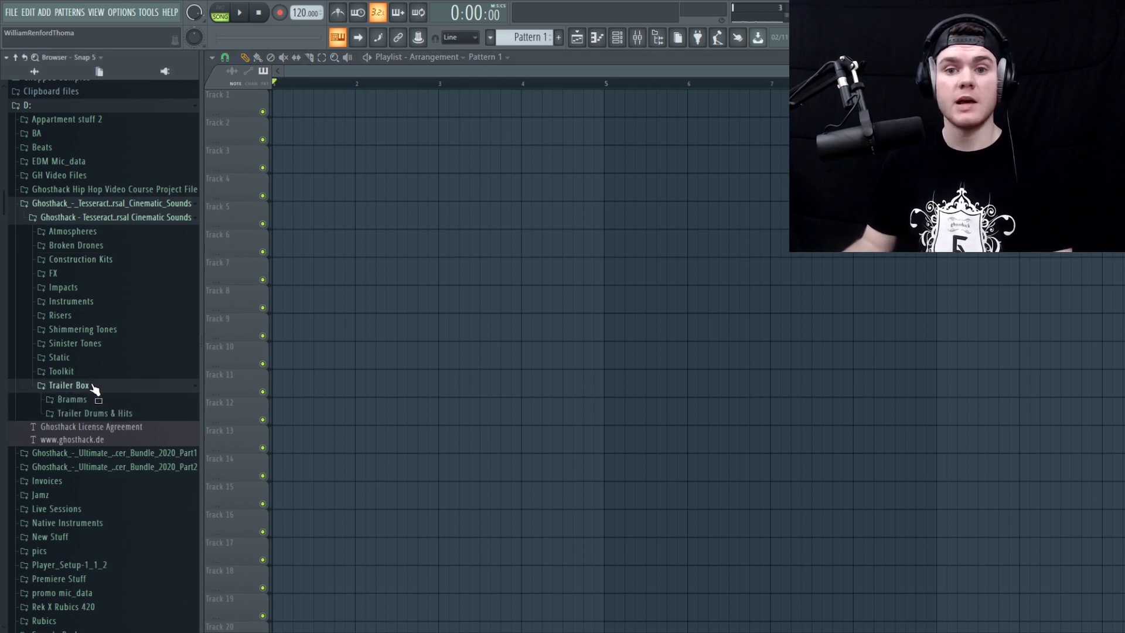
pyautogui.click(134, 414)
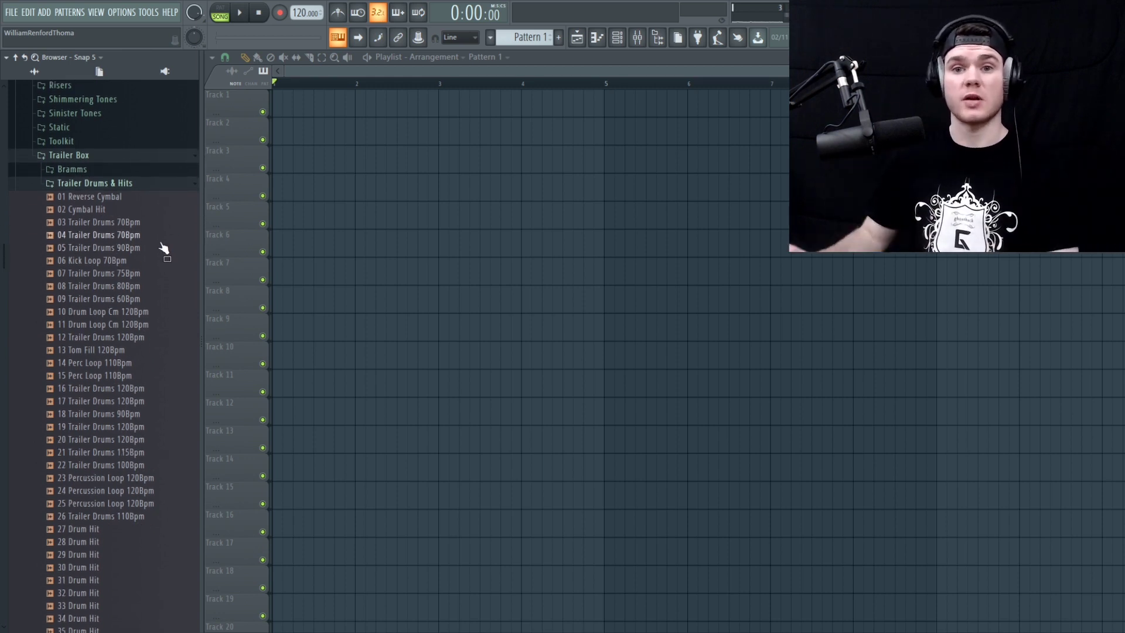
pyautogui.click(128, 223)
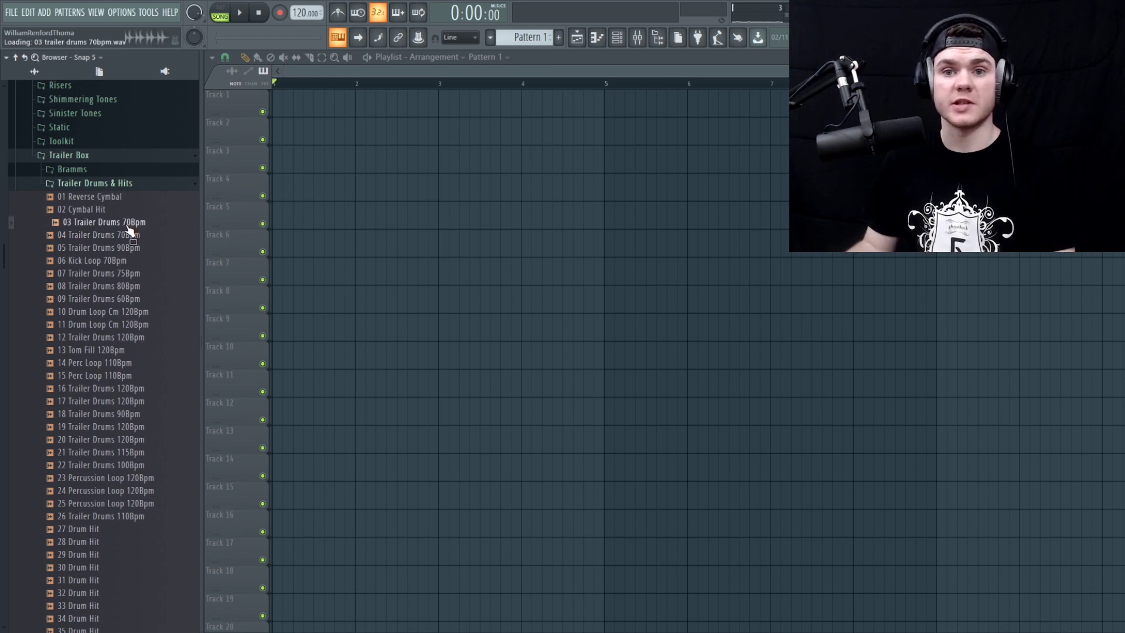
pyautogui.click(149, 402)
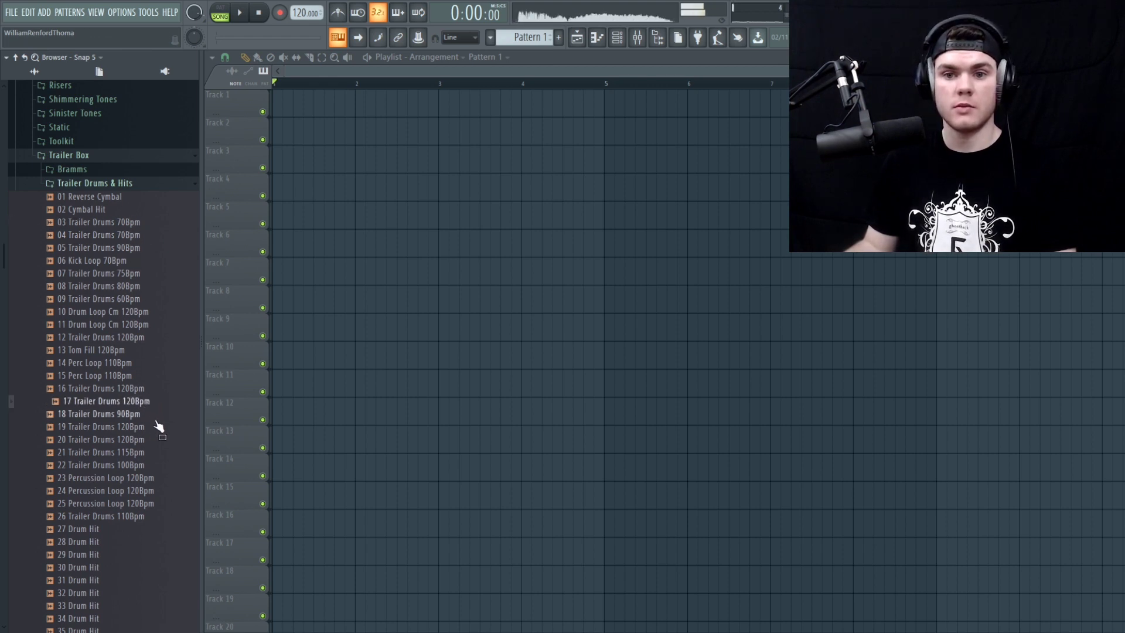
pyautogui.click(153, 428)
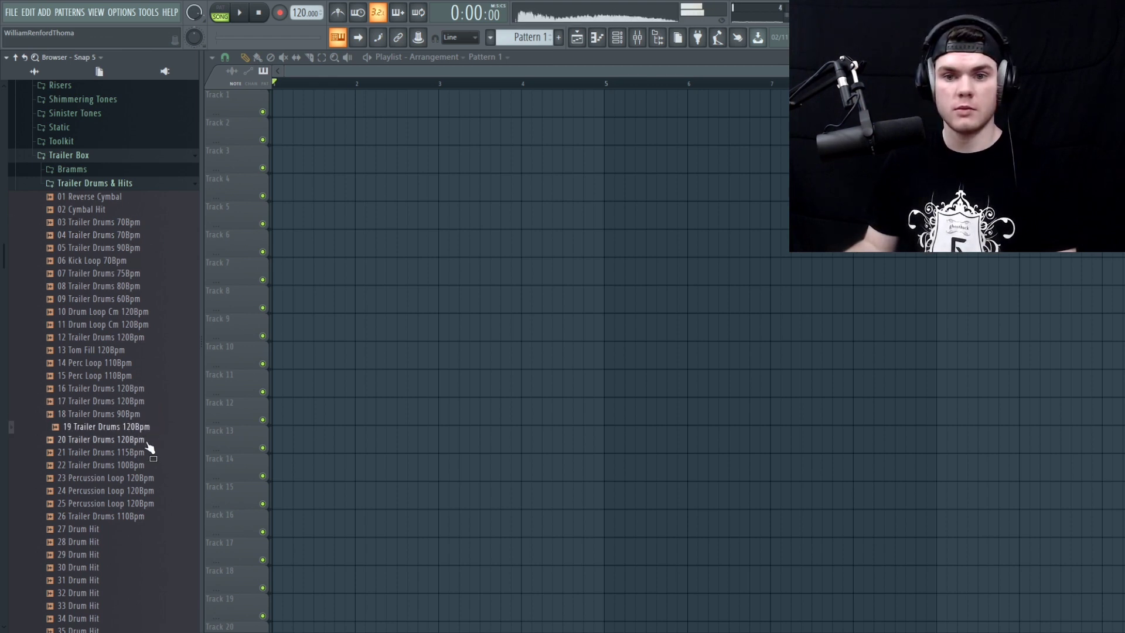
pyautogui.click(148, 441)
pyautogui.click(146, 454)
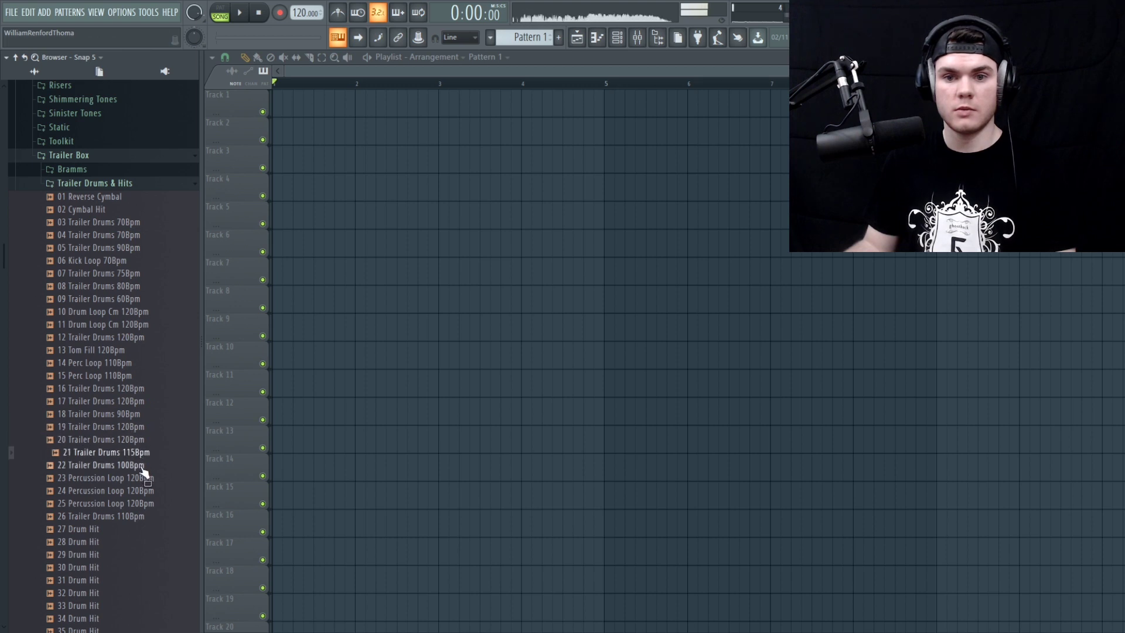
pyautogui.click(143, 468)
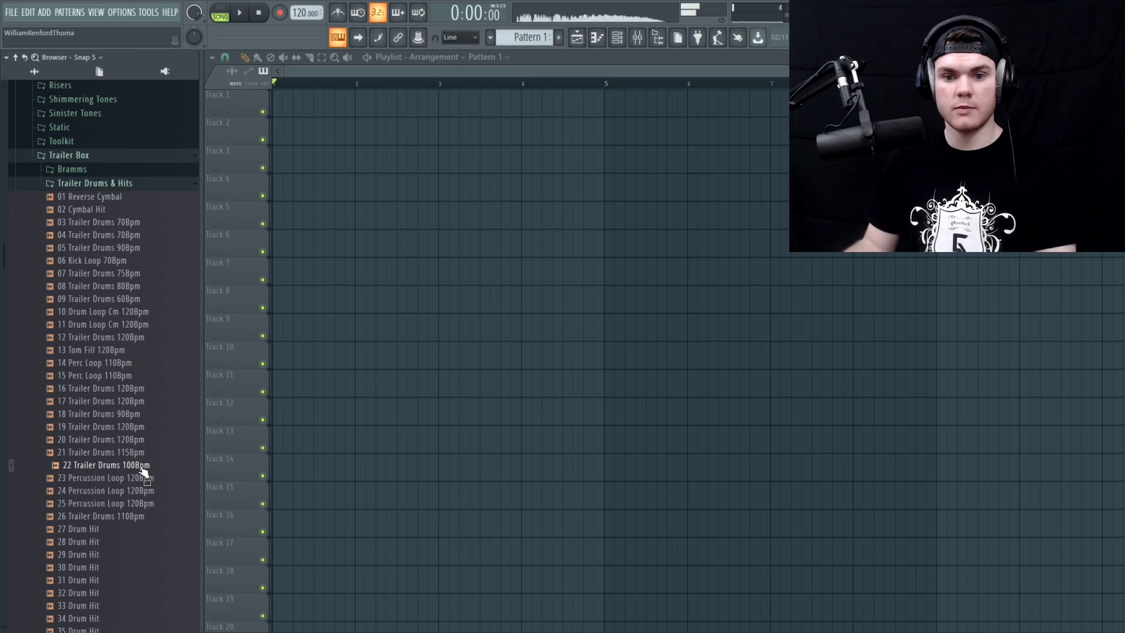
# Step: Set the project tempo to 90 BPM and place the 05 Trailer Drums 90Bpm loop on Track 1 at bar 1
pyautogui.moveTo(141, 468); pyautogui.dragTo(317, 94)
pyautogui.scroll(-3, 317, 88)
pyautogui.moveTo(301, 12); pyautogui.dragTo(301, 38)
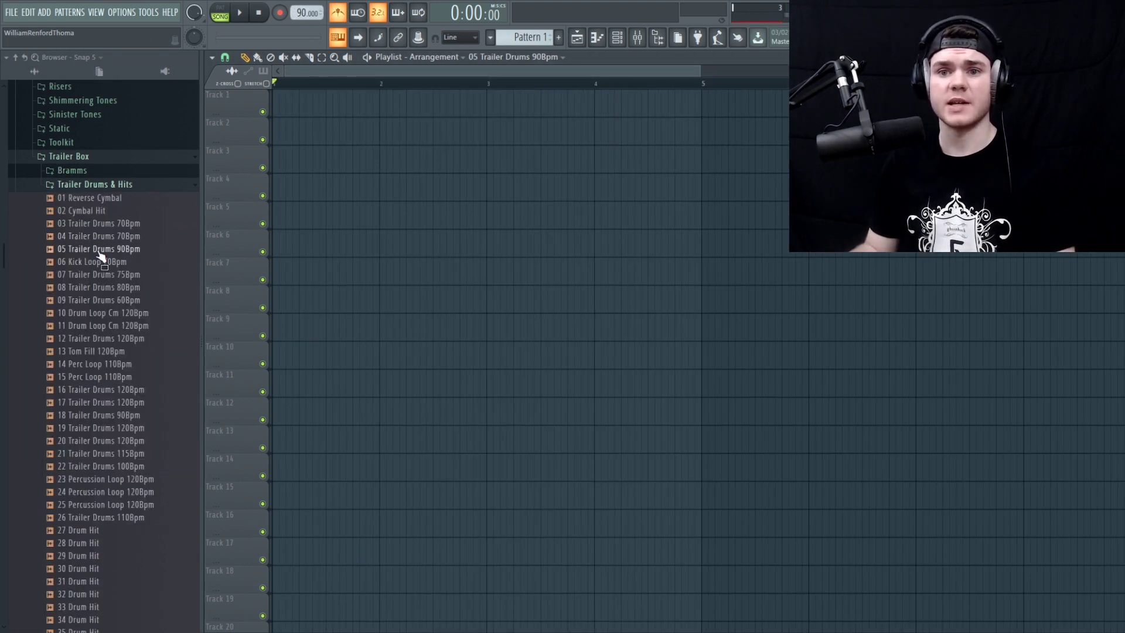
pyautogui.moveTo(99, 256); pyautogui.dragTo(303, 111)
# Step: Listen to the drum loop on Track 1 from bar 1 and turn off the metronome
pyautogui.press('space')
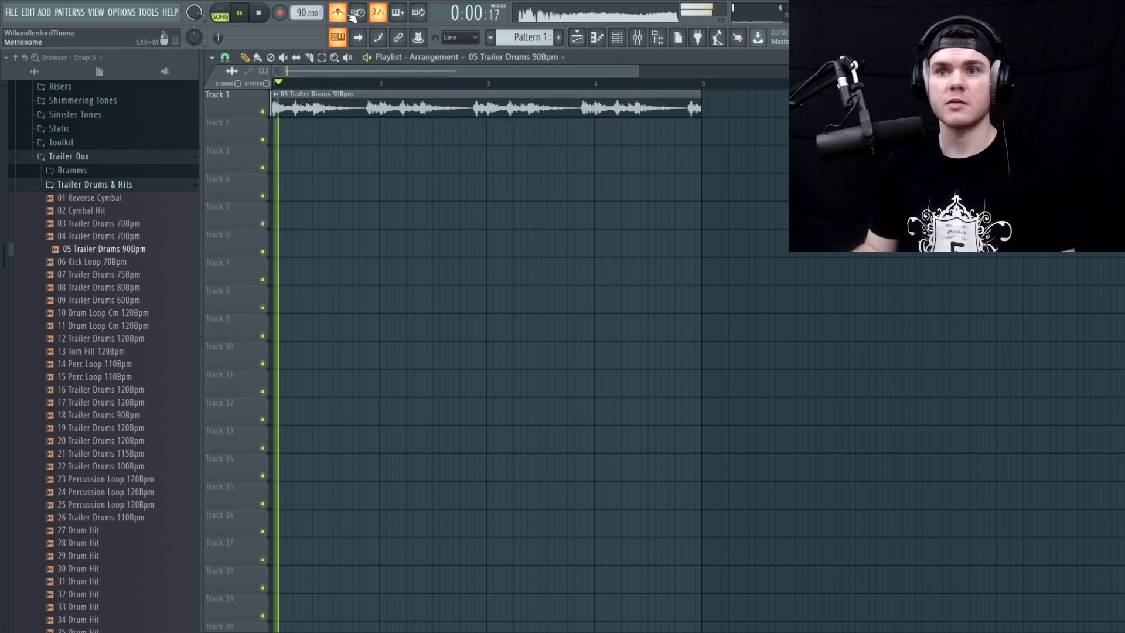
pyautogui.click(352, 14)
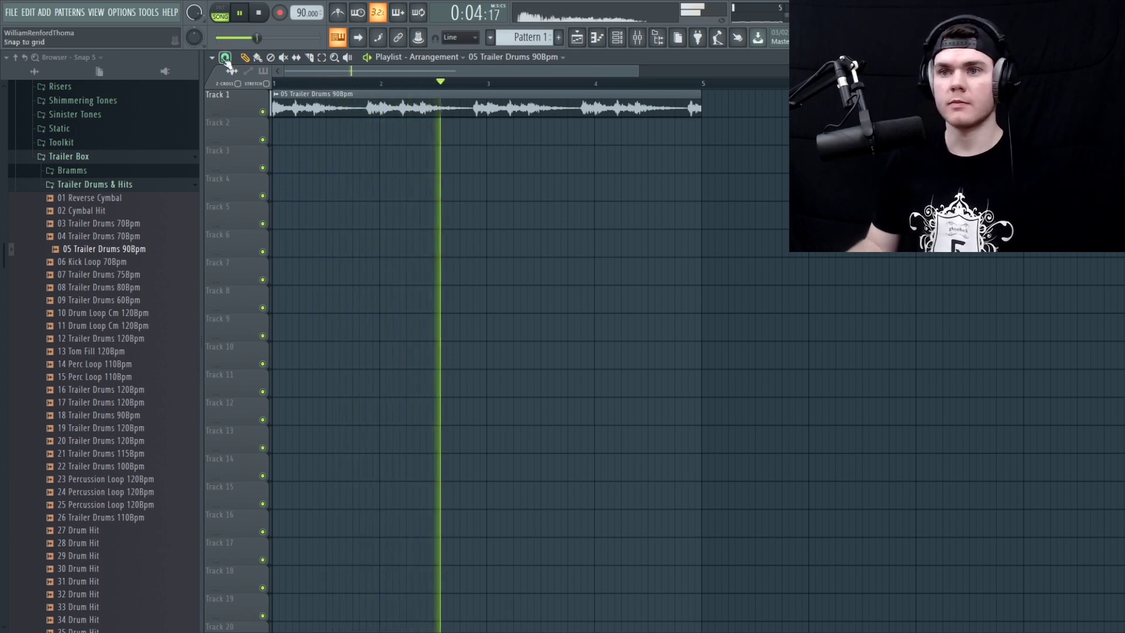
pyautogui.press('space')
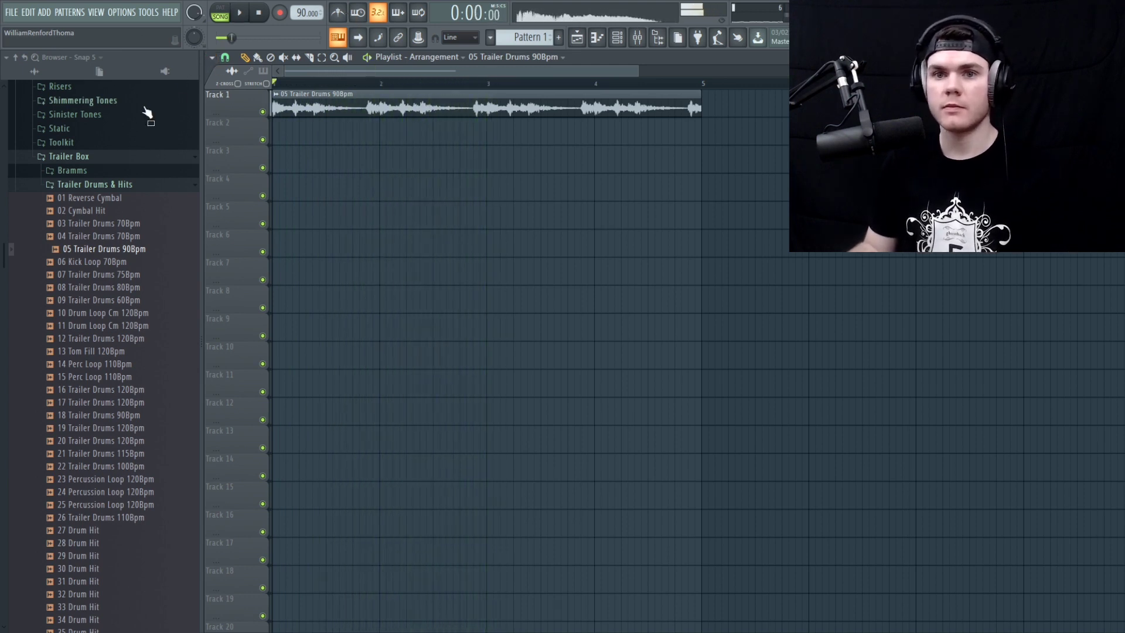
# Step: Collapse the Trailer Box folders, open the Instruments folder, and place 10 Strings C# 70Bpm on Track 2 at bar 1
pyautogui.click(95, 185)
pyautogui.click(94, 158)
pyautogui.scroll(5, 134, 225)
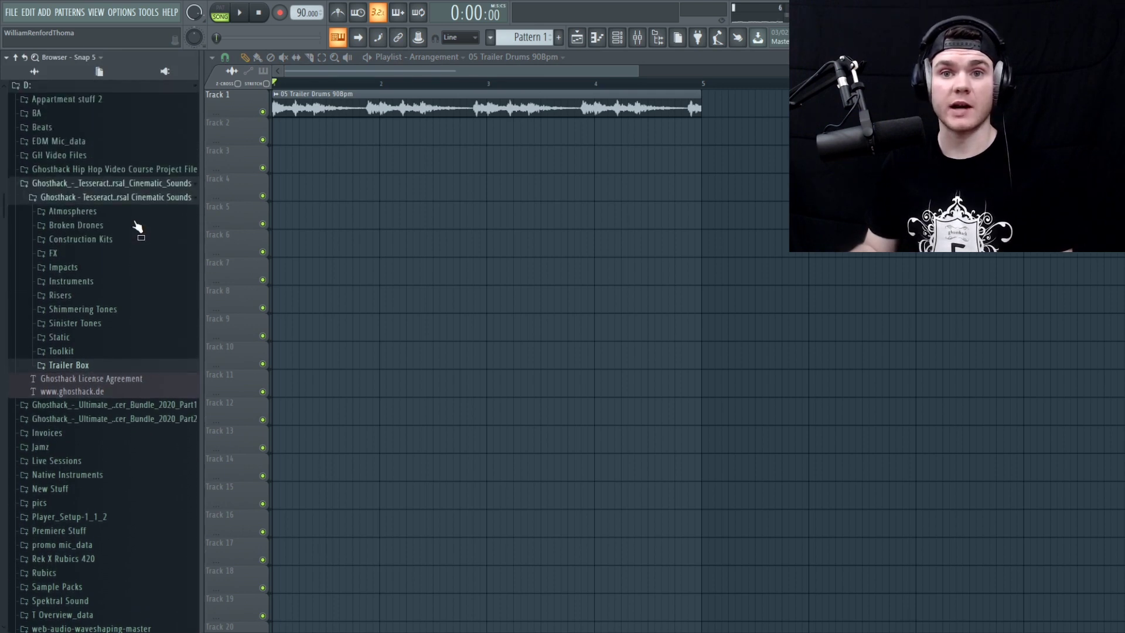
pyautogui.click(117, 303)
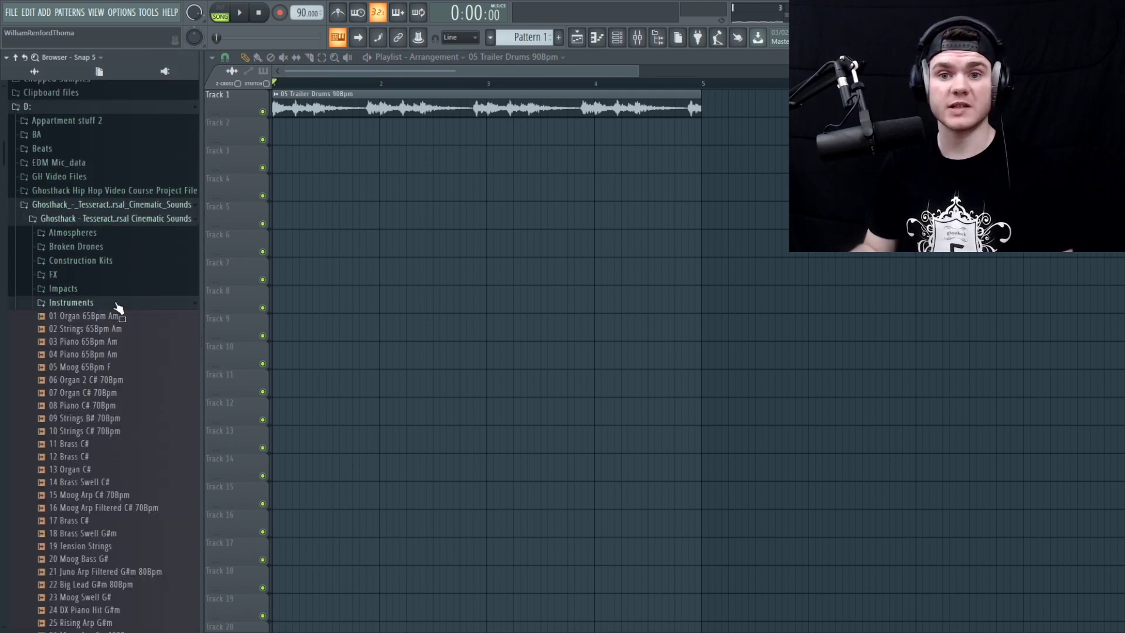
pyautogui.scroll(-5, 126, 299)
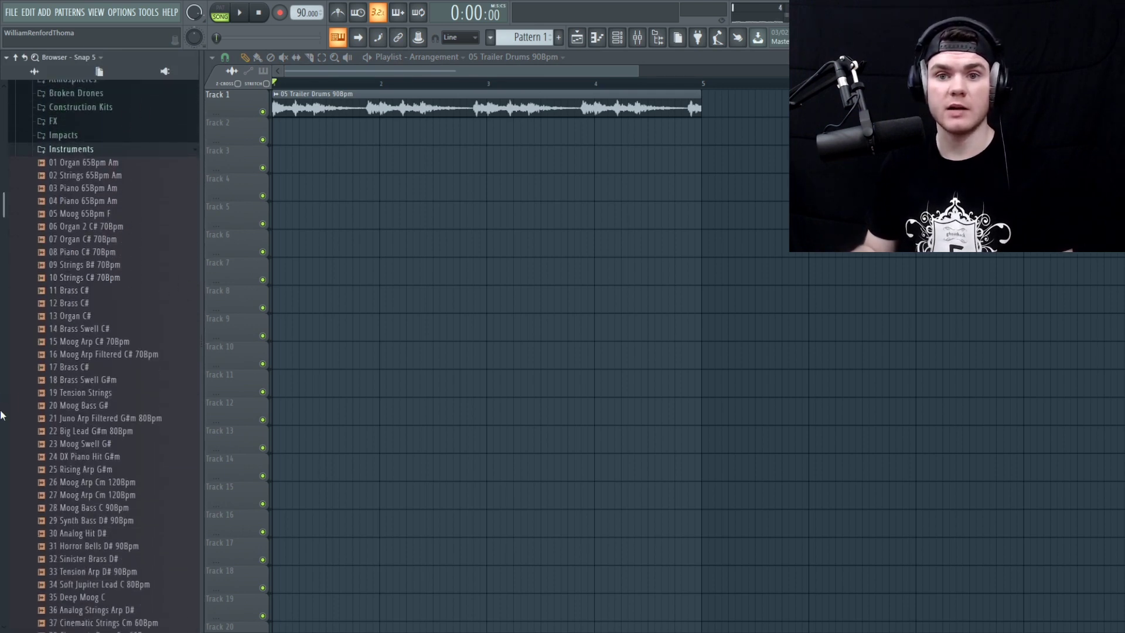
pyautogui.moveTo(111, 285); pyautogui.dragTo(295, 134)
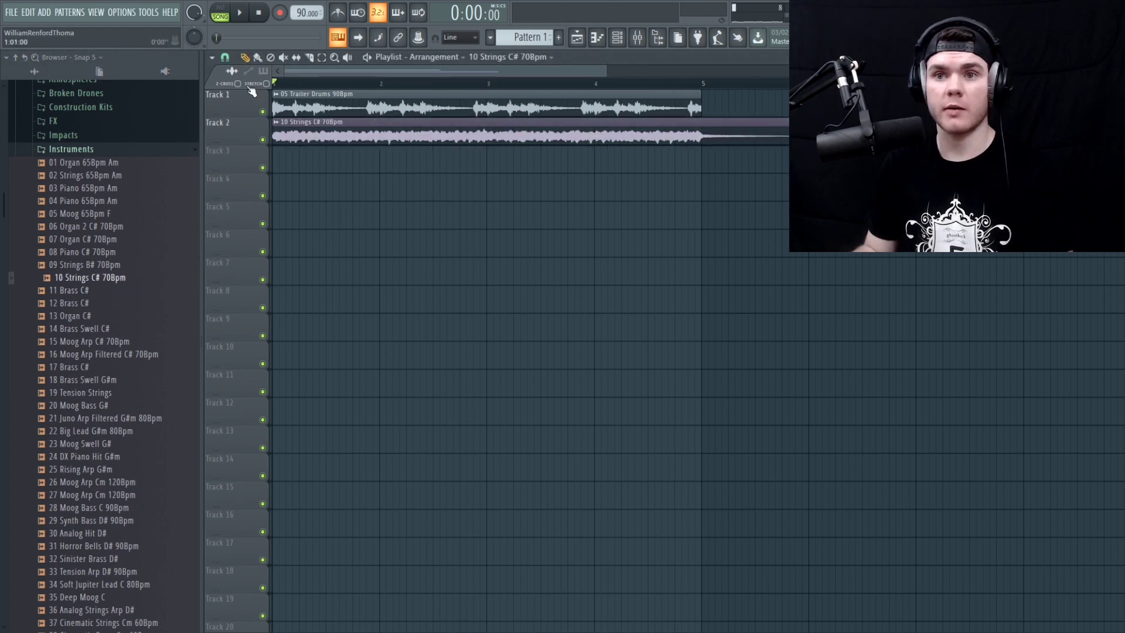
# Step: Listen to the strings with the drums and lower the strings clip's channel volume to about 52%
pyautogui.press('space')
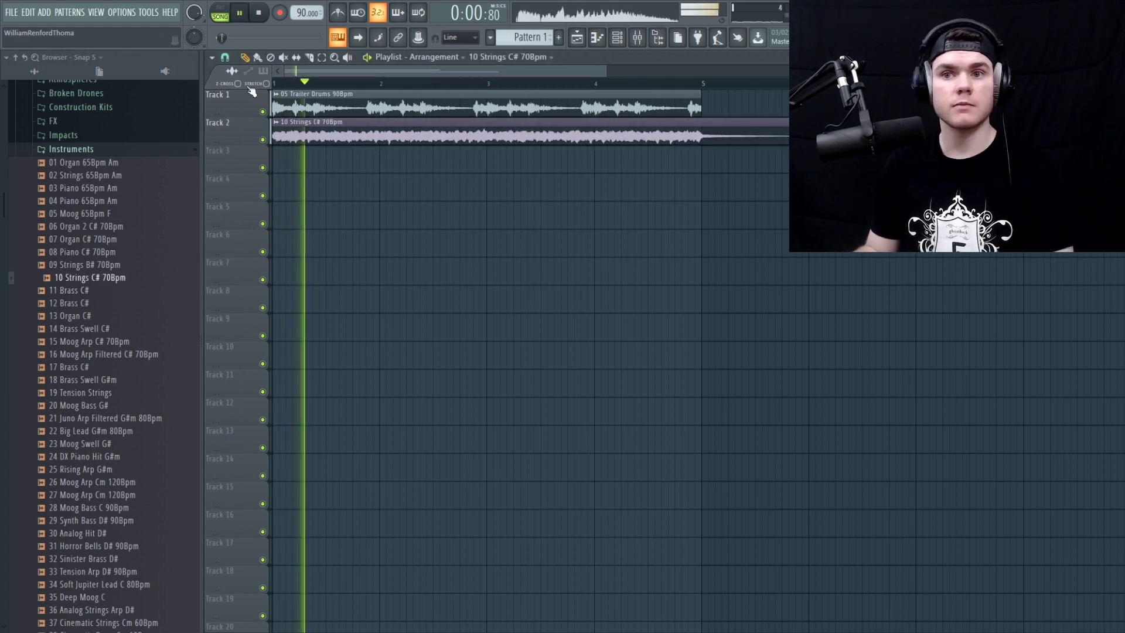
pyautogui.rightClick(377, 151)
pyautogui.rightClick(626, 161)
pyautogui.doubleClick(621, 134)
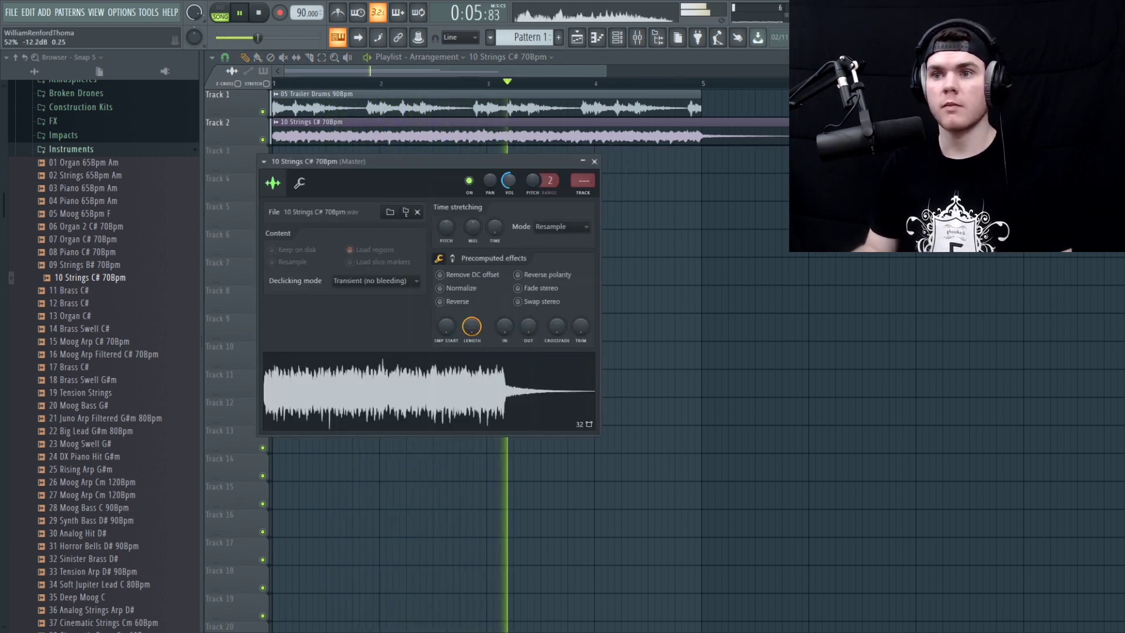
pyautogui.click(594, 162)
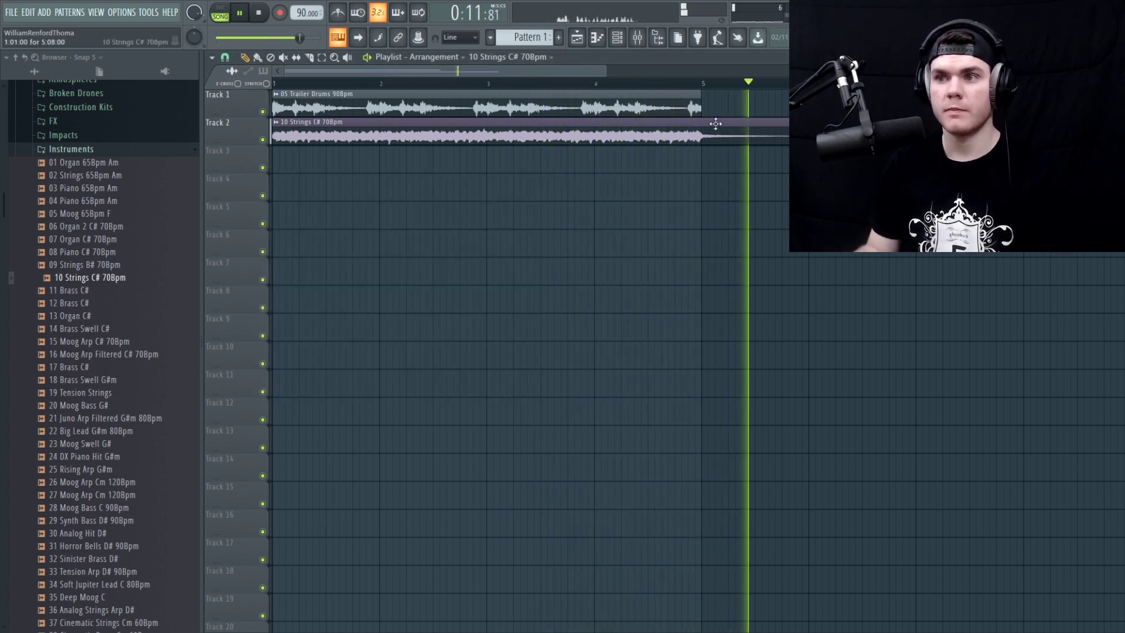
pyautogui.press('space')
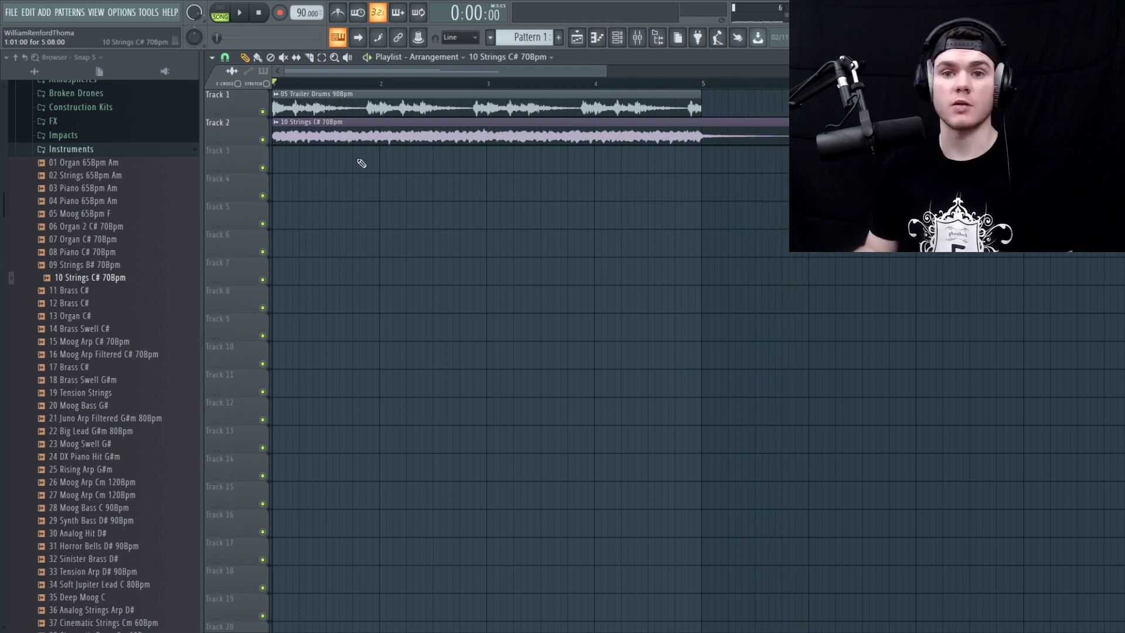
# Step: Audition 08 Piano C# 70Bpm, place it on Track 3 at bar 1, and lower its channel volume to about 59%
pyautogui.click(95, 253)
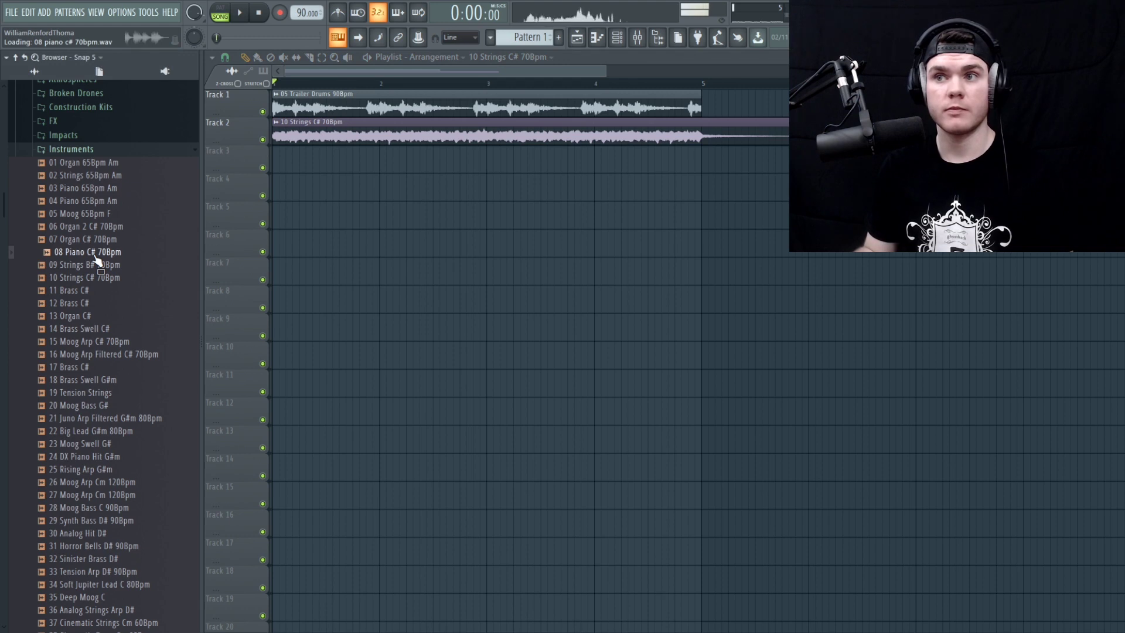
pyautogui.moveTo(95, 258); pyautogui.dragTo(297, 171)
pyautogui.doubleClick(386, 165)
pyautogui.press('space')
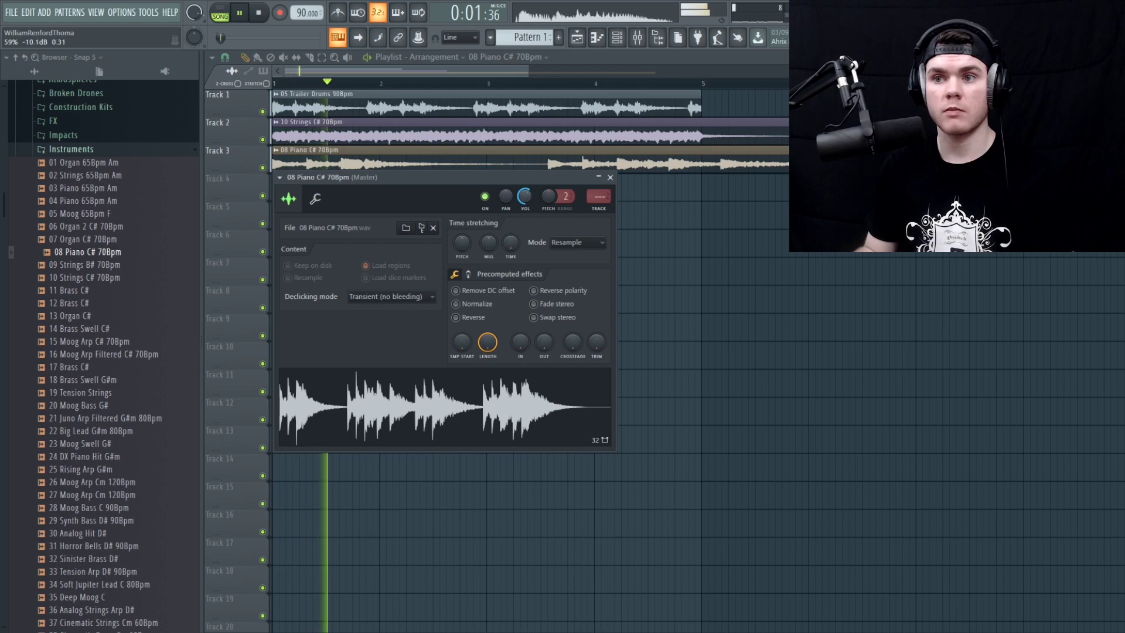
pyautogui.click(610, 177)
pyautogui.press('space')
# Step: Time-stretch the 08 Piano C# 70Bpm clip from its original 70 BPM to fit the project, using the Stretch mode
pyautogui.scroll(-3, 445, 163)
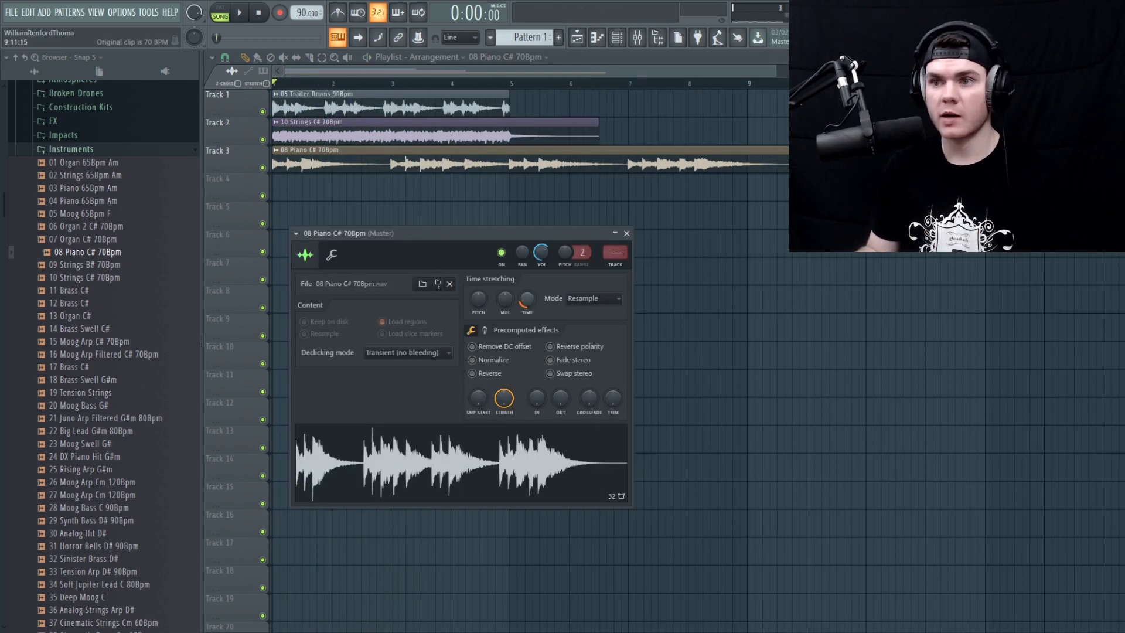
pyautogui.click(581, 299)
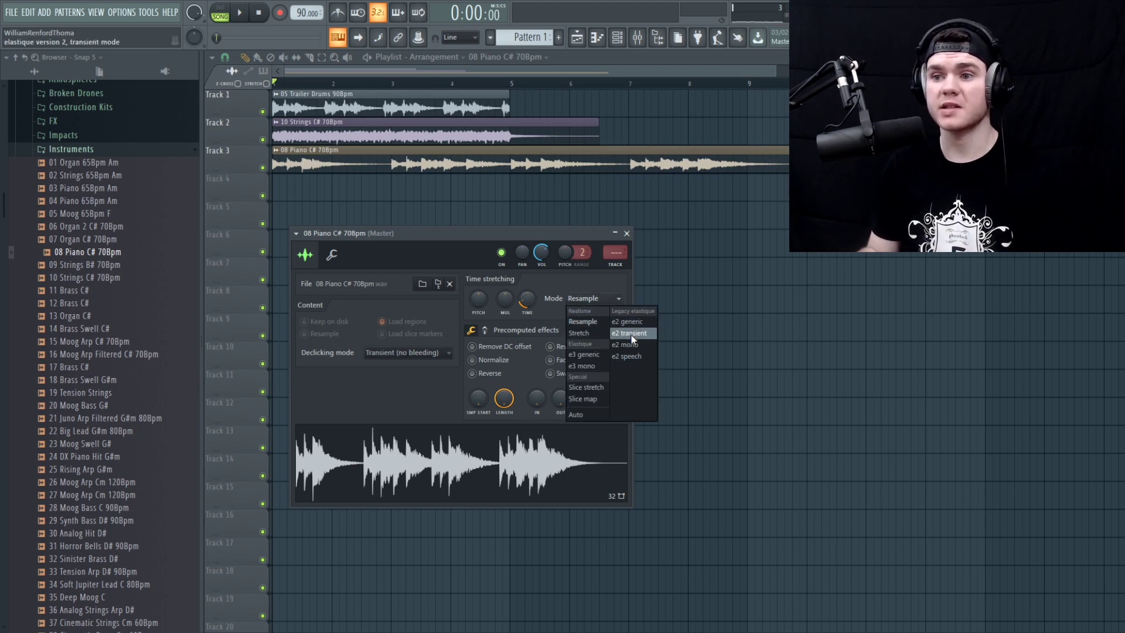
pyautogui.click(600, 333)
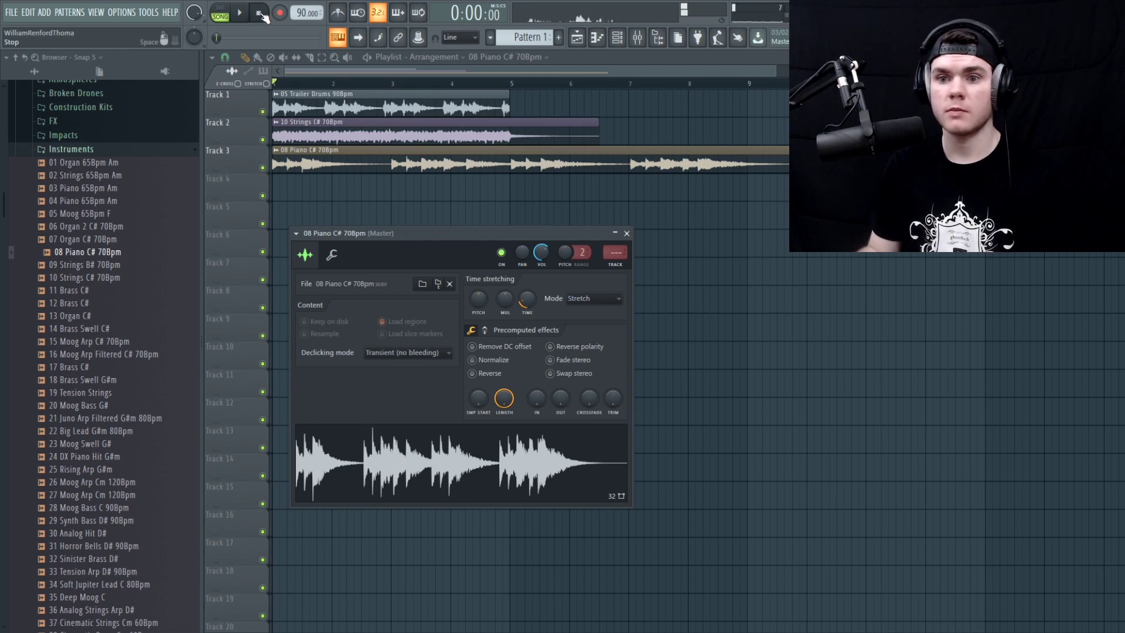
# Step: Repeat the drum loop at bar 5 on Track 1, move the strings clip to bar 5 on Track 2, and play the arrangement
pyautogui.click(246, 82)
pyautogui.press('space')
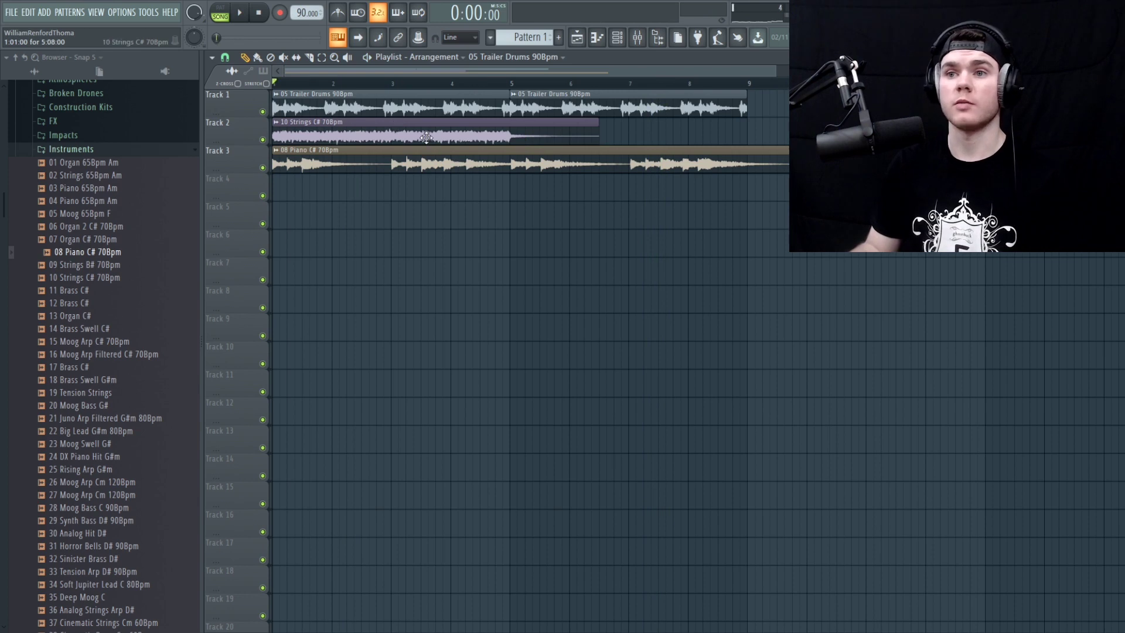
pyautogui.moveTo(426, 138); pyautogui.dragTo(664, 137)
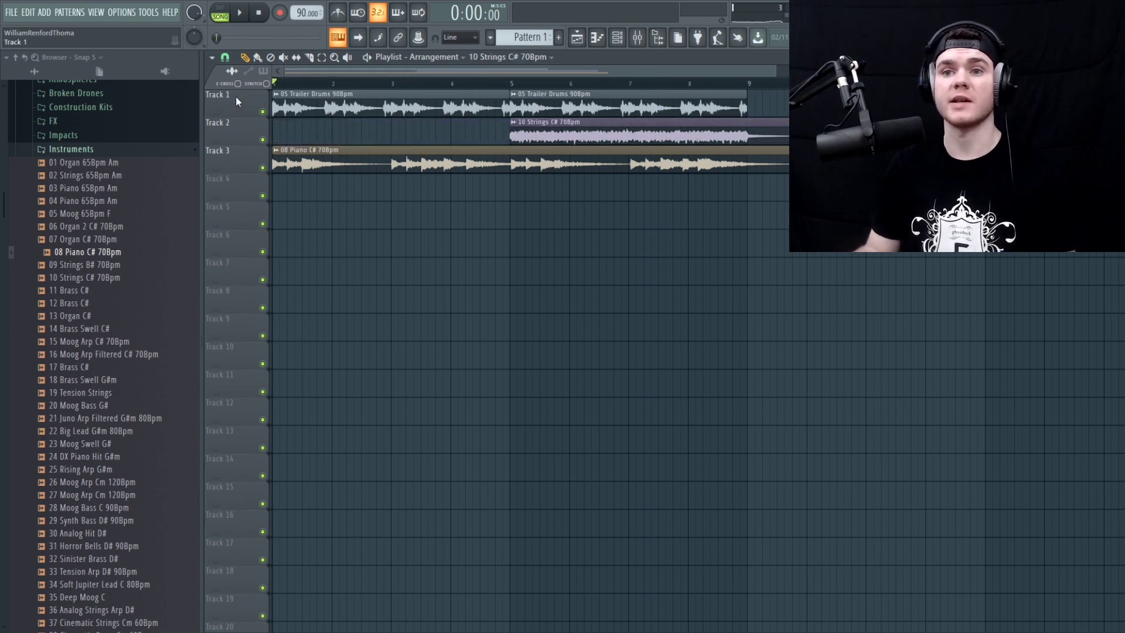
pyautogui.press('space')
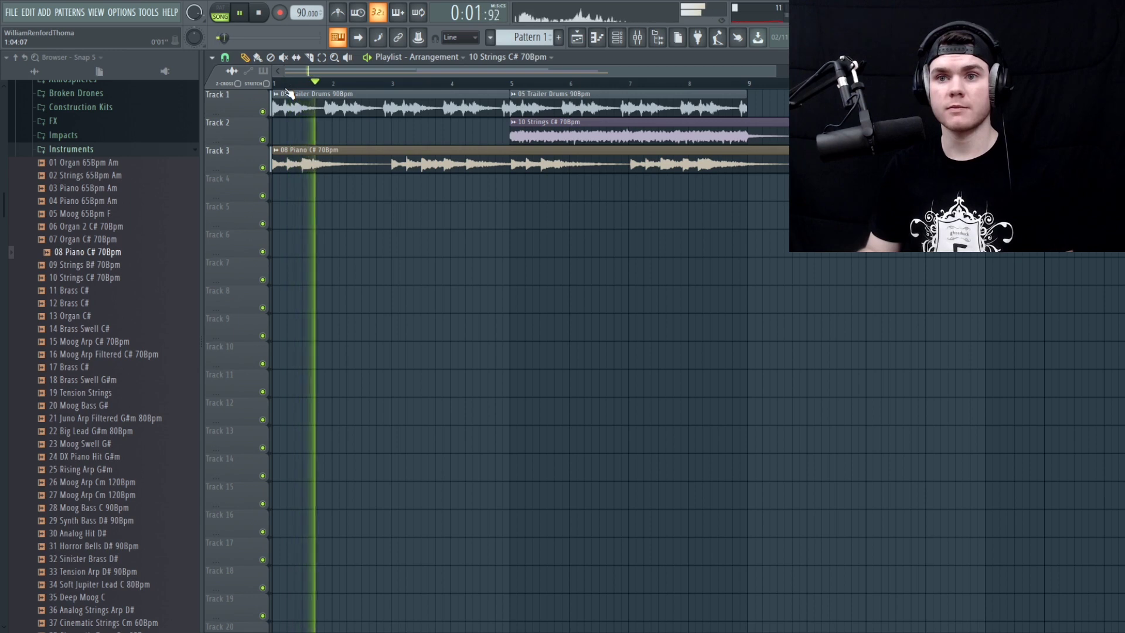
pyautogui.press('space')
# Step: Audition 07 Organ C# 70Bpm and place it on Track 7 at bar 1
pyautogui.moveTo(340, 72); pyautogui.dragTo(374, 73)
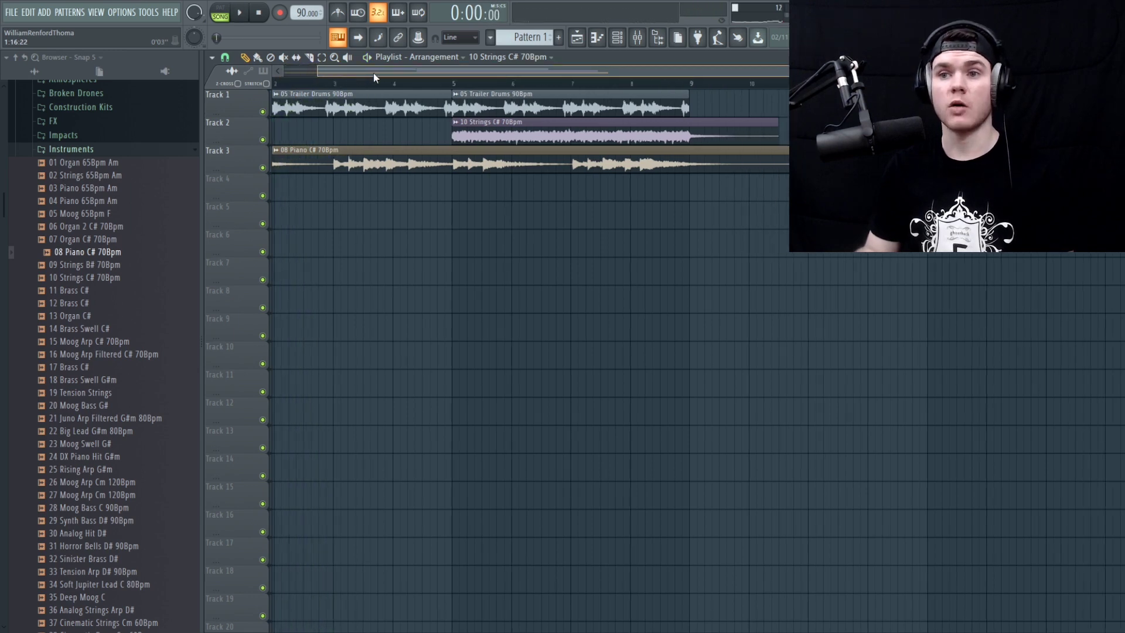
pyautogui.scroll(-2, 675, 84)
pyautogui.click(109, 237)
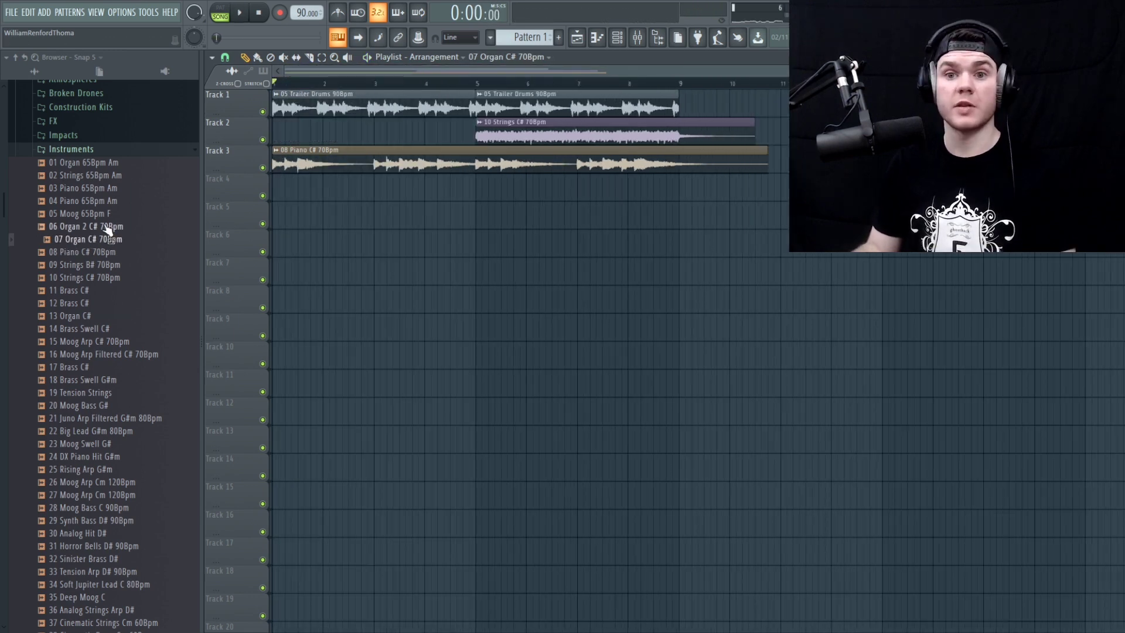
pyautogui.moveTo(79, 245); pyautogui.dragTo(293, 276)
# Step: Solo Track 7 and listen to the organ clip from bar 1 and from its louder part around bars 9 and 10
pyautogui.rightClick(263, 280)
pyautogui.press('space')
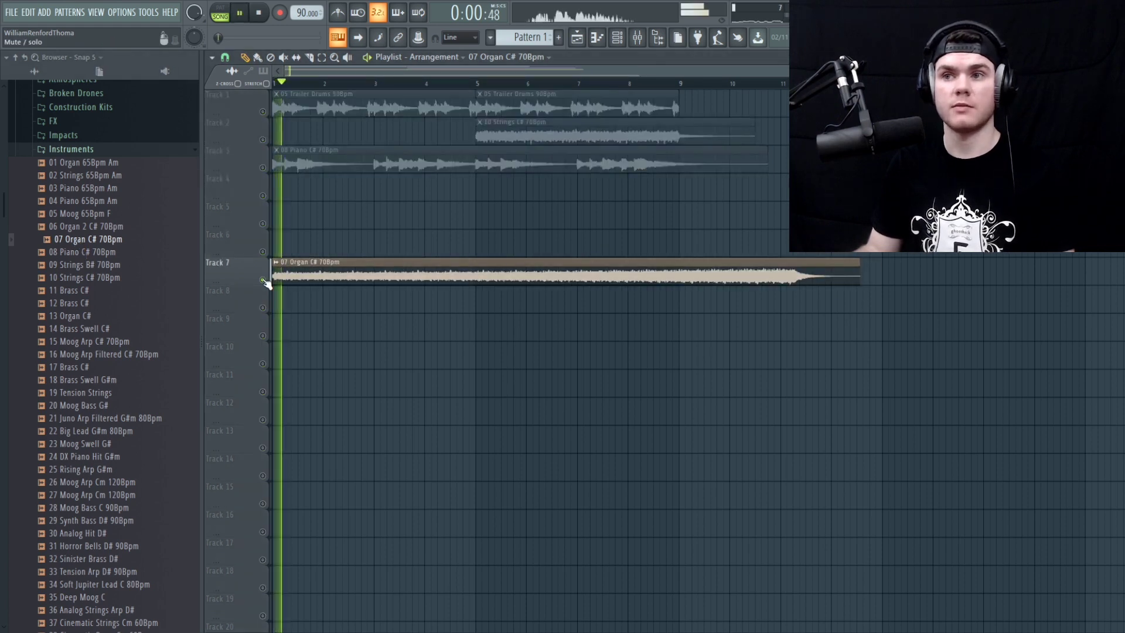
pyautogui.click(662, 86)
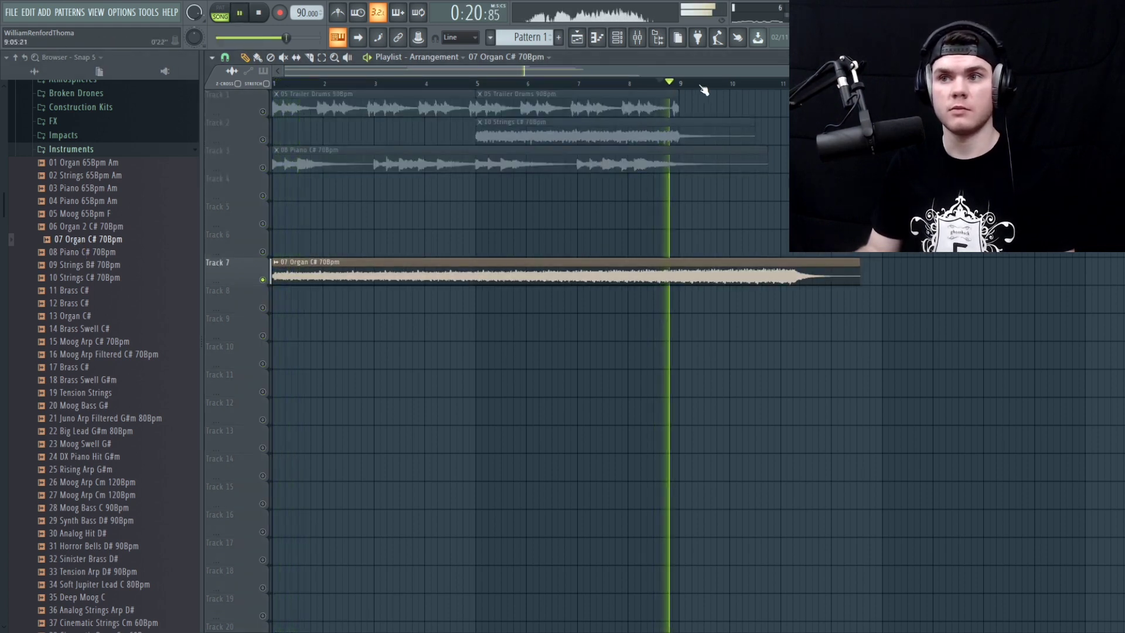
pyautogui.click(748, 85)
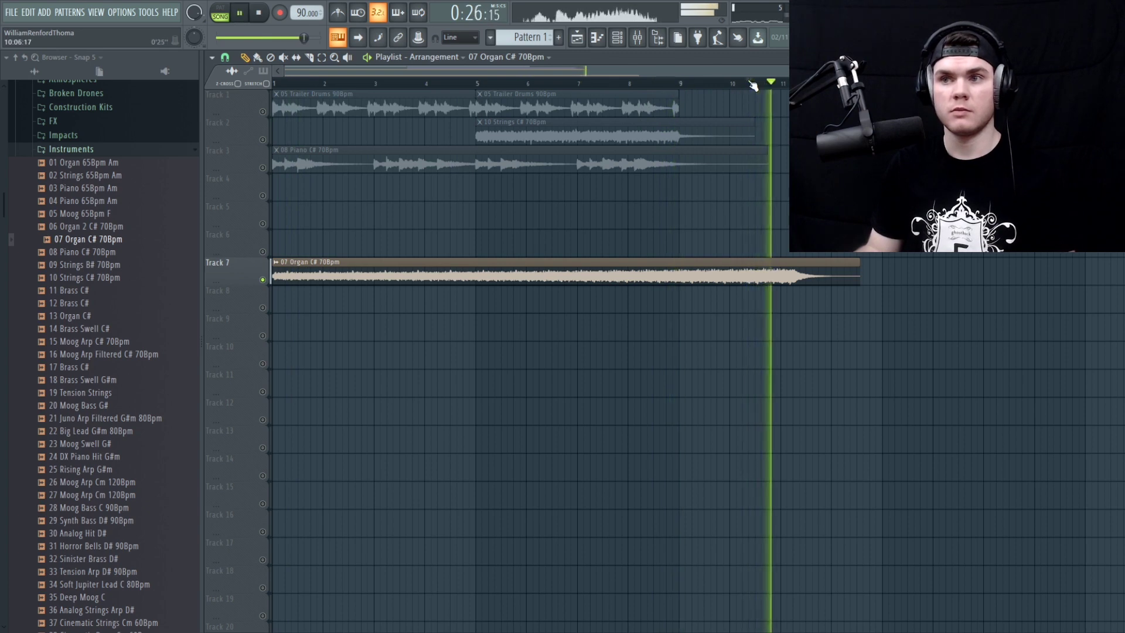
pyautogui.press('space')
# Step: Shorten the 07 Organ C# 70Bpm clip's time stretch so its build-up ends at bar 9, and play it with the metronome
pyautogui.moveTo(380, 268); pyautogui.dragTo(307, 266)
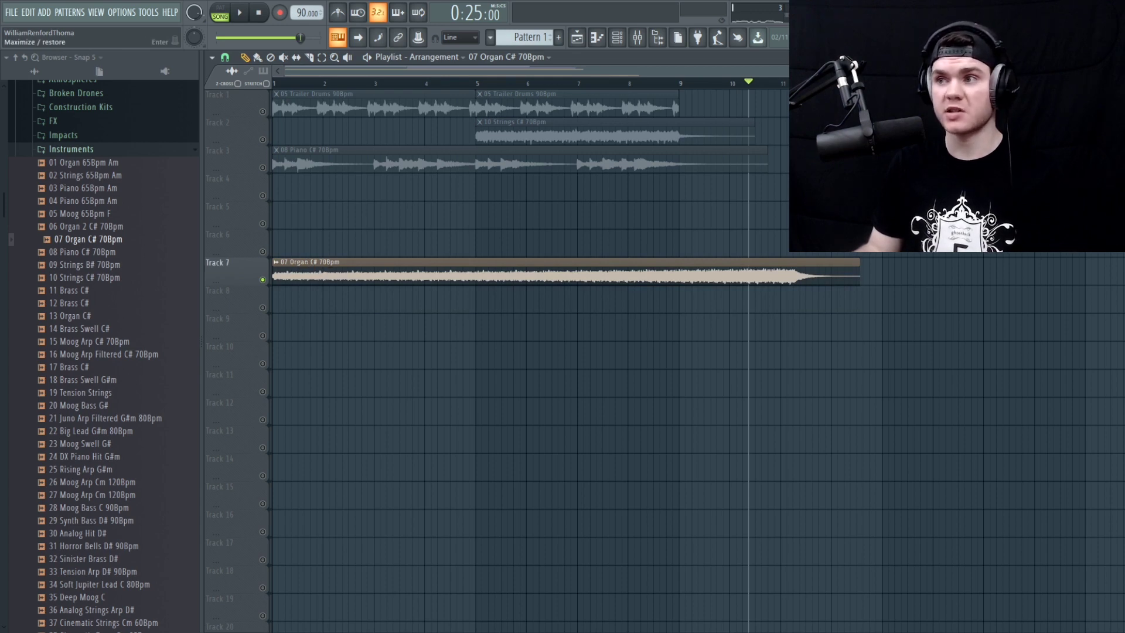
pyautogui.scroll(3, 987, 417)
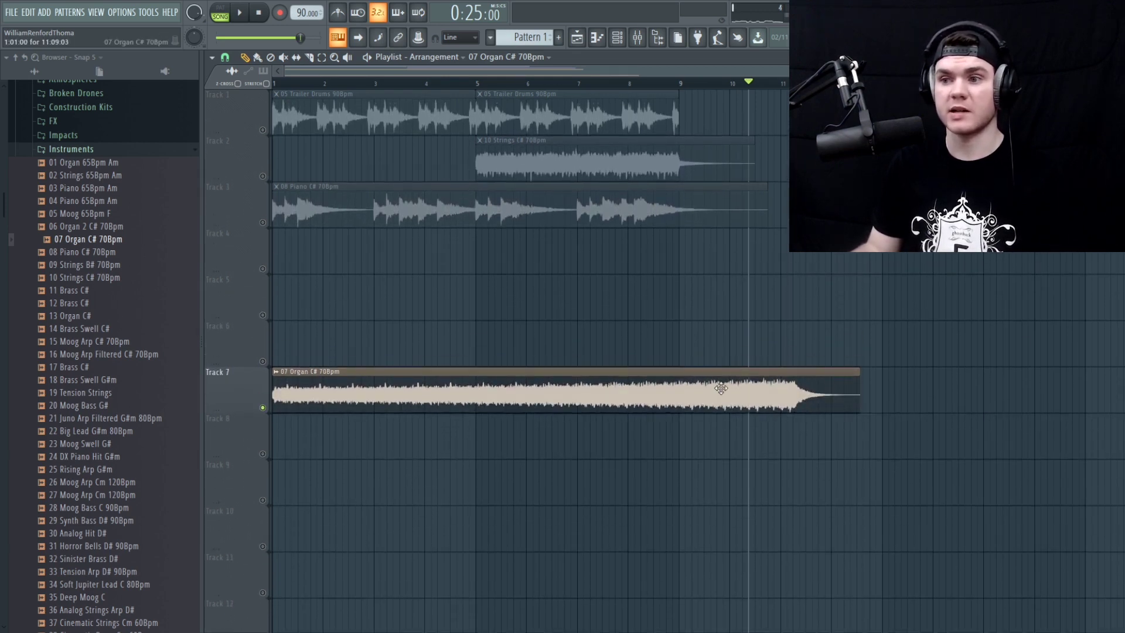
pyautogui.doubleClick(721, 388)
pyautogui.moveTo(527, 258); pyautogui.dragTo(527, 276)
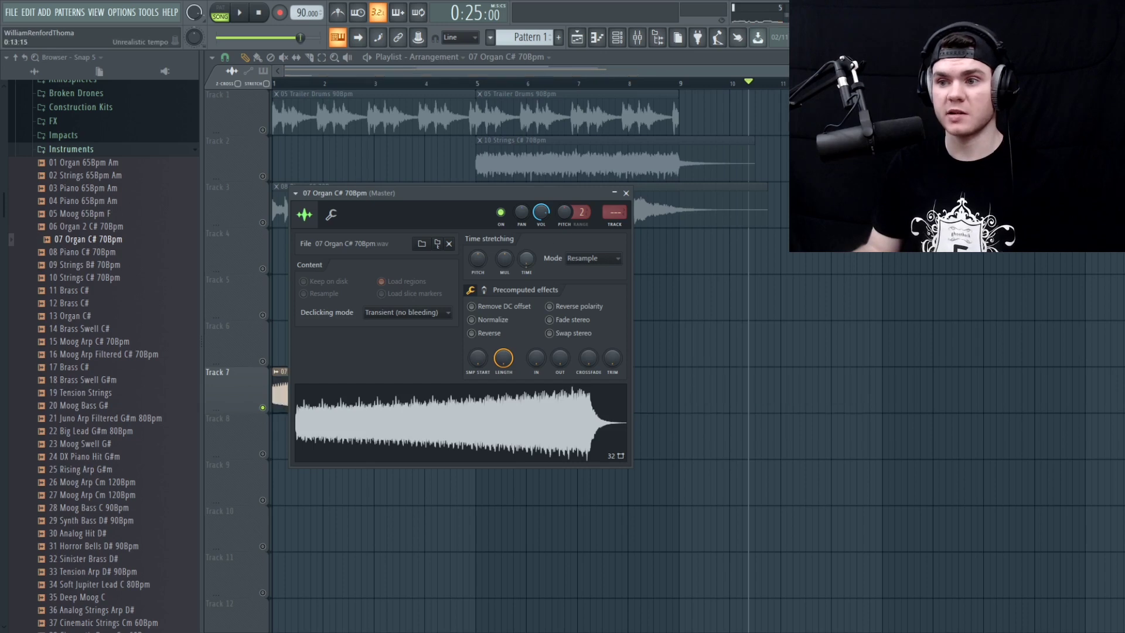
pyautogui.click(626, 193)
pyautogui.press('space')
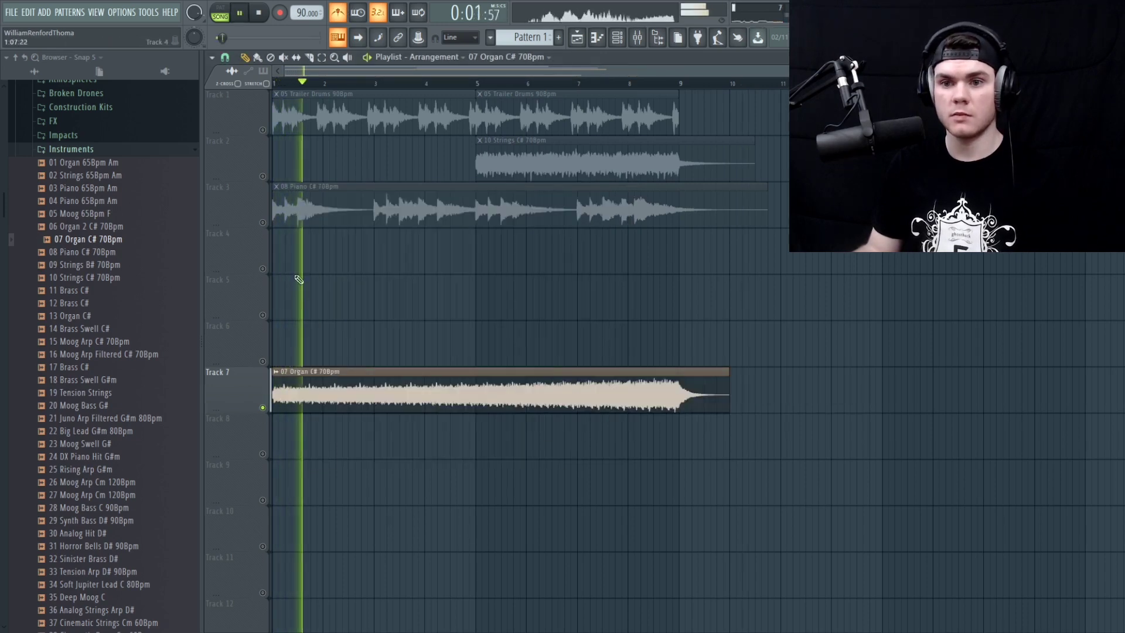
# Step: Set the organ clip's time-stretching mode to Stretch and play it from bar 1
pyautogui.doubleClick(373, 389)
pyautogui.click(584, 257)
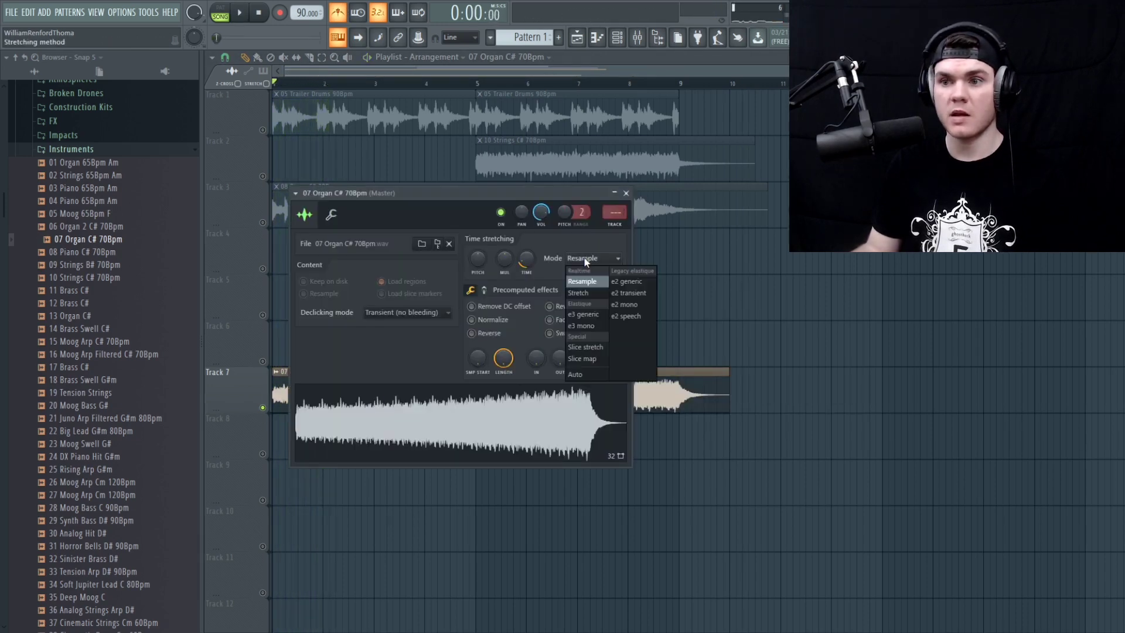
pyautogui.click(584, 292)
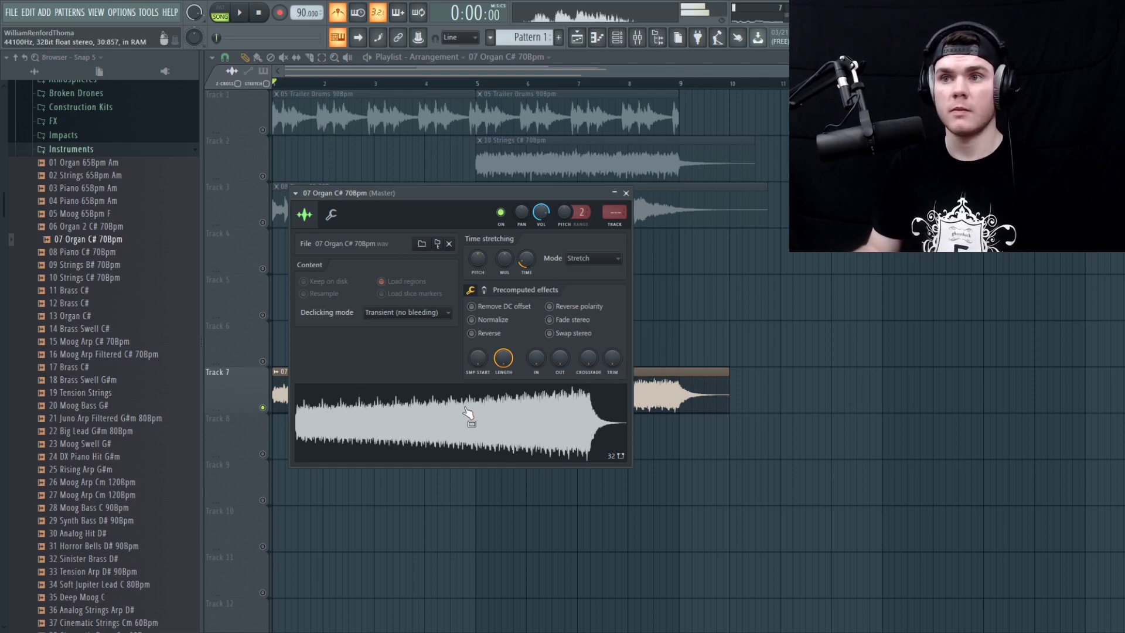
pyautogui.press('space')
pyautogui.click(580, 257)
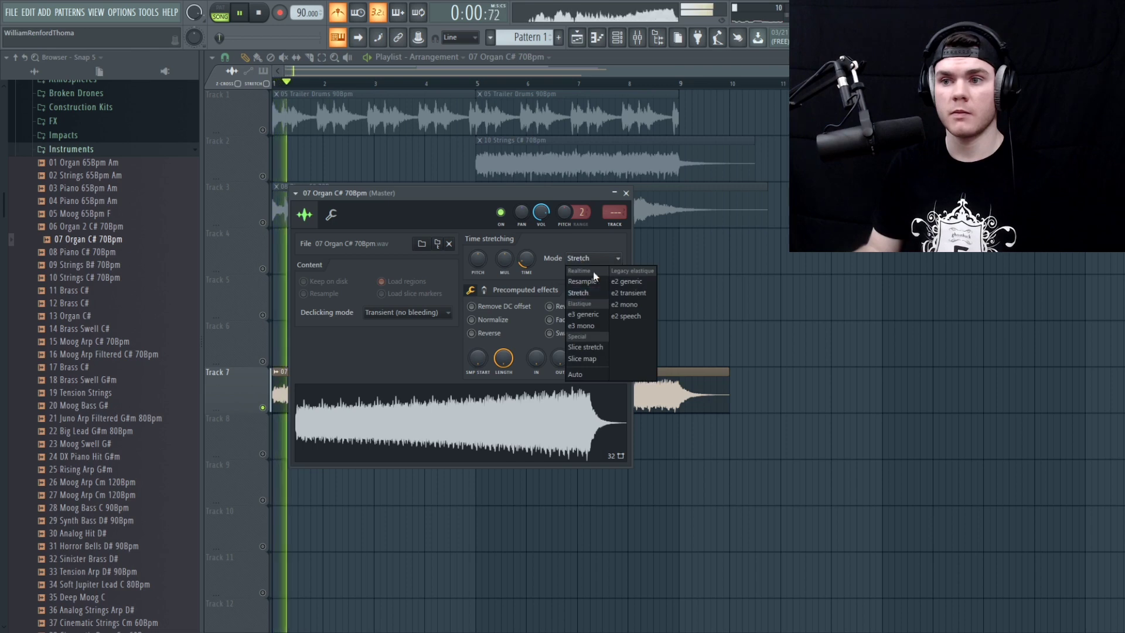
pyautogui.click(627, 321)
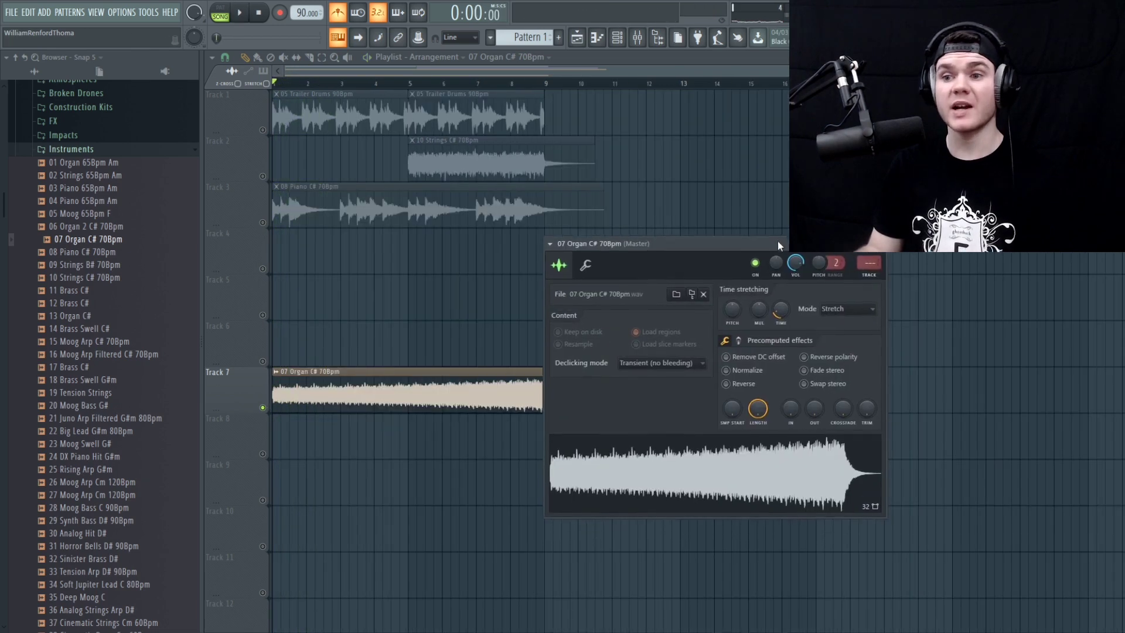
# Step: Stretch the organ clip to twice its length so that it ends at bar 17 on Track 7
pyautogui.moveTo(781, 258); pyautogui.dragTo(853, 272)
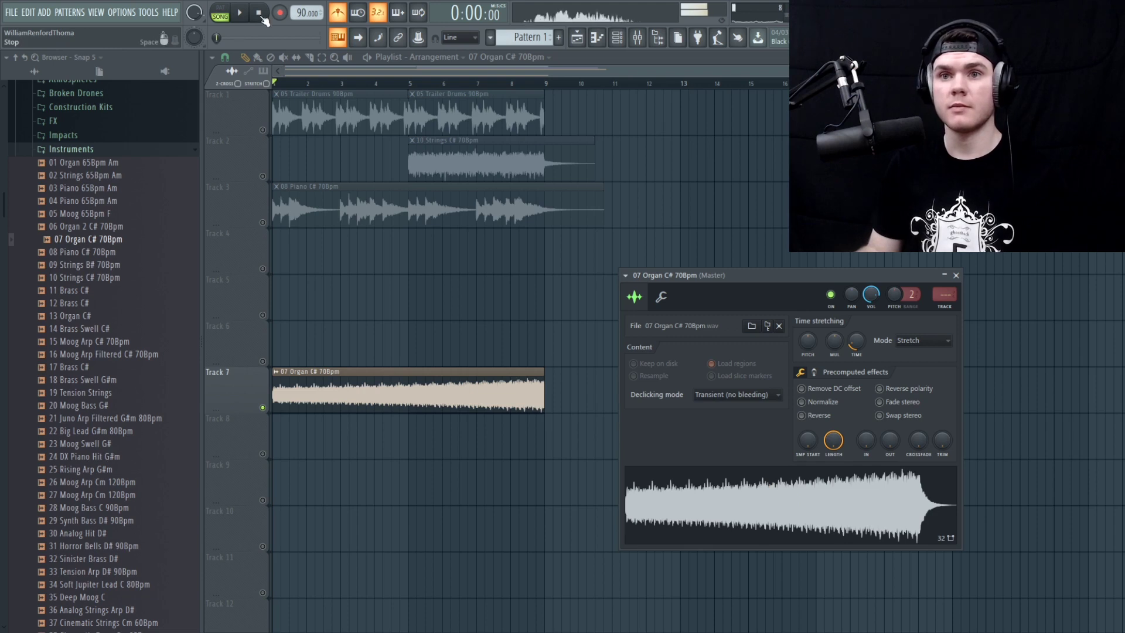
pyautogui.moveTo(762, 275); pyautogui.dragTo(450, 88)
pyautogui.moveTo(542, 154); pyautogui.dragTo(542, 114)
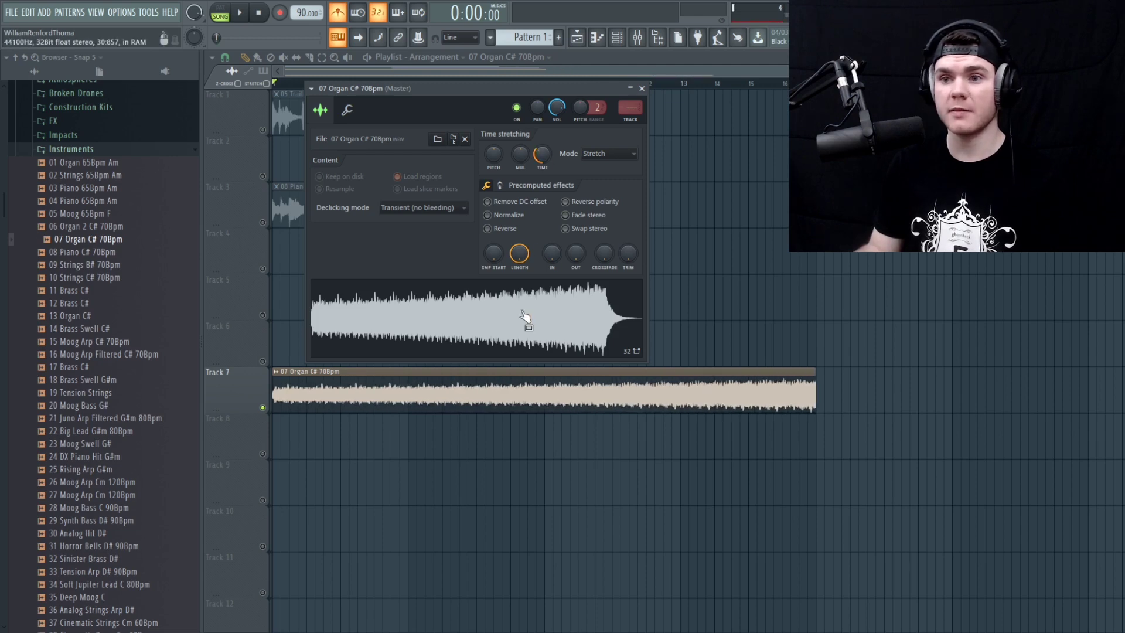
pyautogui.click(643, 89)
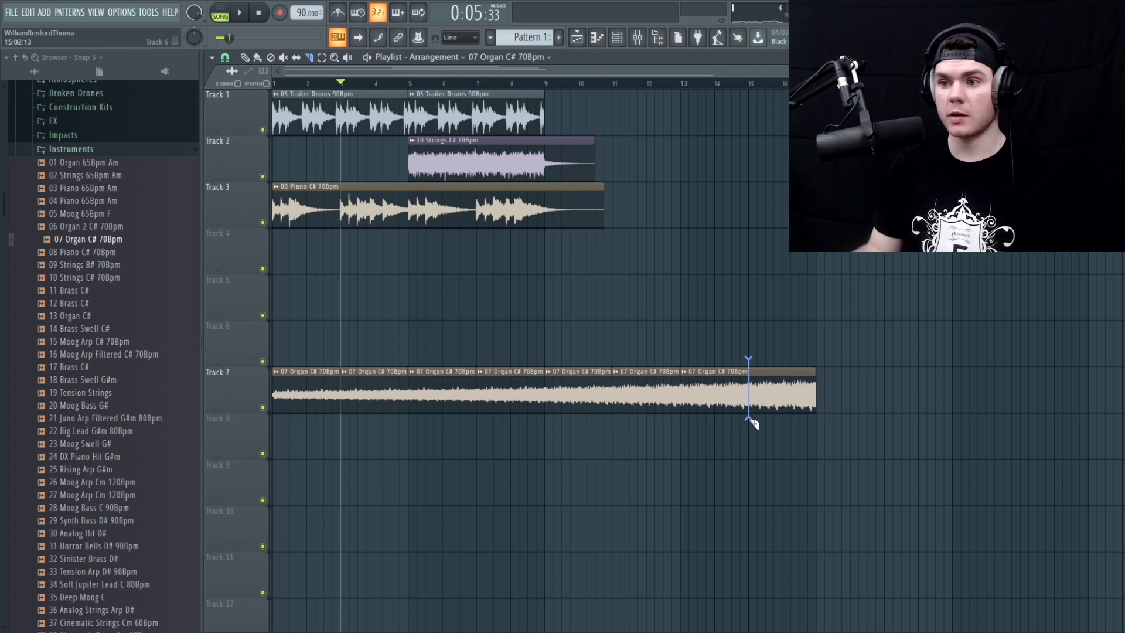
# Step: Delete every second two-bar slice of the organ clip and close the gaps so the remaining slices fill bars 1 to 8 on Track 7
pyautogui.rightClick(376, 384)
pyautogui.moveTo(454, 390); pyautogui.dragTo(394, 391)
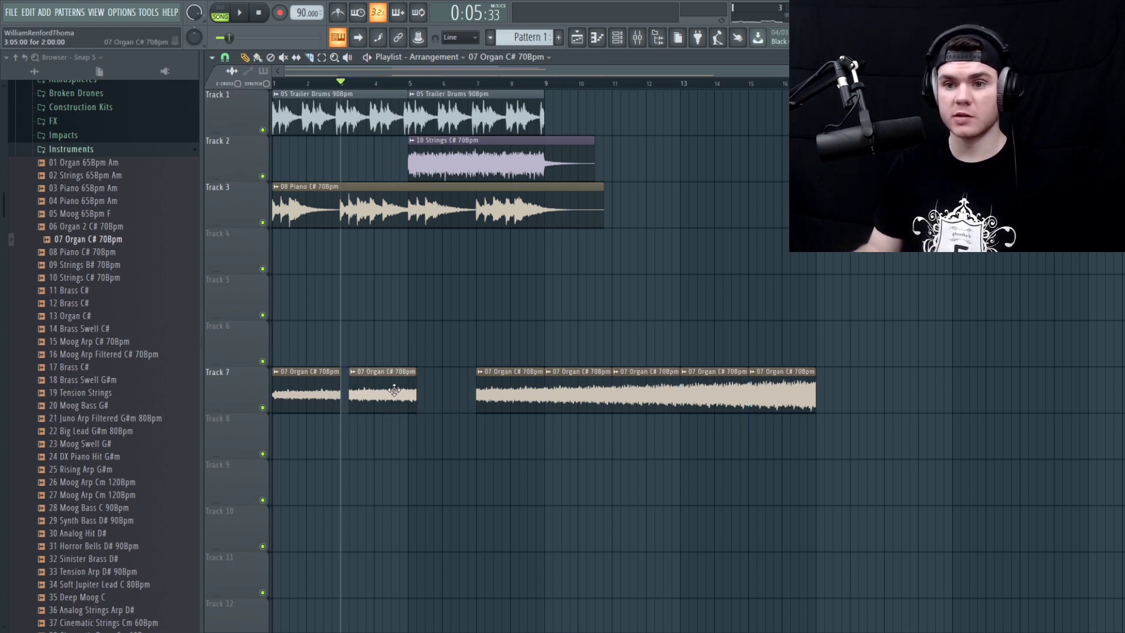
pyautogui.rightClick(512, 381)
pyautogui.moveTo(573, 378); pyautogui.dragTo(446, 377)
pyautogui.rightClick(673, 368)
pyautogui.moveTo(712, 384); pyautogui.dragTo(500, 384)
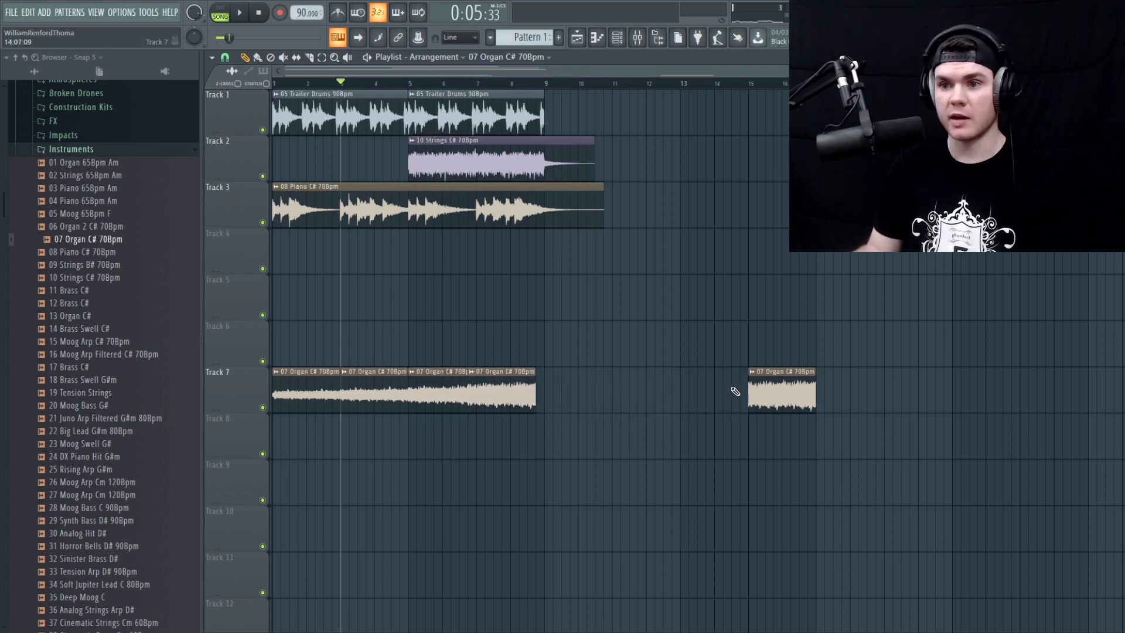
pyautogui.moveTo(775, 393); pyautogui.dragTo(604, 393)
pyautogui.rightClick(601, 401)
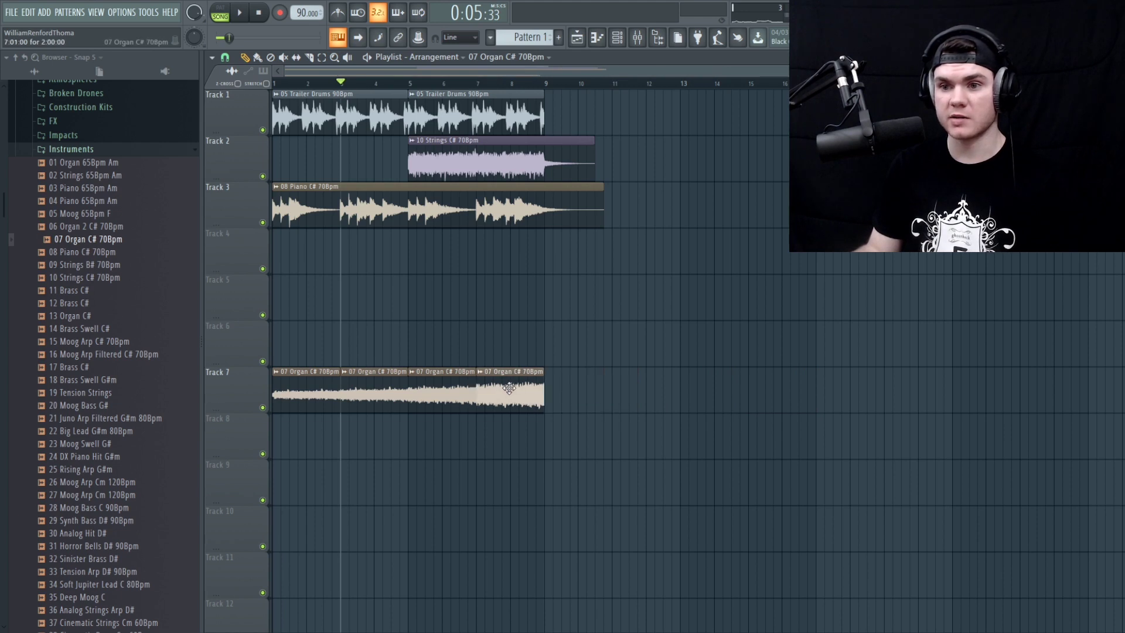
# Step: Solo Track 7 and listen to the joined organ slices across the cut at bar 3
pyautogui.click(501, 83)
pyautogui.press('space')
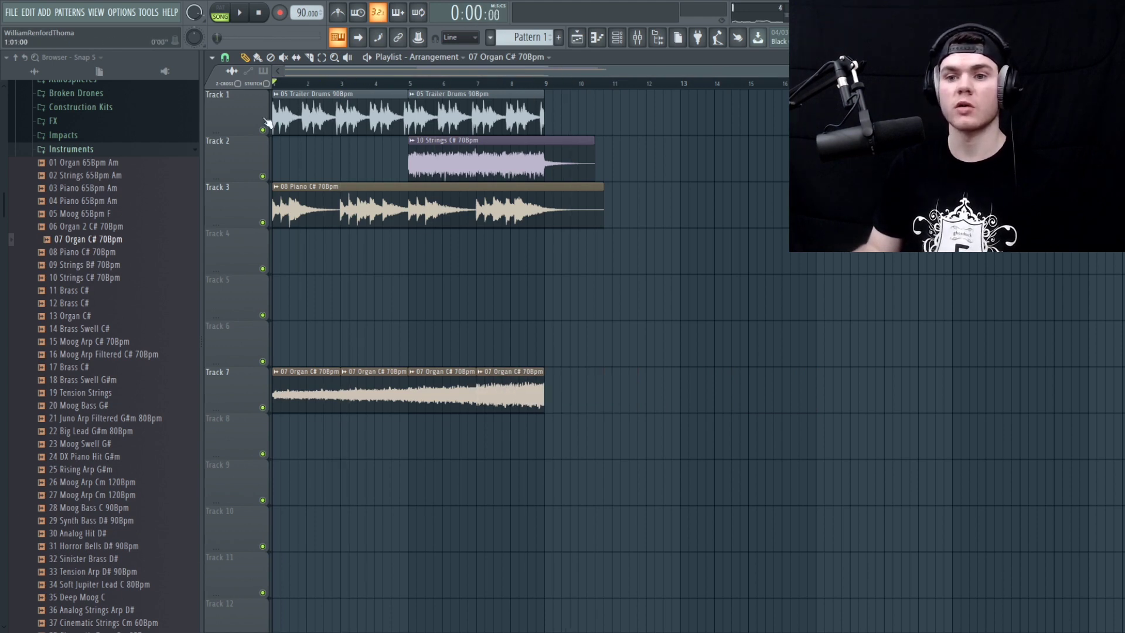
pyautogui.rightClick(263, 407)
pyautogui.click(332, 84)
pyautogui.press('space')
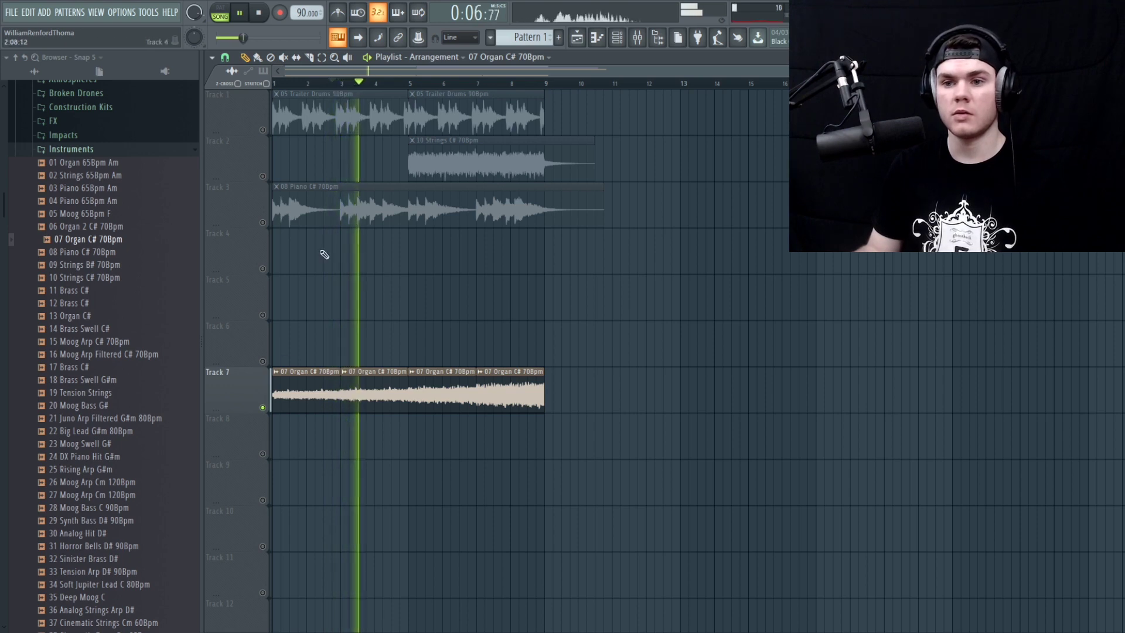
# Step: Unsolo Track 7 and play the full arrangement up to its end at bar 9
pyautogui.rightClick(263, 408)
pyautogui.press('space')
pyautogui.press('space')
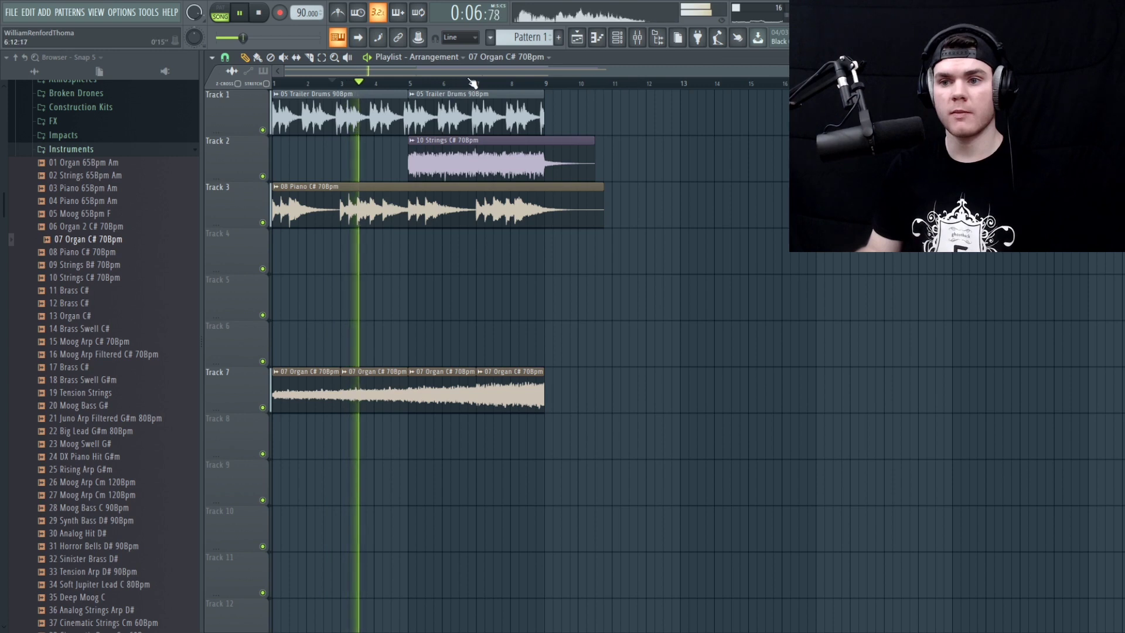
pyautogui.scroll(3, 300, 88)
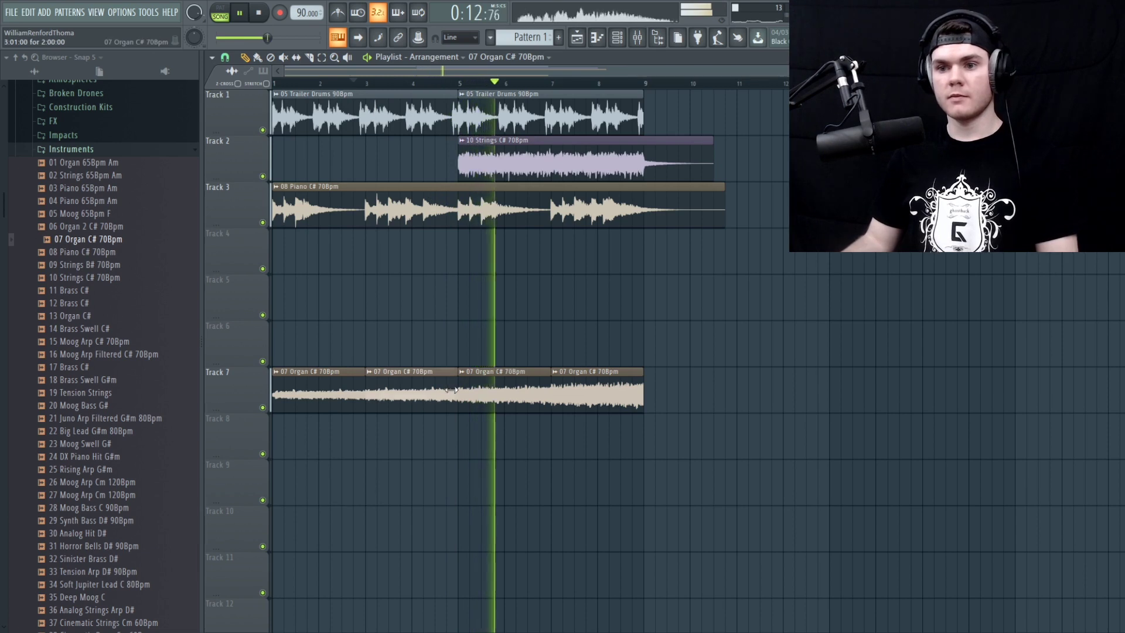
pyautogui.doubleClick(422, 389)
pyautogui.click(641, 88)
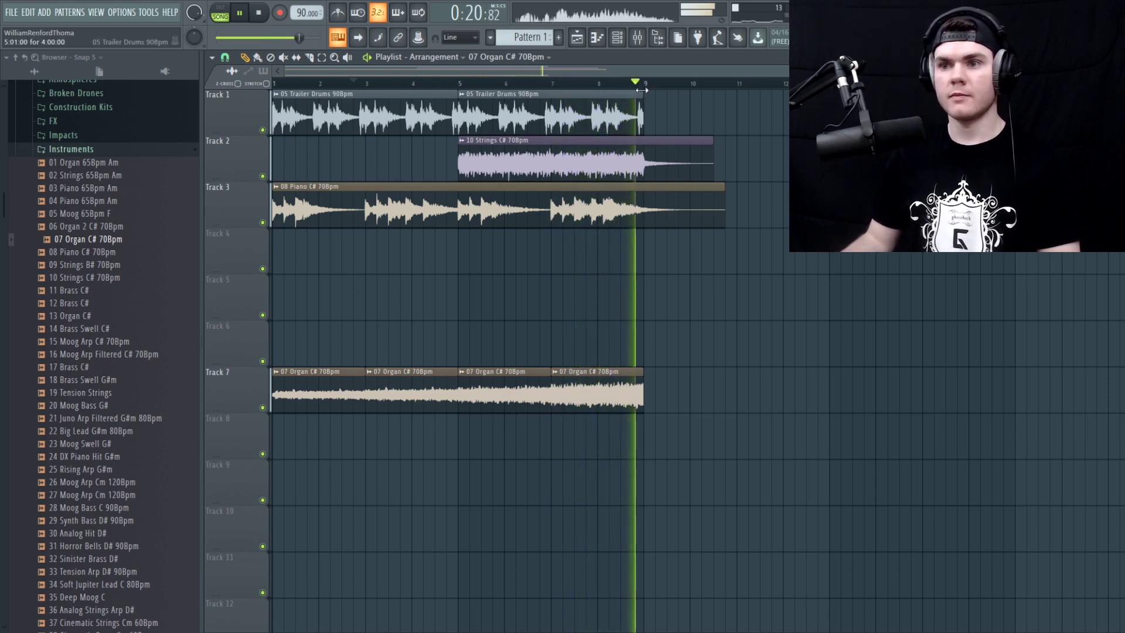
pyautogui.press('space')
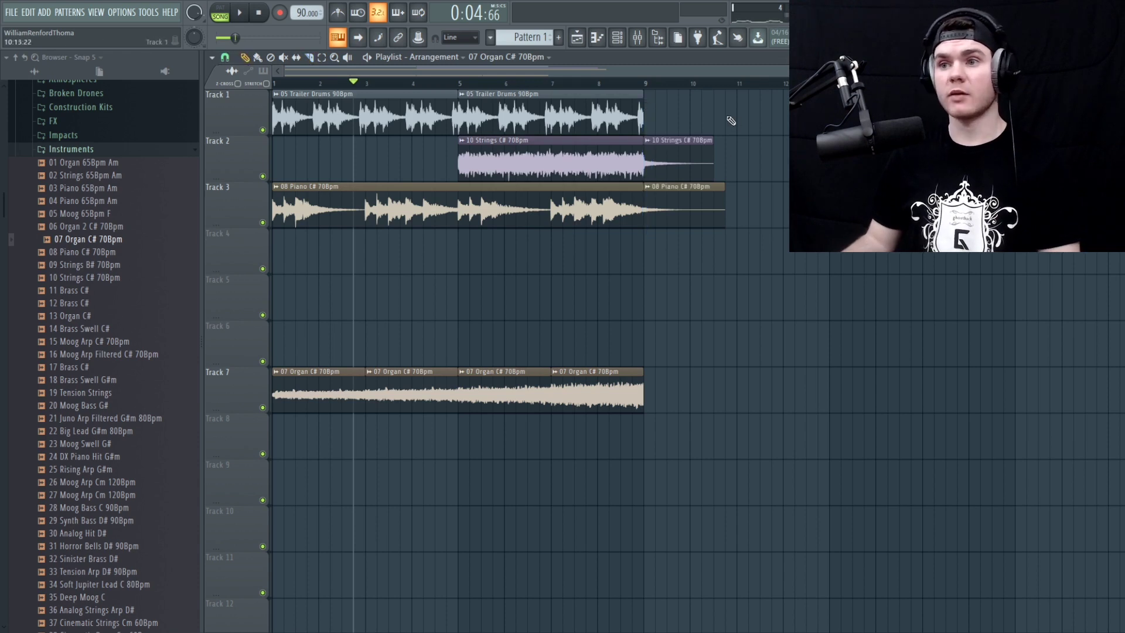
# Step: Delete the tails of the strings and piano clips after bar 9 on Tracks 2 and 3
pyautogui.rightClick(679, 158)
pyautogui.rightClick(686, 205)
pyautogui.scroll(2, 378, 84)
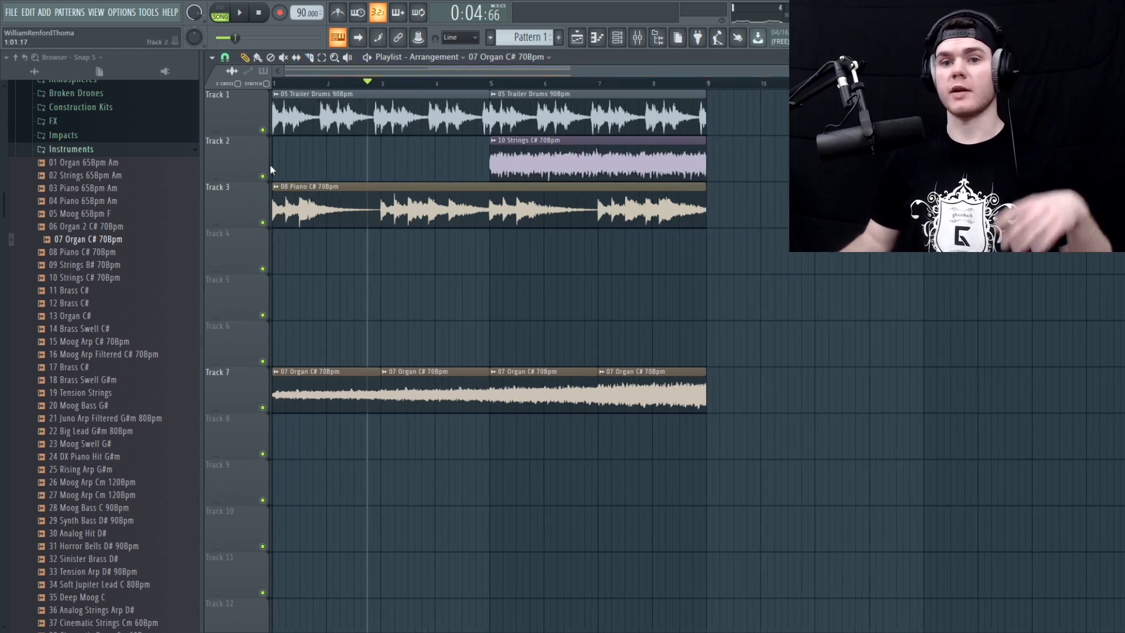
# Step: Open the Tesseract library's Impacts folder and audition its impact samples
pyautogui.click(71, 148)
pyautogui.scroll(6, 150, 369)
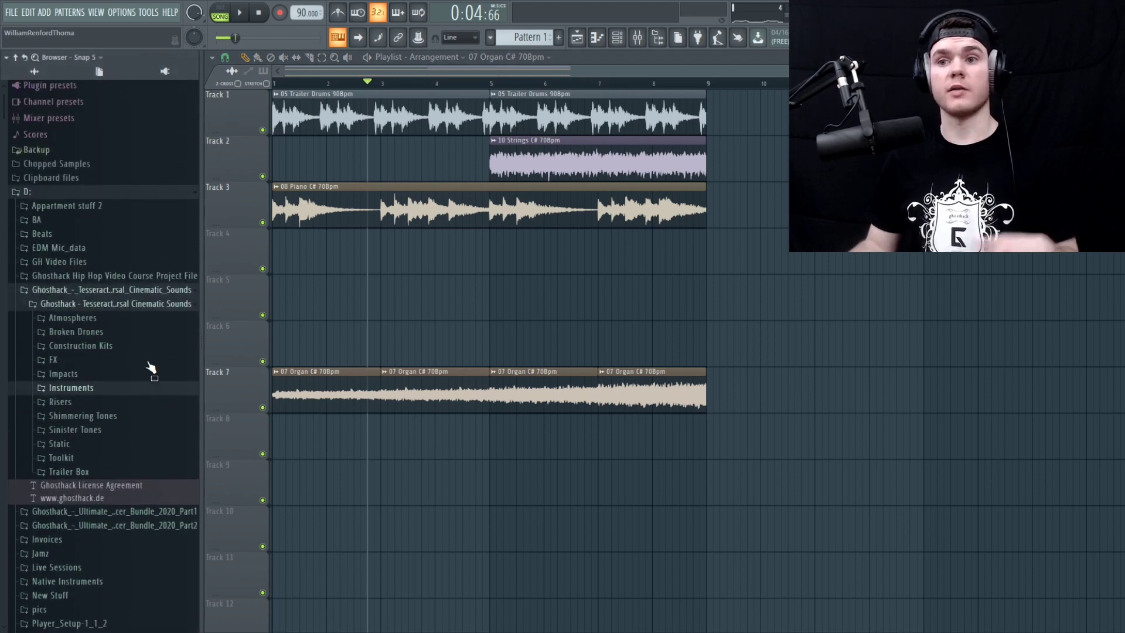
pyautogui.scroll(-3, 123, 397)
pyautogui.click(94, 266)
pyautogui.scroll(-3, 123, 290)
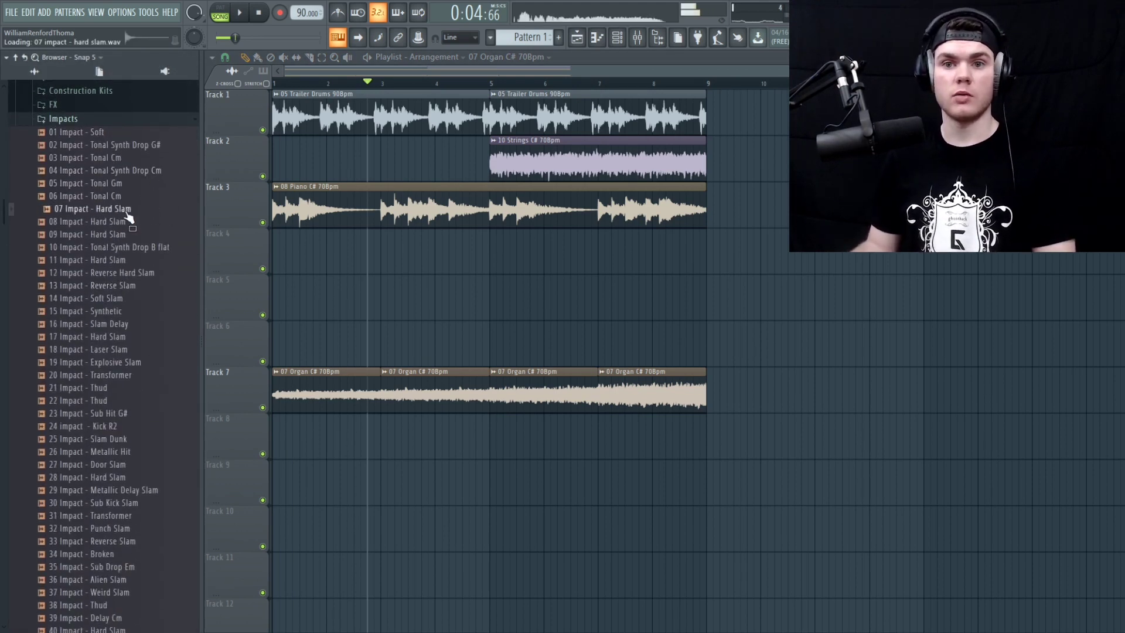
pyautogui.scroll(-10, 148, 431)
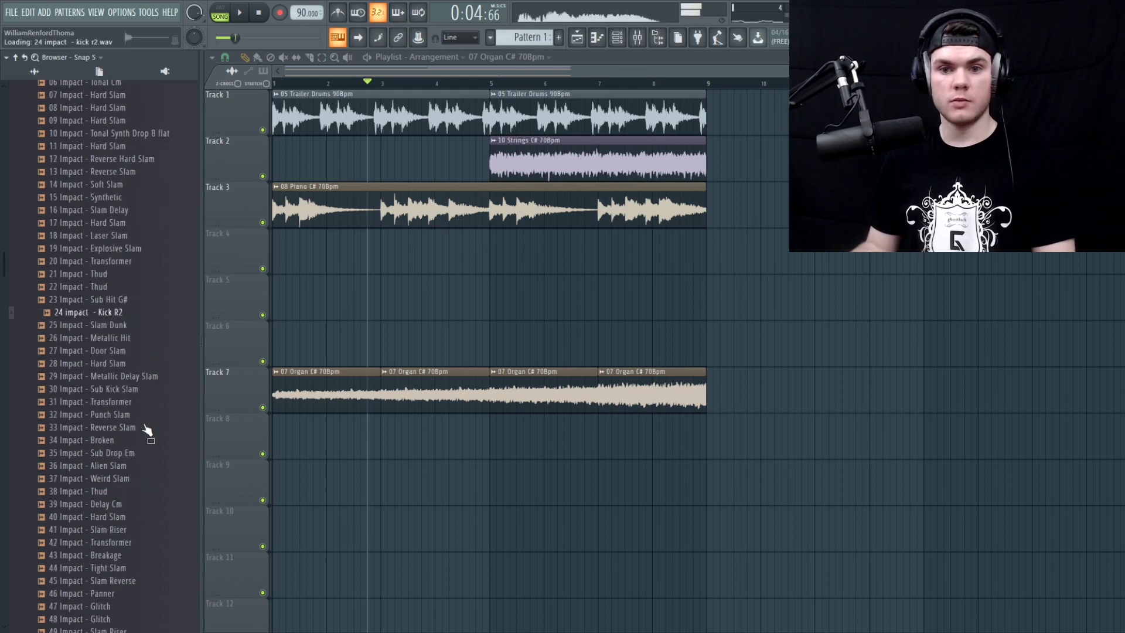
pyautogui.click(148, 426)
pyautogui.click(140, 452)
pyautogui.click(140, 502)
pyautogui.click(140, 413)
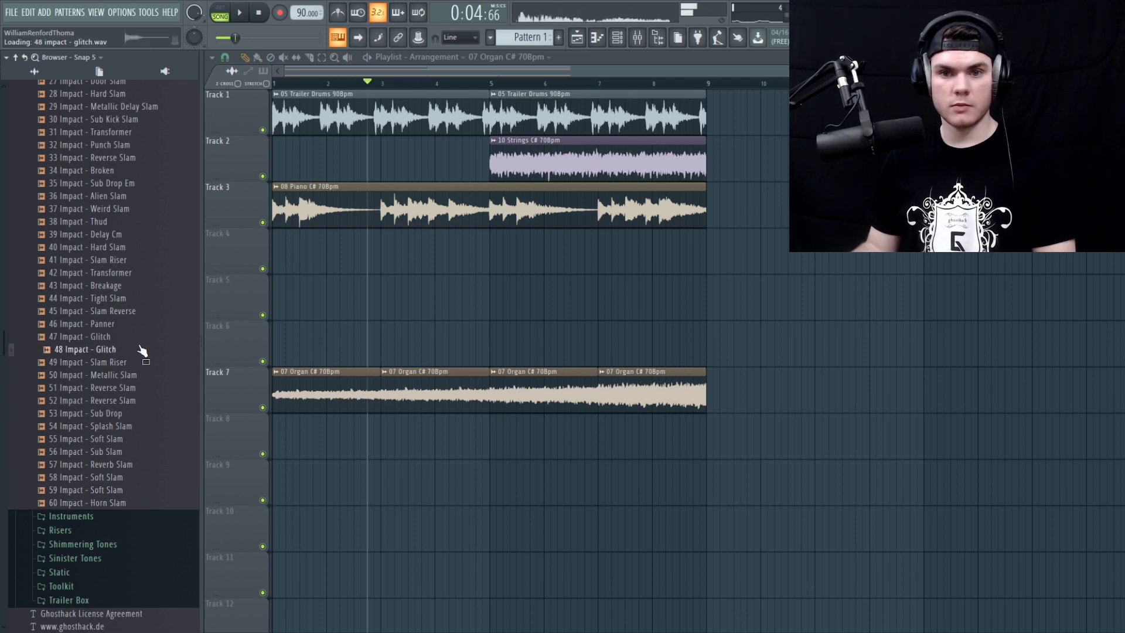
# Step: Audition 32 Impact - Punch Slam and place it at bar 5 on Track 9
pyautogui.scroll(4, 136, 342)
pyautogui.click(102, 300)
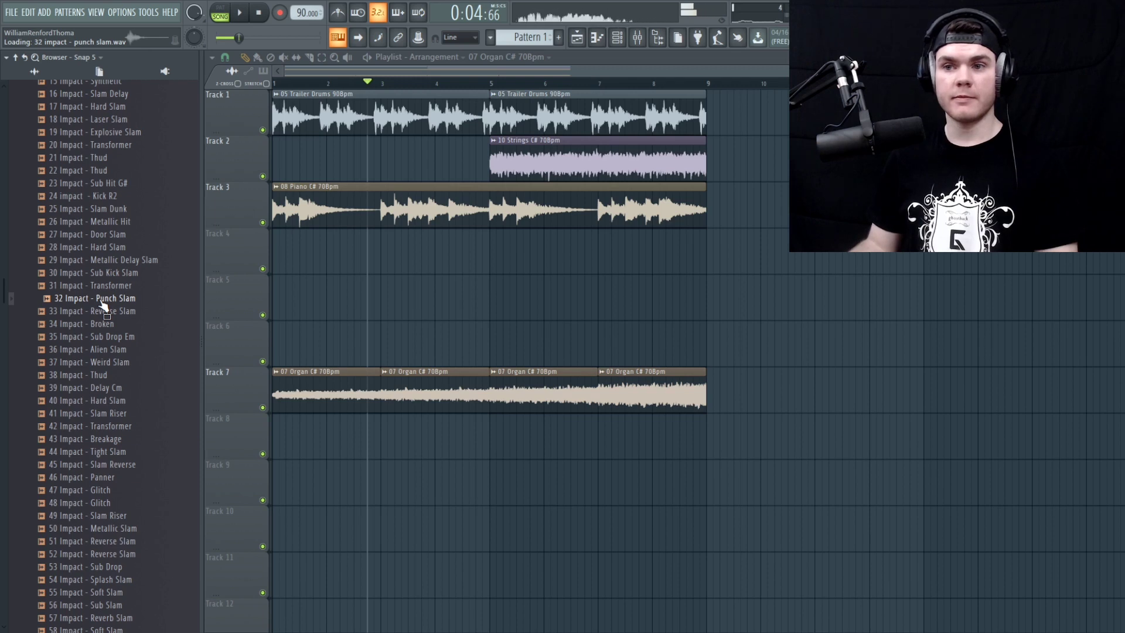
pyautogui.moveTo(475, 260); pyautogui.dragTo(541, 488)
# Step: Move the organ slices from Track 7 up to Track 4
pyautogui.click(257, 372)
pyautogui.hotkey('shift', 'Up')
pyautogui.hotkey('shift', 'Up')
pyautogui.hotkey('shift', 'Up')
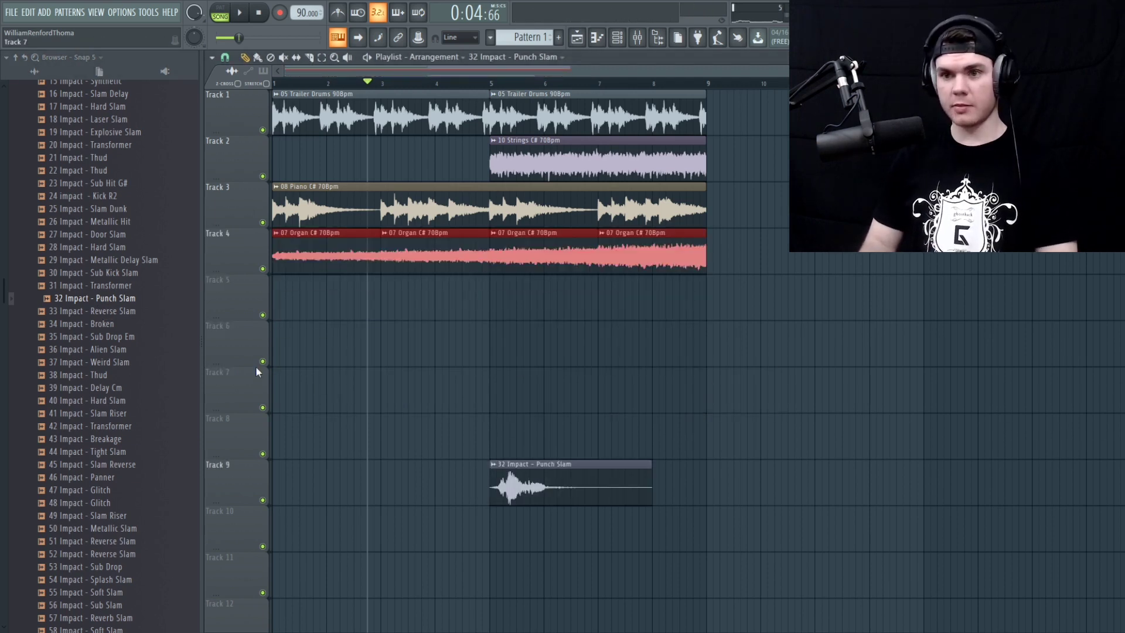
# Step: Move the Punch Slam impact to Track 5 with its peak aligned to bar 5, and play from just before it
pyautogui.moveTo(516, 485); pyautogui.dragTo(471, 251)
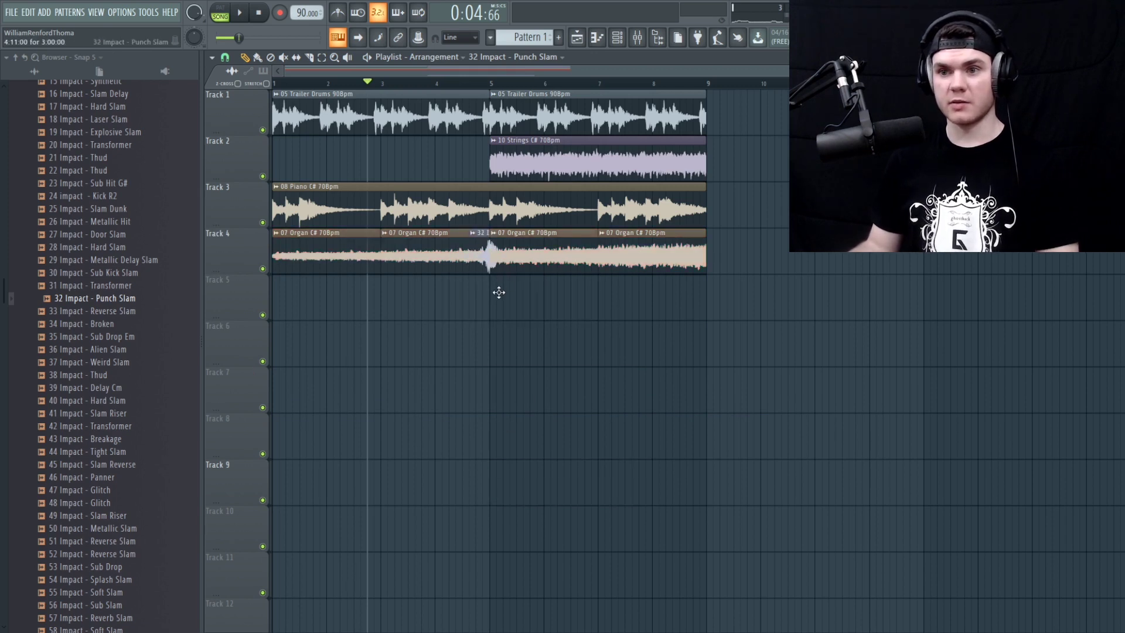
pyautogui.moveTo(499, 293); pyautogui.dragTo(498, 292)
pyautogui.press('space')
pyautogui.click(473, 85)
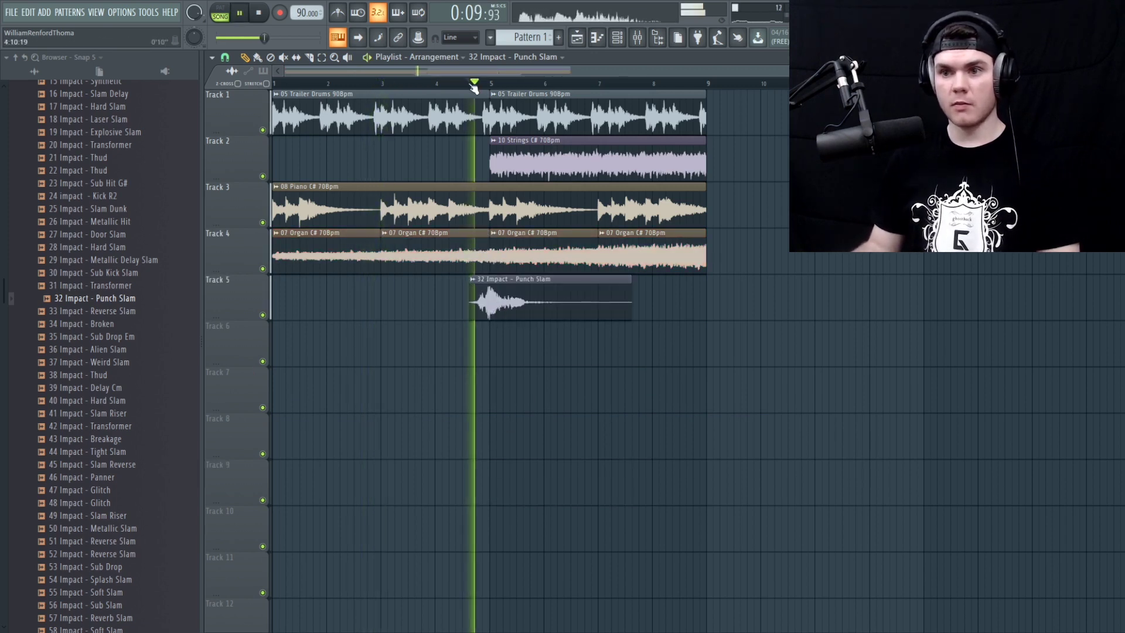
# Step: Solo Track 5, check the impact's timing against the metronome, and restore all tracks
pyautogui.scroll(4, 489, 88)
pyautogui.press('space')
pyautogui.keyDown('ctrl'); pyautogui.click(263, 315); pyautogui.keyUp('ctrl')
pyautogui.press('space')
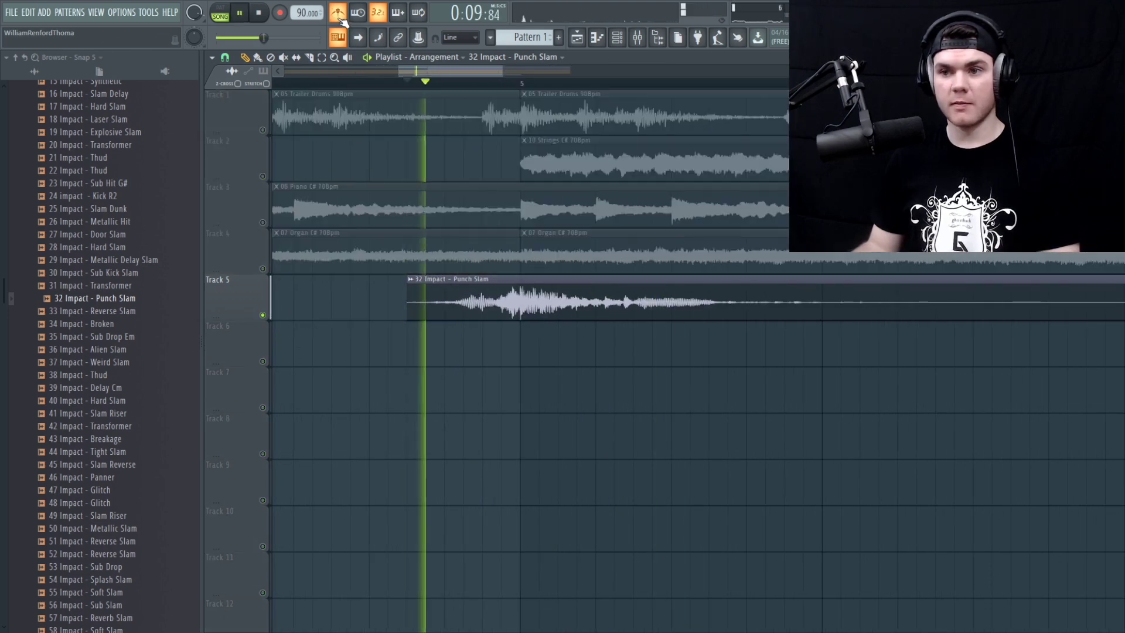
pyautogui.click(340, 17)
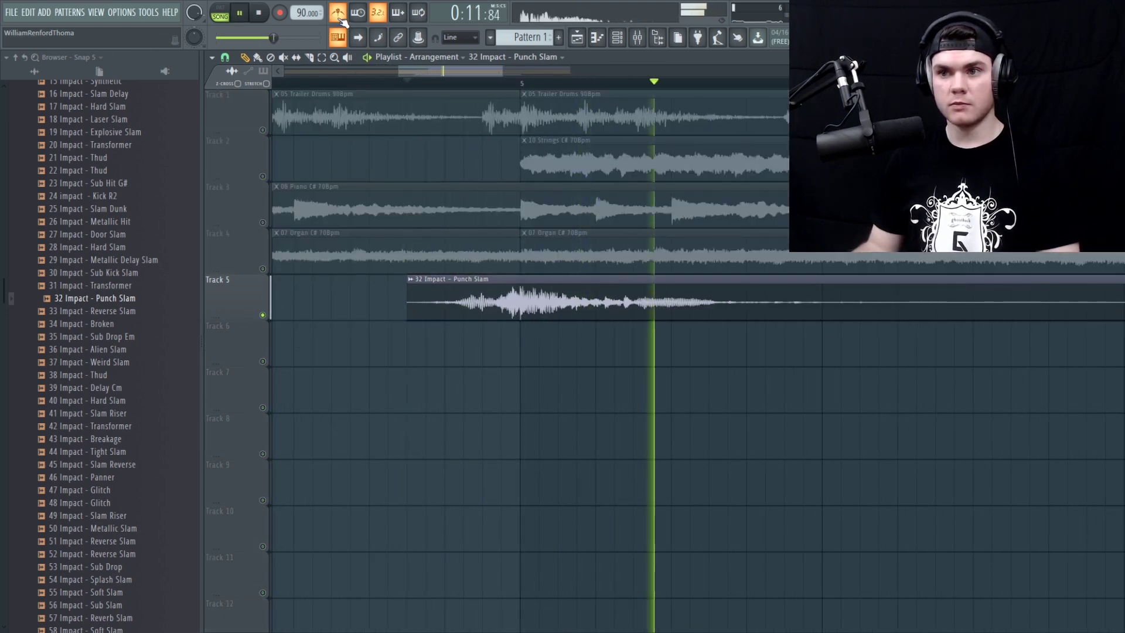
pyautogui.press('space')
pyautogui.scroll(-4, 486, 83)
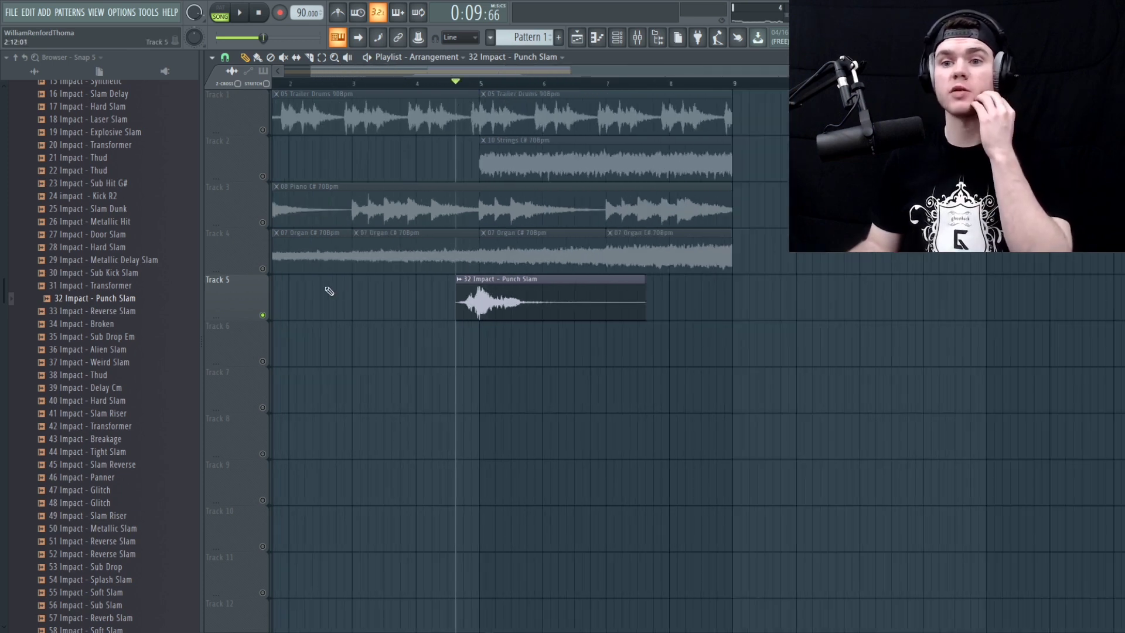
pyautogui.rightClick(263, 316)
# Step: Audition further impacts and place 17 Impact - Hard Slam at bar 5 on Track 6
pyautogui.scroll(-3, 135, 319)
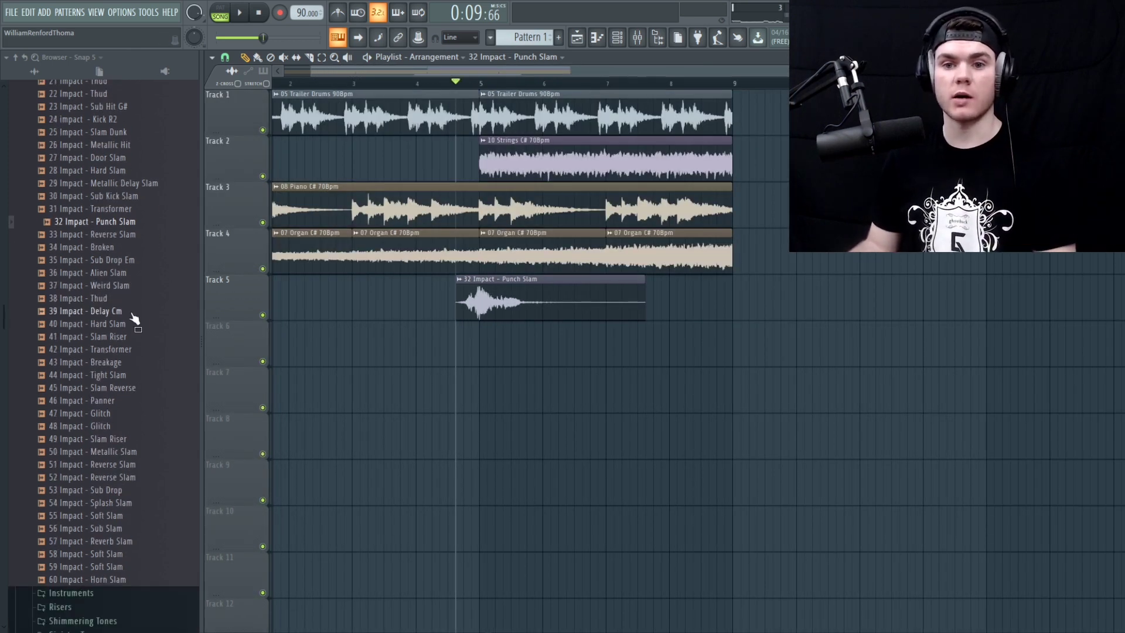
pyautogui.click(130, 390)
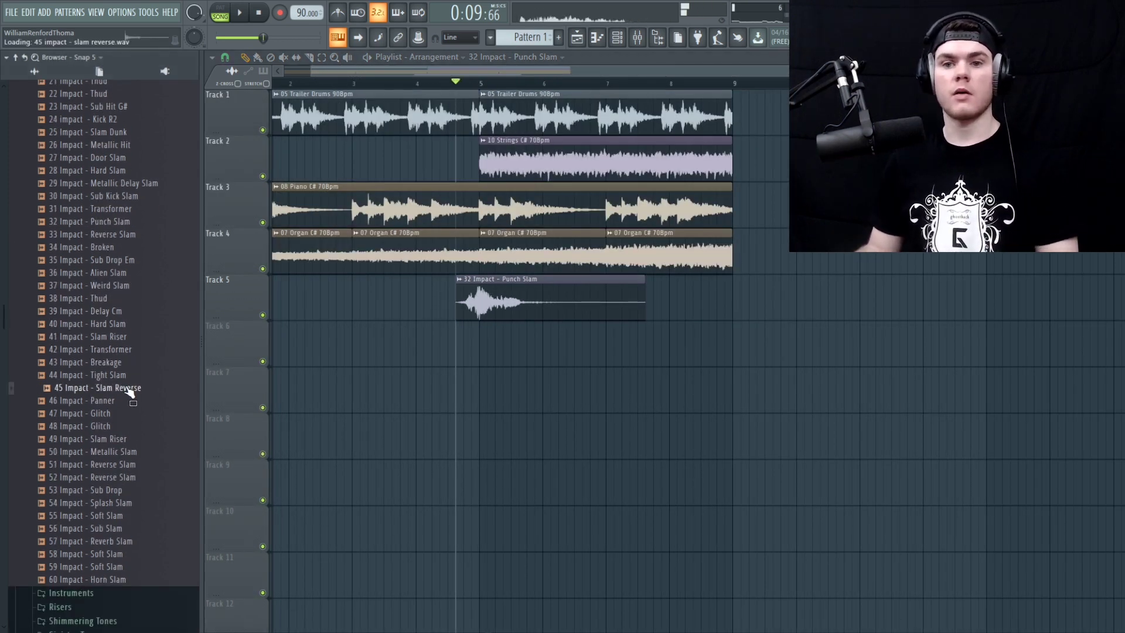
pyautogui.scroll(10, 139, 335)
pyautogui.moveTo(138, 329); pyautogui.dragTo(491, 348)
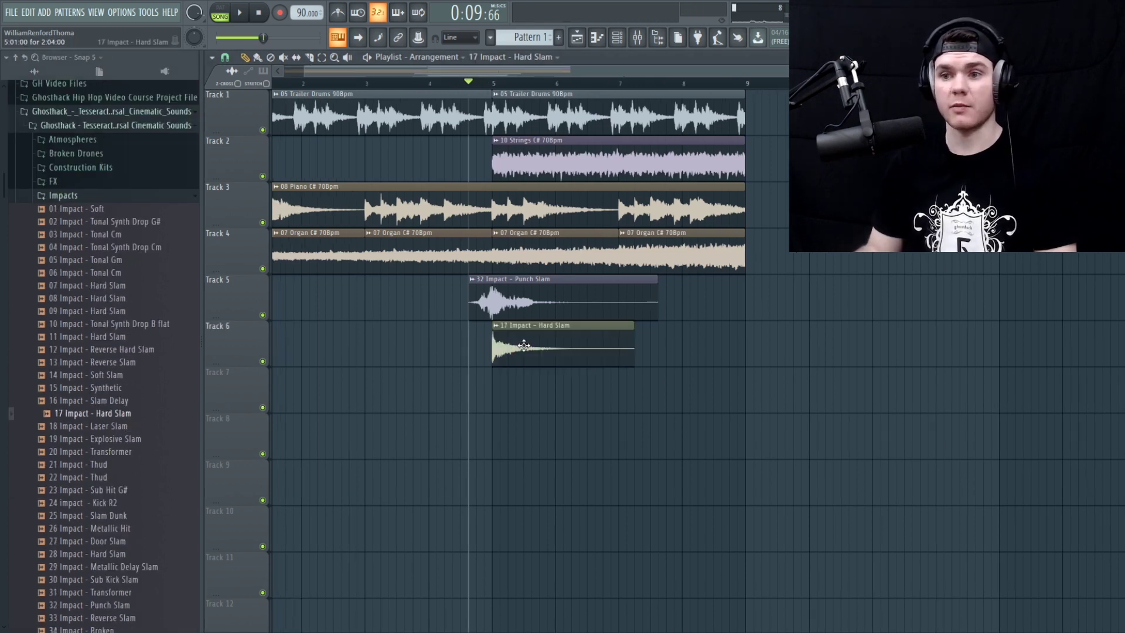
# Step: Play the arrangement from just before bar 5 and check the Track 6 Hard Slam's level in its channel settings
pyautogui.press('space')
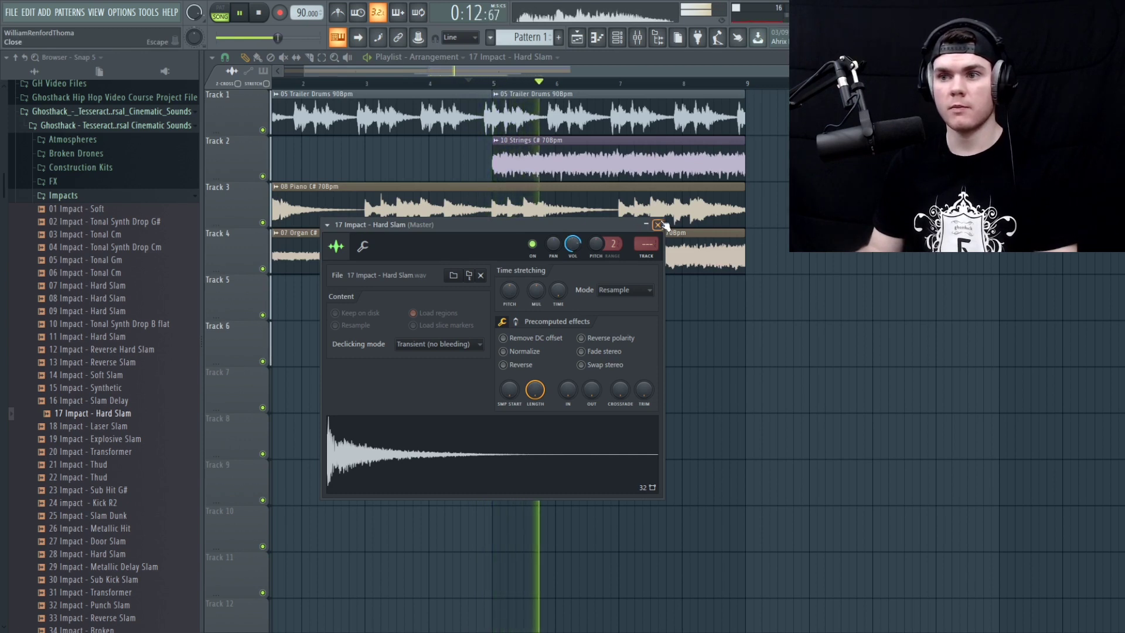
pyautogui.press('Escape')
pyautogui.scroll(-3, 126, 347)
pyautogui.press('space')
# Step: Audition more impacts, place 43 Impact - Breakage at bar 5 on Track 7, and lower its volume to about 35%
pyautogui.click(124, 428)
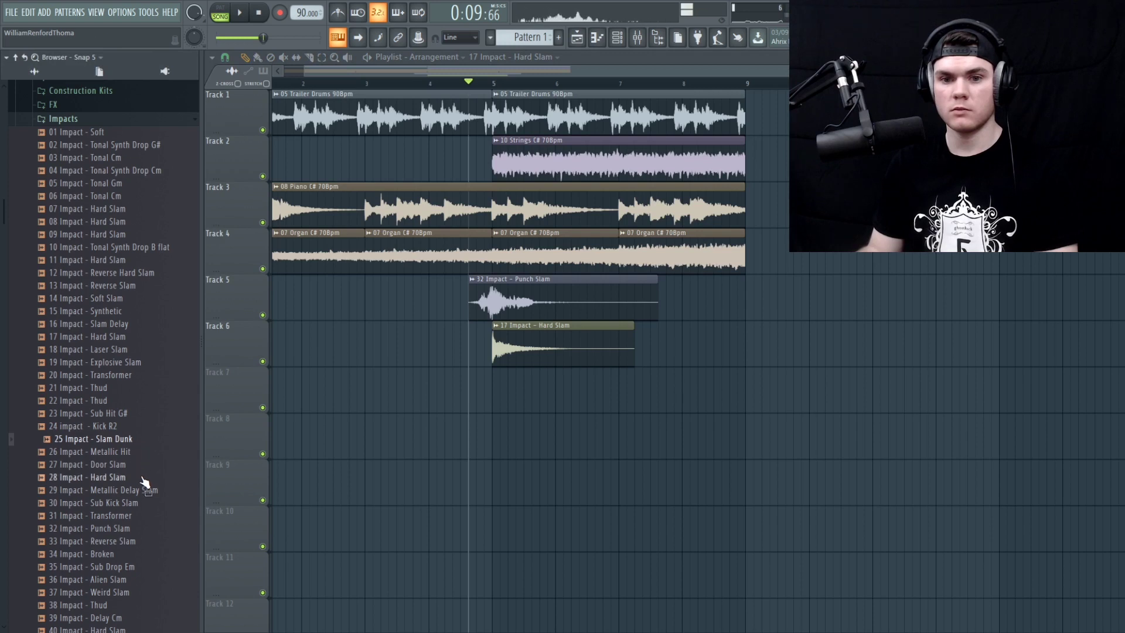
pyautogui.scroll(-8, 123, 411)
pyautogui.click(110, 363)
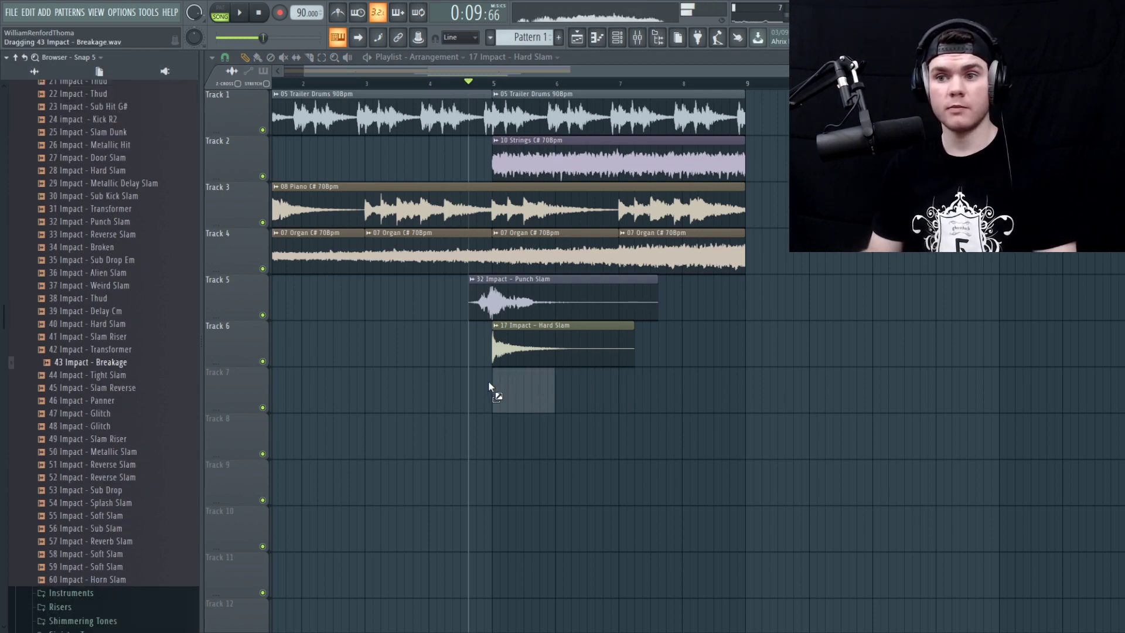
pyautogui.moveTo(491, 387); pyautogui.dragTo(493, 388)
pyautogui.doubleClick(514, 373)
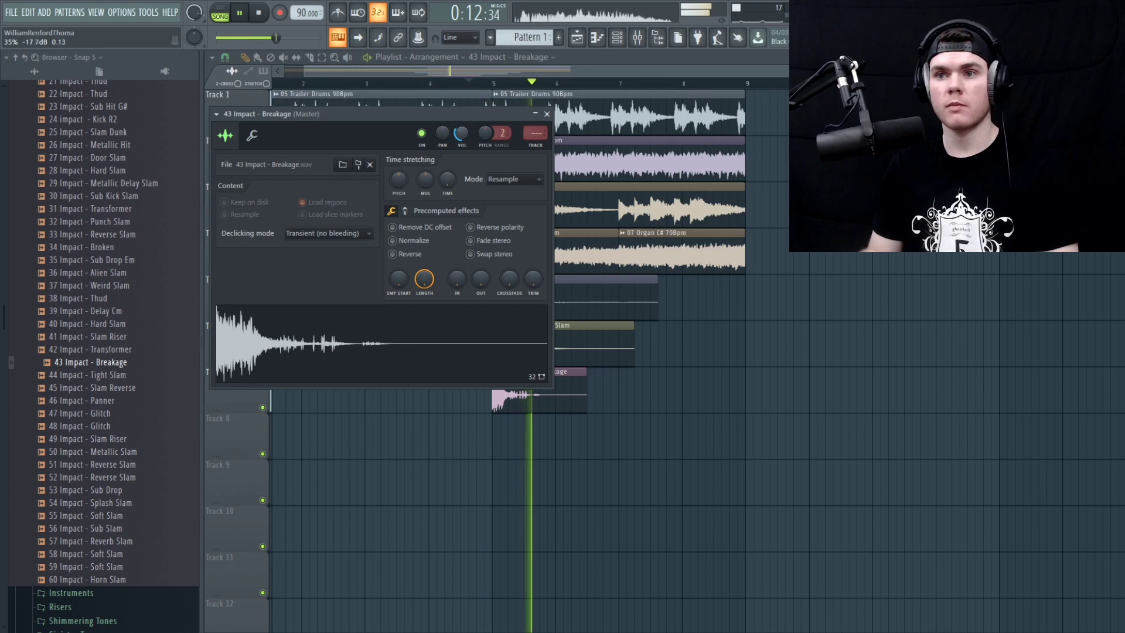
pyautogui.click(547, 114)
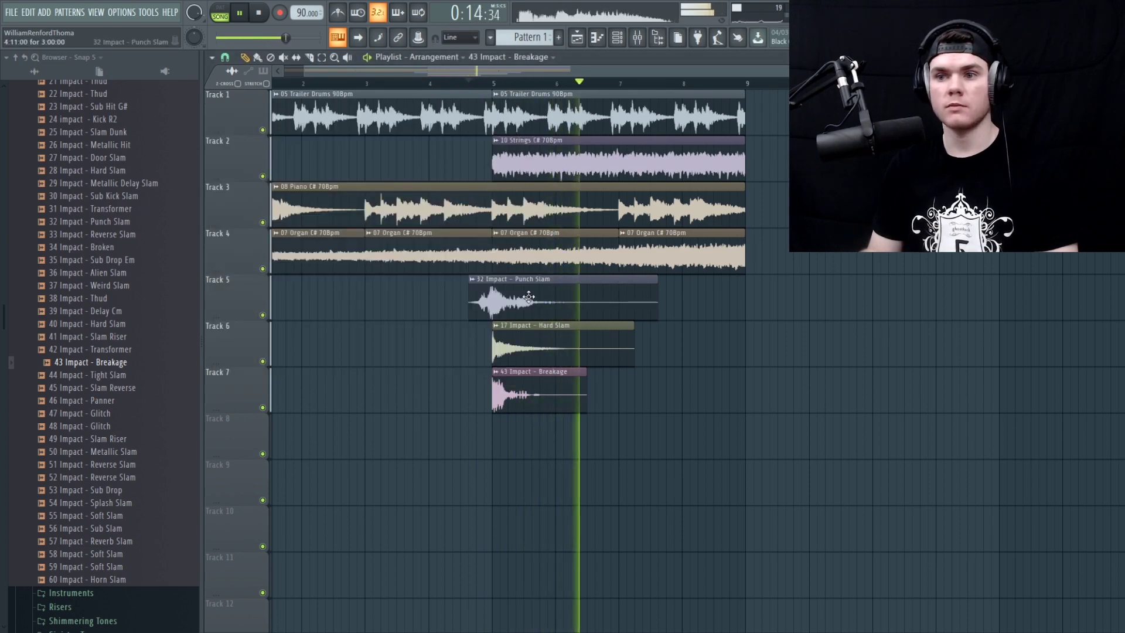
# Step: Add a second 17 Impact - Hard Slam at bar 7 on Track 6 and play it from just before the hit
pyautogui.click(617, 391)
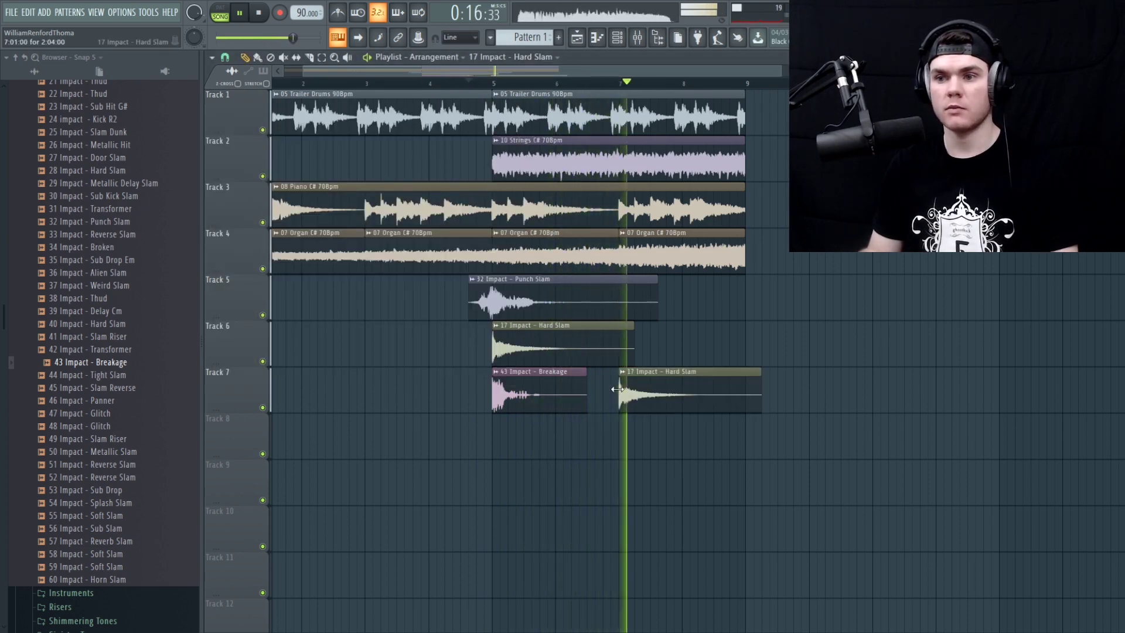
pyautogui.click(619, 83)
pyautogui.press('space')
pyautogui.moveTo(650, 381); pyautogui.dragTo(650, 334)
pyautogui.click(591, 83)
pyautogui.press('space')
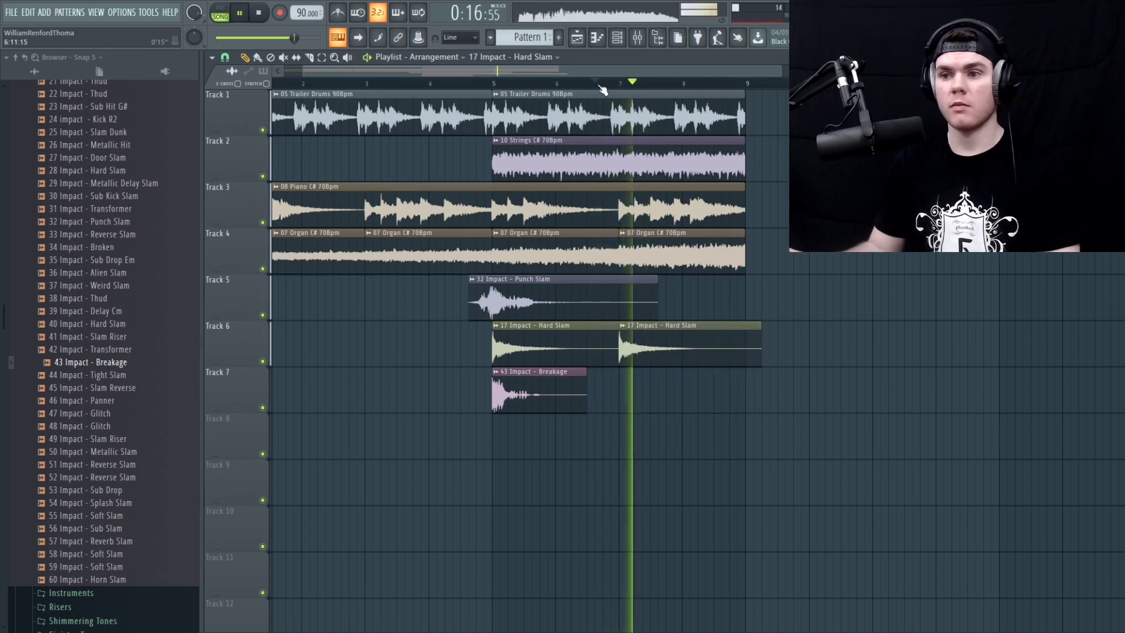
pyautogui.doubleClick(686, 349)
pyautogui.press('space')
pyautogui.press('Escape')
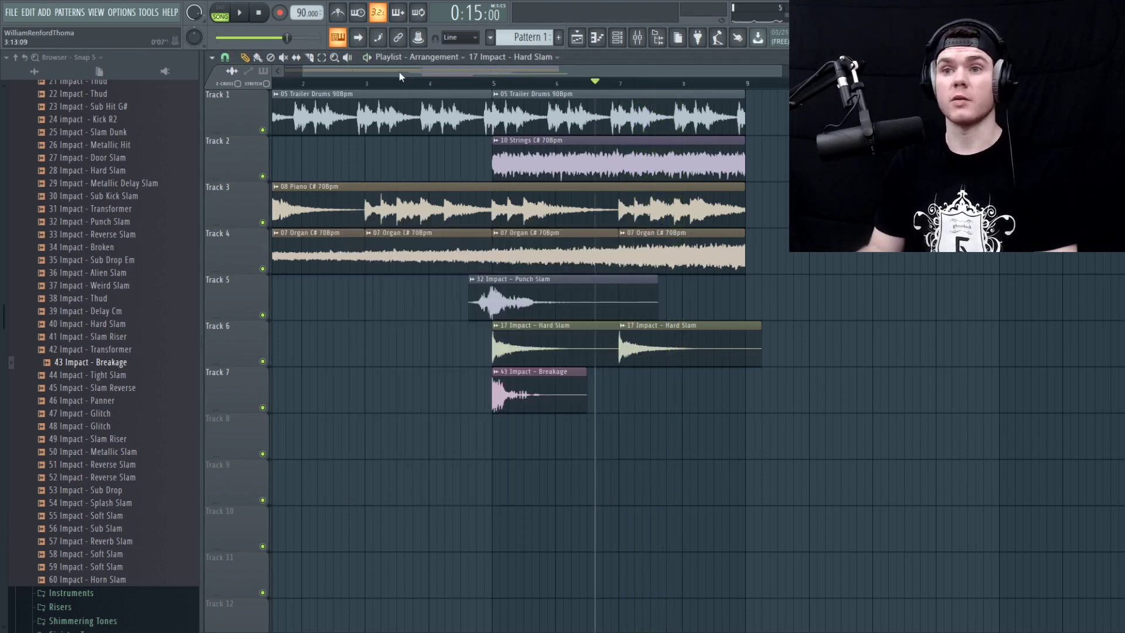
# Step: Audition Sinister Tones samples, including Air Leak, Rummaging Drone 2, Dark Motion and Vocal Scream
pyautogui.moveTo(399, 72); pyautogui.dragTo(348, 79)
pyautogui.click(146, 290)
pyautogui.scroll(-6, 146, 319)
pyautogui.scroll(-4, 141, 327)
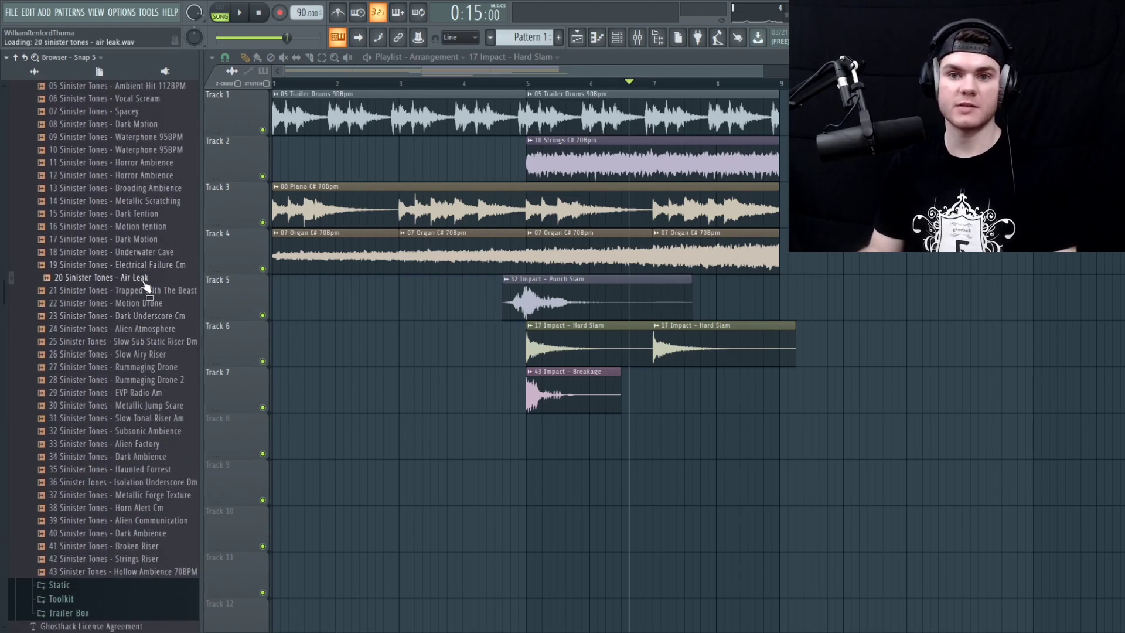
pyautogui.click(165, 331)
pyautogui.click(169, 381)
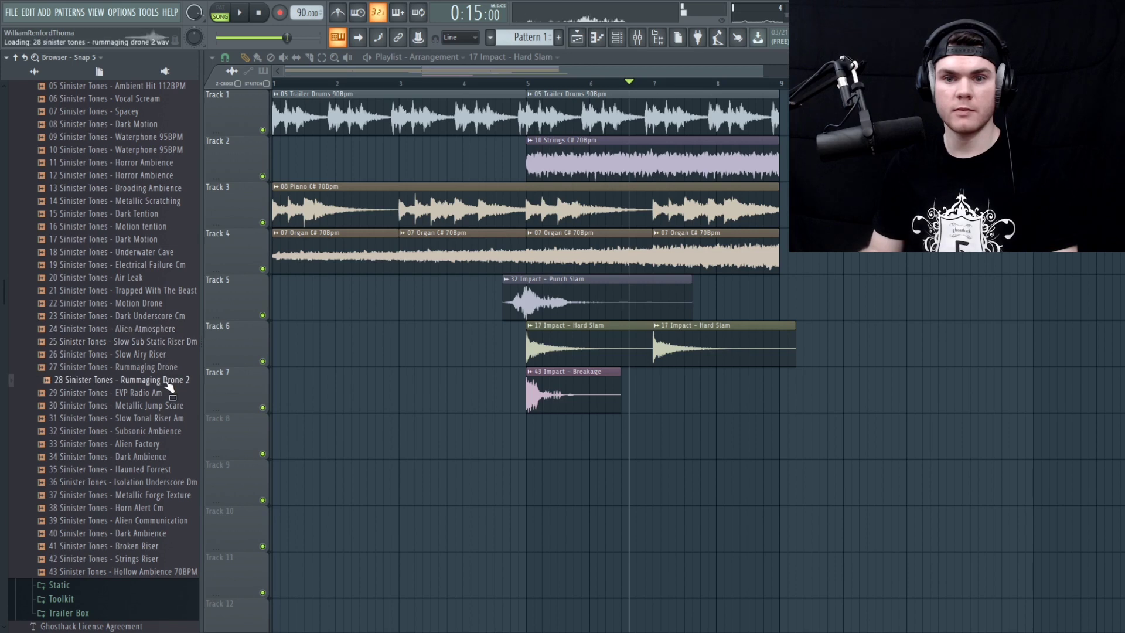
pyautogui.scroll(6, 167, 387)
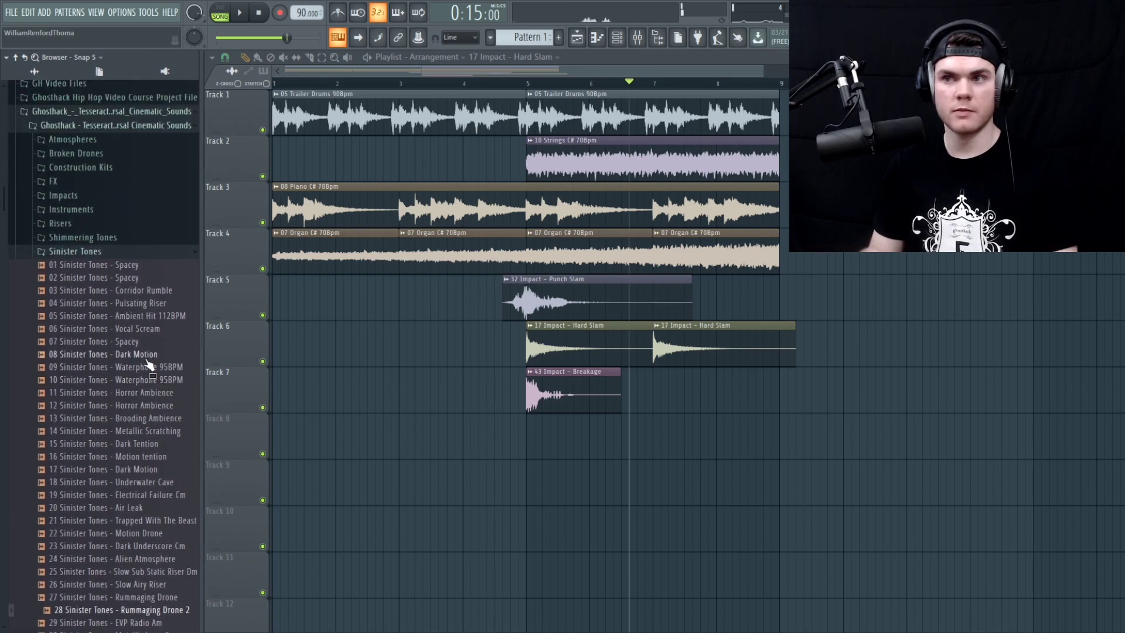
pyautogui.click(149, 359)
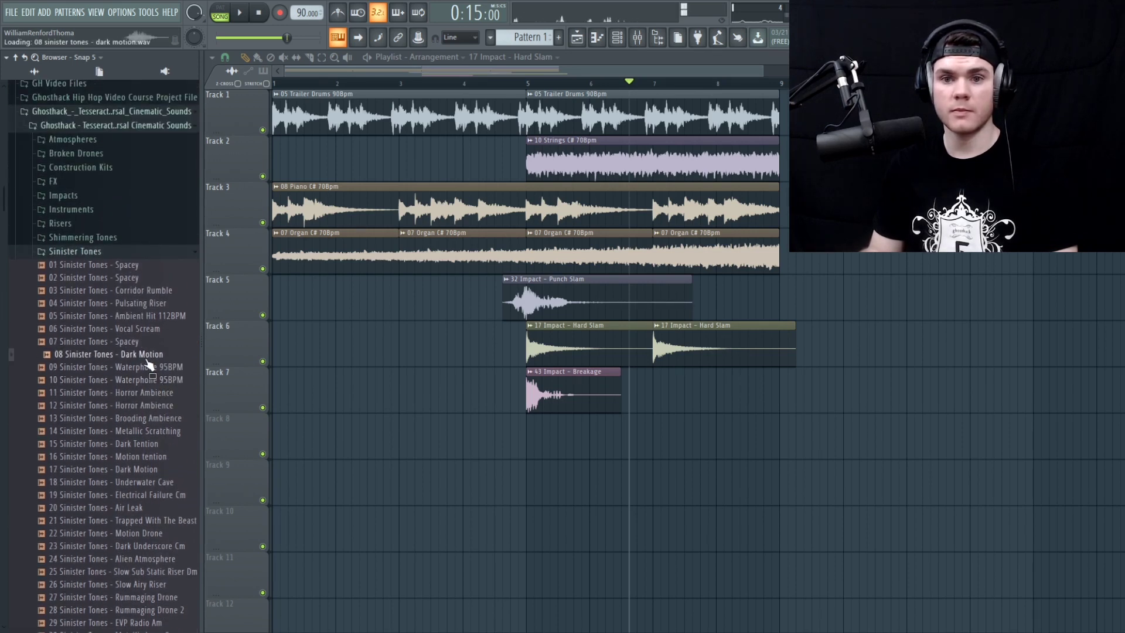
pyautogui.click(143, 332)
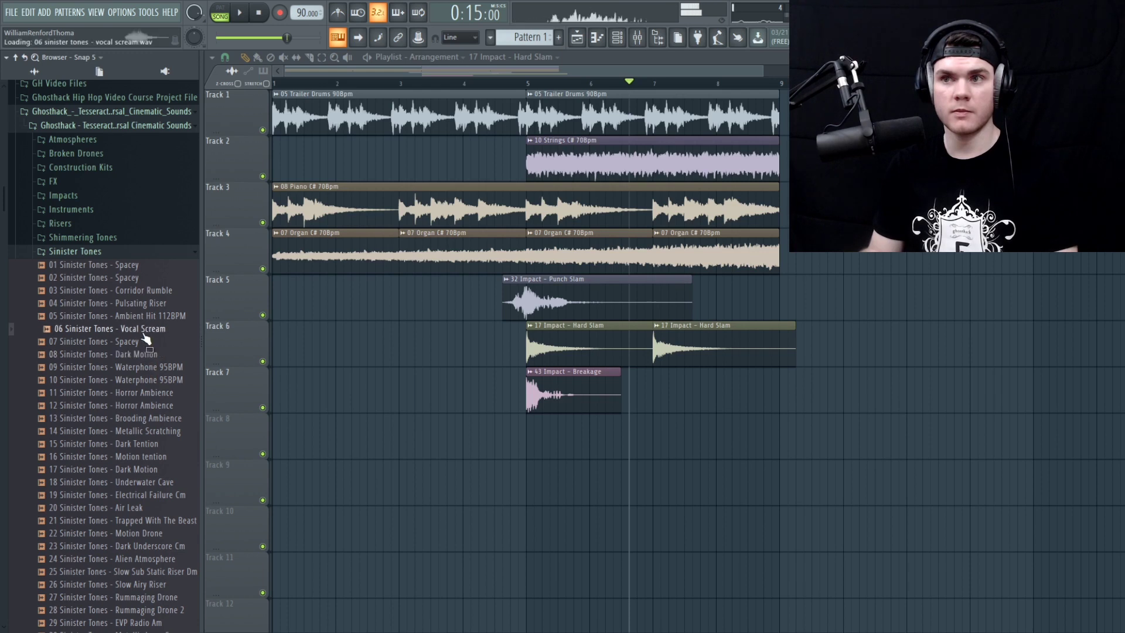
# Step: Place 06 Sinister Tones - Vocal Scream at bar 5 on Track 8 and play it with the arrangement
pyautogui.moveTo(142, 331); pyautogui.dragTo(145, 335)
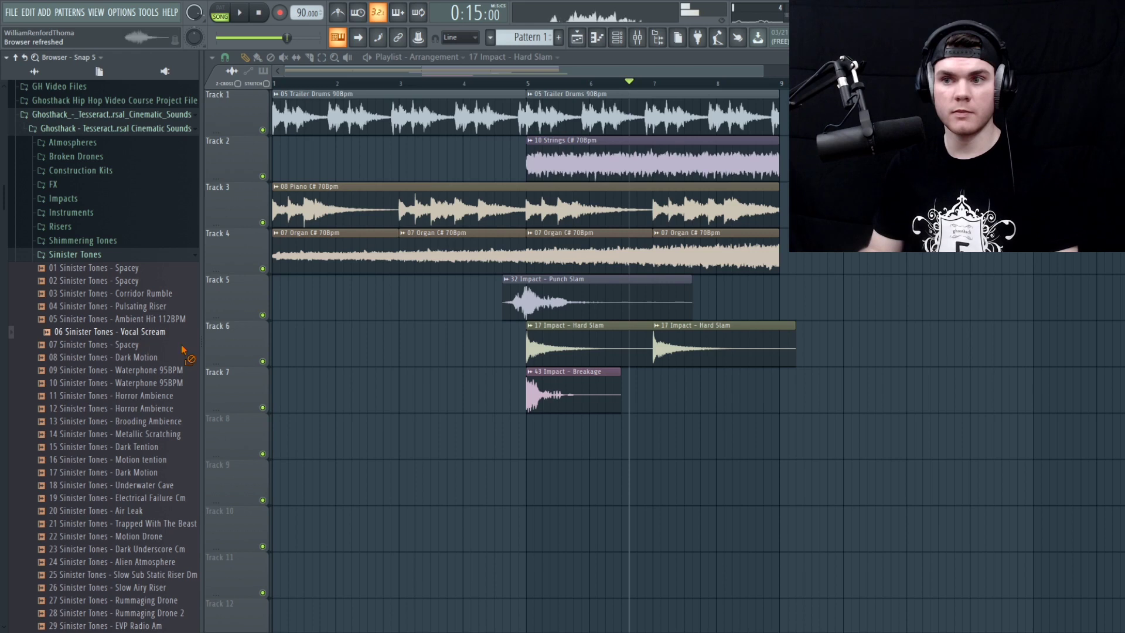
pyautogui.moveTo(182, 350); pyautogui.dragTo(551, 441)
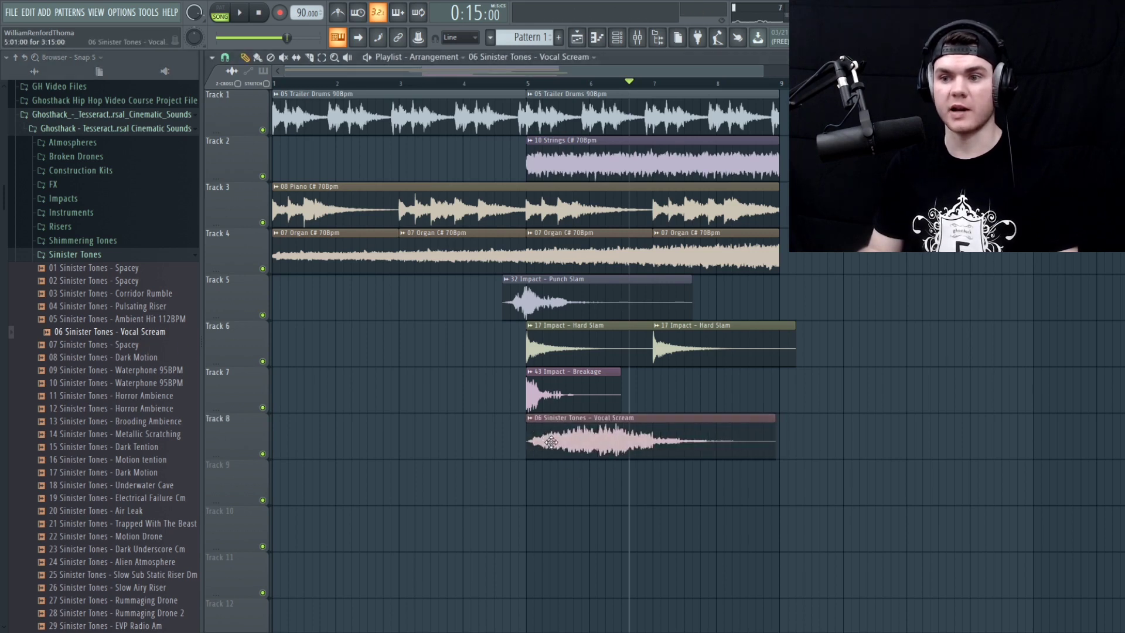
pyautogui.doubleClick(550, 434)
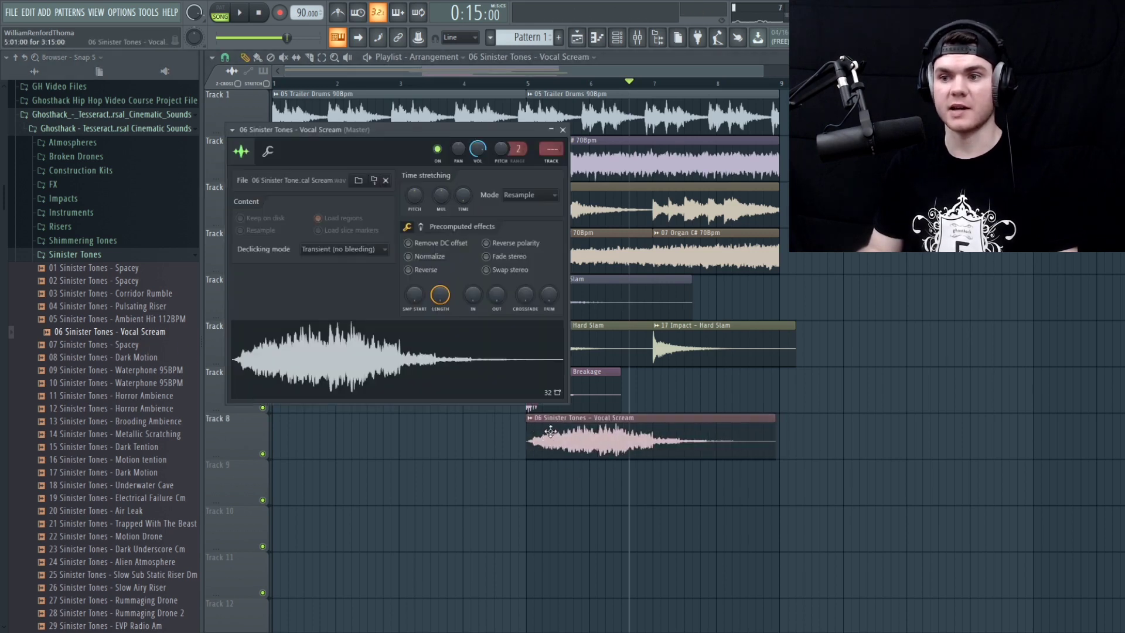
pyautogui.click(502, 82)
pyautogui.press('space')
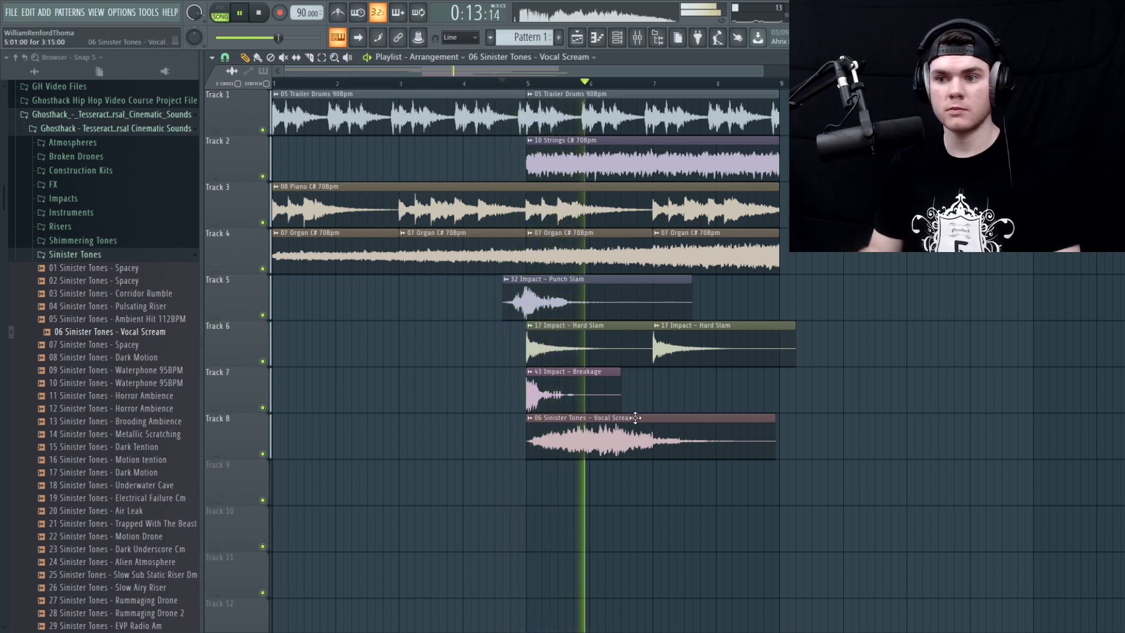
pyautogui.press('space')
# Step: Turn the Vocal Scream's pitch fully down in its channel settings and listen to it from bar 5
pyautogui.moveTo(595, 87); pyautogui.dragTo(629, 72)
pyautogui.press('space')
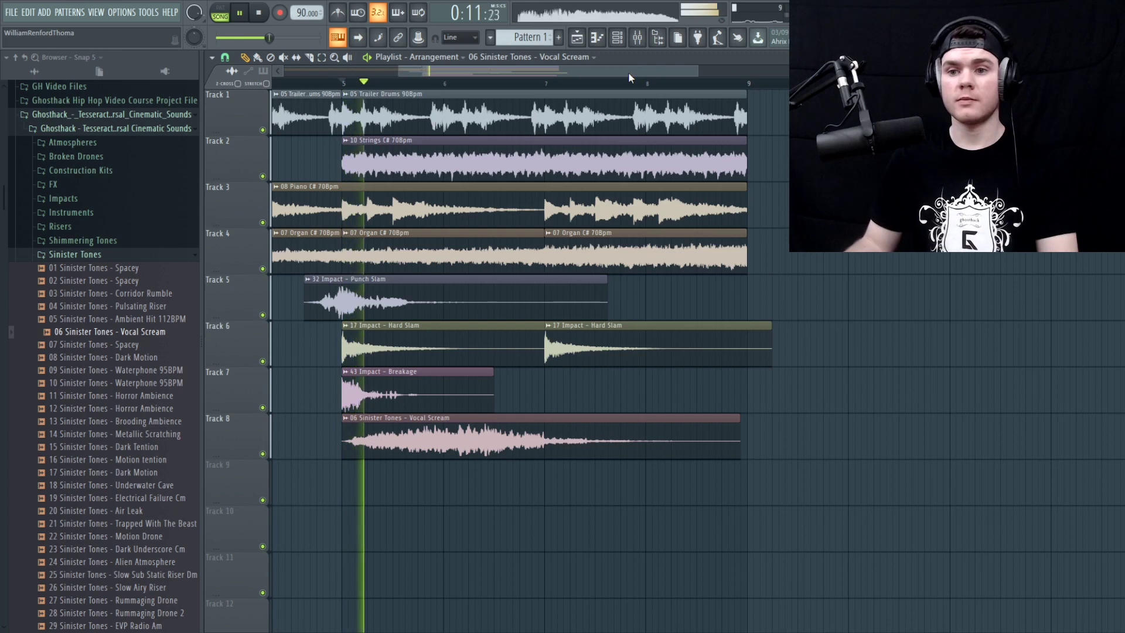
pyautogui.doubleClick(410, 439)
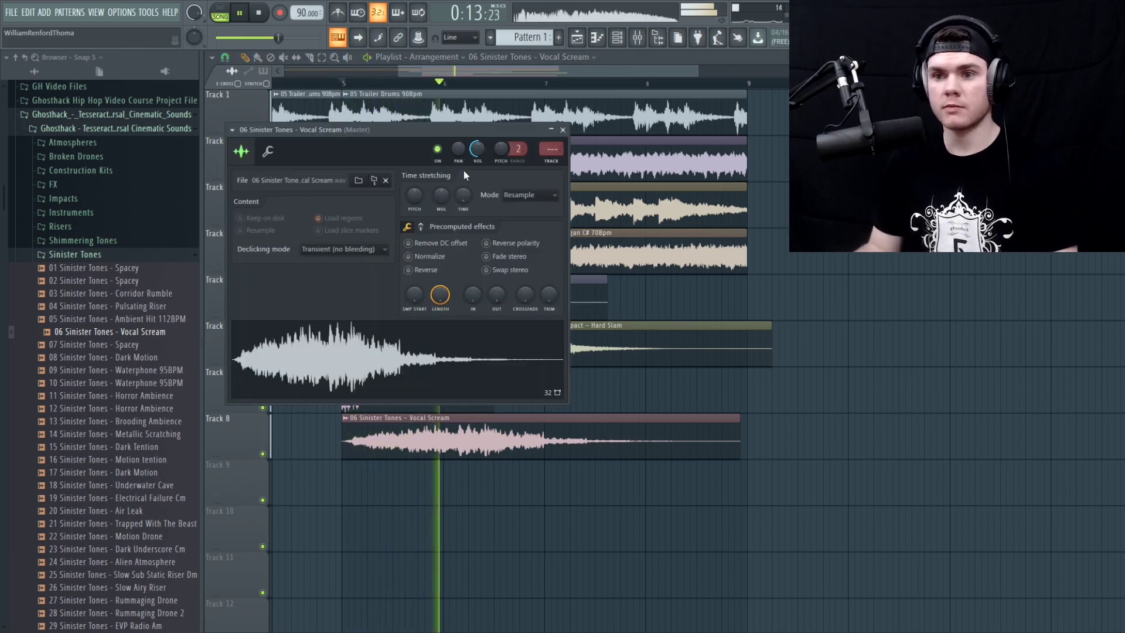
pyautogui.press('space')
pyautogui.moveTo(503, 147); pyautogui.dragTo(503, 155)
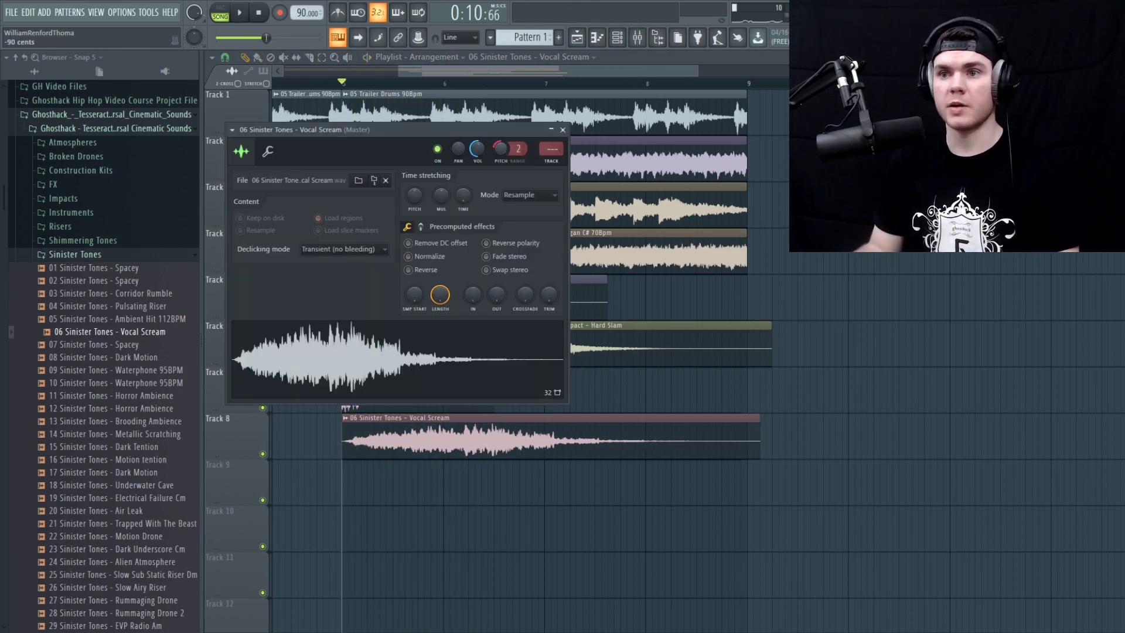
pyautogui.press('space')
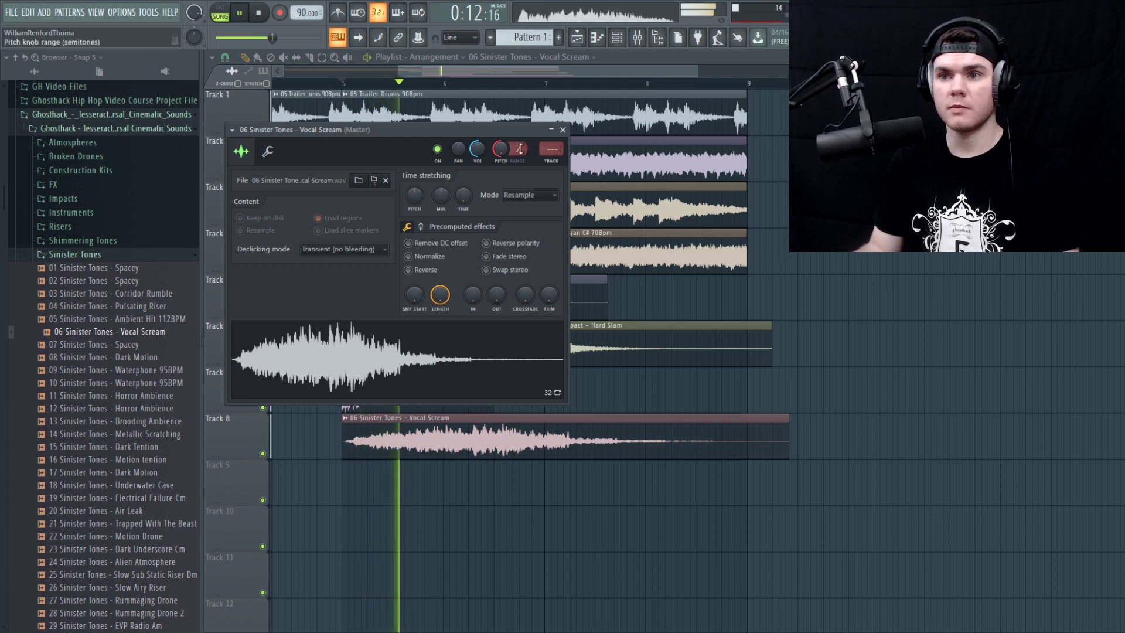
# Step: Compare different pitch ranges for the Vocal Scream during playback and set the range to 4 semitones
pyautogui.moveTo(519, 148); pyautogui.dragTo(520, 155)
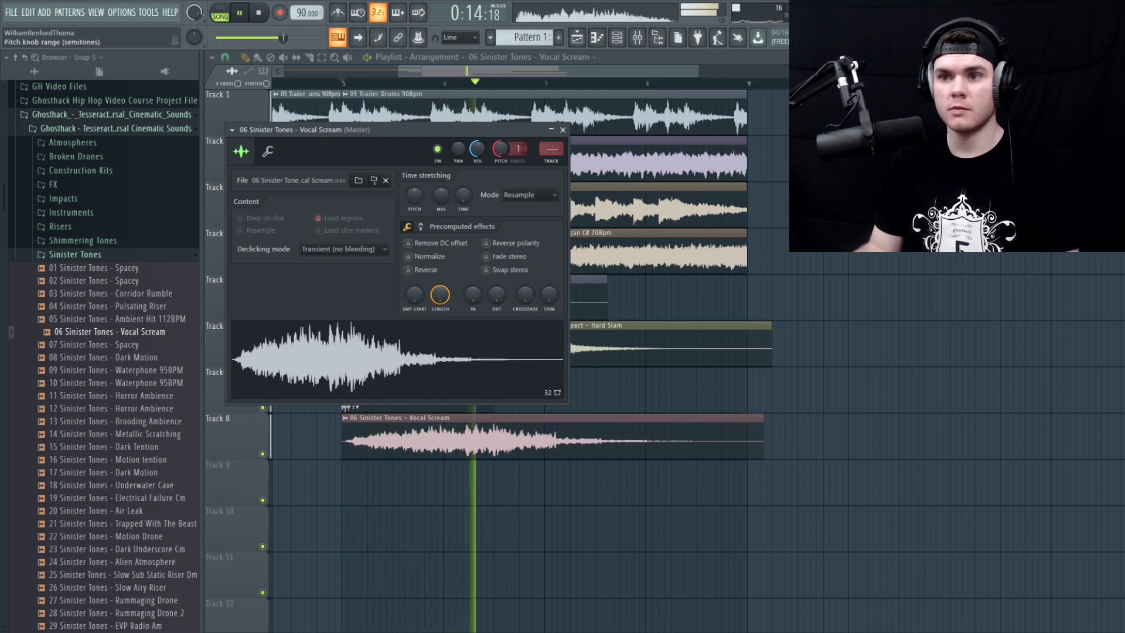
pyautogui.press('space')
pyautogui.press('space')
pyautogui.press('space')
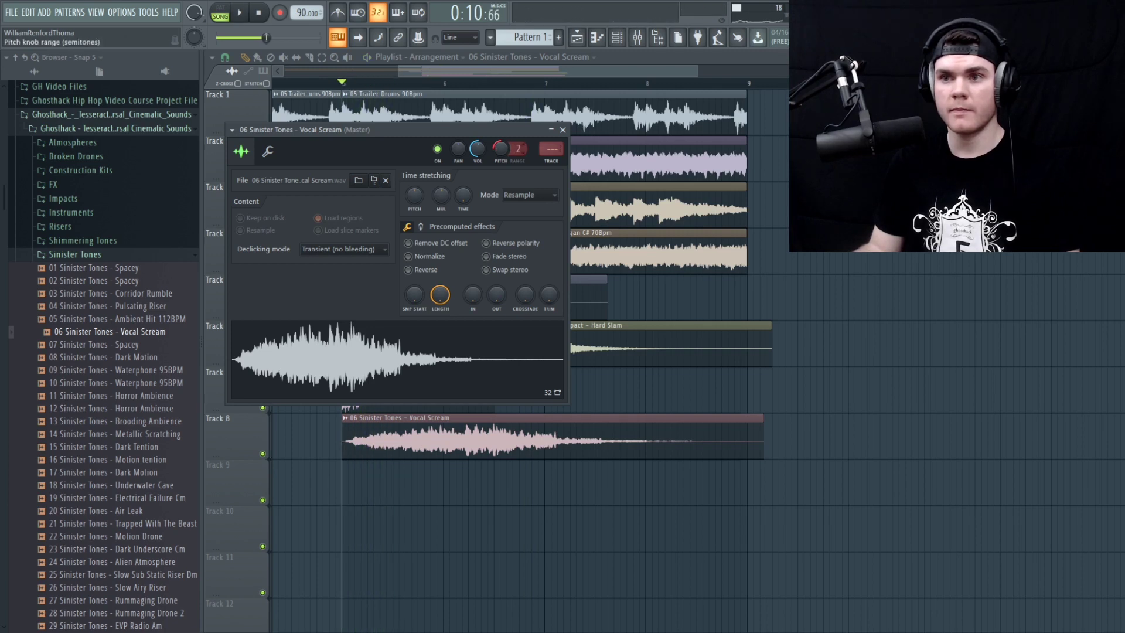
pyautogui.press('space')
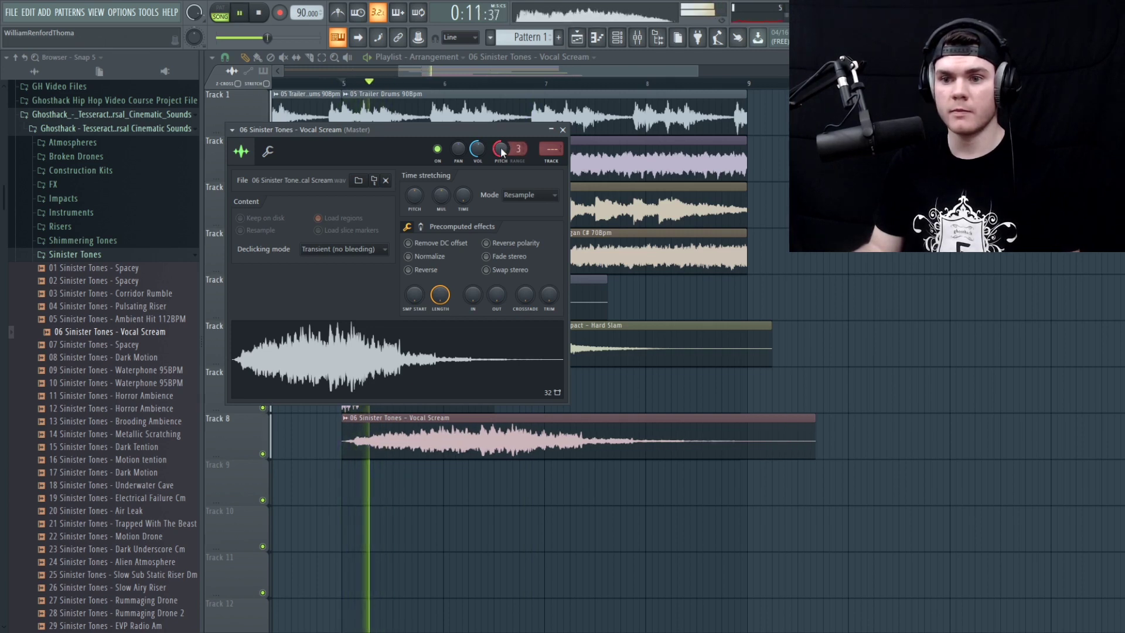
pyautogui.scroll(1, 518, 149)
pyautogui.press('space')
pyautogui.press('space')
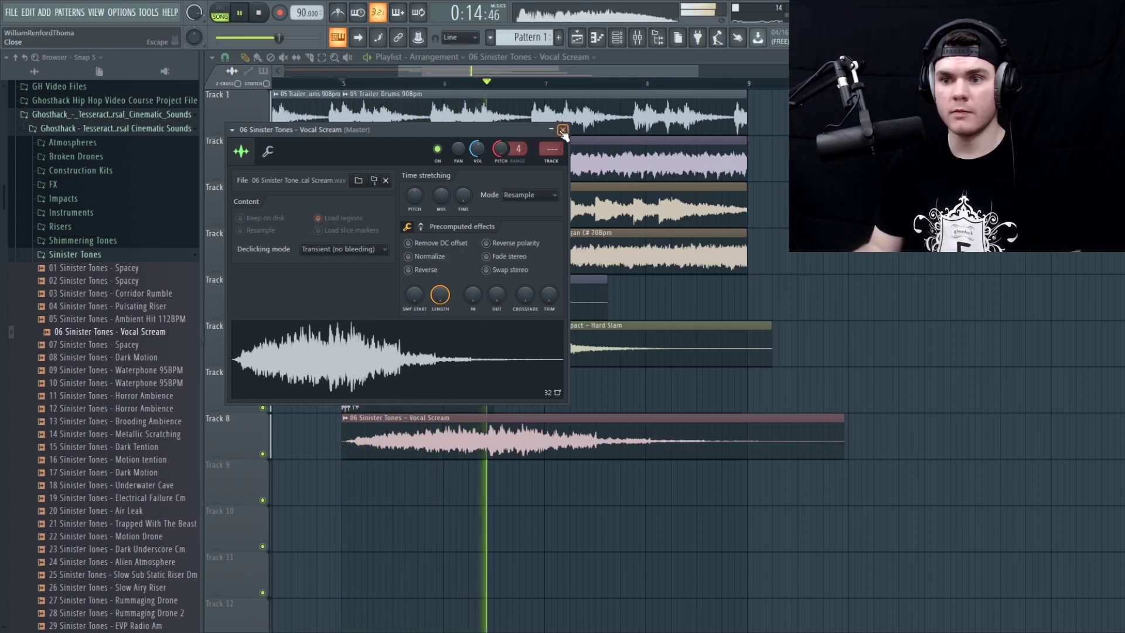
pyautogui.press('space')
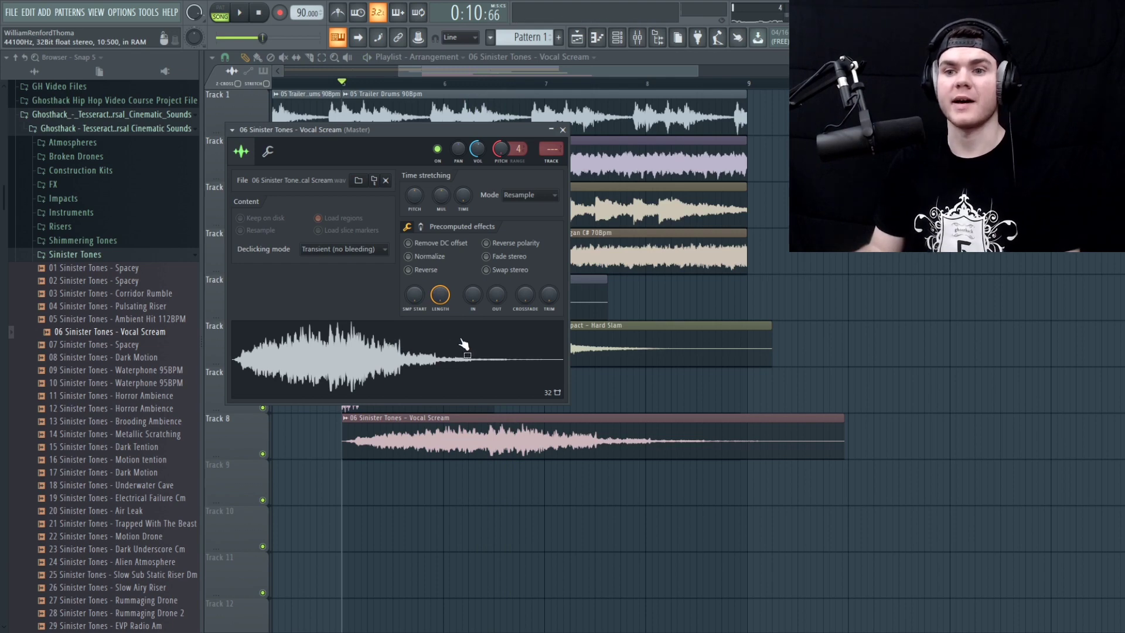
# Step: Audition the FX samples, place 17 FX - Cymbal Woosh at bar 5 on Track 9, and lower its volume to about 53%
pyautogui.click(82, 403)
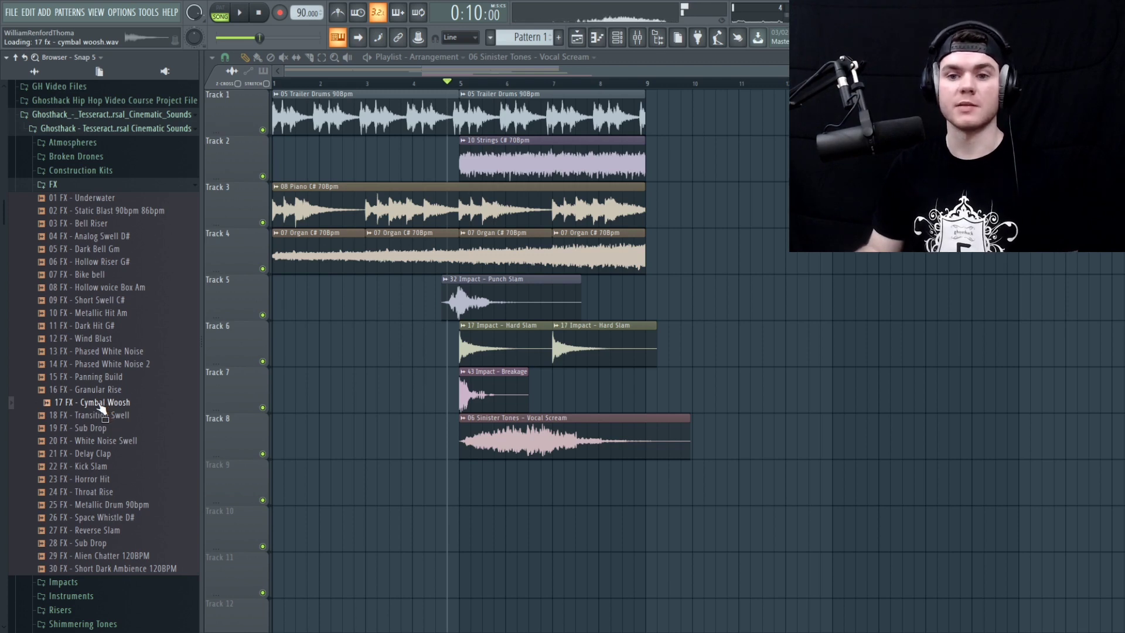
pyautogui.moveTo(472, 476); pyautogui.dragTo(472, 479)
pyautogui.doubleClick(482, 485)
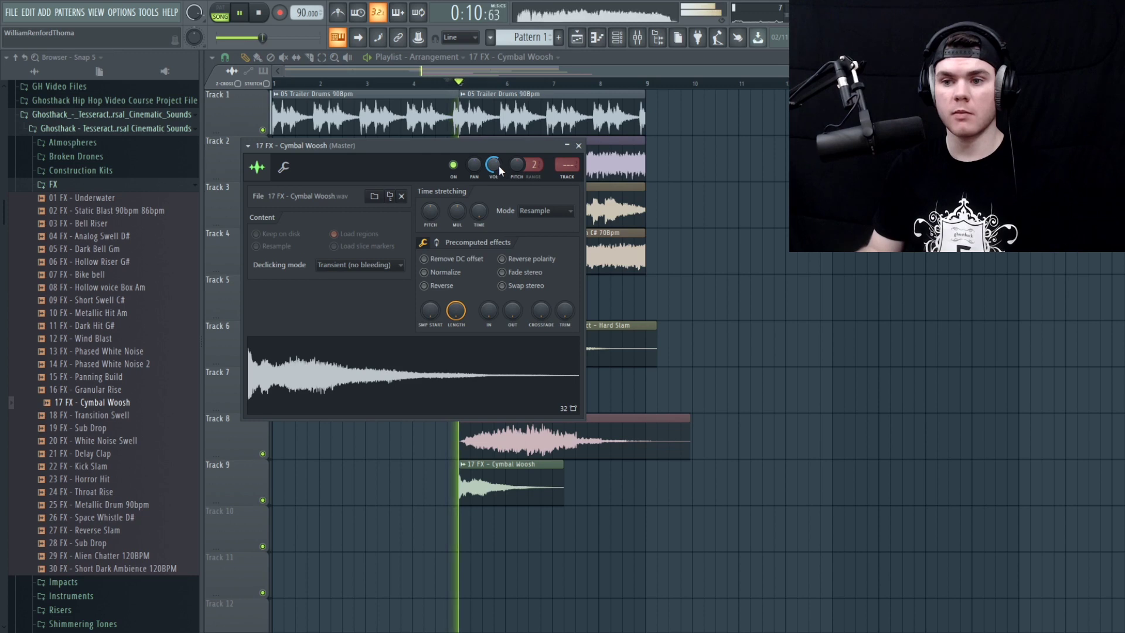
pyautogui.moveTo(498, 164); pyautogui.dragTo(498, 179)
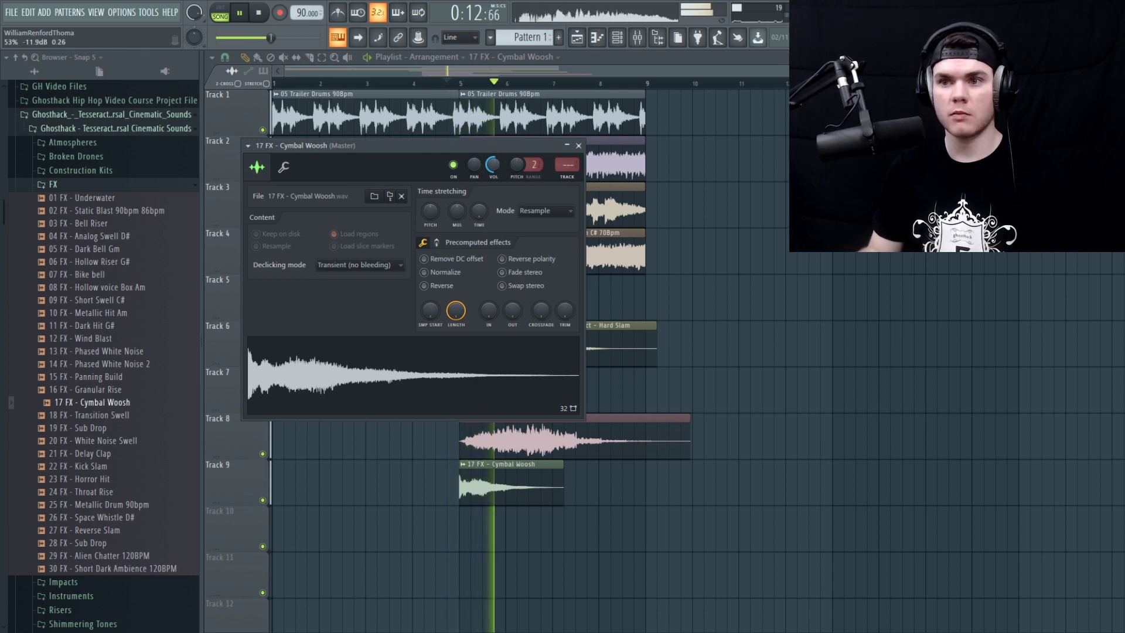
pyautogui.click(579, 145)
pyautogui.press('space')
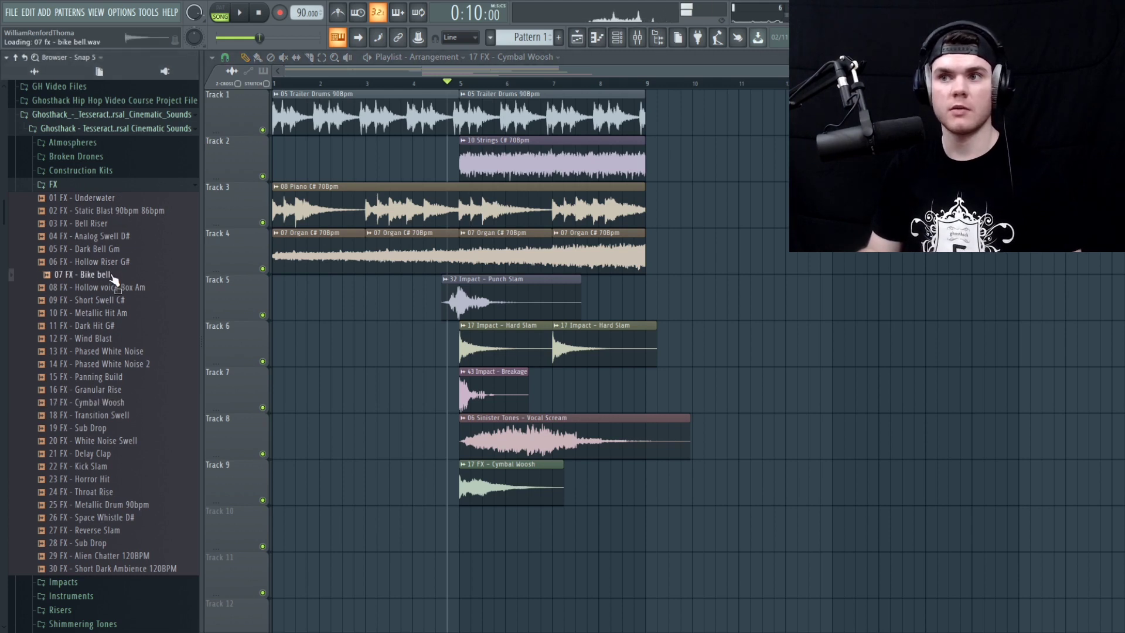
# Step: Audition 07 FX - Bike bell over the playing arrangement and place it at bar 6 on Track 10
pyautogui.press('space')
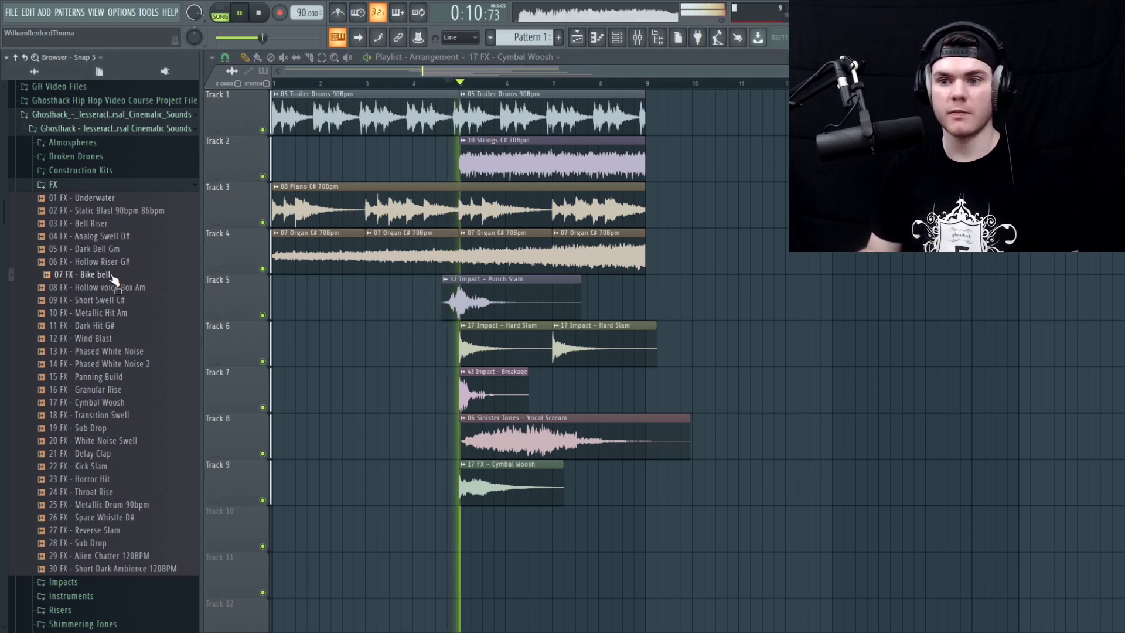
pyautogui.click(94, 275)
pyautogui.press('space')
pyautogui.moveTo(113, 280); pyautogui.dragTo(552, 525)
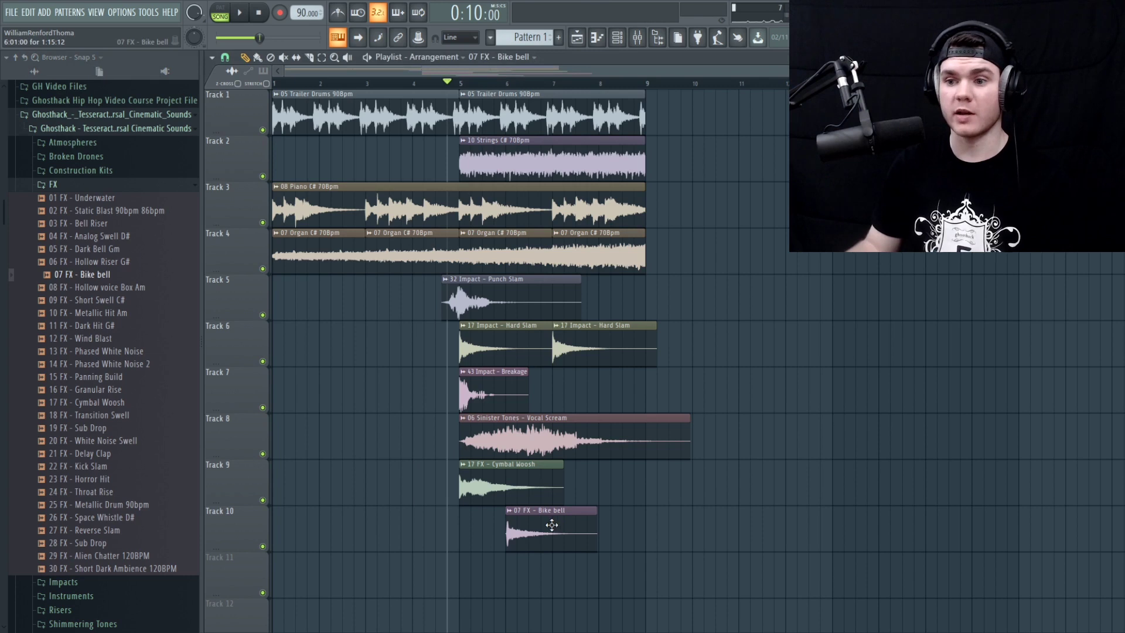
# Step: Pitch the Bike bell down with a range of 3 semitones, pan it slightly, and set its volume to about 68%
pyautogui.doubleClick(552, 525)
pyautogui.click(517, 388)
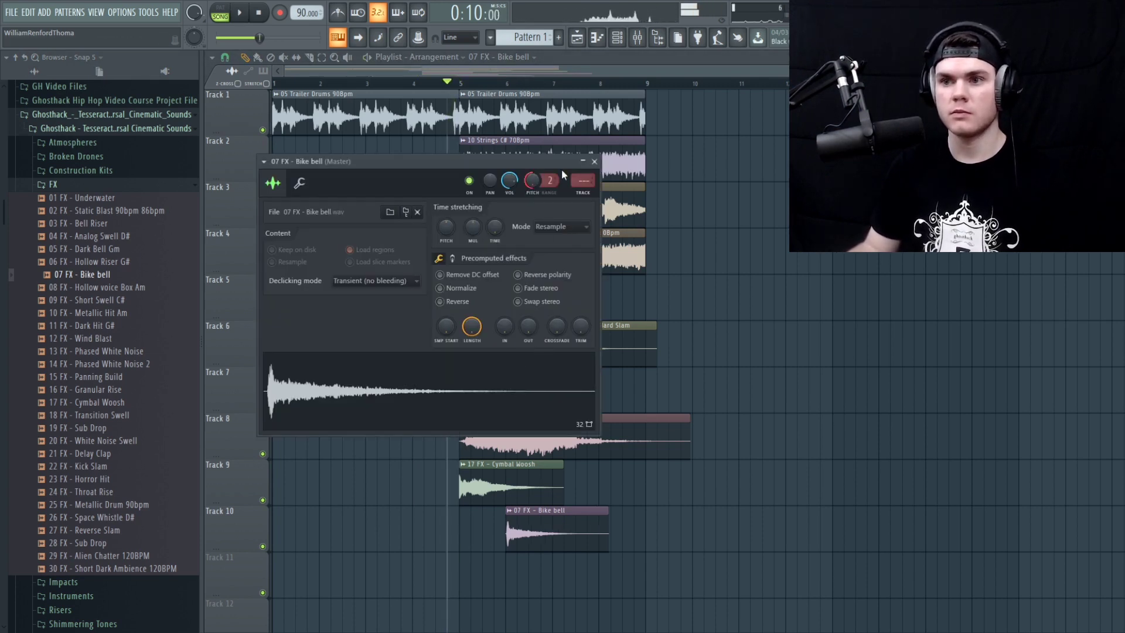
pyautogui.click(594, 161)
pyautogui.press('space')
pyautogui.doubleClick(552, 523)
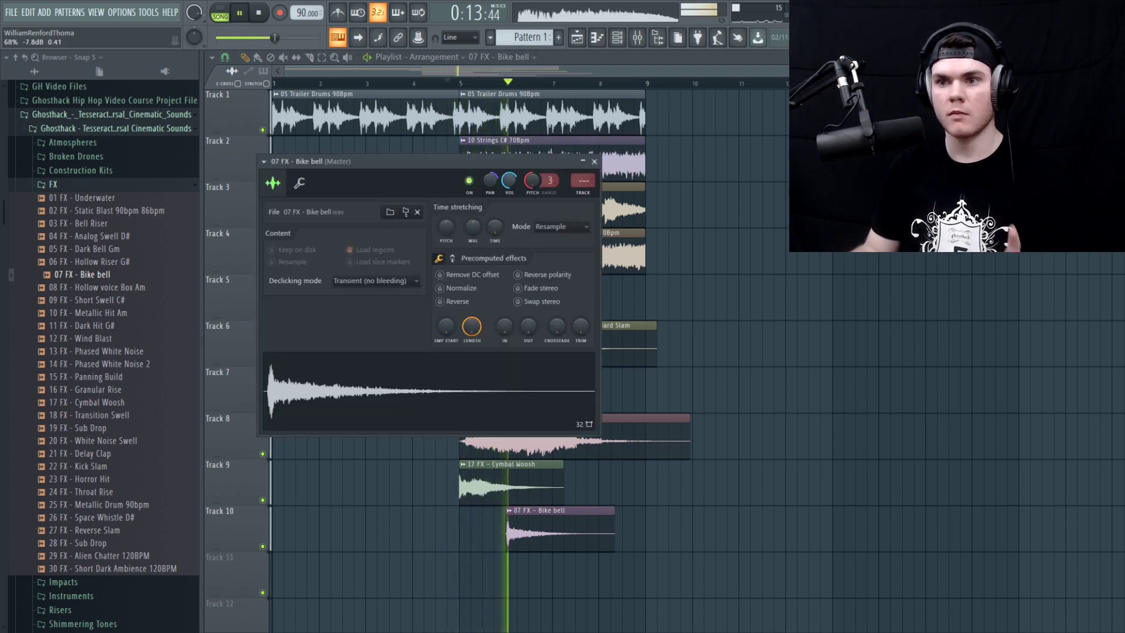
pyautogui.click(595, 162)
pyautogui.press('space')
# Step: Play from just before bar 6 to hear the Bike bell in the arrangement
pyautogui.keyDown('ctrl'); pyautogui.scroll(4, 538, 94); pyautogui.keyUp('ctrl')
pyautogui.press('space')
pyautogui.scroll(-4, 446, 525)
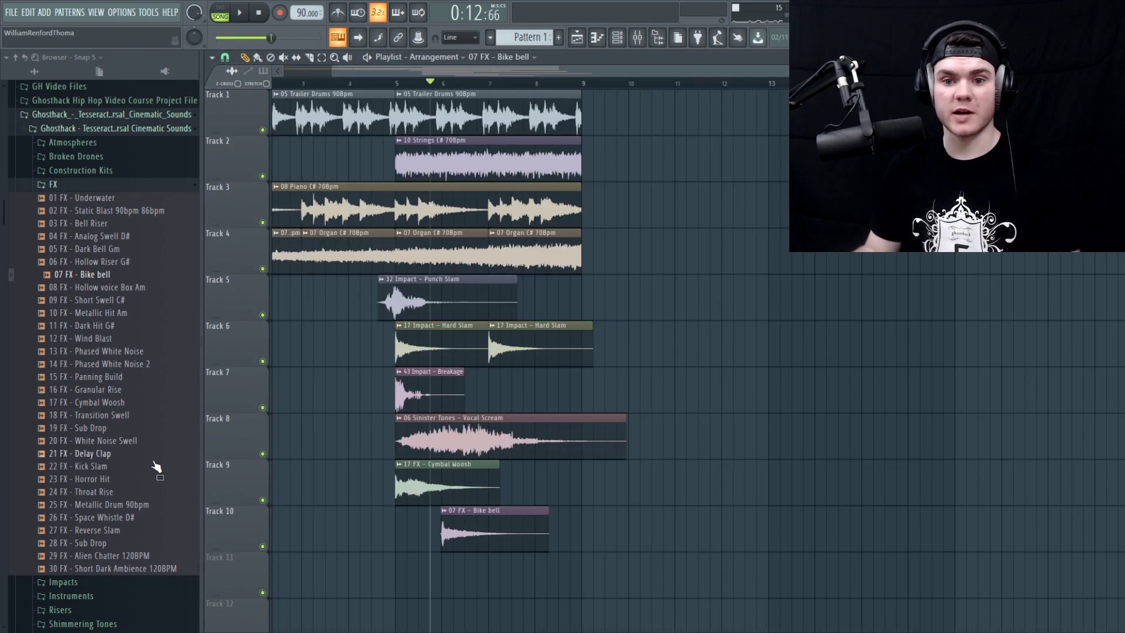
# Step: Audition several FX samples, place 04 FX - Analog Swell D# just before bar 8 on Track 11, and play the arrangement
pyautogui.click(133, 506)
pyautogui.click(128, 554)
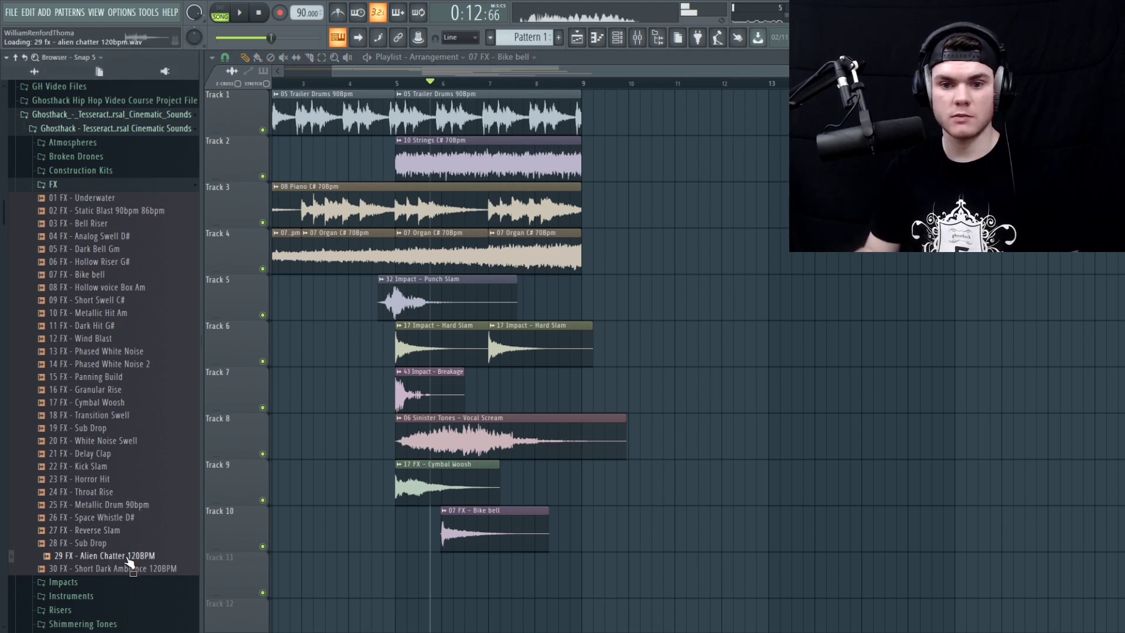
pyautogui.click(125, 572)
pyautogui.click(109, 454)
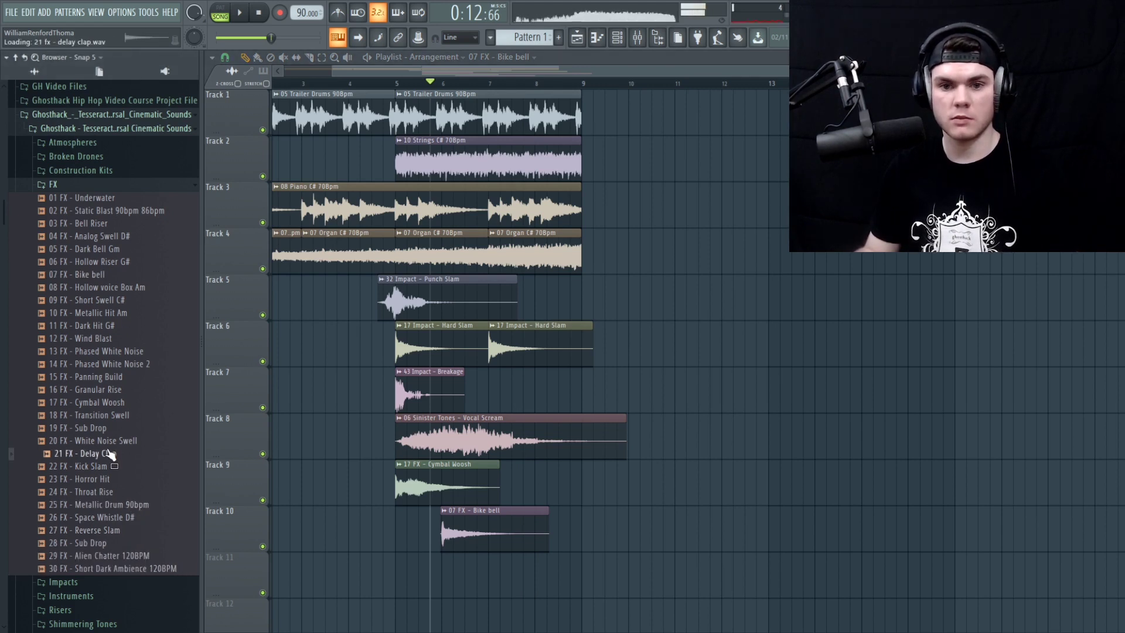
pyautogui.click(80, 237)
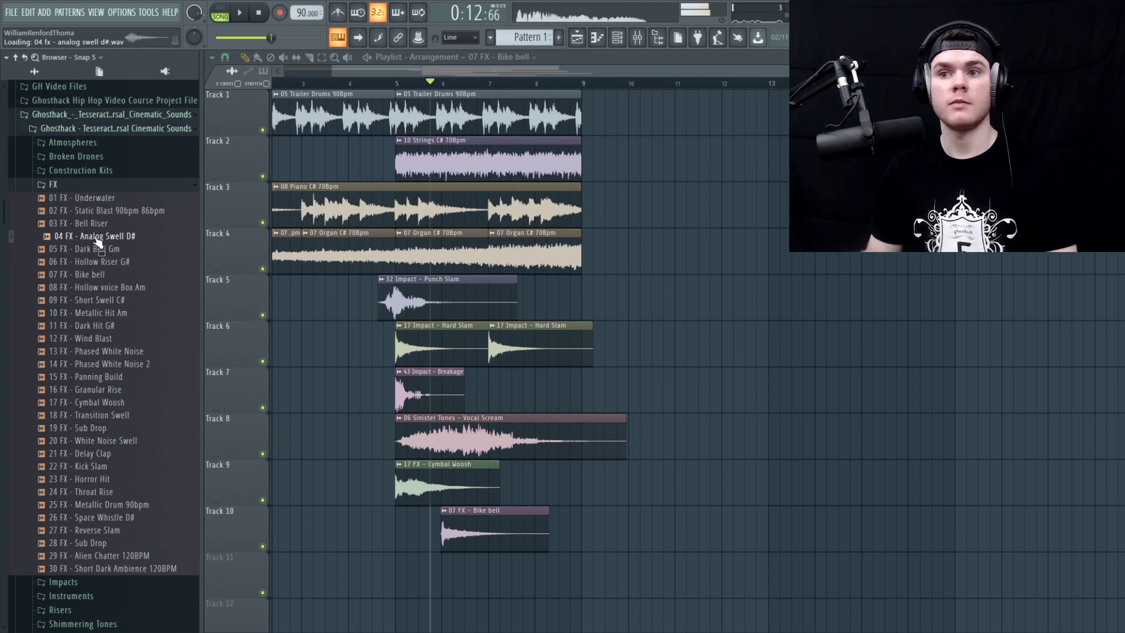
pyautogui.moveTo(92, 244); pyautogui.dragTo(588, 579)
pyautogui.press('space')
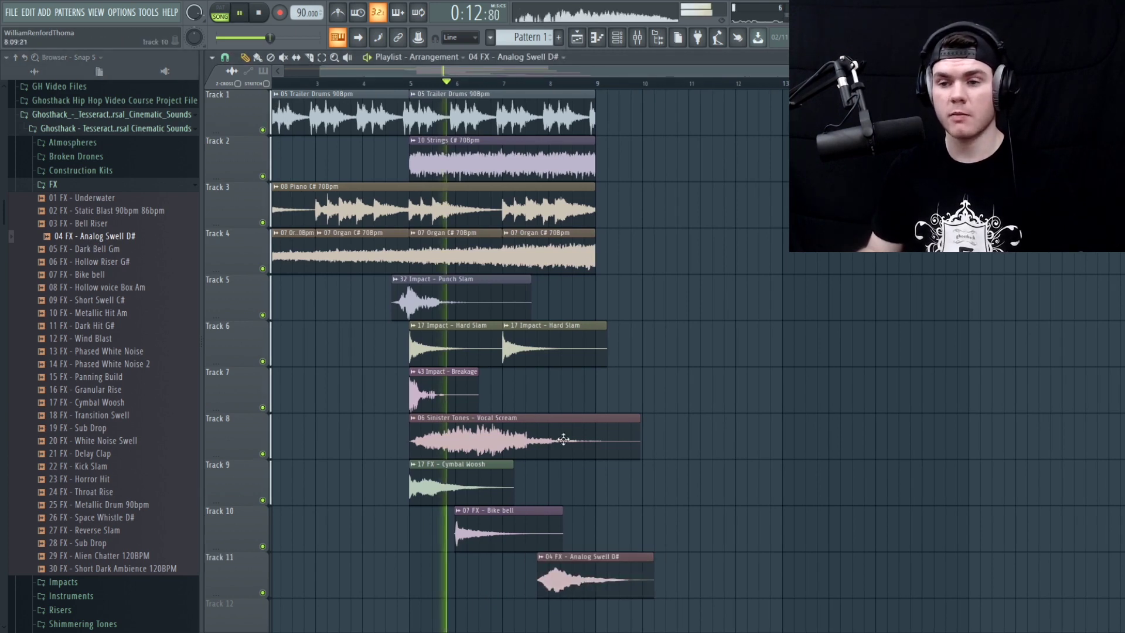
# Step: Nudge the Analog Swell on Track 11 to start at about 7:10:20 so it peaks around bar 8, checking it by playback
pyautogui.moveTo(570, 584); pyautogui.dragTo(558, 585)
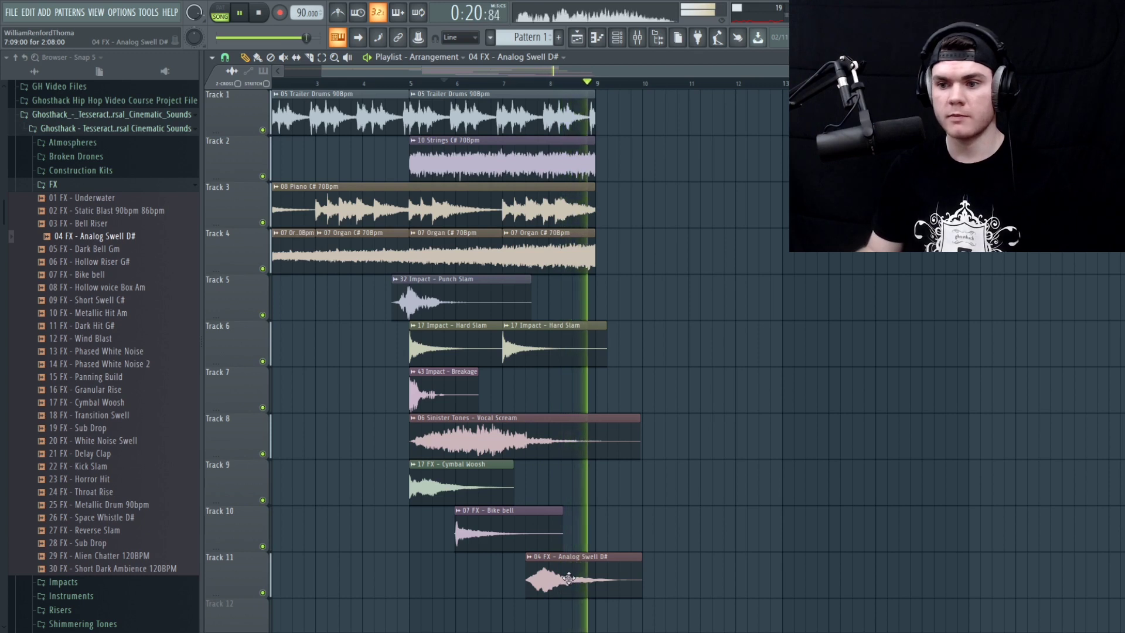
pyautogui.press('space')
pyautogui.scroll(3, 594, 516)
pyautogui.moveTo(555, 576); pyautogui.dragTo(565, 575)
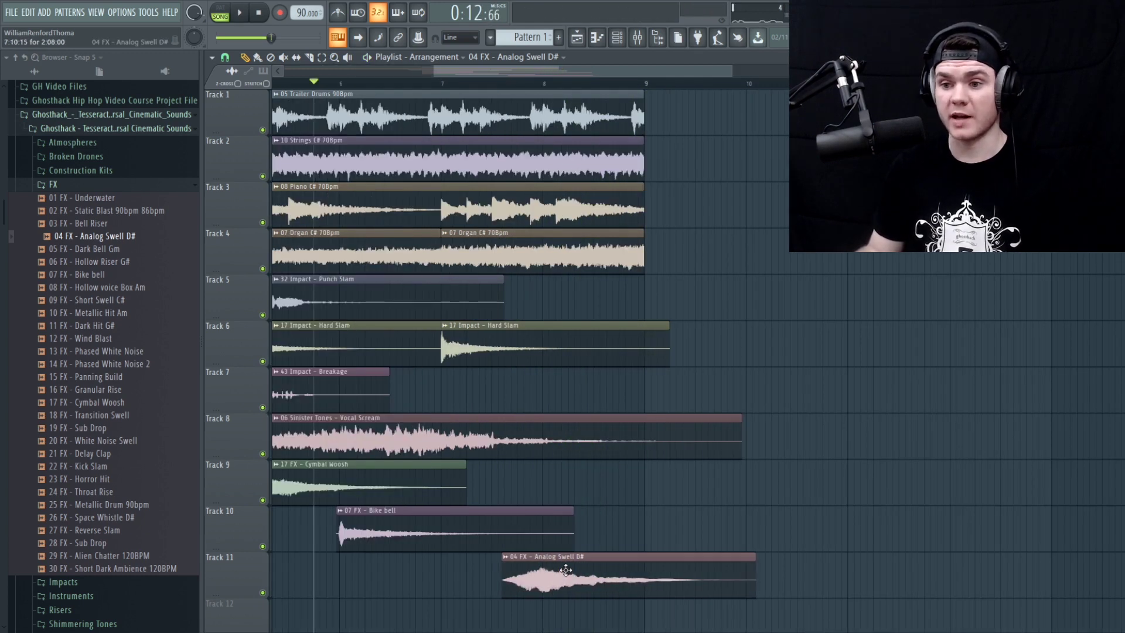
pyautogui.click(473, 84)
pyautogui.press('space')
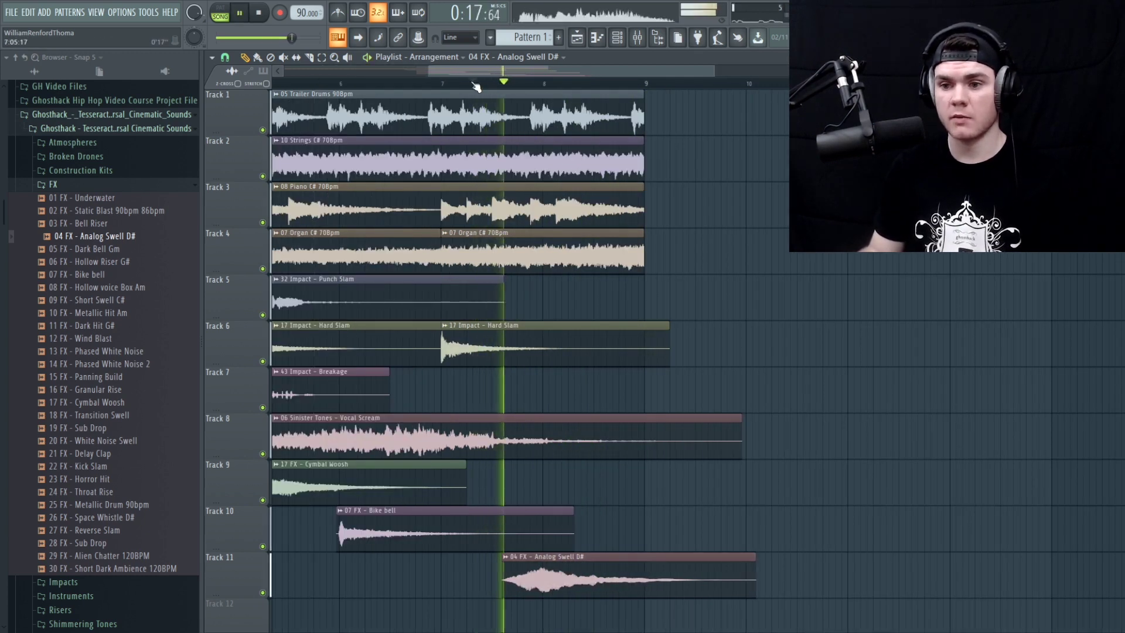
pyautogui.moveTo(567, 573); pyautogui.dragTo(569, 572)
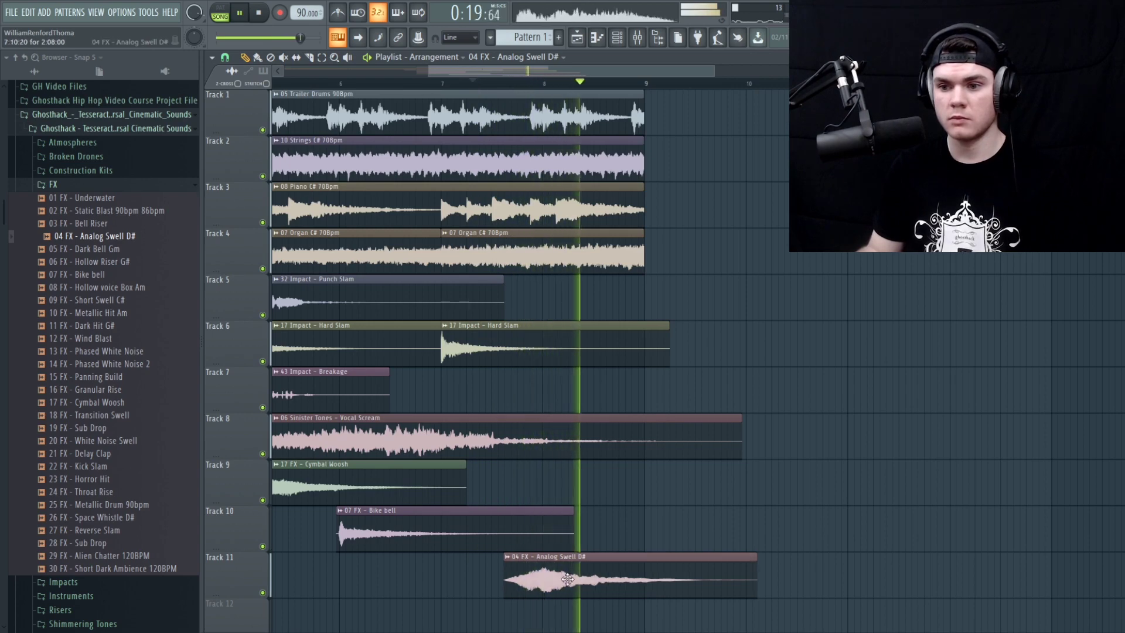
pyautogui.press('space')
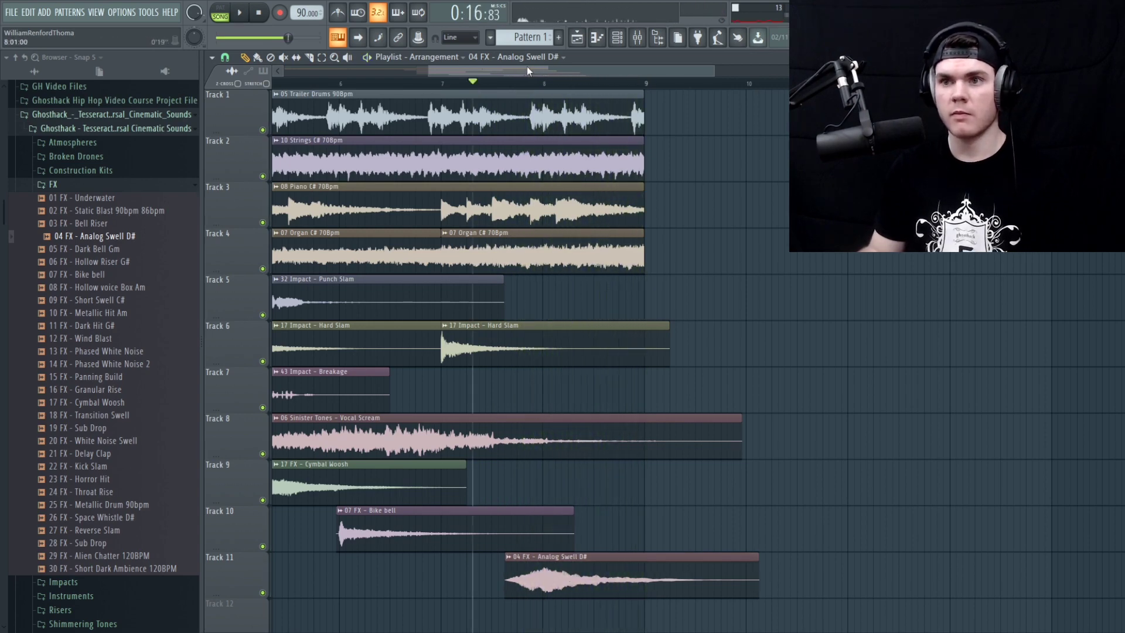
# Step: Audition samples from the Risers folder, including 02 Tention, 11 Whirly, 14 Machine and 18 Pulsator
pyautogui.scroll(-3, 508, 85)
pyautogui.scroll(-1, 508, 85)
pyautogui.scroll(2, 481, 69)
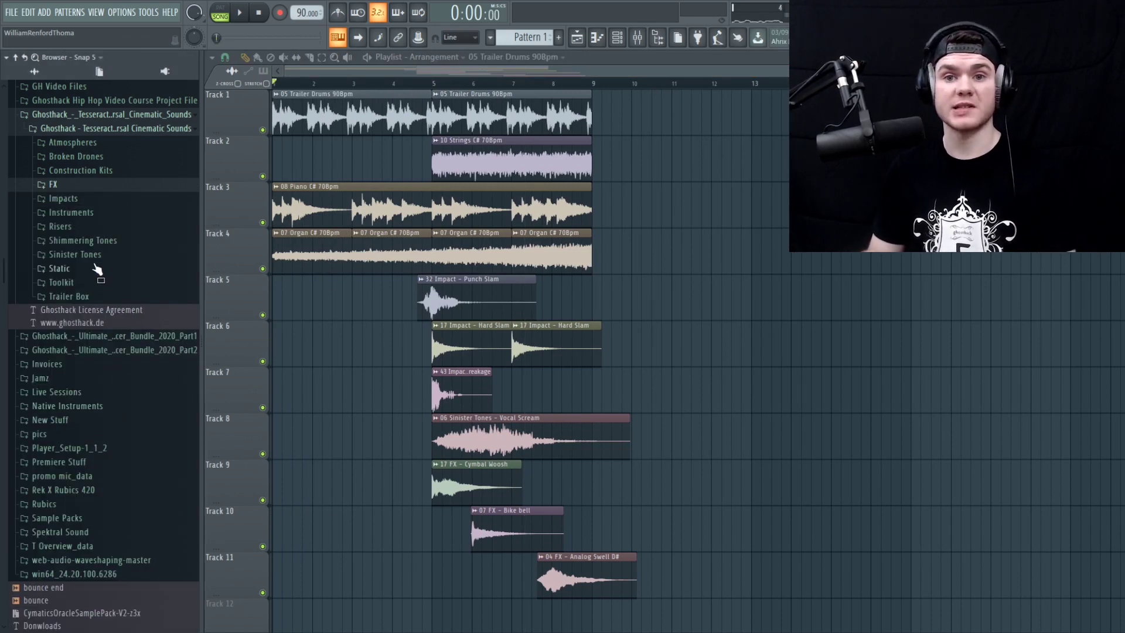
pyautogui.click(61, 227)
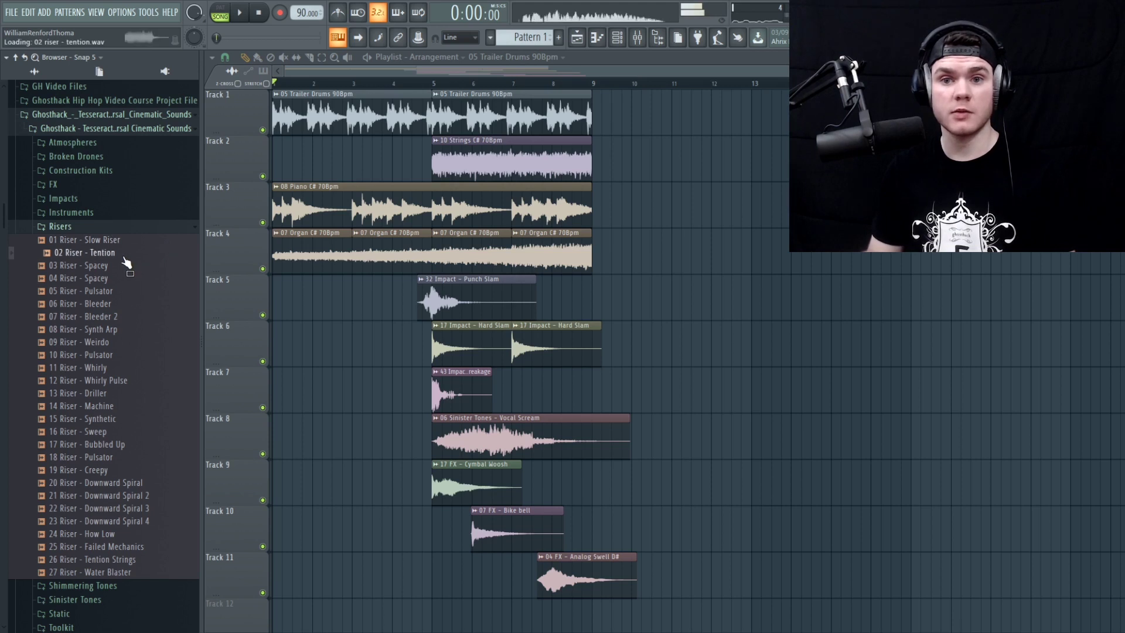
pyautogui.click(133, 367)
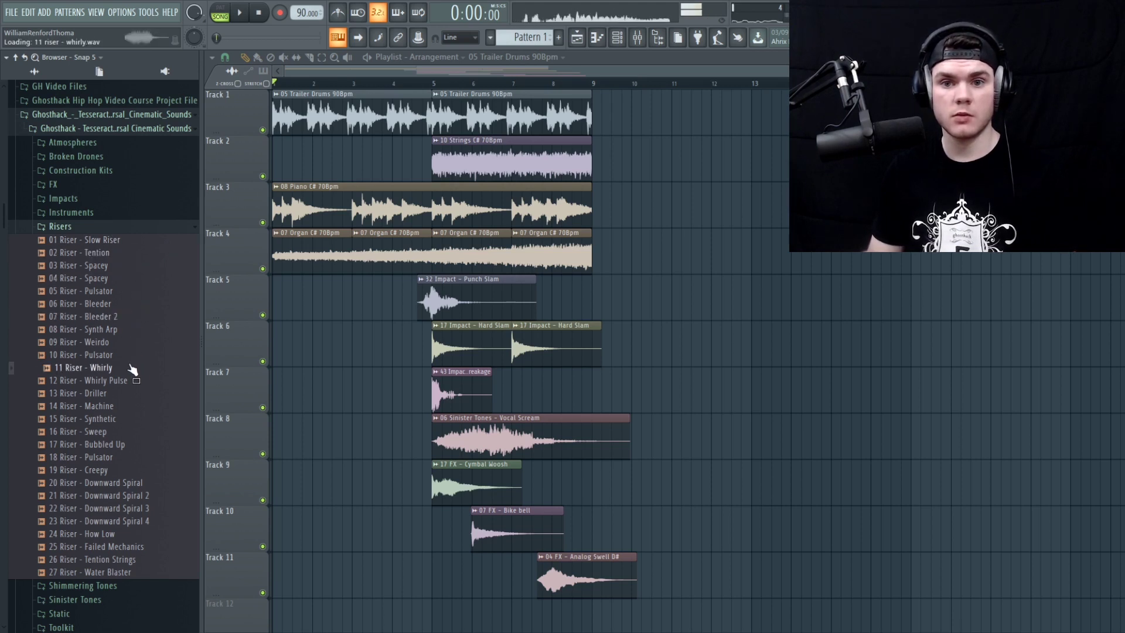
pyautogui.click(130, 409)
pyautogui.click(128, 457)
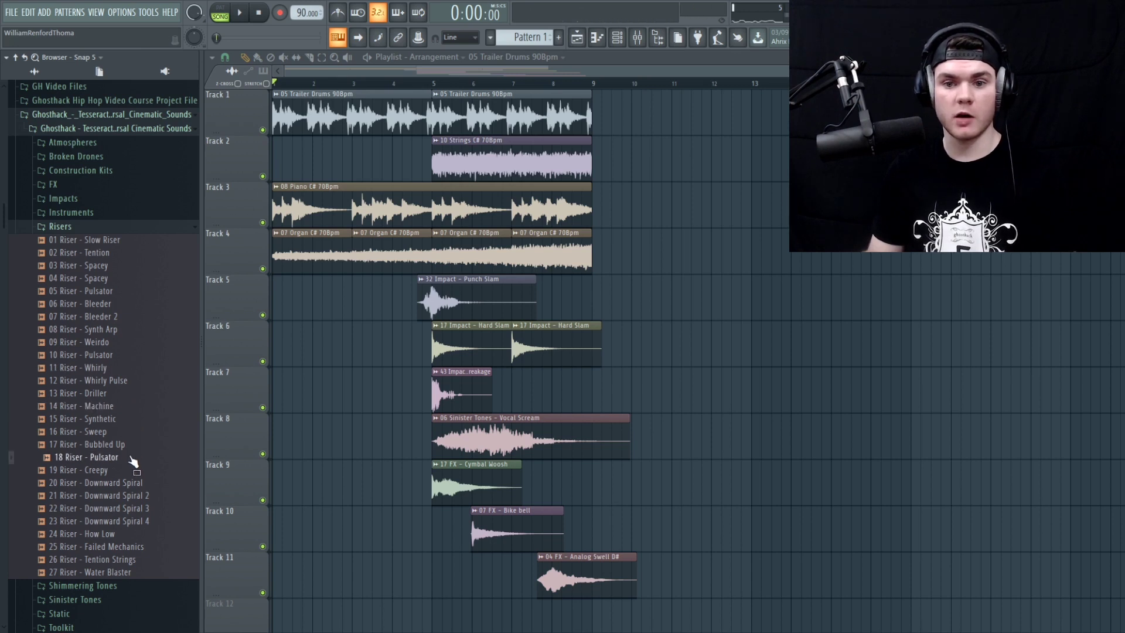
pyautogui.scroll(-2, 130, 463)
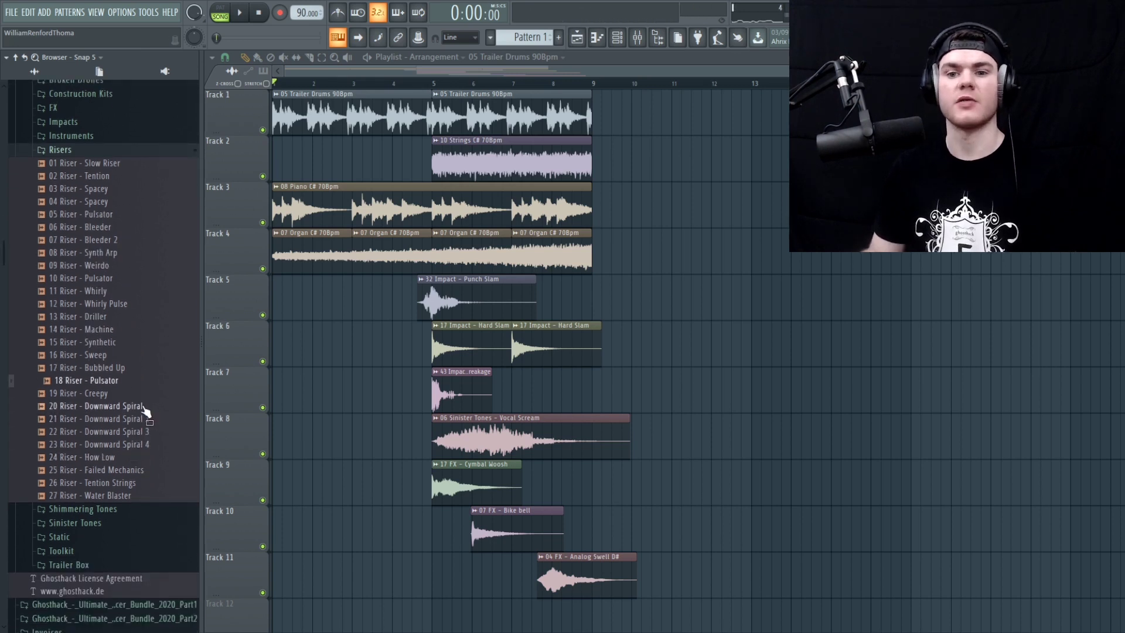
# Step: Audition the Downward Spiral, Failed Mechanics and Tention Strings risers, and place 17 Riser - Bubbled Up at bar 2 on Track 11
pyautogui.click(140, 406)
pyautogui.click(139, 419)
pyautogui.click(138, 432)
pyautogui.click(136, 445)
pyautogui.click(130, 471)
pyautogui.click(131, 483)
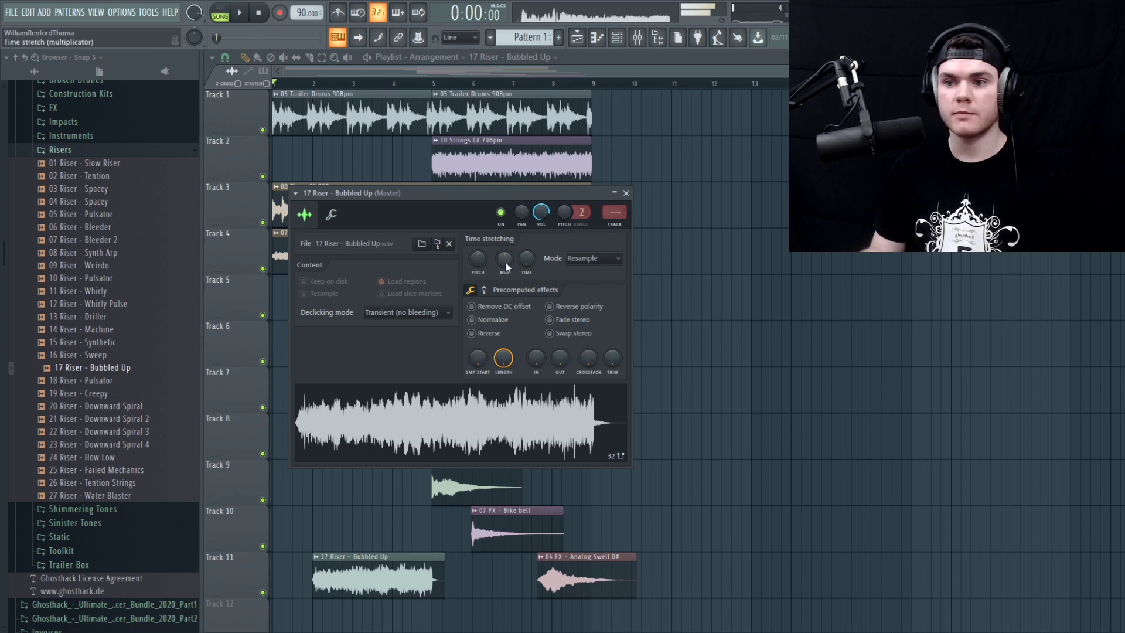
# Step: Add a long fade-in to the Bubbled Up riser and play the arrangement from the start
pyautogui.moveTo(537, 356); pyautogui.dragTo(537, 340)
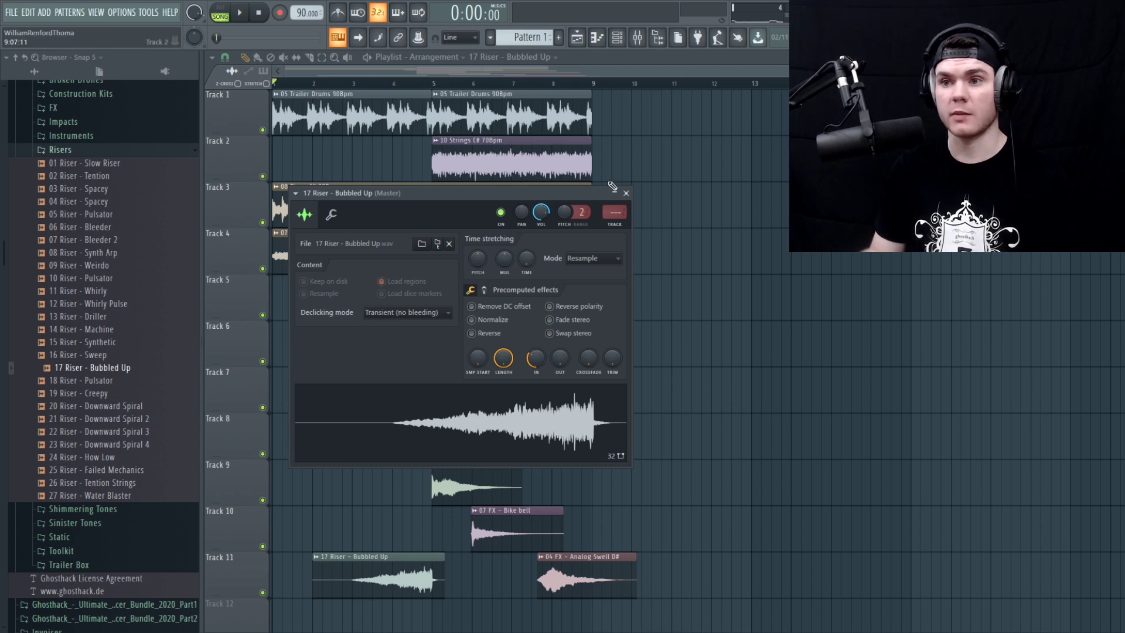
pyautogui.press('space')
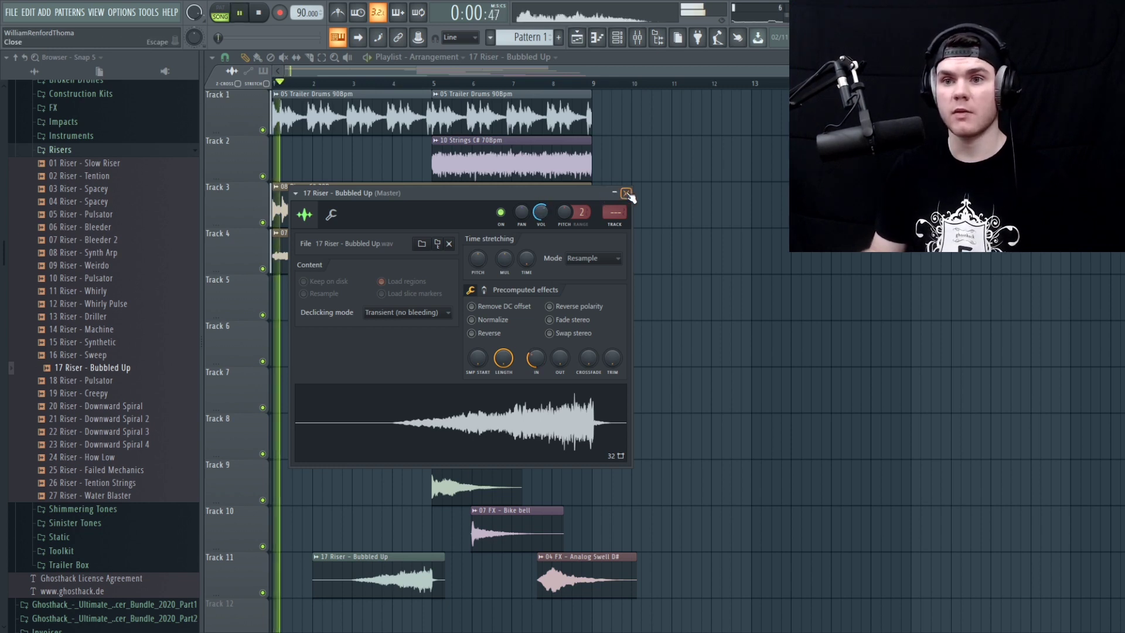
pyautogui.click(626, 193)
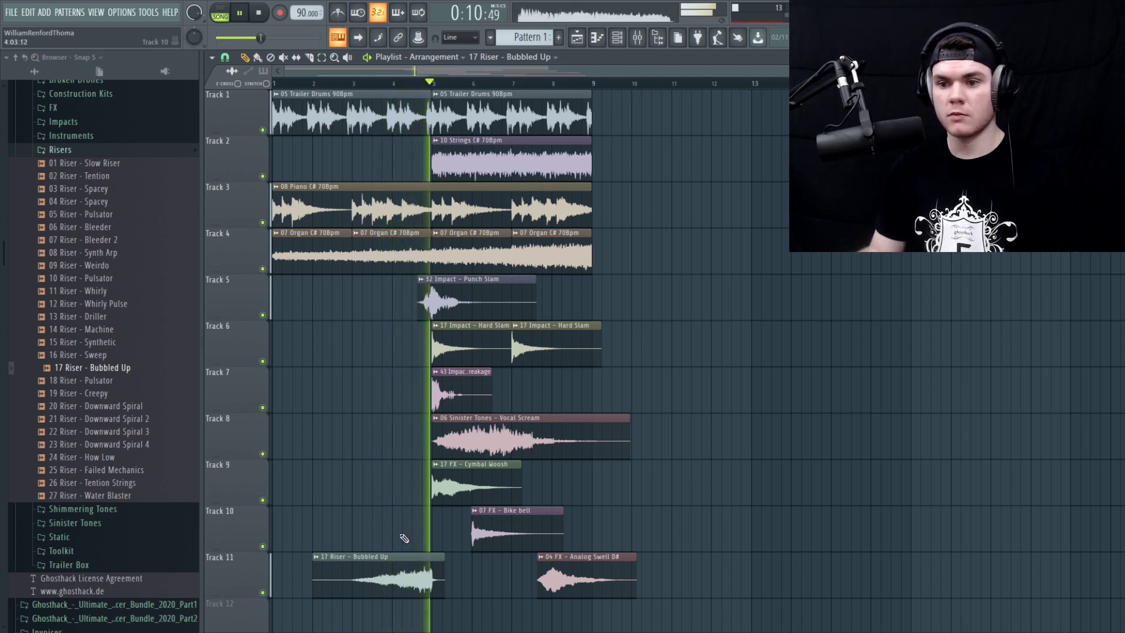
# Step: Lower the Bubbled Up riser's volume to about 67%, stop playback, and open the Bike bell's channel settings
pyautogui.doubleClick(352, 575)
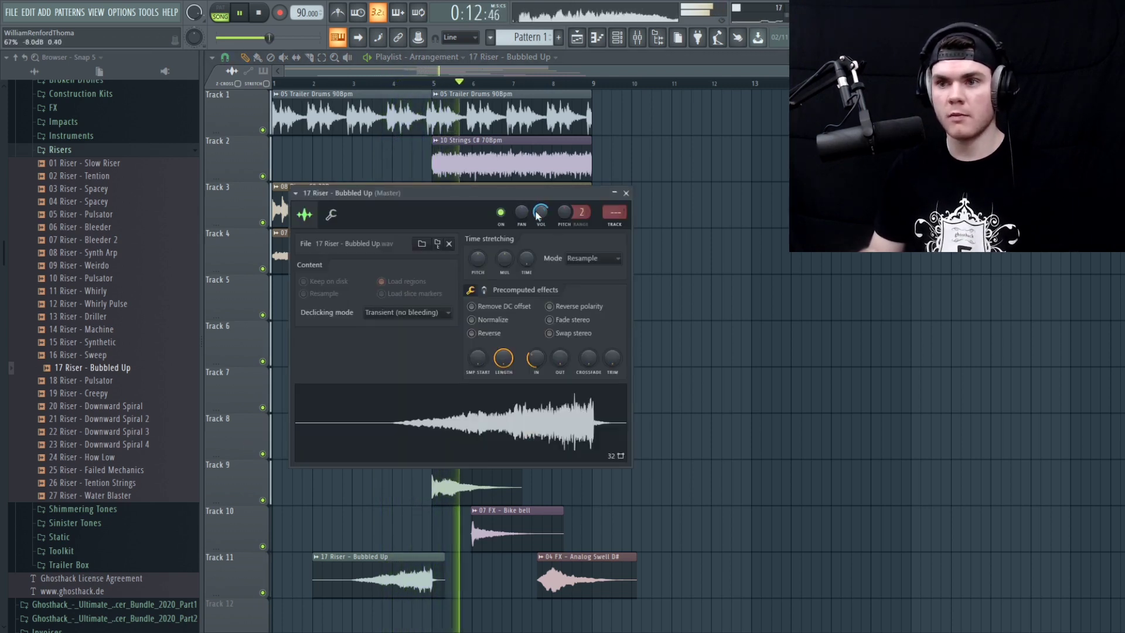
pyautogui.click(626, 194)
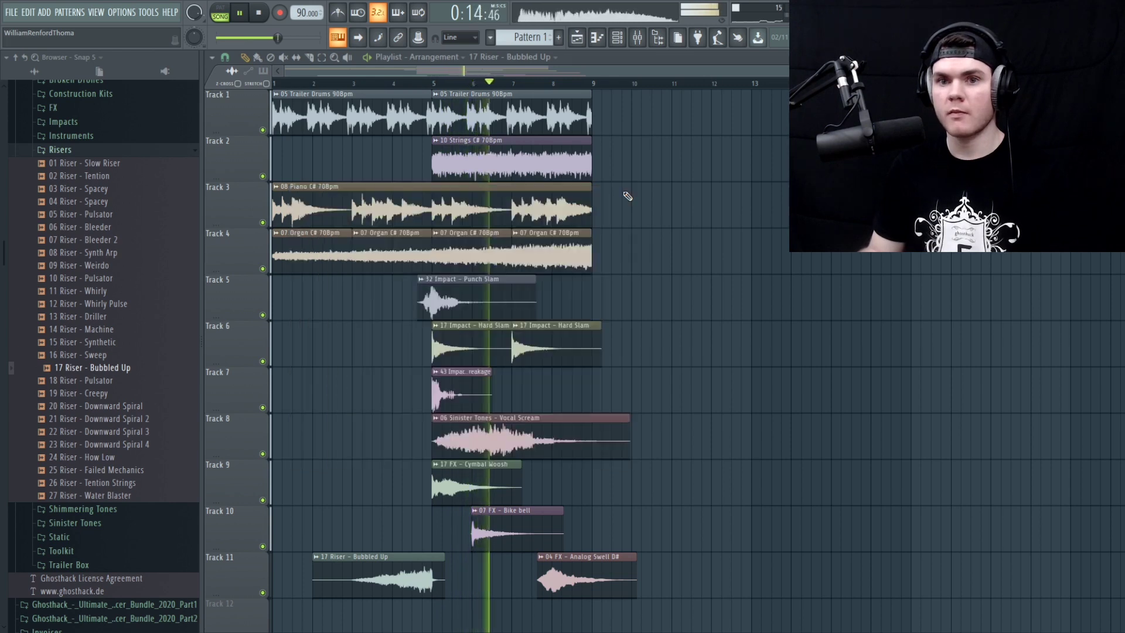
pyautogui.press('space')
pyautogui.doubleClick(499, 525)
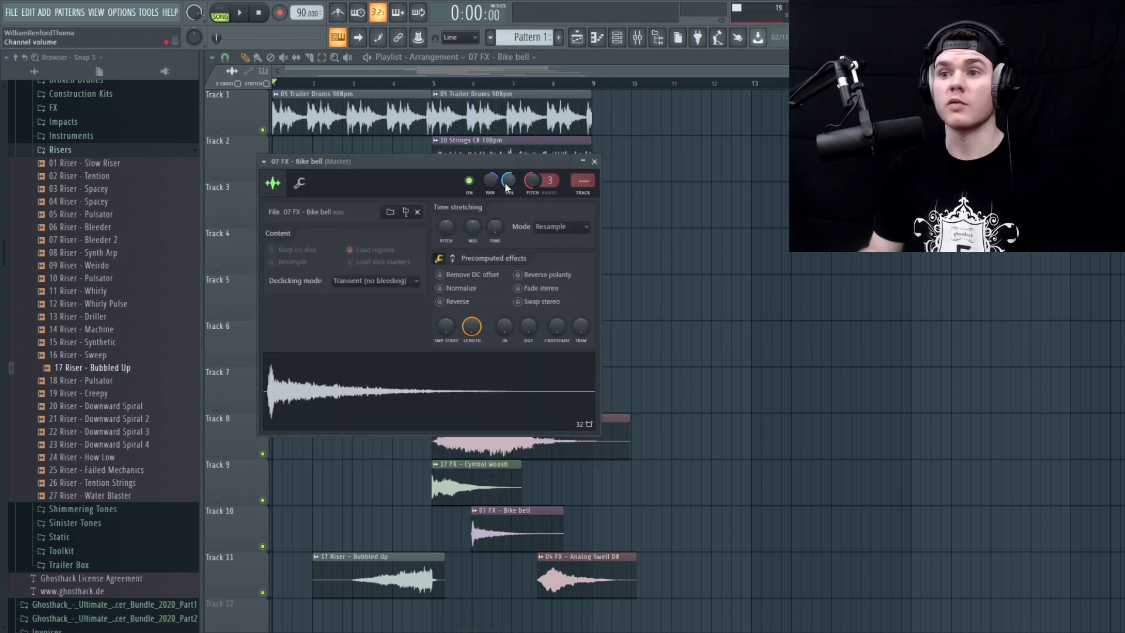
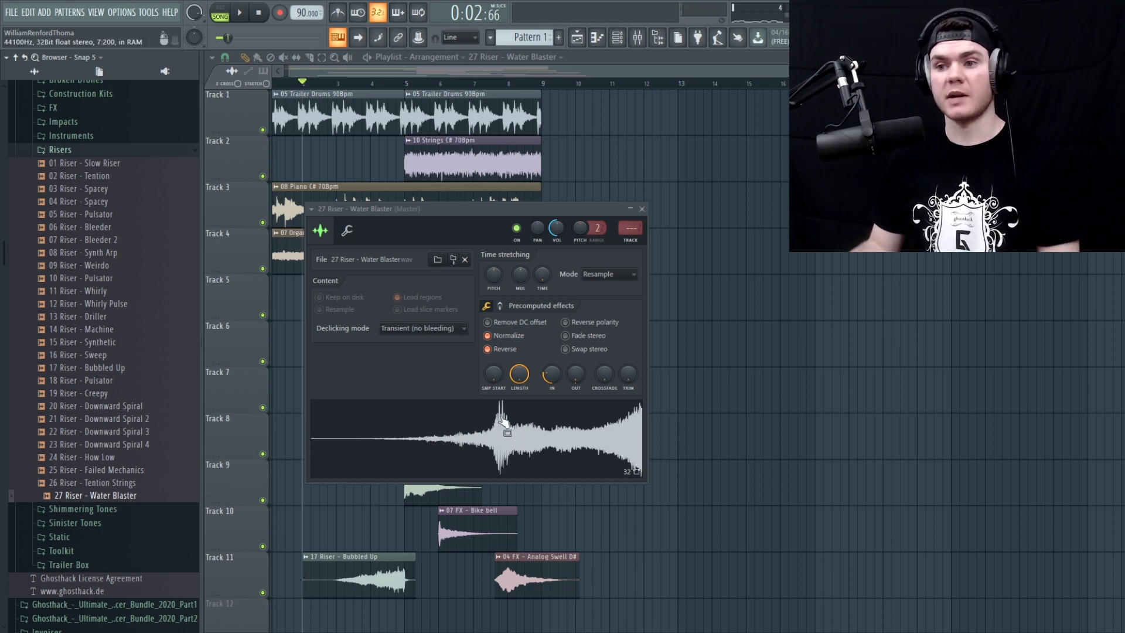
# Step: Play the arrangement from about bar 2 to hear the reversed 27 Riser - Water Blaster leading into bar 5
pyautogui.click(641, 209)
pyautogui.press('space')
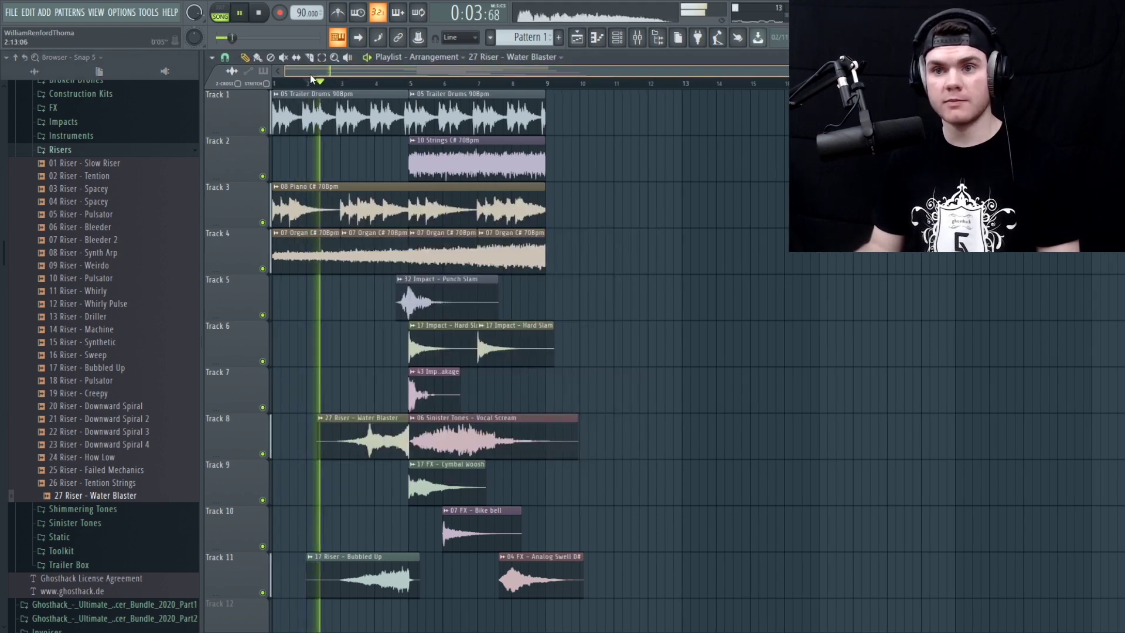
pyautogui.scroll(2, 313, 88)
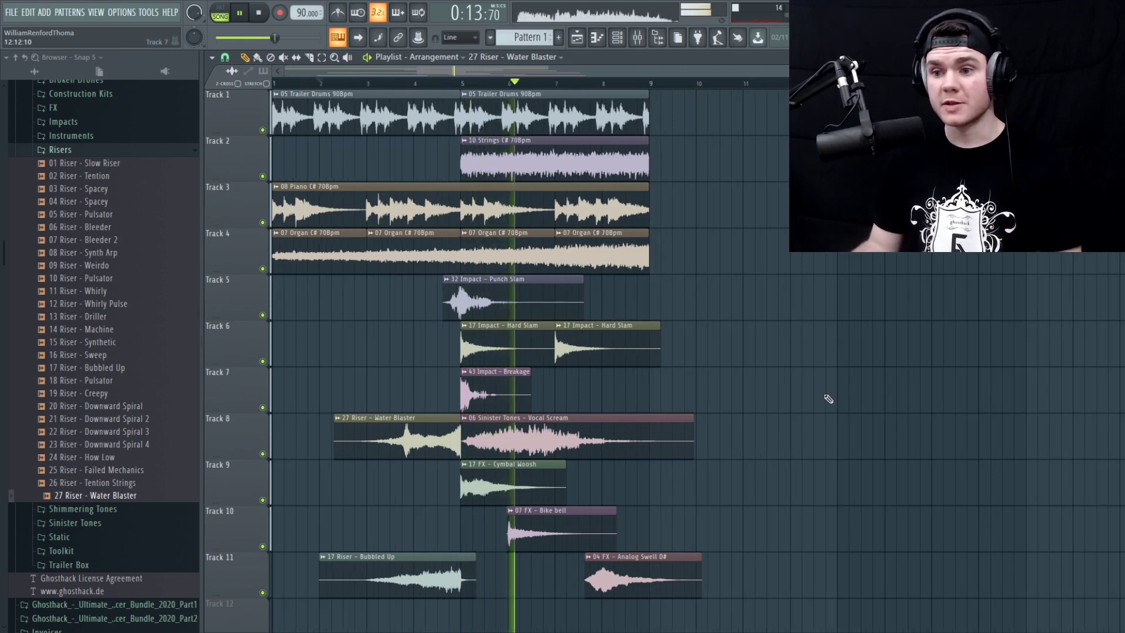
# Step: Audition samples from the Impacts folder and place 01 Impact - Soft at bar 1 on Track 7
pyautogui.scroll(-2, 829, 397)
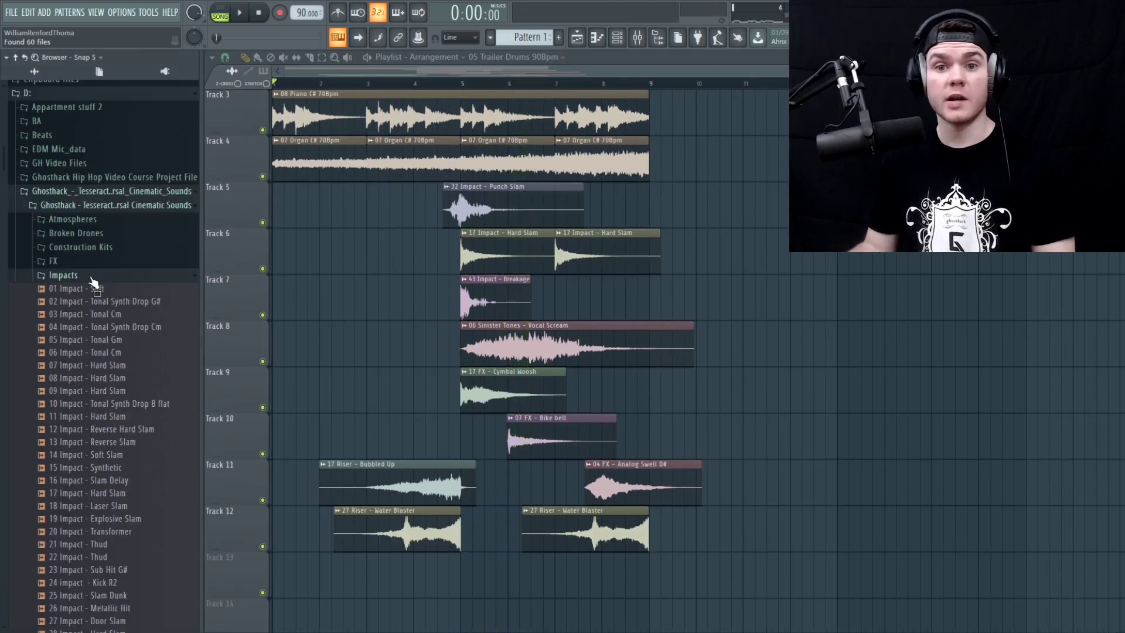
pyautogui.scroll(-3, 92, 282)
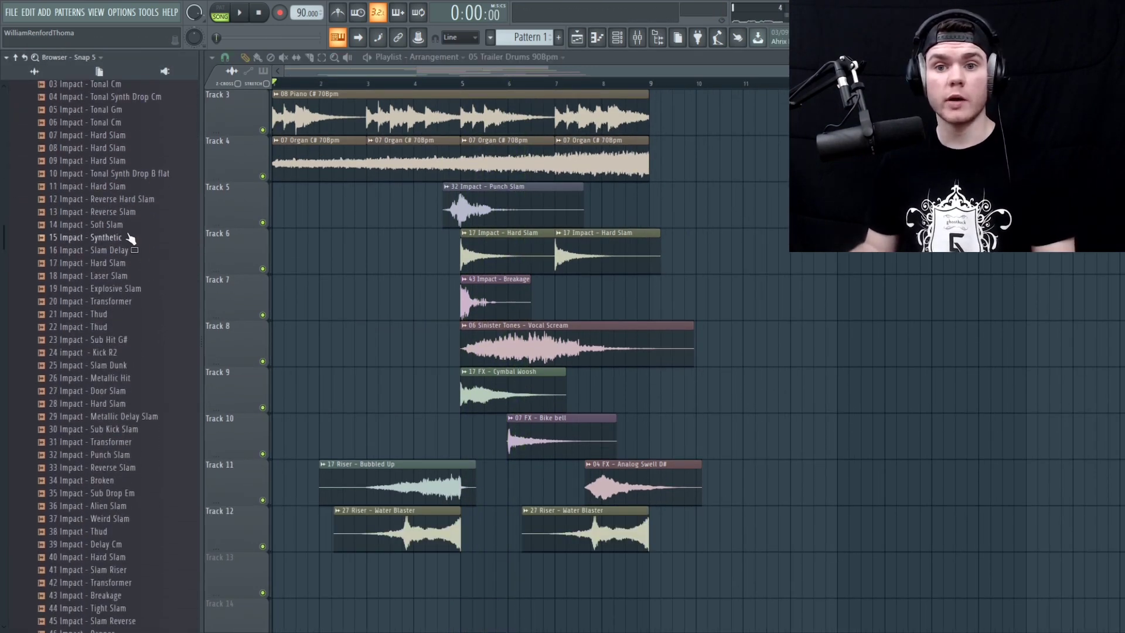
pyautogui.click(110, 215)
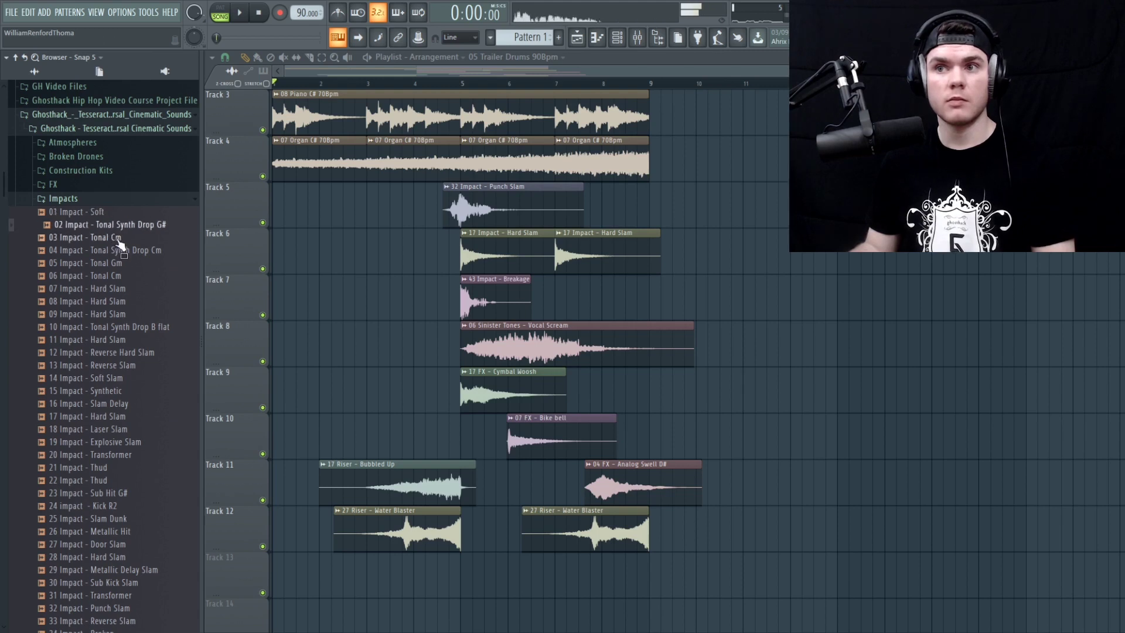
pyautogui.moveTo(92, 215); pyautogui.dragTo(356, 332)
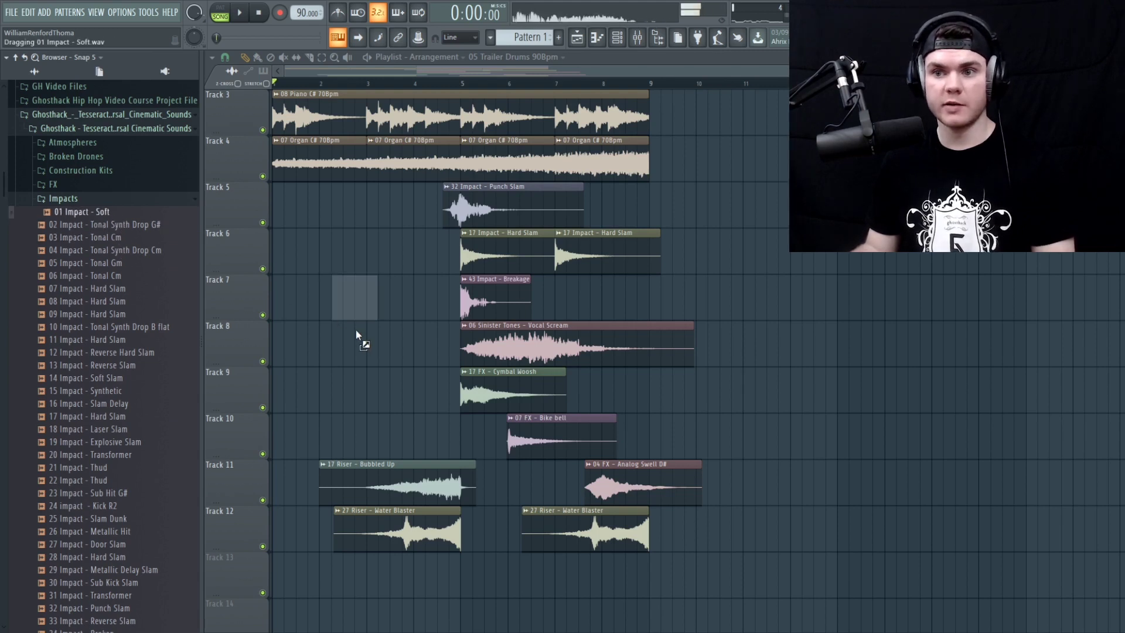
pyautogui.moveTo(291, 298); pyautogui.dragTo(276, 300)
# Step: Open the Soft impact's channel settings and listen to it in the arrangement from the start
pyautogui.doubleClick(291, 299)
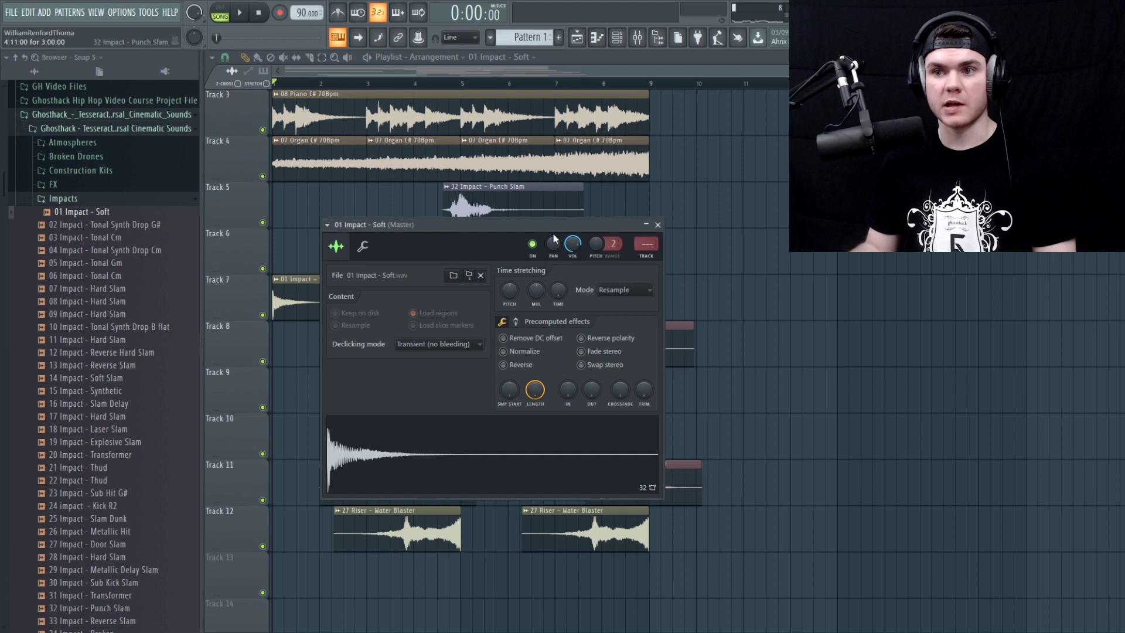
pyautogui.press('space')
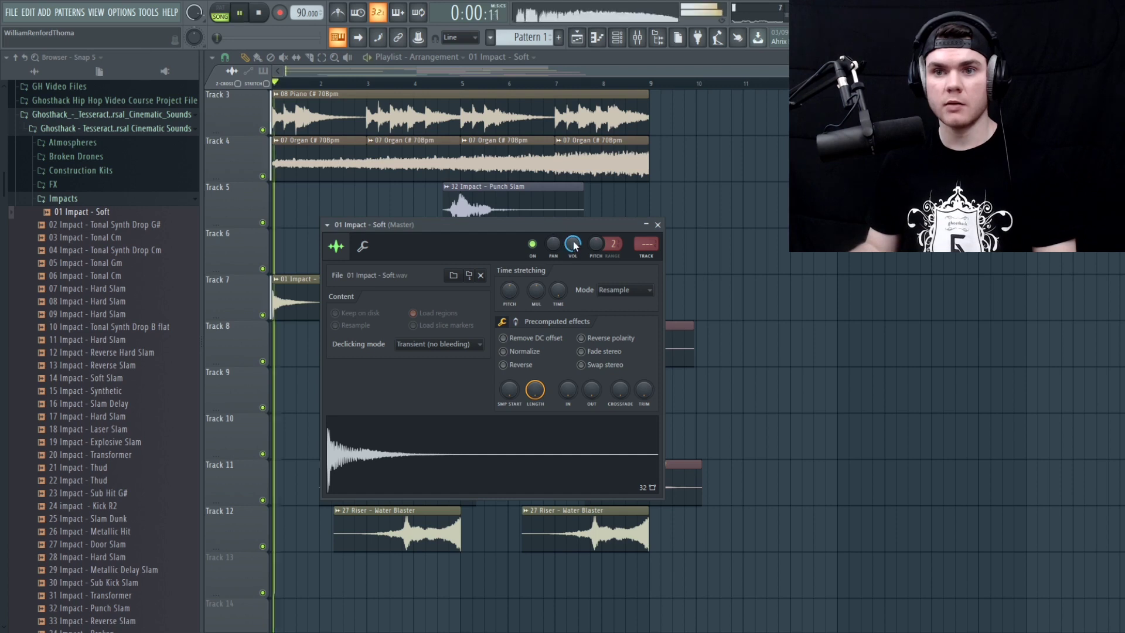
pyautogui.click(658, 225)
# Step: Stop playback and set a loop range from bar 1 to bar 5, leaving no clips selected
pyautogui.scroll(2, 338, 251)
pyautogui.press('space')
pyautogui.moveTo(461, 92); pyautogui.dragTo(273, 93)
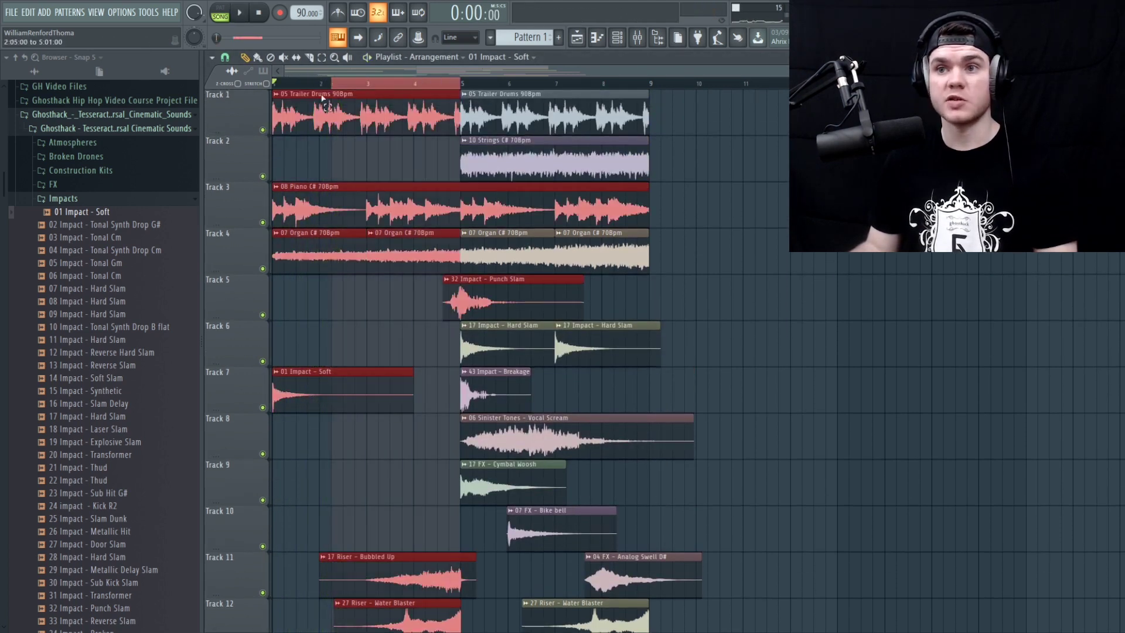
pyautogui.click(783, 299)
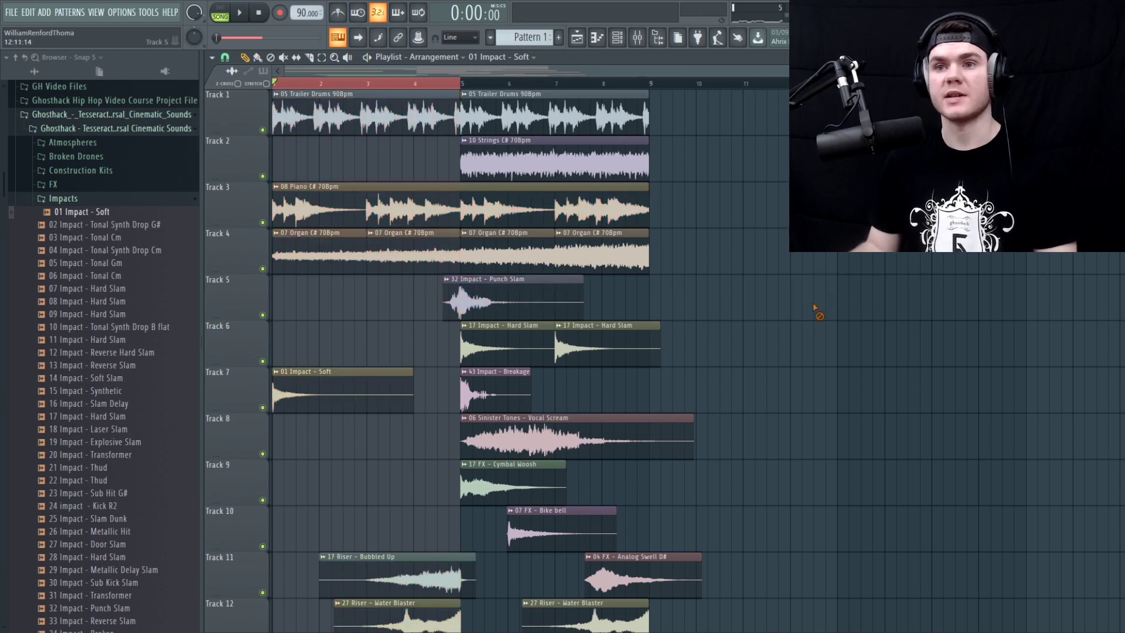
# Step: Open the 05 Trailer Drums channel's levels adjustment settings and listen to bars 1 to 5 while trying out its Mod X level
pyautogui.doubleClick(300, 113)
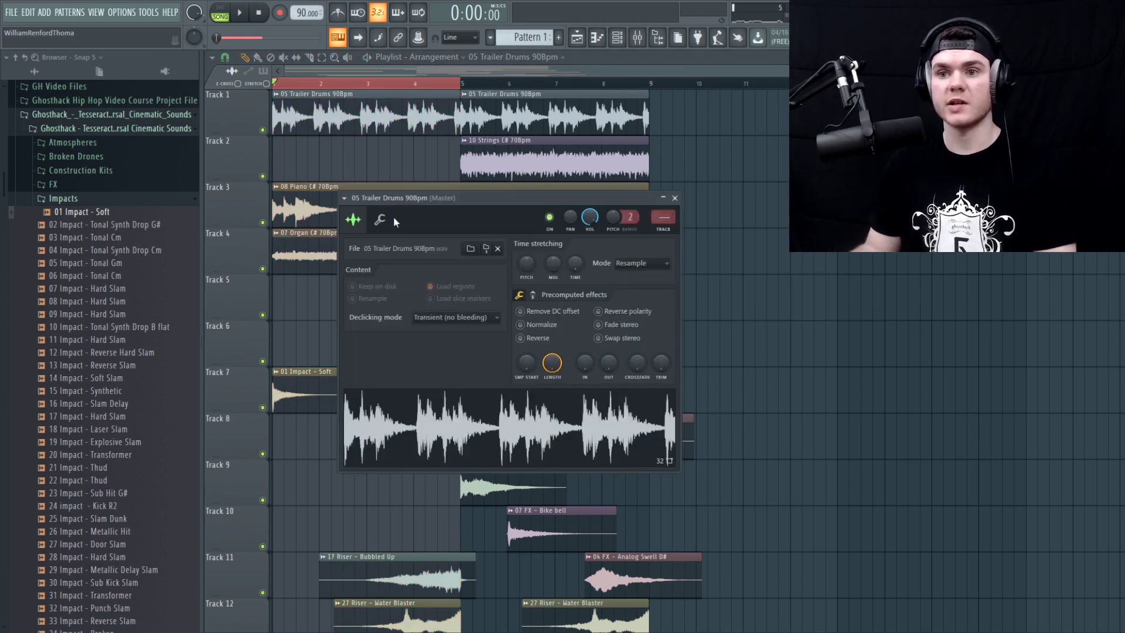
pyautogui.moveTo(394, 217); pyautogui.dragTo(379, 218)
pyautogui.click(365, 221)
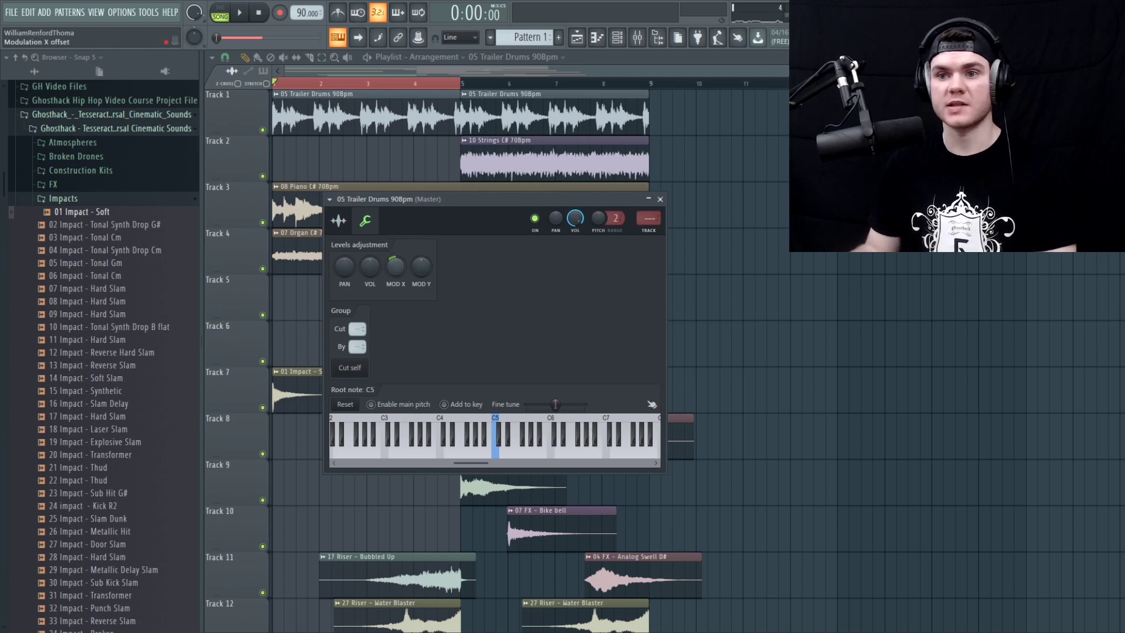
pyautogui.press('space')
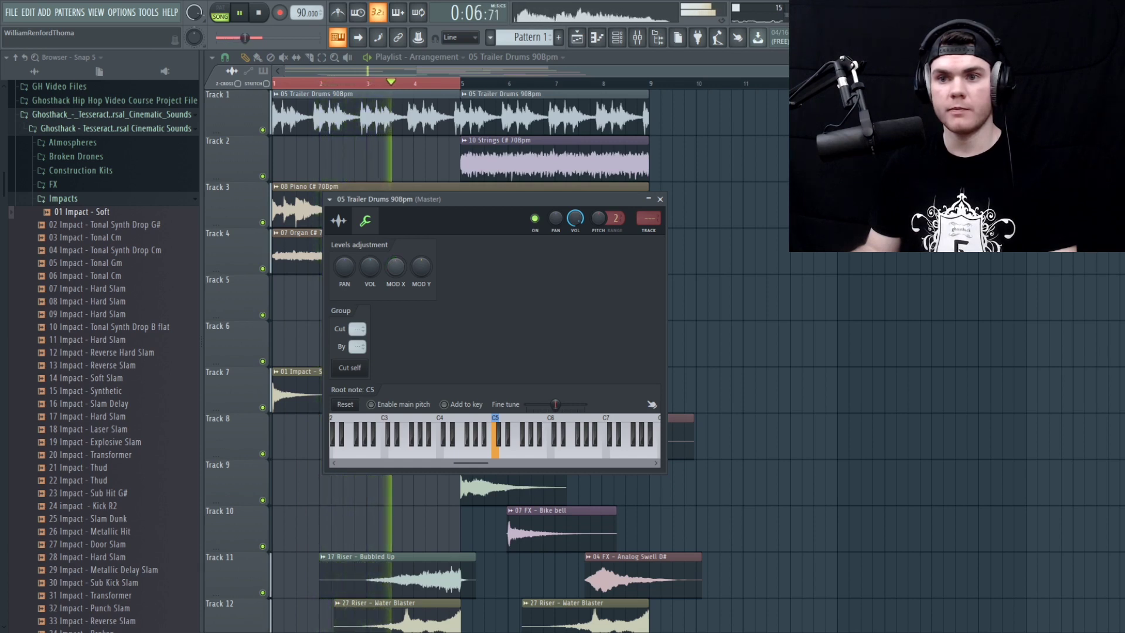
pyautogui.press('space')
# Step: Automate the trailer drums' Modulation X offset on Track 2 over bars 1 to 5, ramping up from 0%, and listen to it
pyautogui.rightClick(400, 265)
pyautogui.click(437, 344)
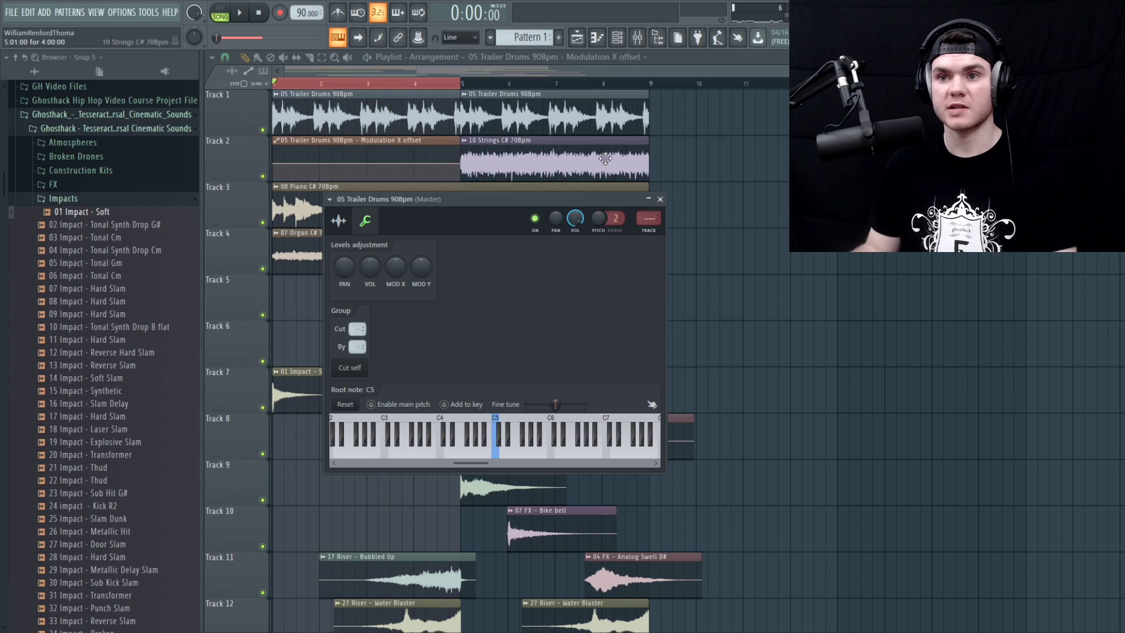
pyautogui.click(660, 199)
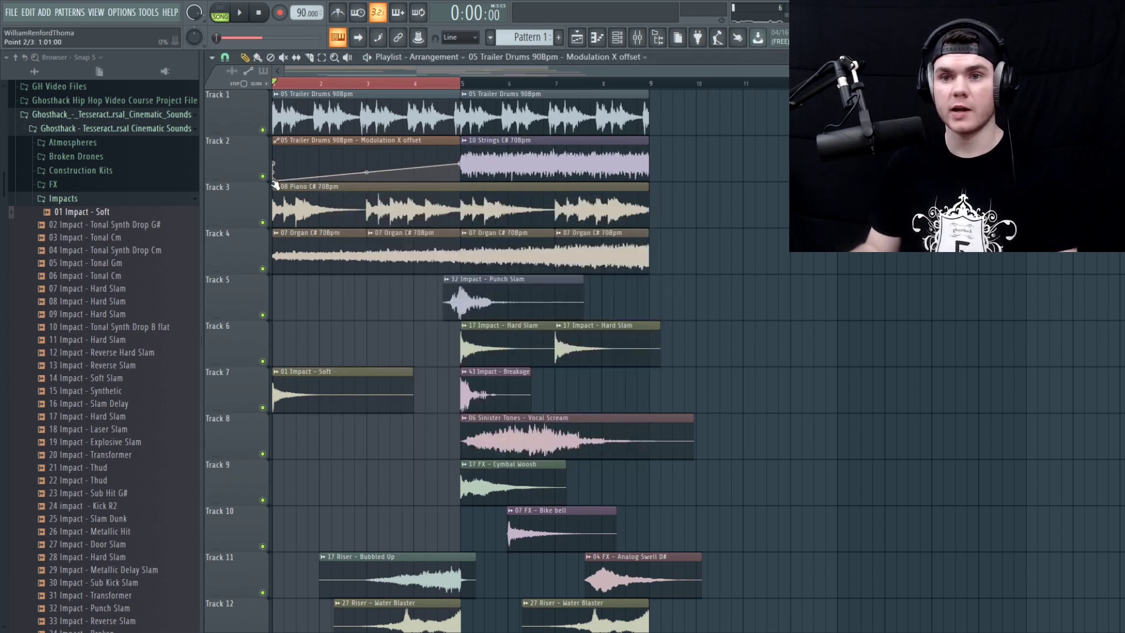
pyautogui.press('space')
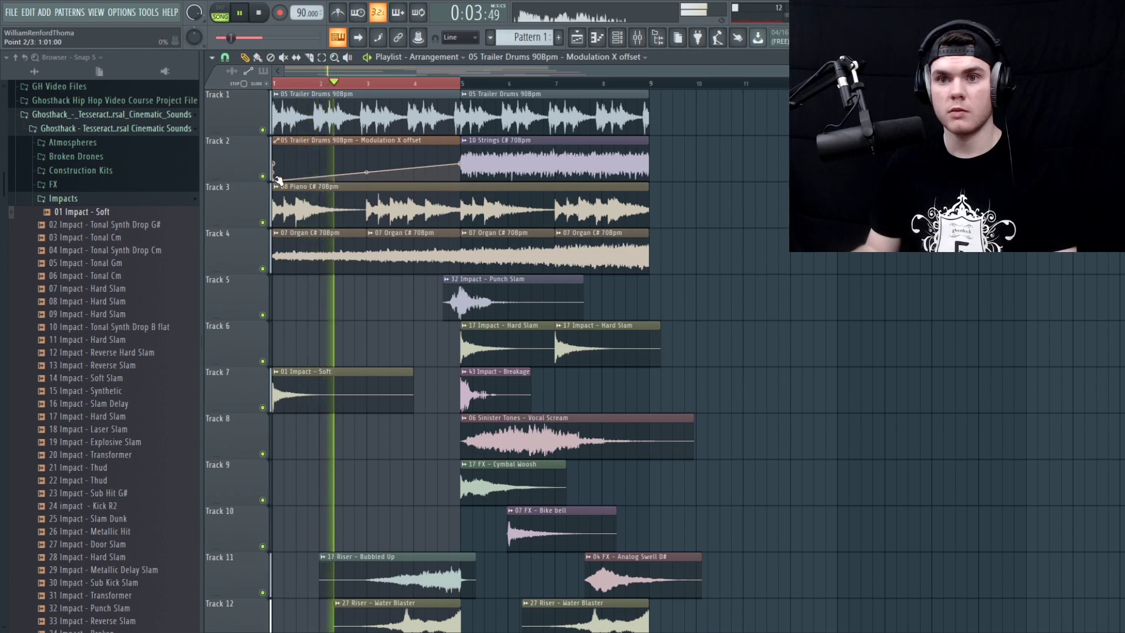
pyautogui.press('space')
# Step: Raise the start of the Modulation X offset ramp to about 12% and play the intro to check it
pyautogui.moveTo(280, 180); pyautogui.dragTo(274, 178)
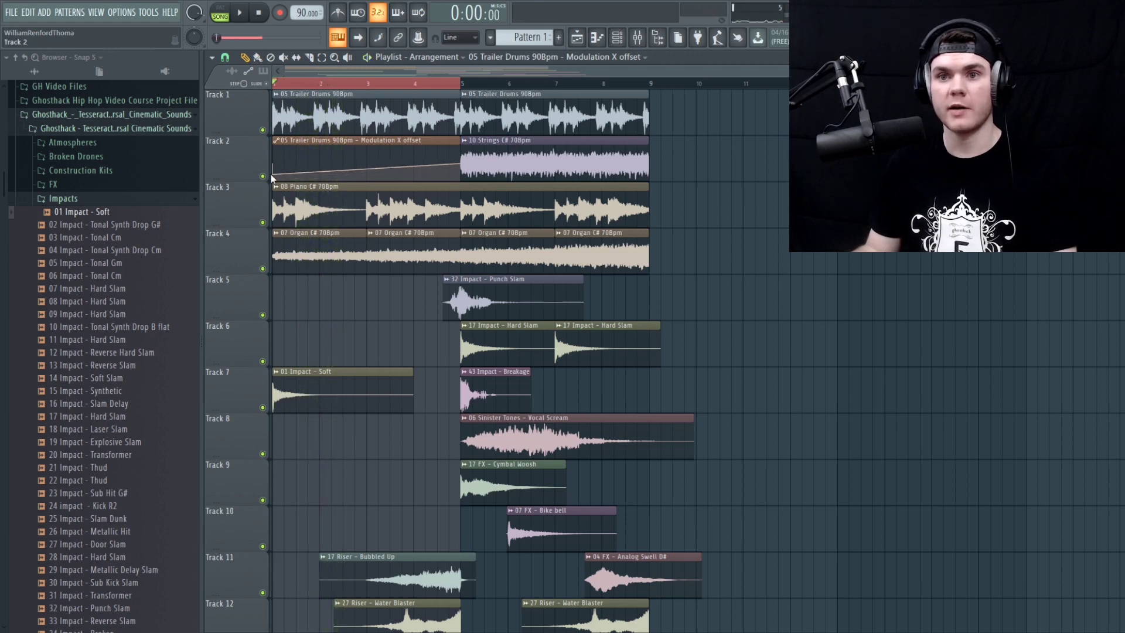
pyautogui.press('space')
pyautogui.press('space')
pyautogui.press('space')
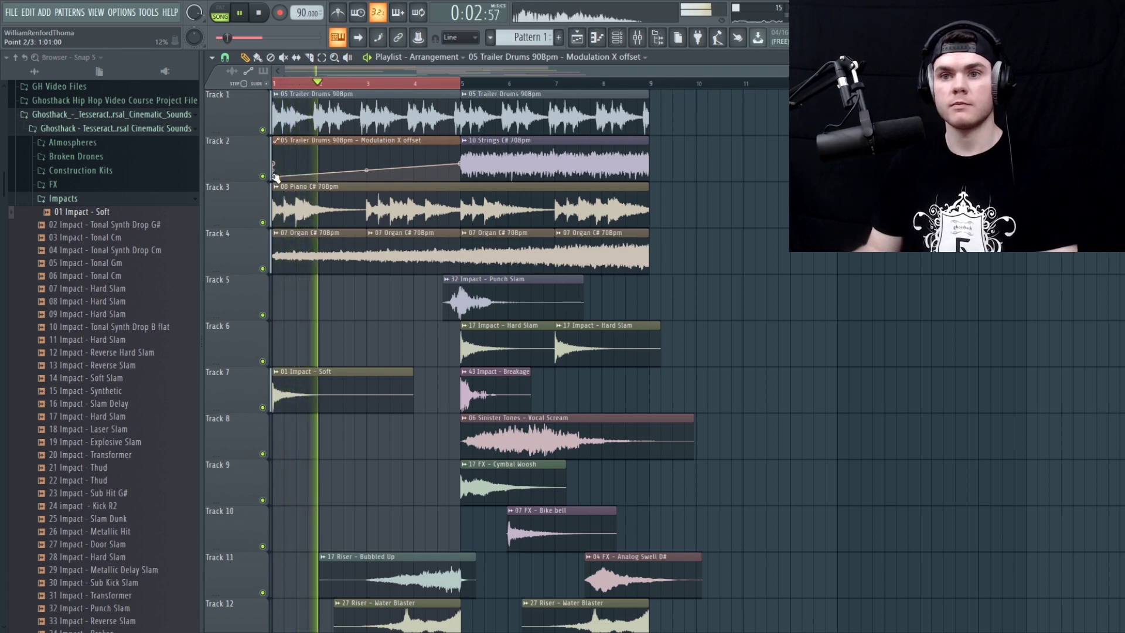
pyautogui.doubleClick(434, 200)
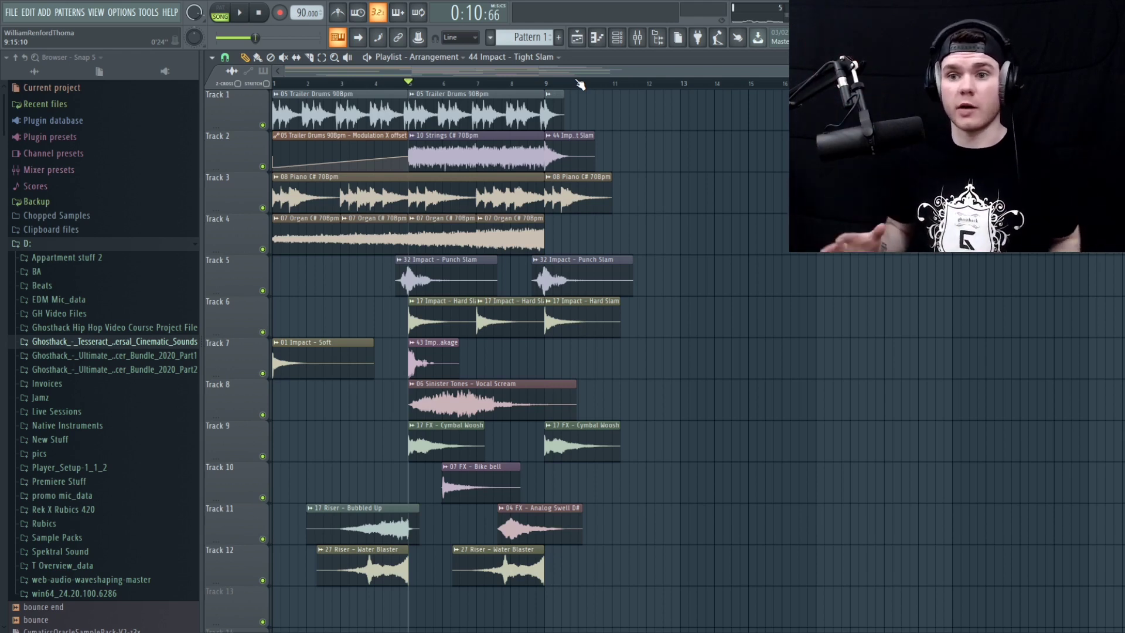
# Step: Expand the Tesseract Cinematic Sounds pack to its category folders and play the full arrangement from bar 1
pyautogui.click(148, 342)
pyautogui.click(102, 280)
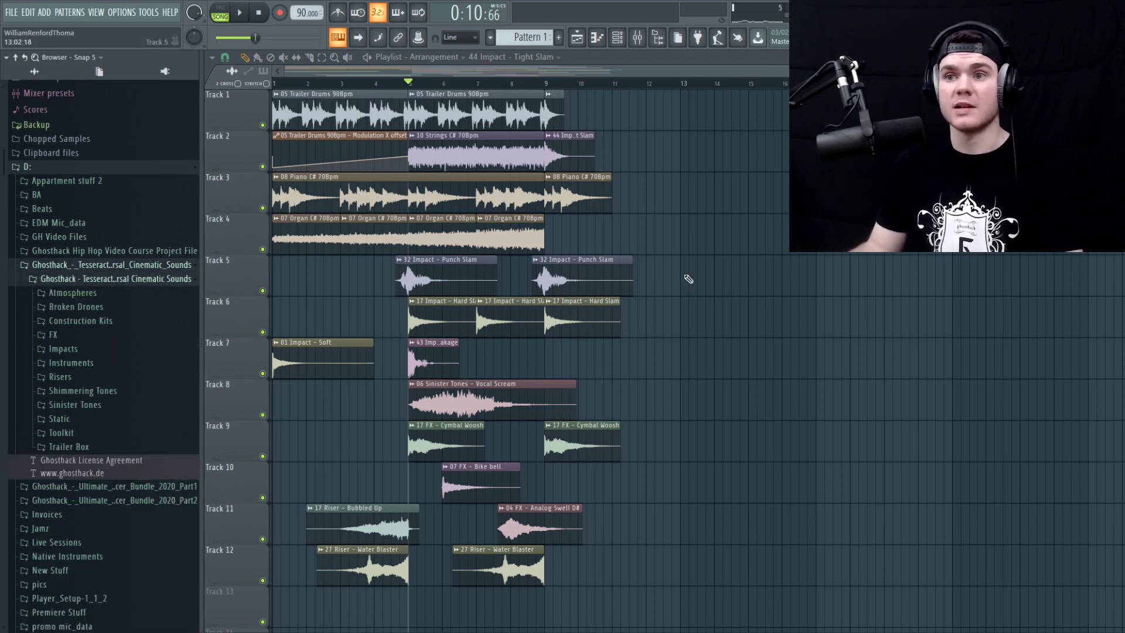
pyautogui.press('space')
pyautogui.scroll(2, 339, 82)
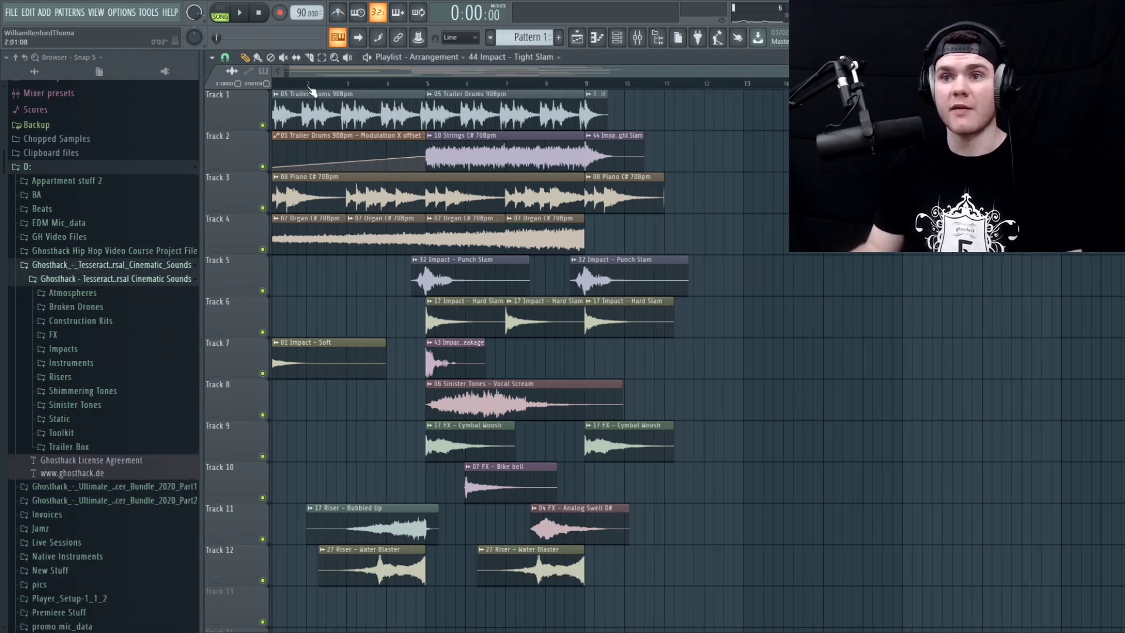
pyautogui.scroll(2, 339, 82)
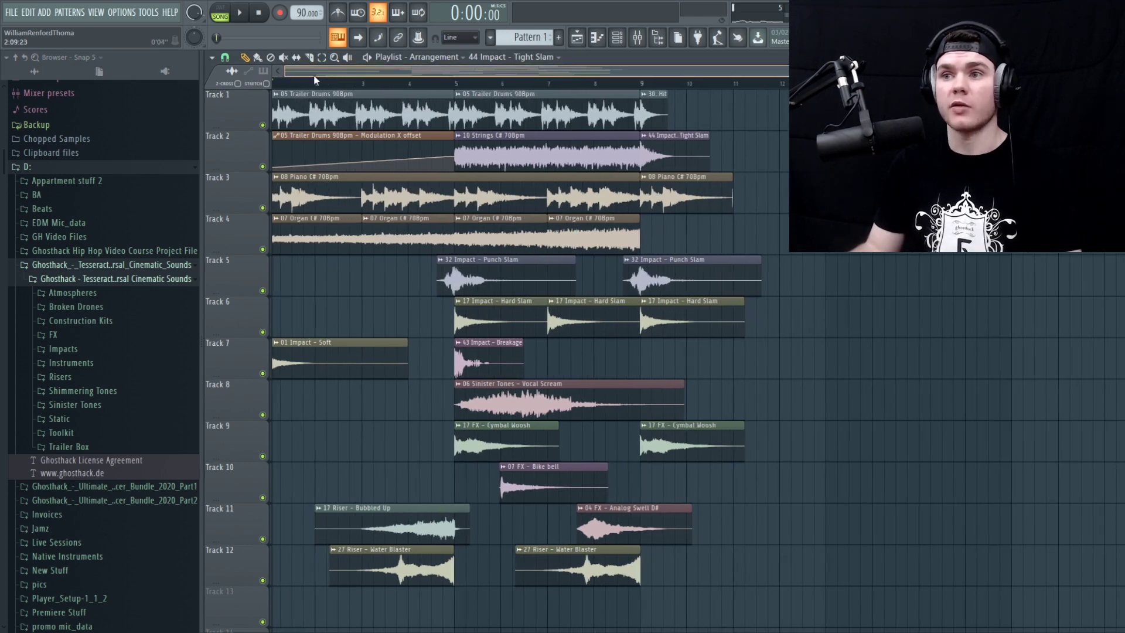
pyautogui.scroll(3, 463, 124)
pyautogui.press('space')
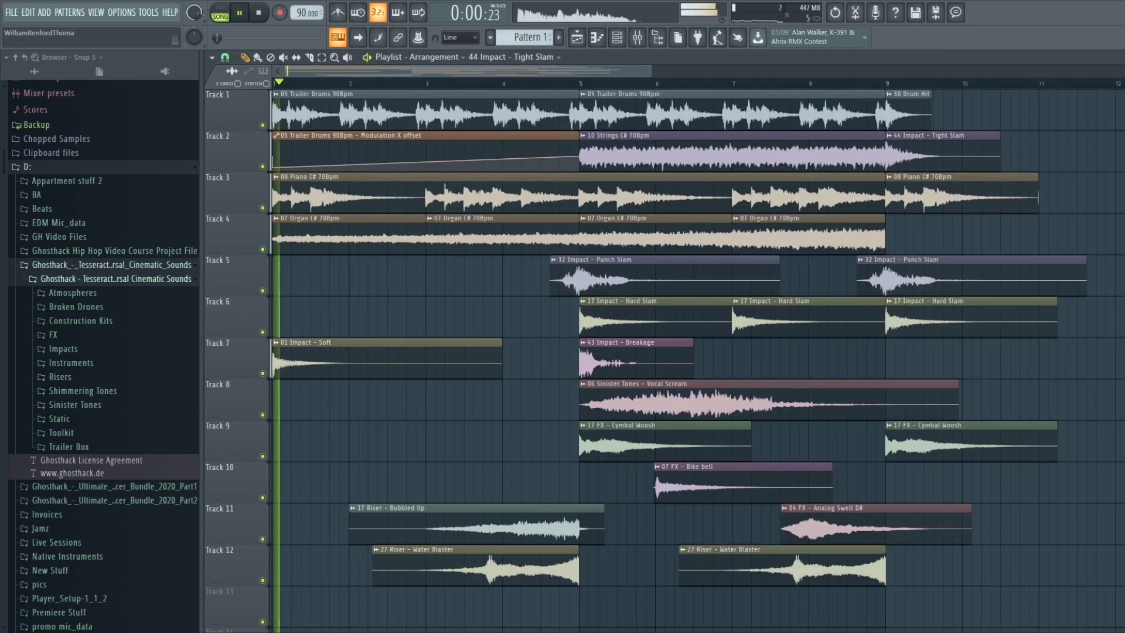